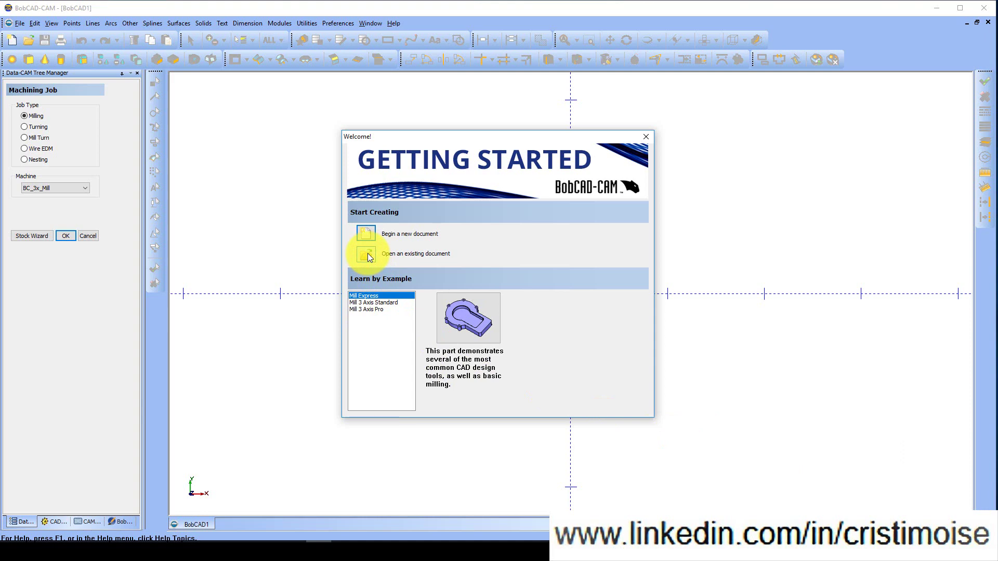
# Open the IGES file Formplatte with curves and solids included and its original topology kept.
pyautogui.click(366, 254)
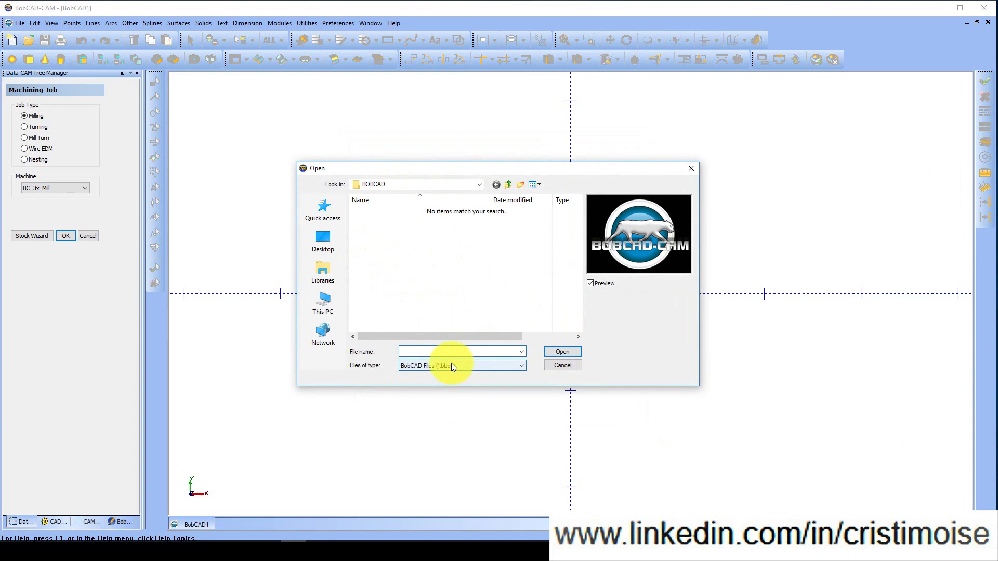
pyautogui.click(451, 365)
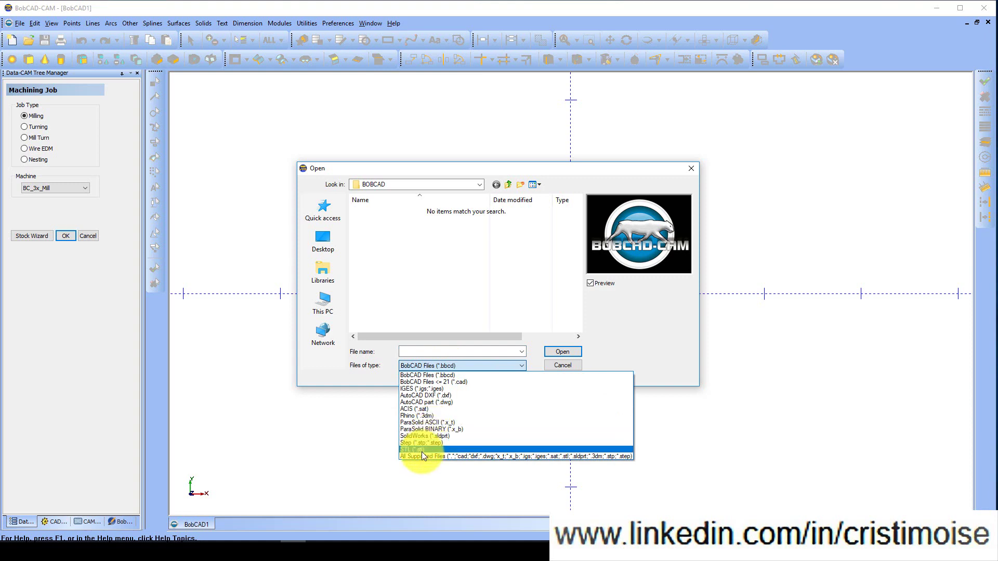
pyautogui.click(418, 388)
pyautogui.click(407, 212)
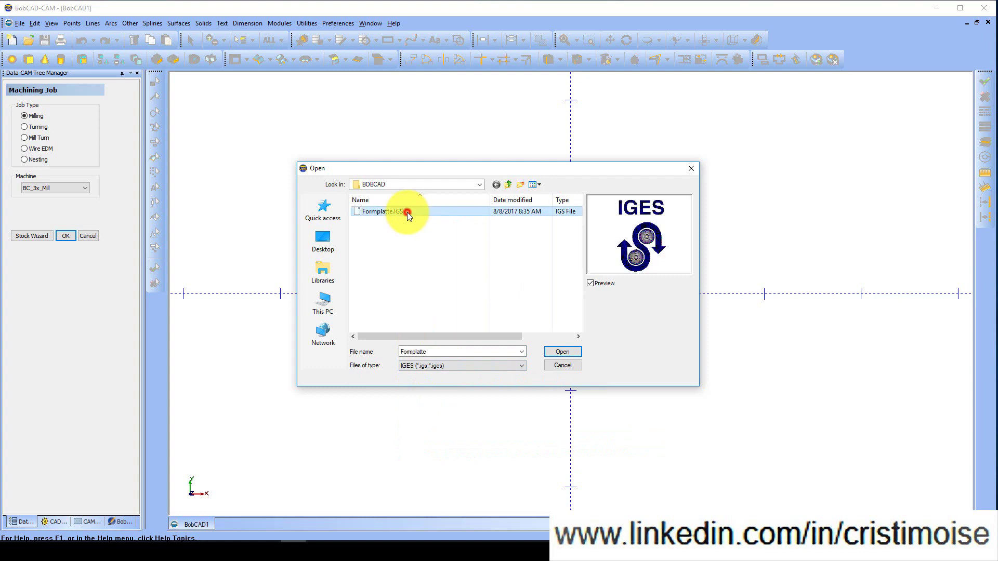
pyautogui.click(556, 351)
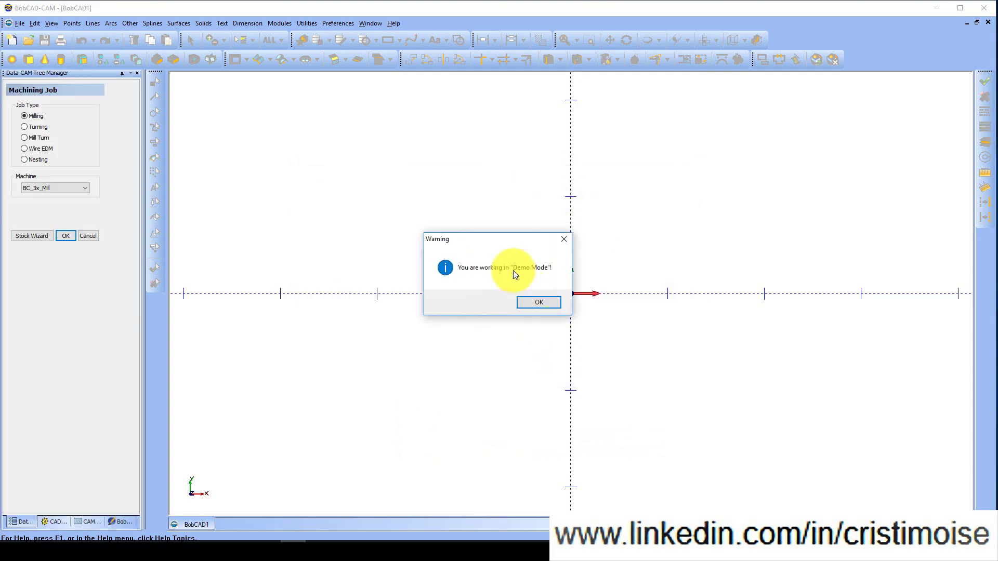
pyautogui.click(529, 297)
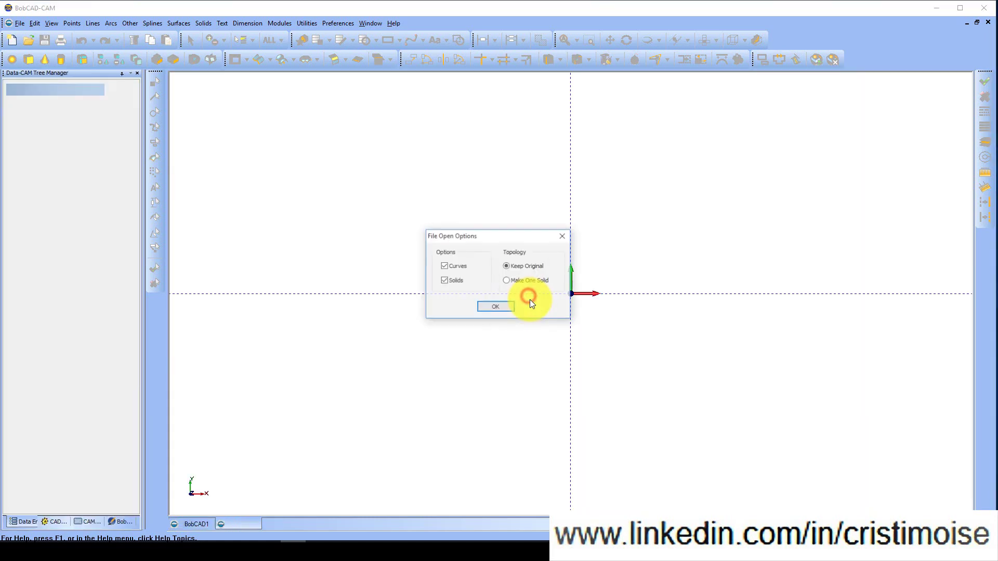
pyautogui.click(495, 307)
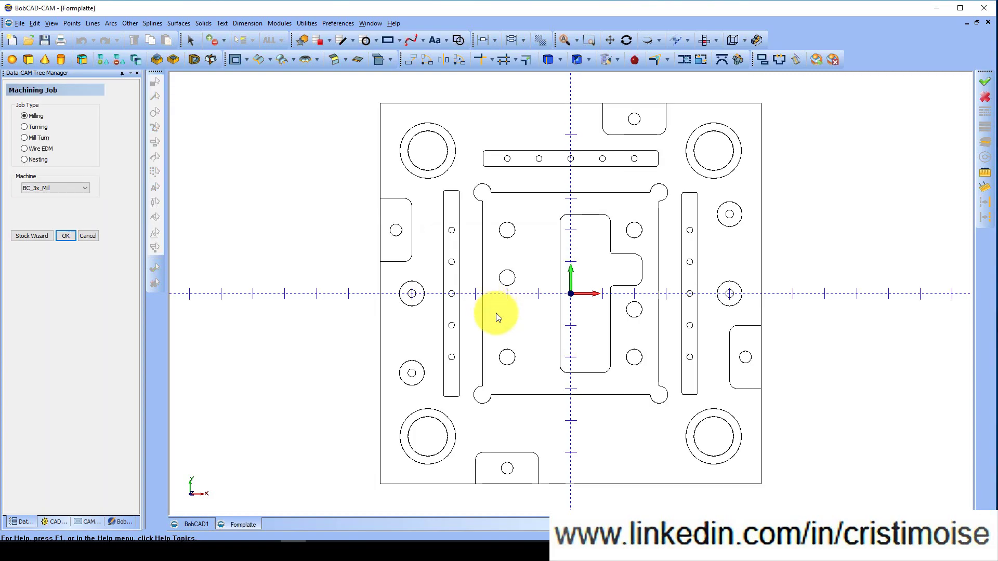
pyautogui.moveTo(530, 366)
pyautogui.mouseDown(button='middle')
pyautogui.moveTo(525, 302)
pyautogui.moveTo(552, 313)
pyautogui.moveTo(584, 351)
pyautogui.moveTo(515, 337)
pyautogui.moveTo(512, 283)
pyautogui.moveTo(575, 326)
pyautogui.moveTo(526, 297)
pyautogui.moveTo(522, 311)
pyautogui.moveTo(591, 306)
pyautogui.mouseUp(button='middle')
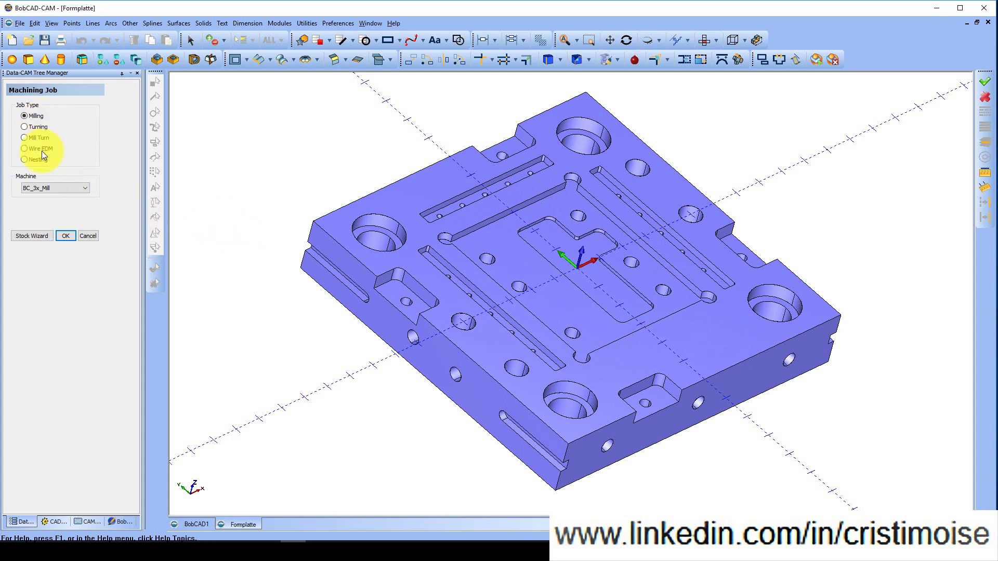
# Create a milling job for the BC_3x_Mill machine with the default workpiece and show its CAM tree.
pyautogui.click(62, 191)
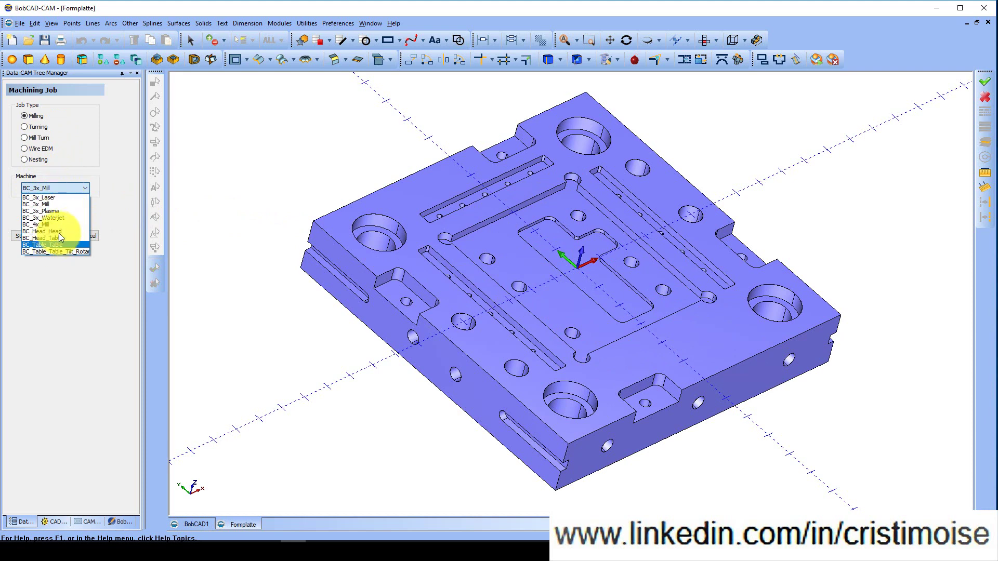
pyautogui.click(99, 168)
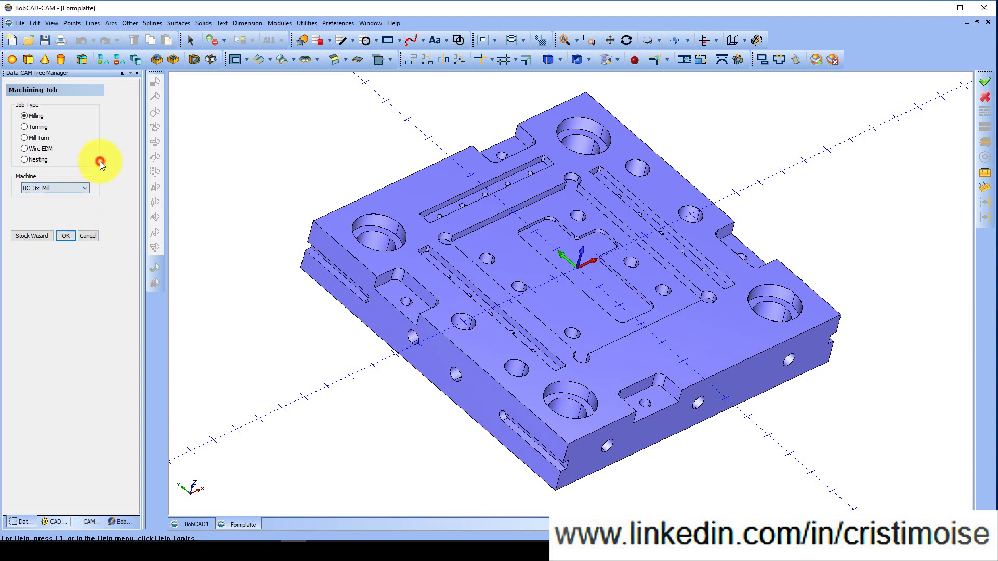
pyautogui.click(38, 236)
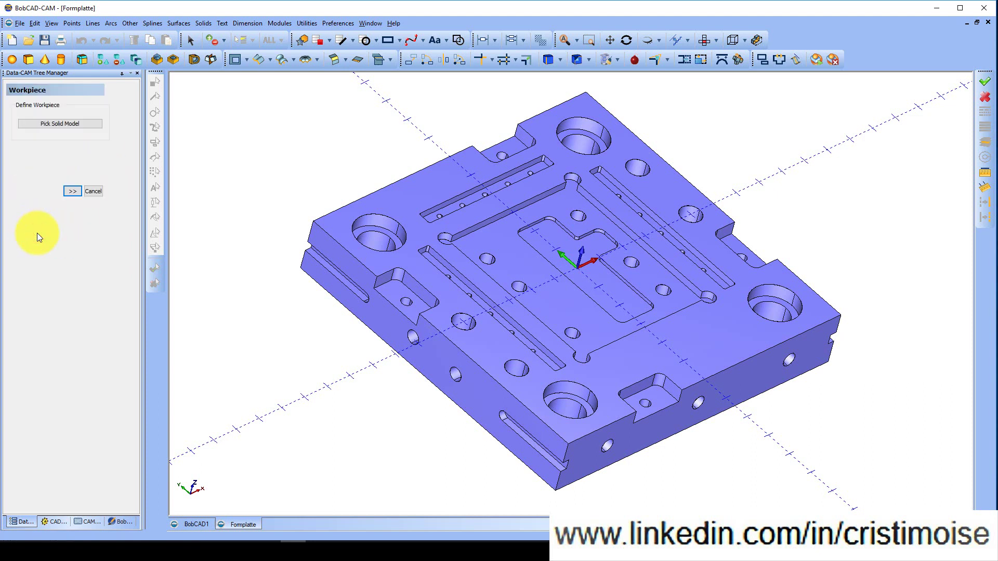
pyautogui.moveTo(385, 270); pyautogui.dragTo(309, 250, button='middle')
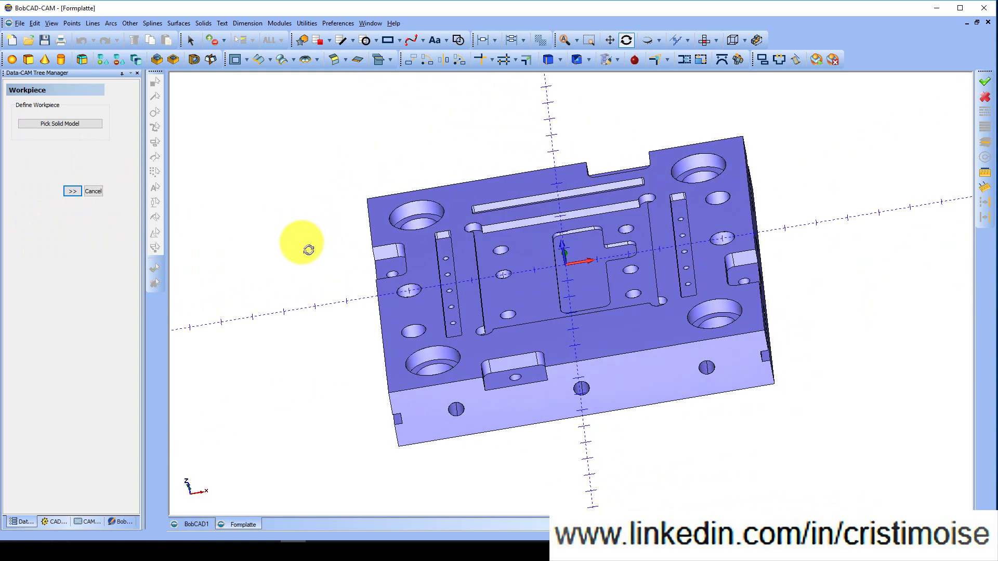
pyautogui.click(73, 191)
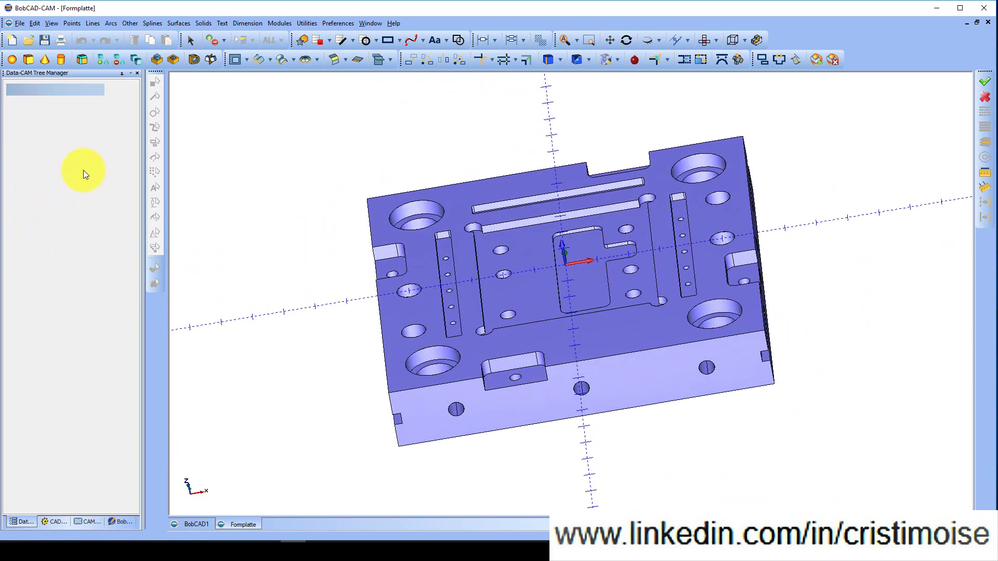
pyautogui.moveTo(418, 304); pyautogui.dragTo(584, 318, button='middle')
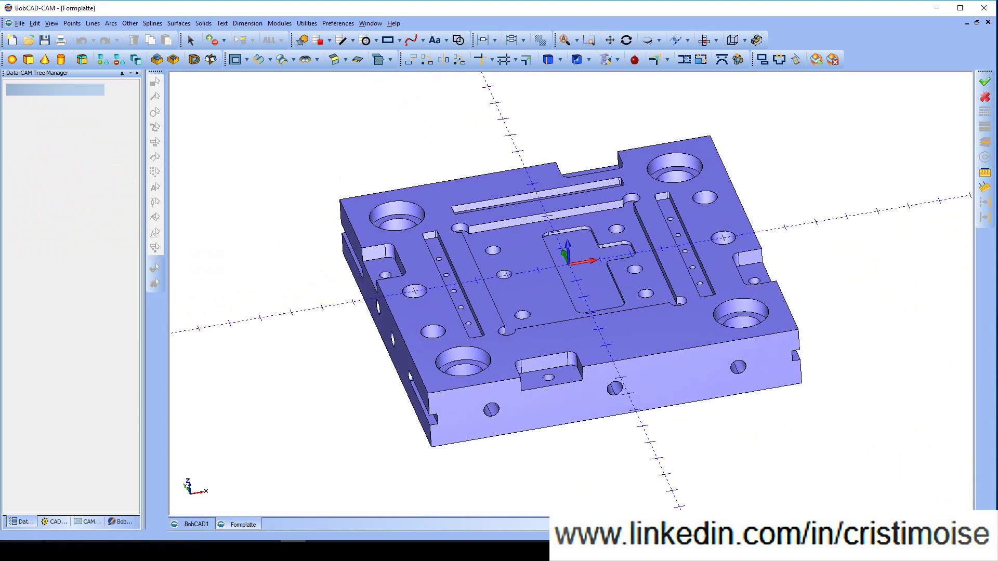
pyautogui.click(961, 476)
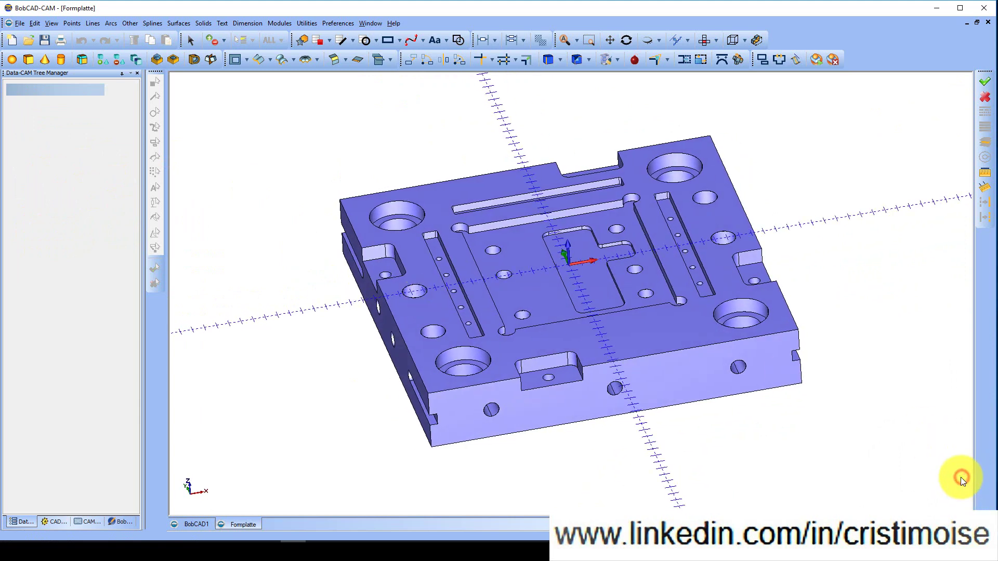
pyautogui.click(83, 512)
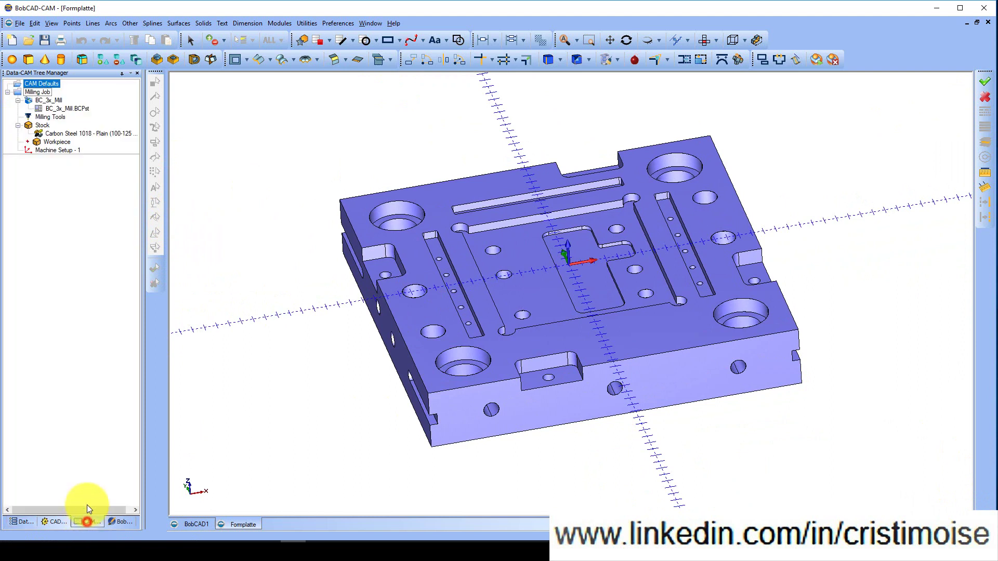
pyautogui.rightClick(46, 125)
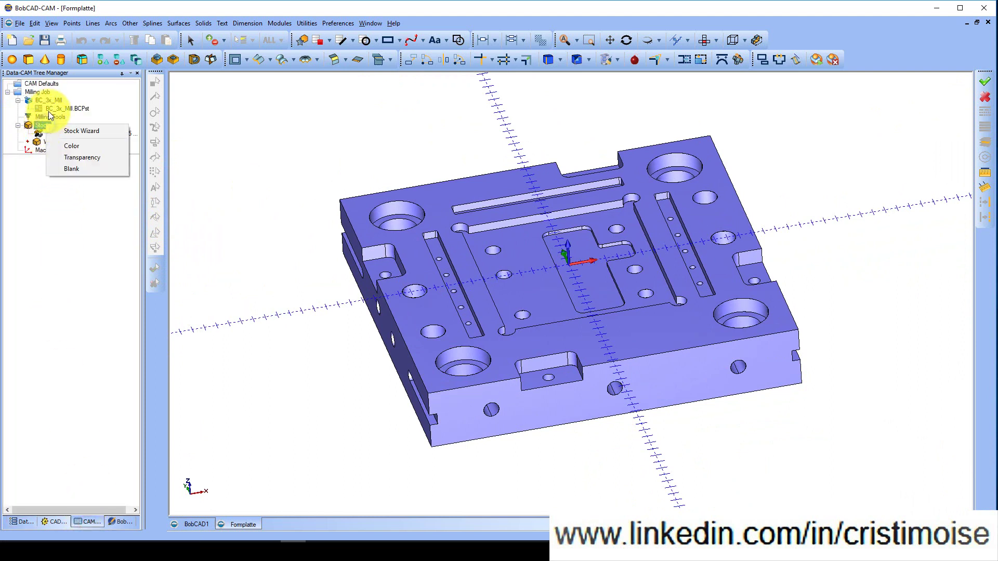
pyautogui.click(49, 210)
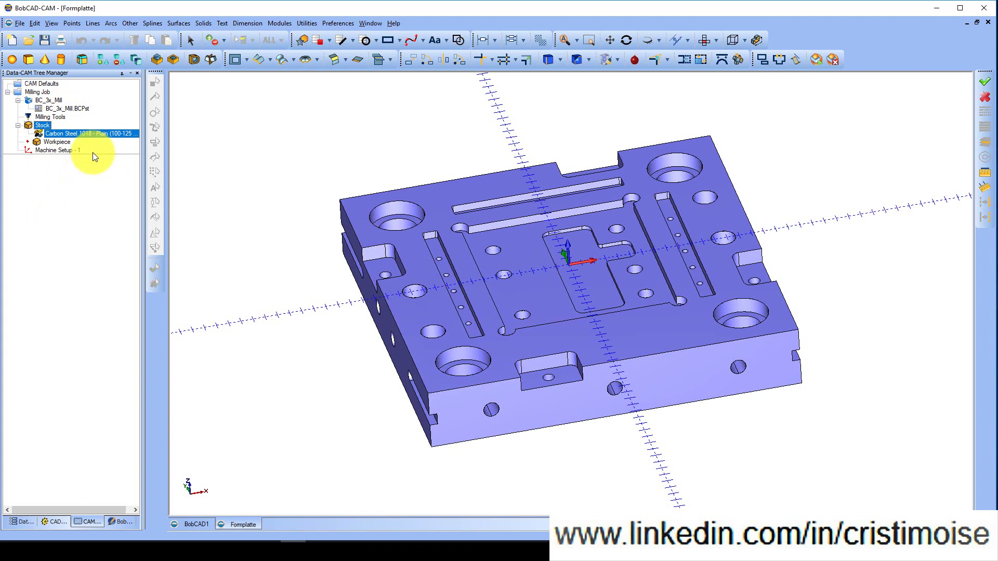
pyautogui.rightClick(42, 100)
pyautogui.click(47, 103)
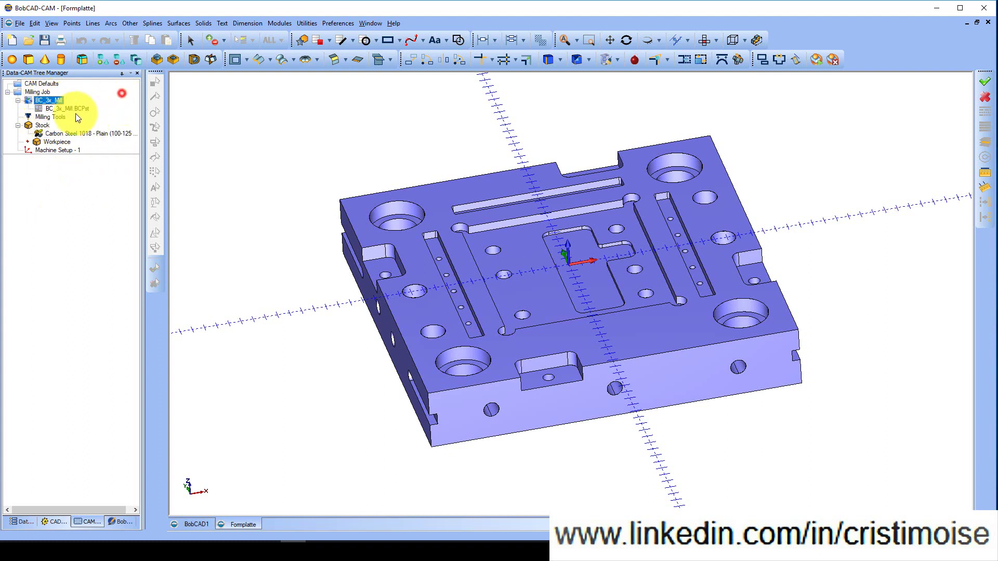
# Set the milling job's post processor to Fanuc0M.BCPst.
pyautogui.rightClick(72, 109)
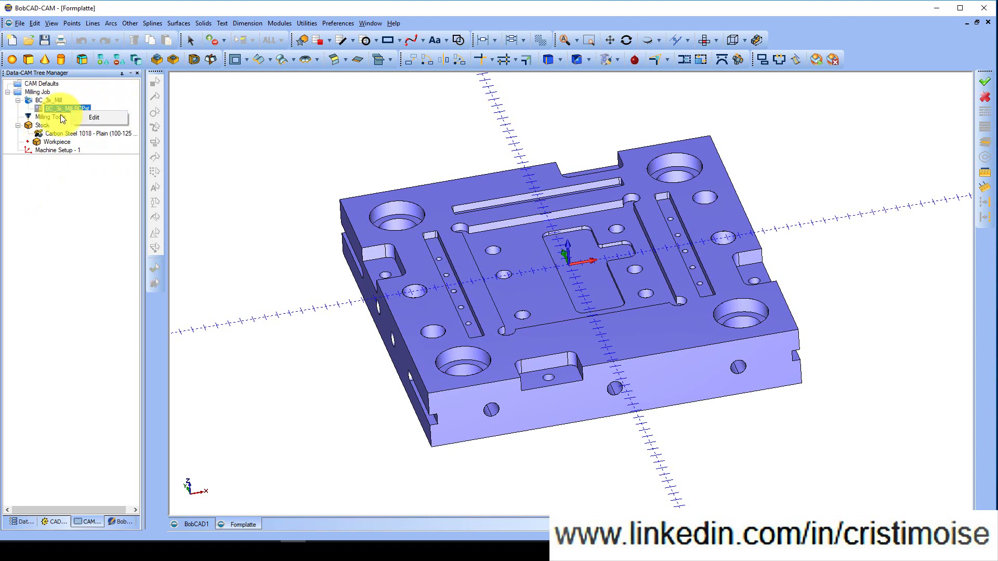
pyautogui.click(94, 118)
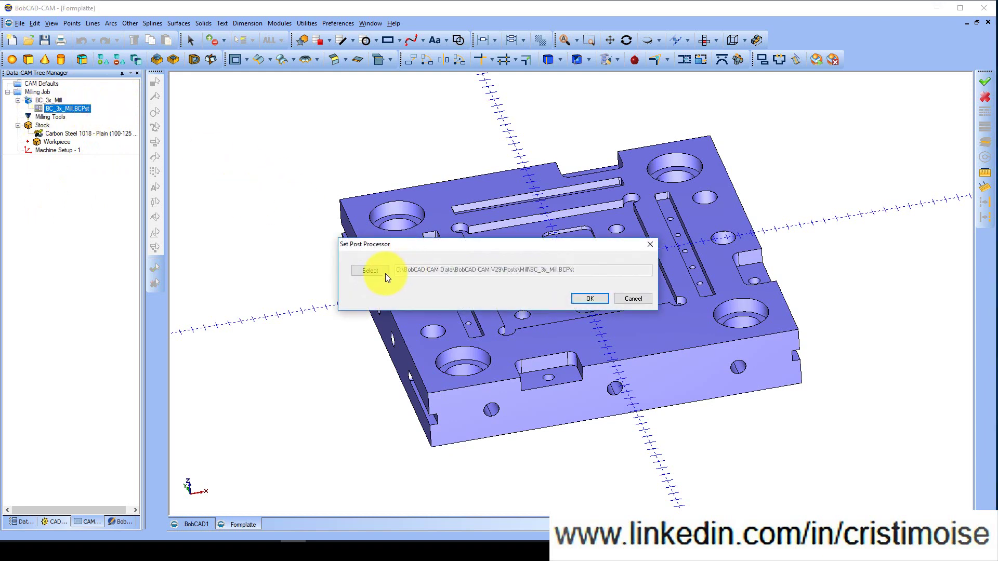
pyautogui.click(371, 271)
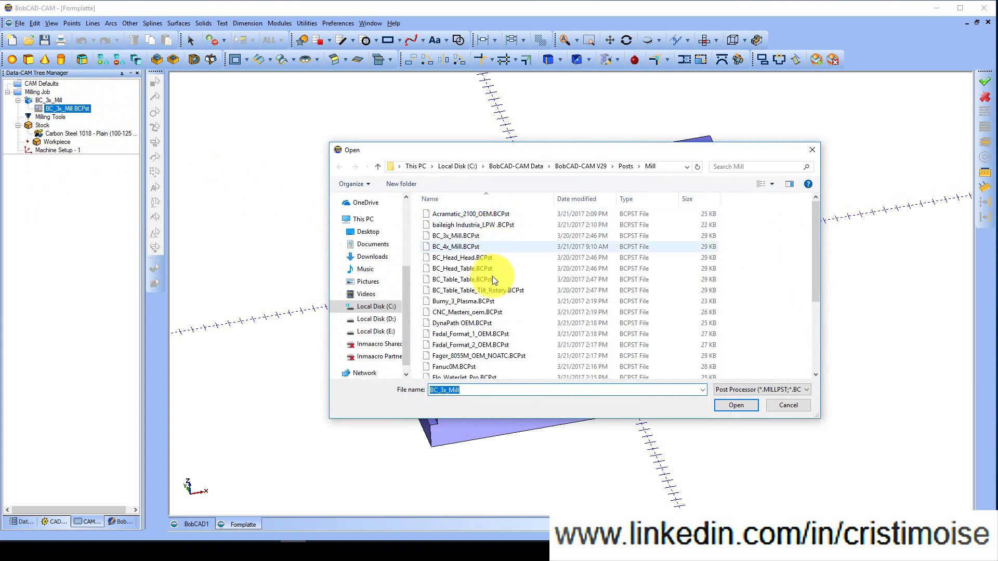
pyautogui.click(480, 366)
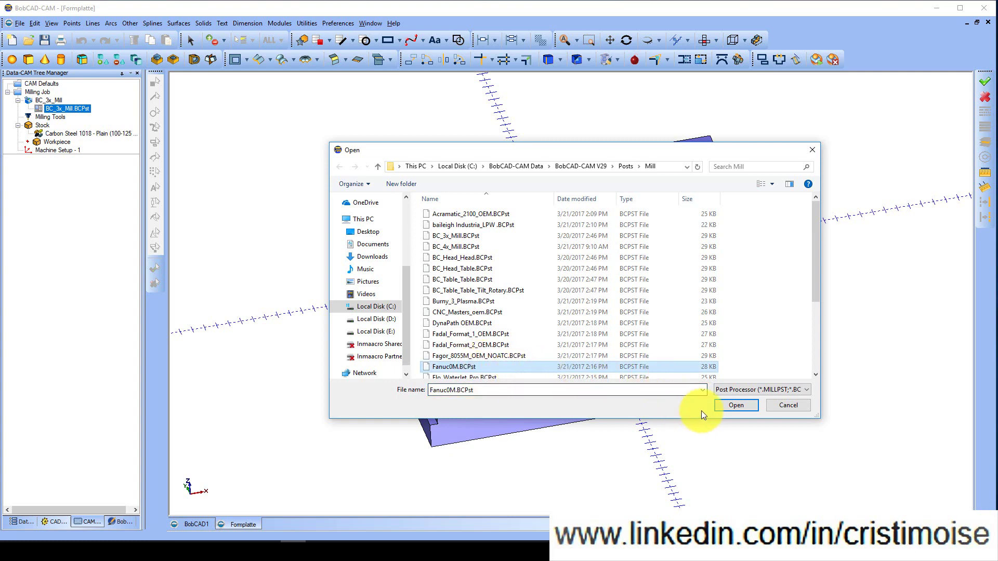
pyautogui.click(731, 406)
pyautogui.click(590, 299)
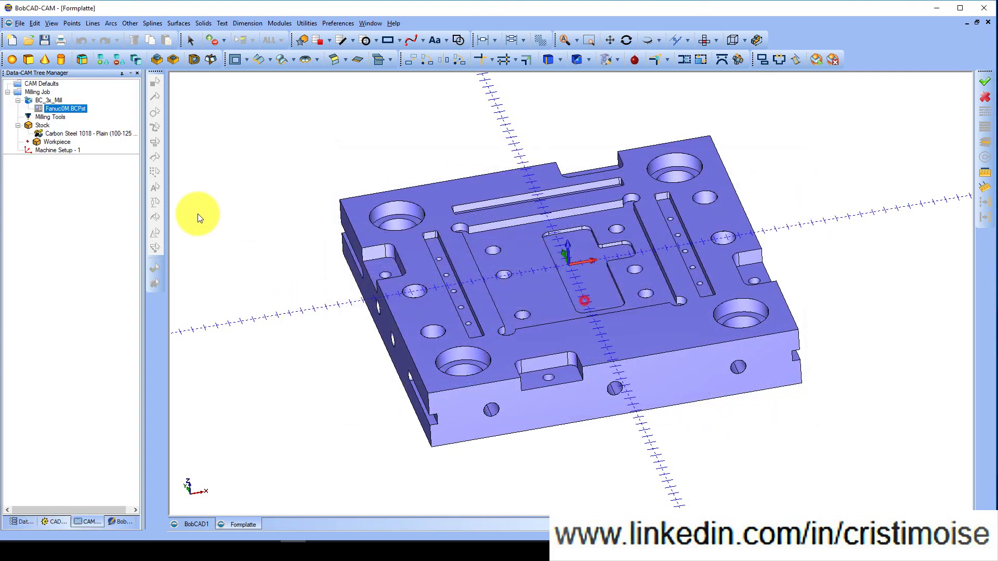
# Start the Stock Wizard for the milling job and proceed with rectangular stock for the plate.
pyautogui.rightClick(48, 127)
pyautogui.click(55, 133)
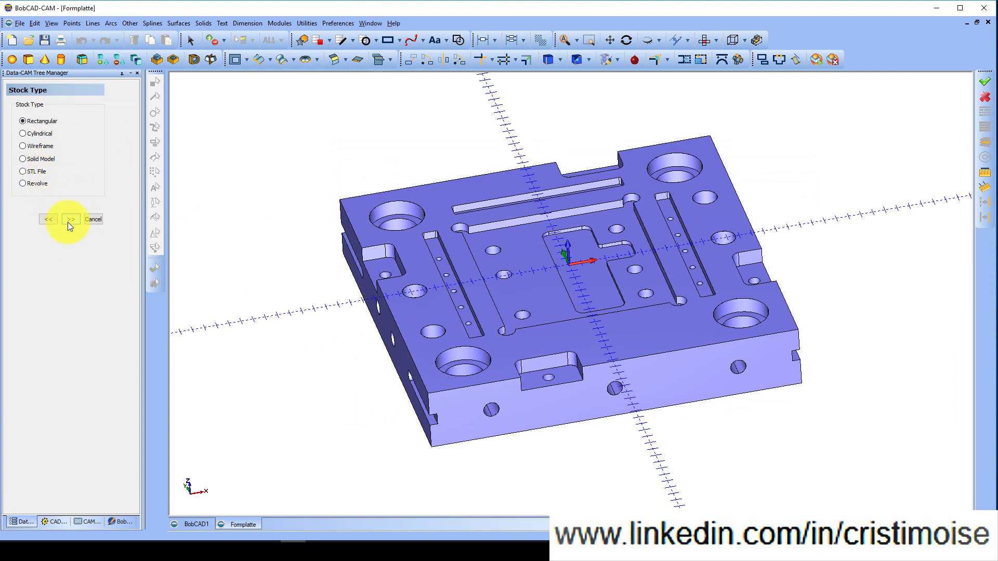
pyautogui.moveTo(507, 360); pyautogui.dragTo(416, 387, button='middle')
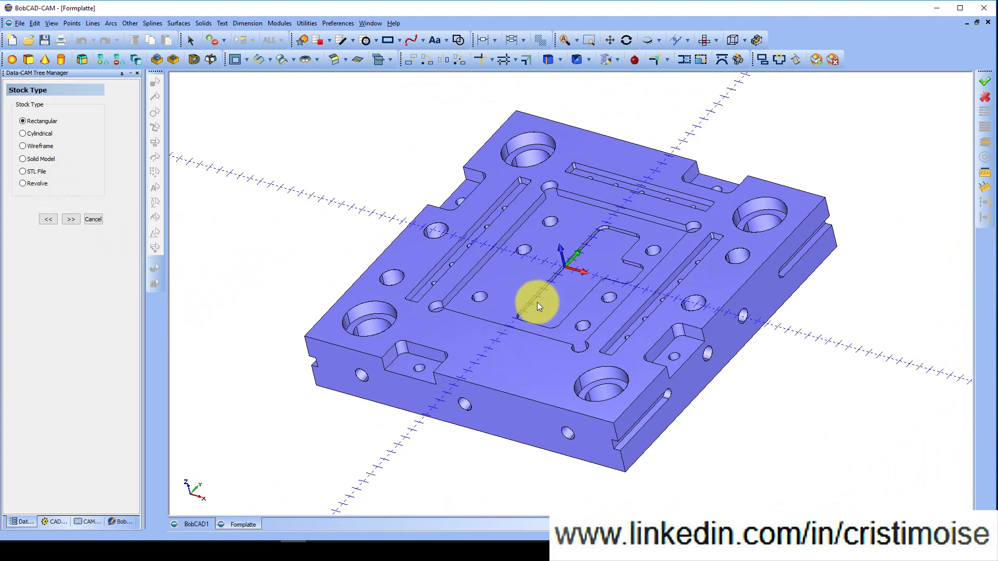
pyautogui.scroll(-4, 576, 272)
pyautogui.scroll(4, 577, 271)
pyautogui.moveTo(542, 311); pyautogui.dragTo(577, 289, button='middle')
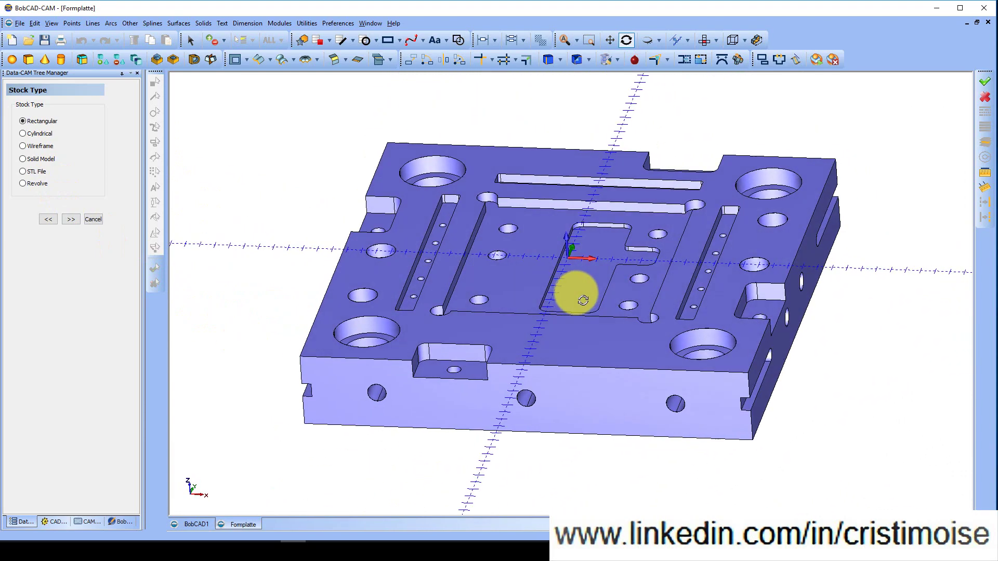
pyautogui.click(70, 219)
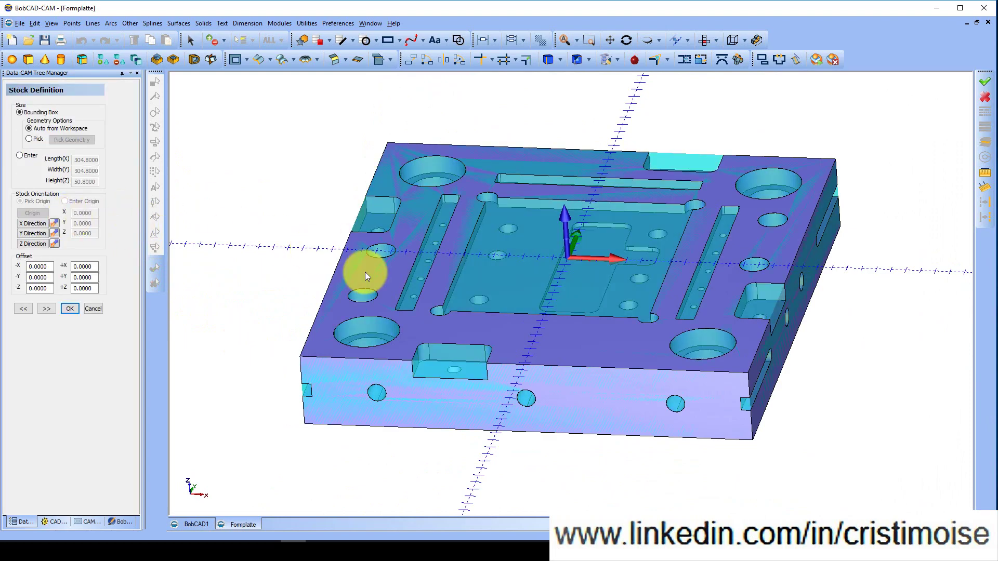
# Pick the plate's rear upper edge as the stock's X direction and set the +Z stock offset to 5.
pyautogui.moveTo(365, 272)
pyautogui.mouseDown(button='middle')
pyautogui.moveTo(363, 257)
pyautogui.moveTo(341, 258)
pyautogui.moveTo(327, 279)
pyautogui.moveTo(330, 305)
pyautogui.moveTo(358, 276)
pyautogui.moveTo(334, 279)
pyautogui.moveTo(366, 281)
pyautogui.moveTo(357, 272)
pyautogui.mouseUp(button='middle')
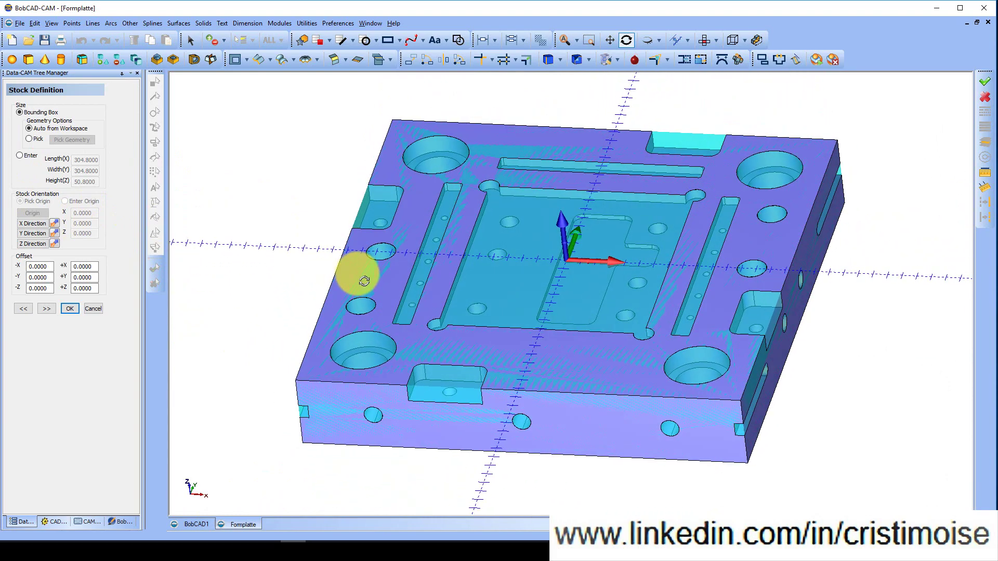
pyautogui.click(33, 225)
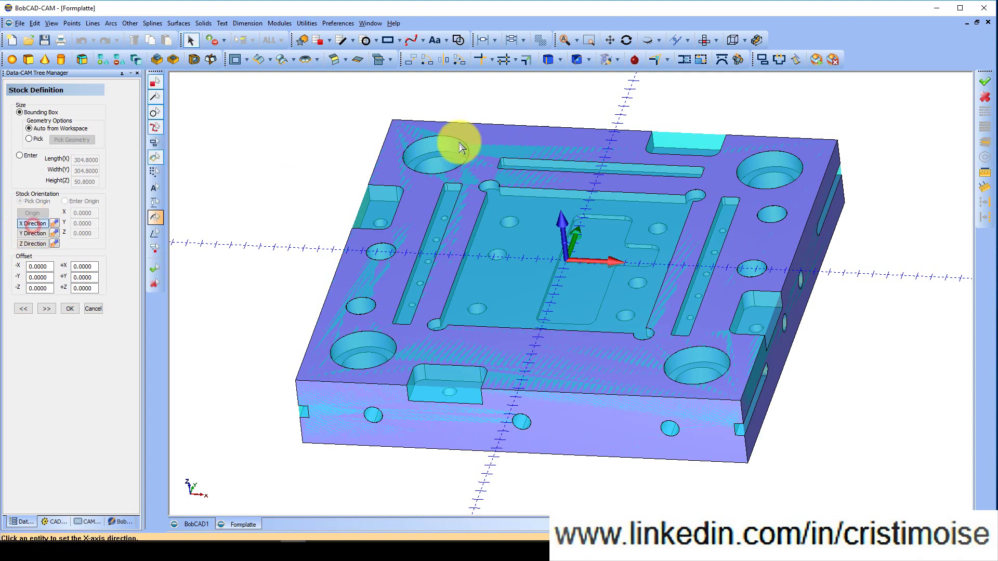
pyautogui.click(505, 125)
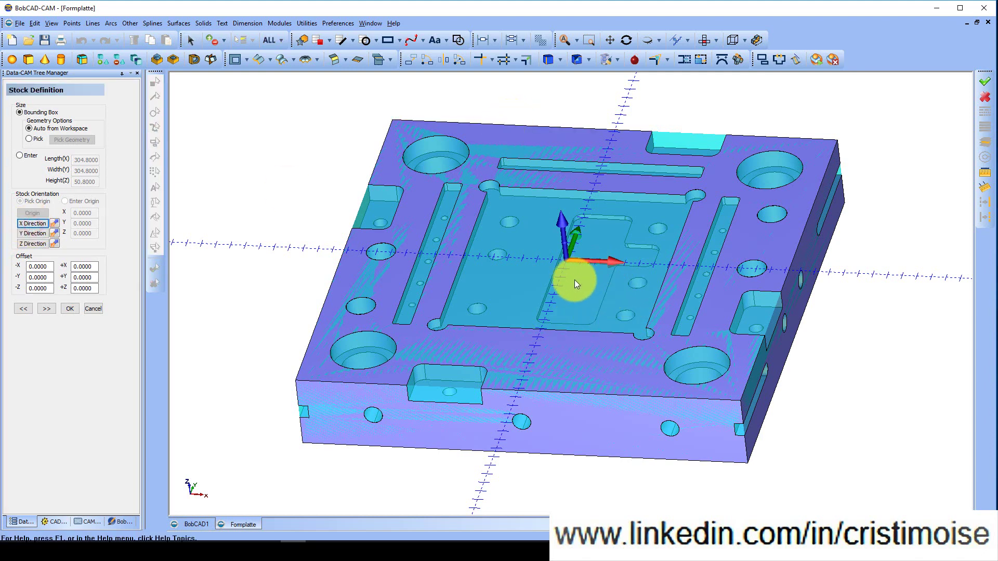
pyautogui.doubleClick(86, 288)
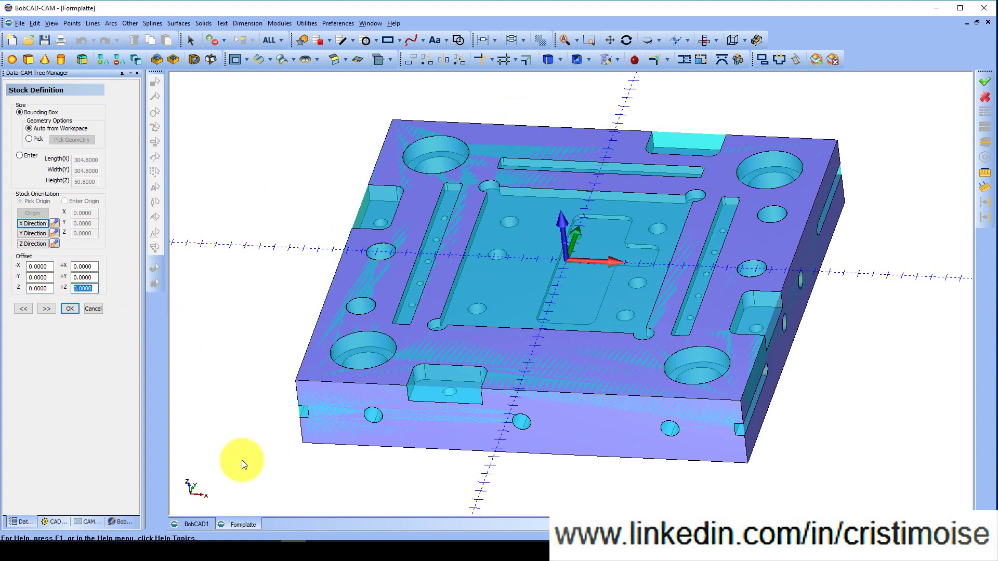
pyautogui.write('5')
pyautogui.moveTo(242, 349); pyautogui.dragTo(502, 359, button='middle')
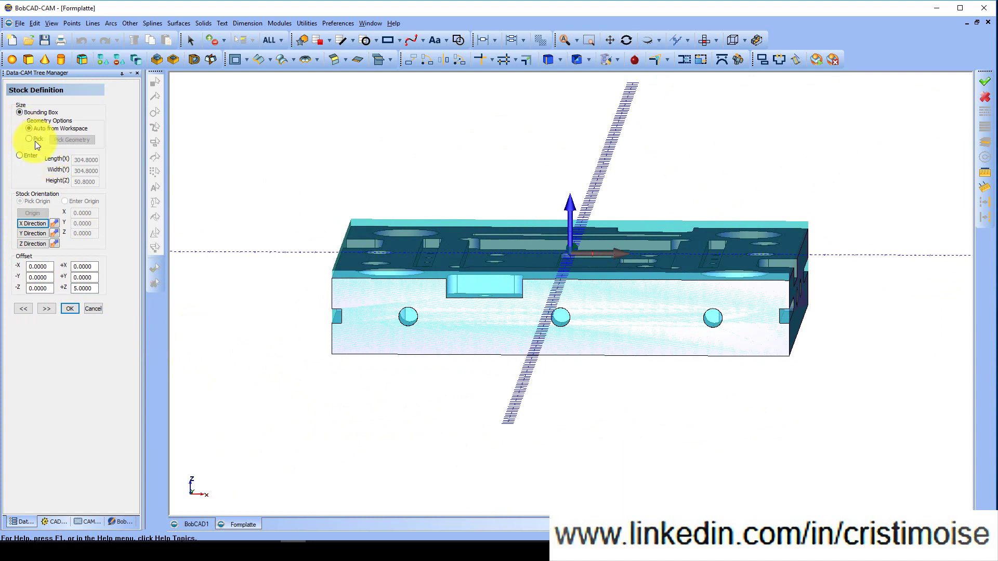
# Switch the stock definition to entered size and entered origin, and set the origin's Z value to 5.
pyautogui.click(27, 157)
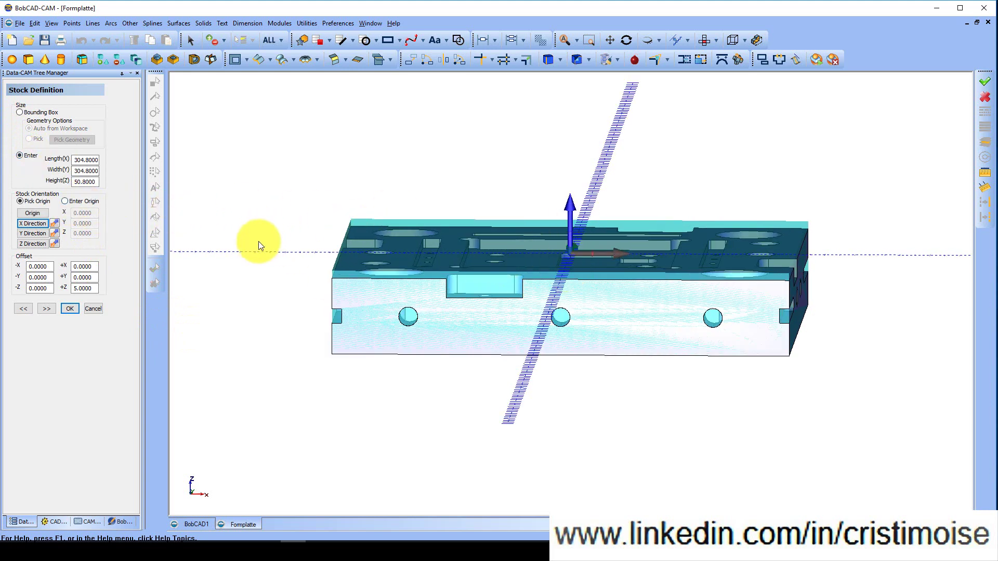
pyautogui.click(65, 201)
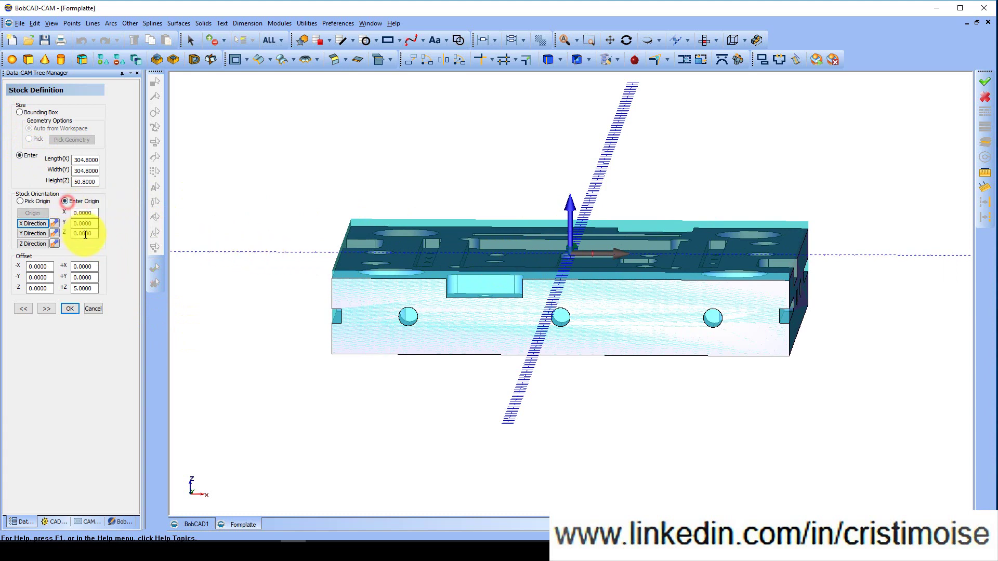
pyautogui.write('5')
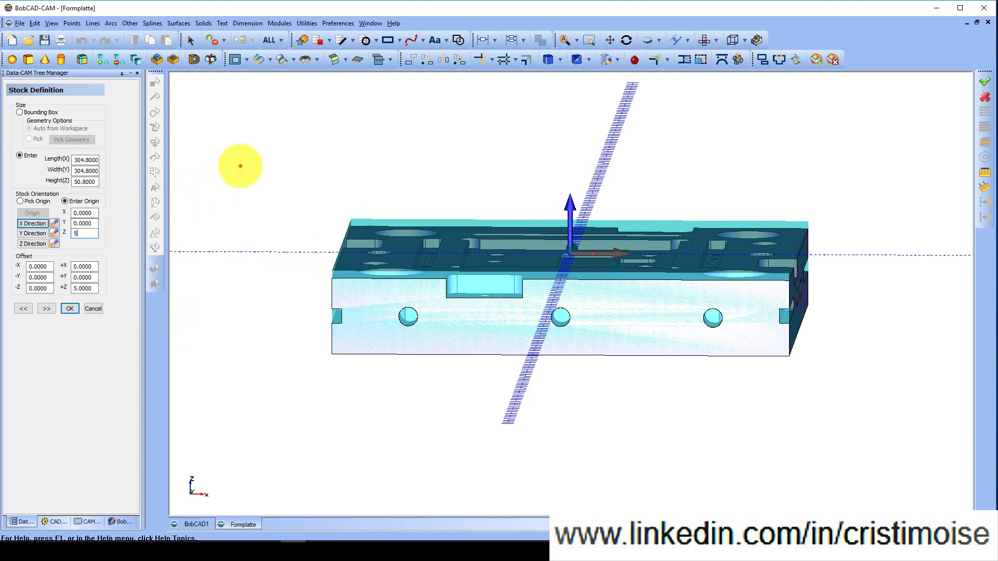
# Reset the stock's +Z offset to 0 and accept the stock definition.
pyautogui.click(241, 165)
pyautogui.moveTo(597, 332); pyautogui.dragTo(606, 336, button='middle')
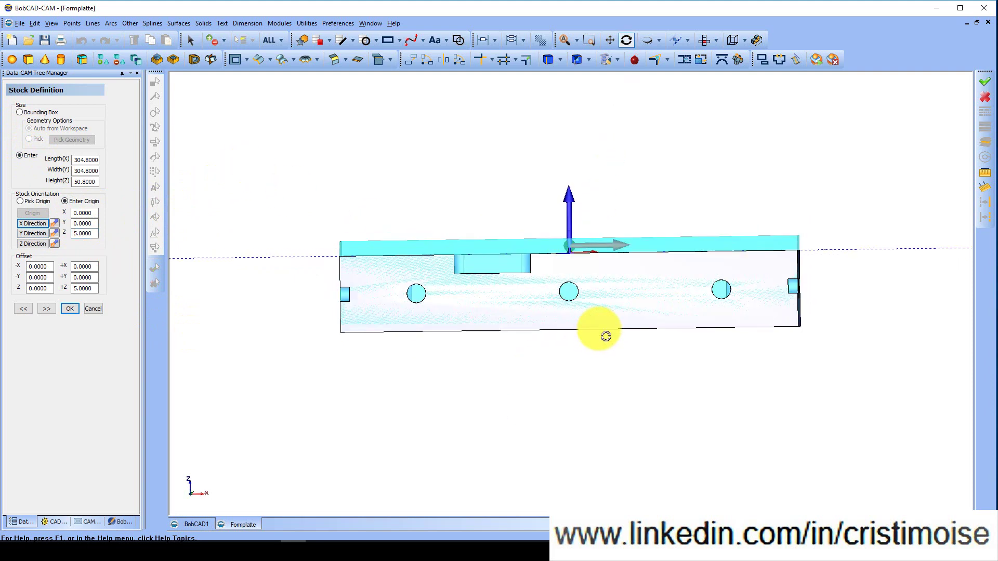
pyautogui.scroll(-2, 588, 279)
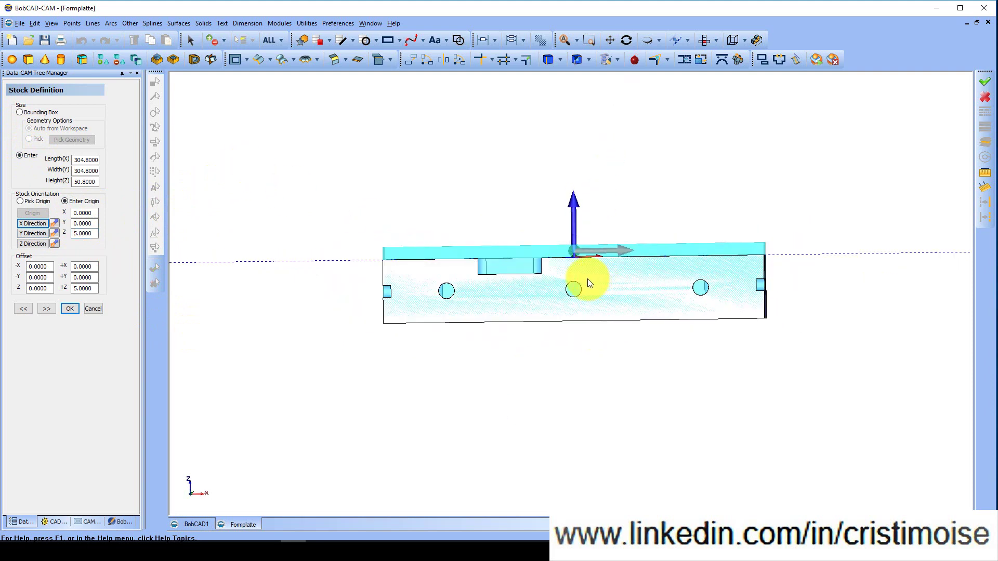
pyautogui.scroll(5, 588, 270)
pyautogui.doubleClick(84, 288)
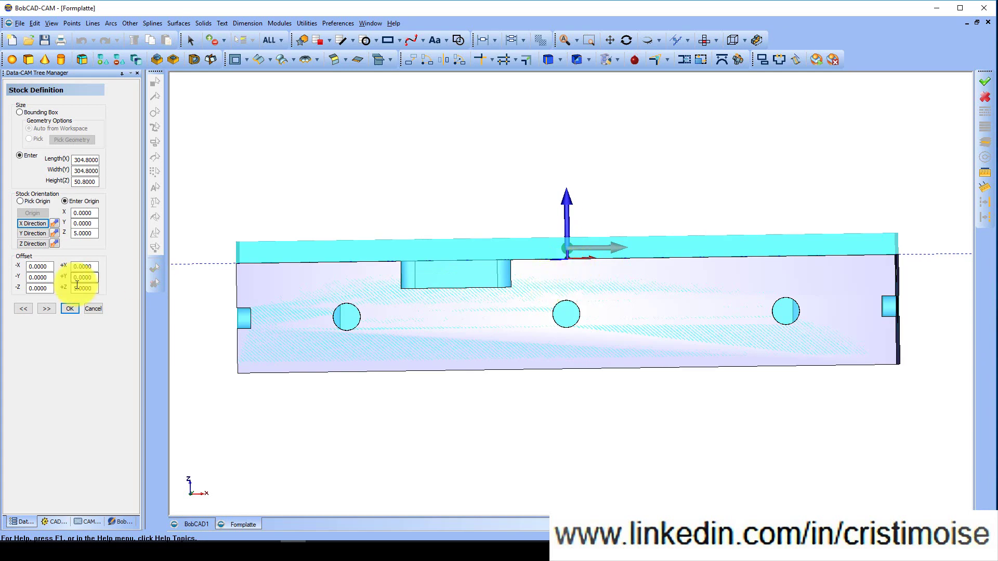
pyautogui.write('0')
pyautogui.click(228, 178)
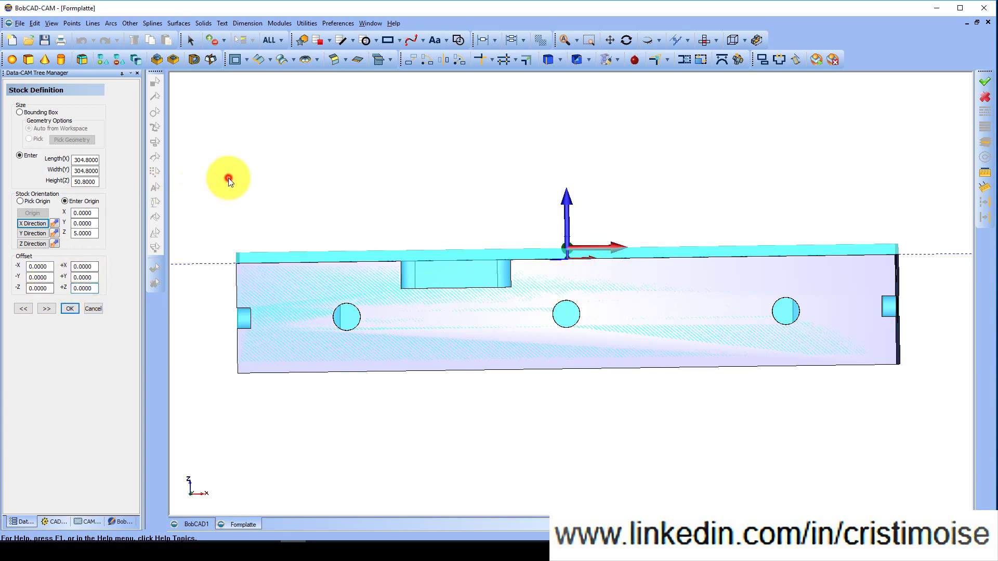
pyautogui.moveTo(462, 252); pyautogui.dragTo(454, 258, button='middle')
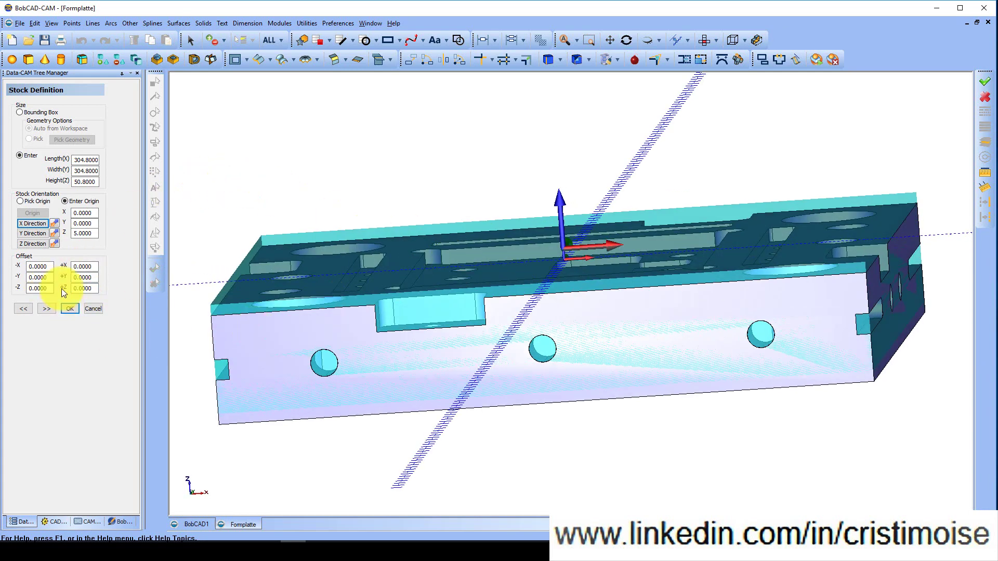
pyautogui.moveTo(264, 294); pyautogui.dragTo(437, 292, button='middle')
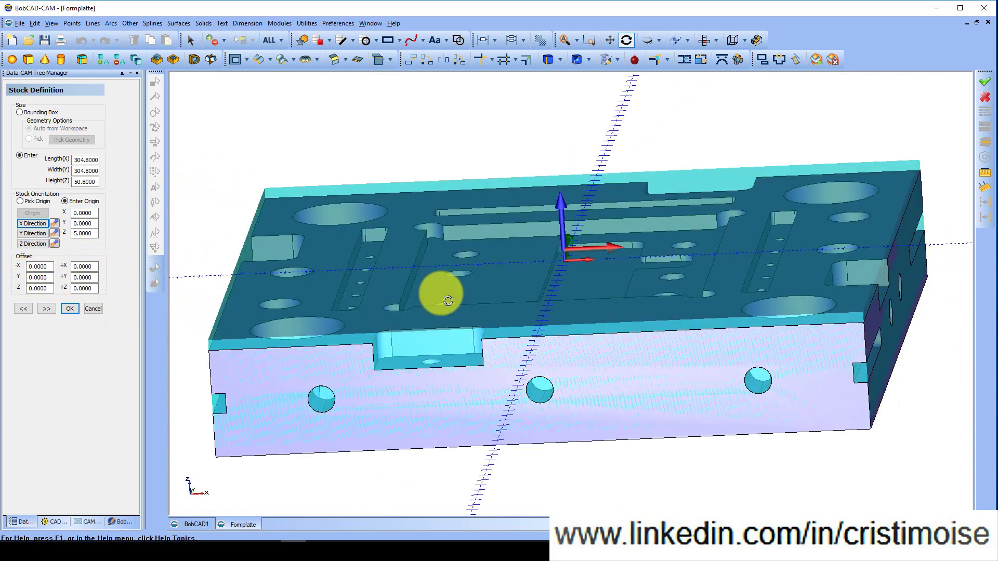
pyautogui.click(65, 310)
# Examine the carbon steel entries in the stock material library, leaving the assigned material as it is.
pyautogui.click(74, 134)
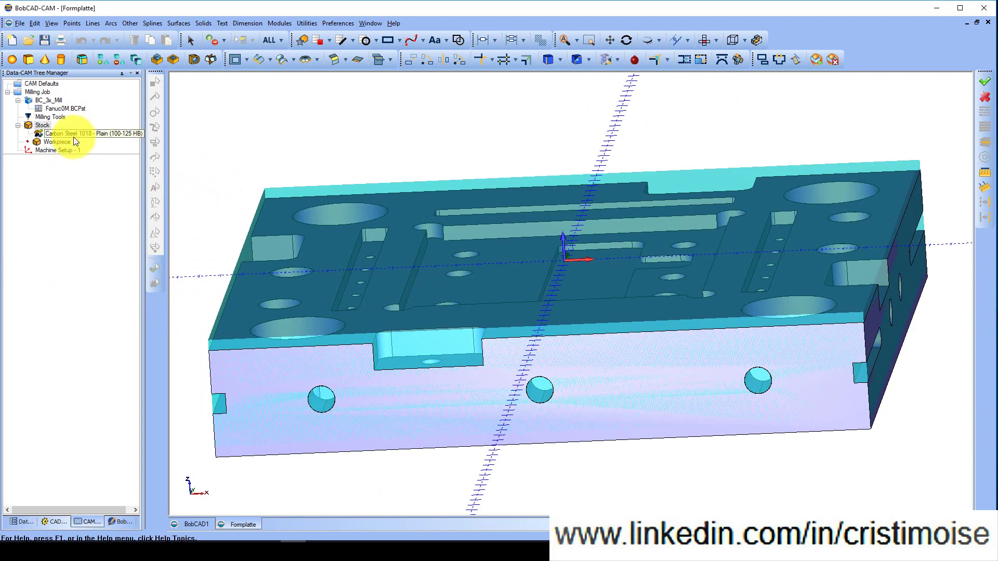
pyautogui.doubleClick(84, 134)
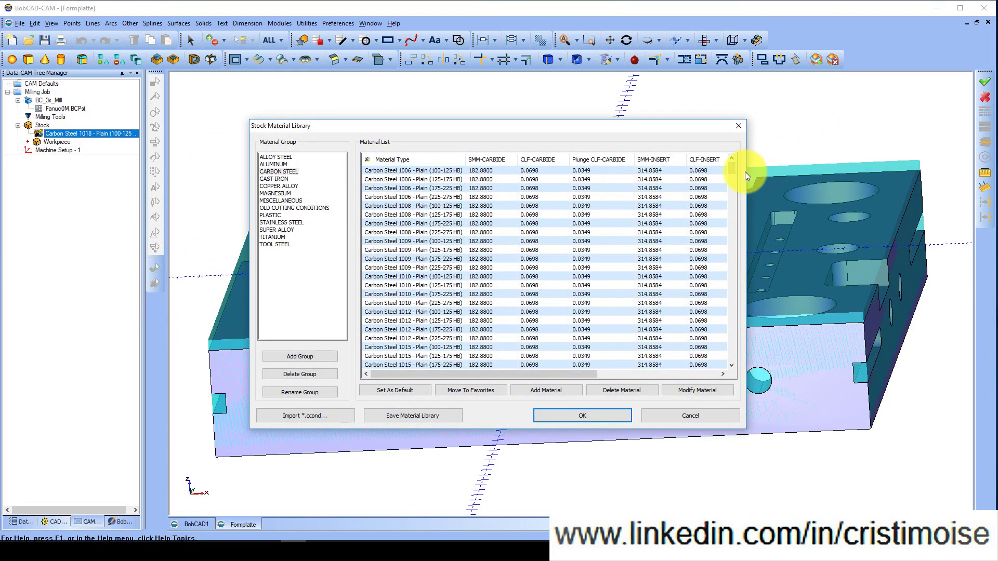
pyautogui.moveTo(732, 173); pyautogui.dragTo(690, 173)
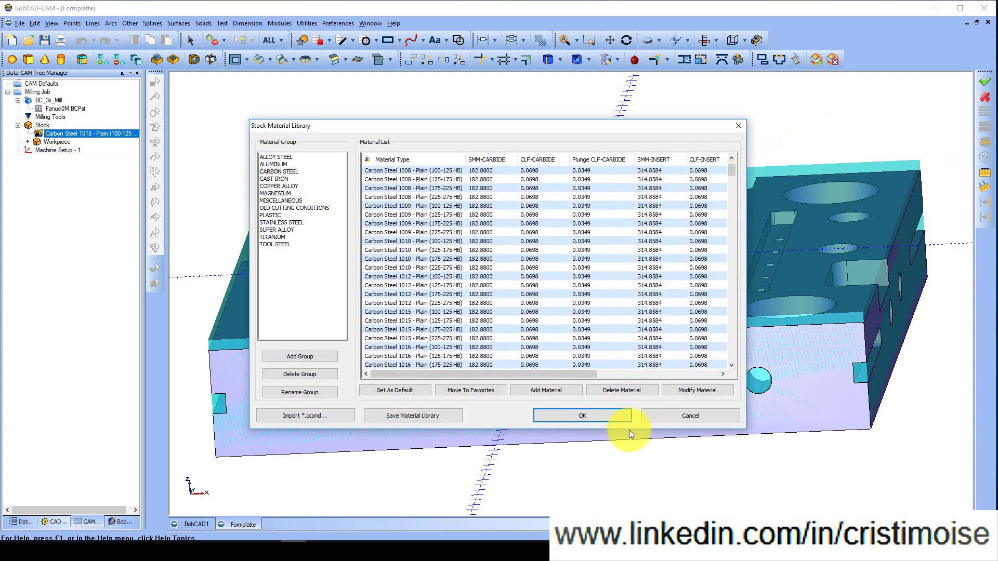
pyautogui.click(663, 422)
pyautogui.click(58, 150)
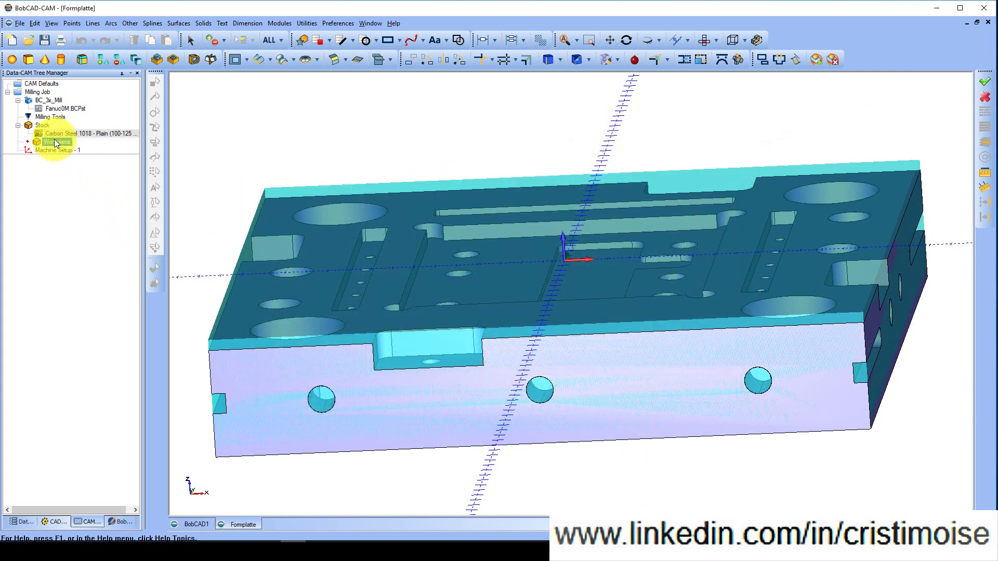
pyautogui.moveTo(419, 276); pyautogui.dragTo(445, 271, button='middle')
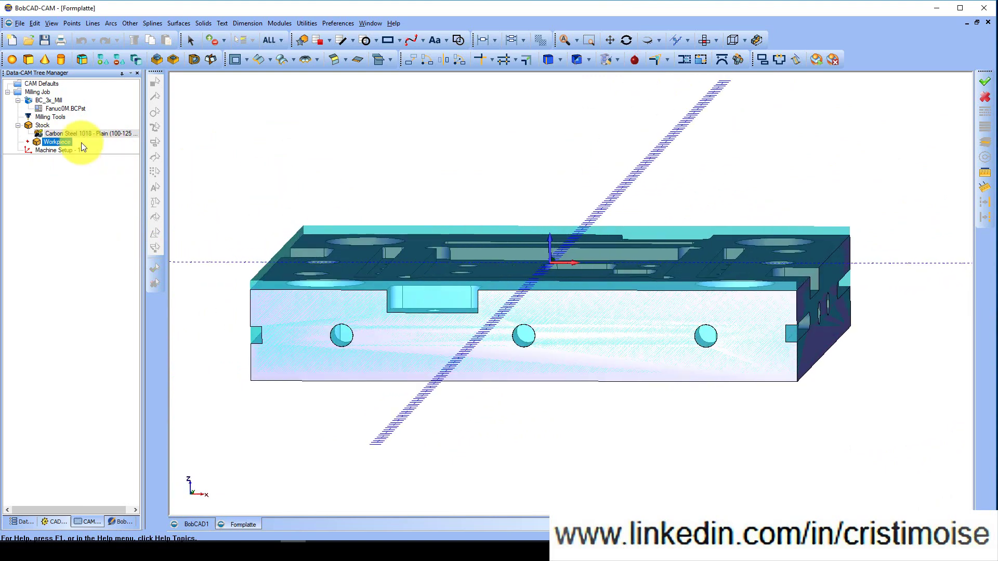
pyautogui.click(47, 127)
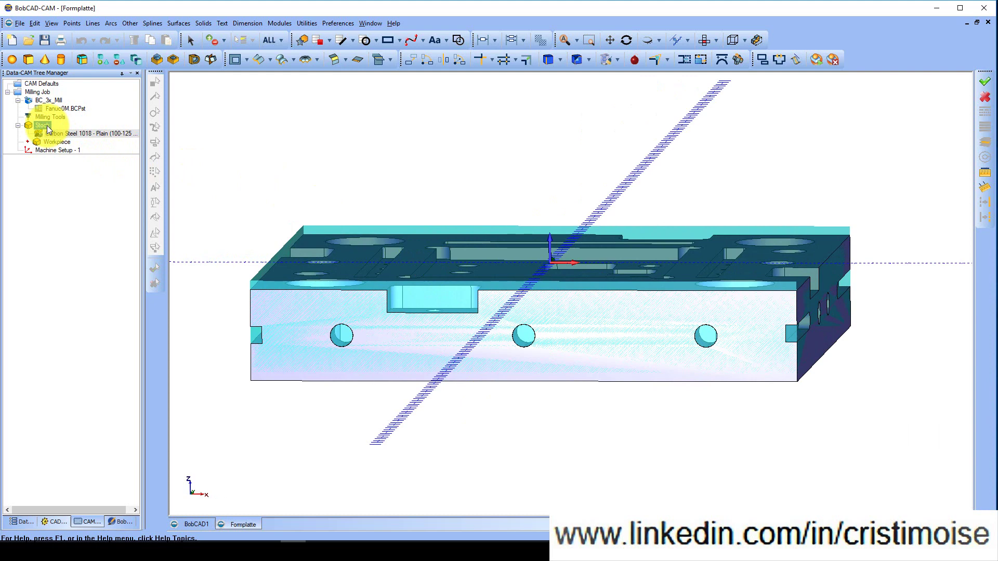
# Edit Machine Setup - 1 to use an entered origin with a Z value of 5, and accept it.
pyautogui.click(54, 151)
pyautogui.rightClick(54, 151)
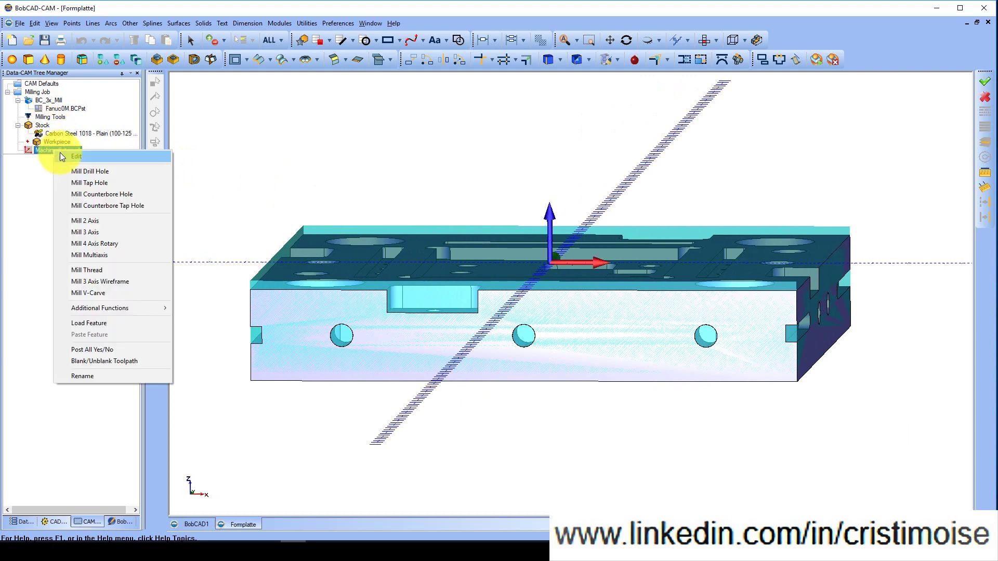
pyautogui.click(62, 154)
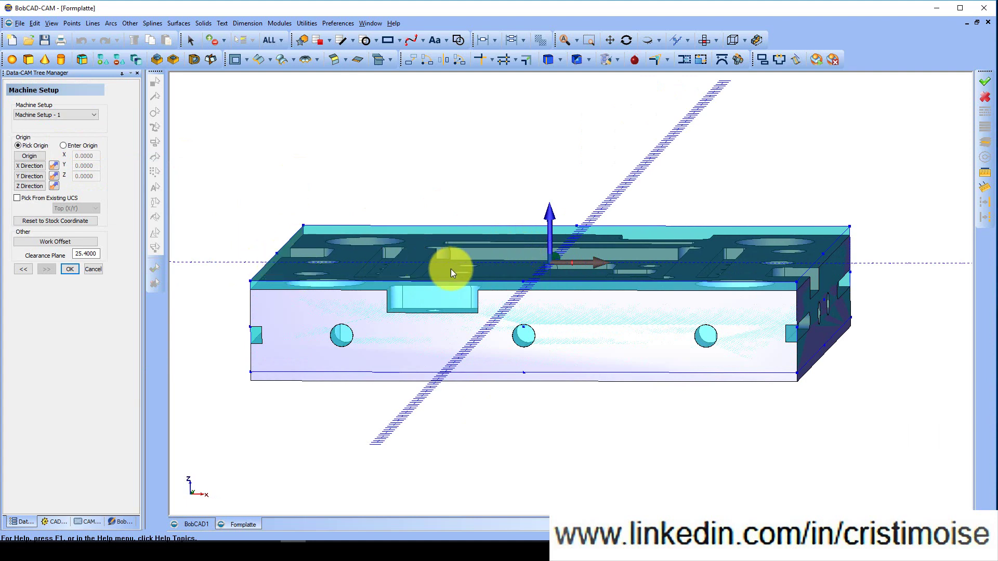
pyautogui.click(63, 146)
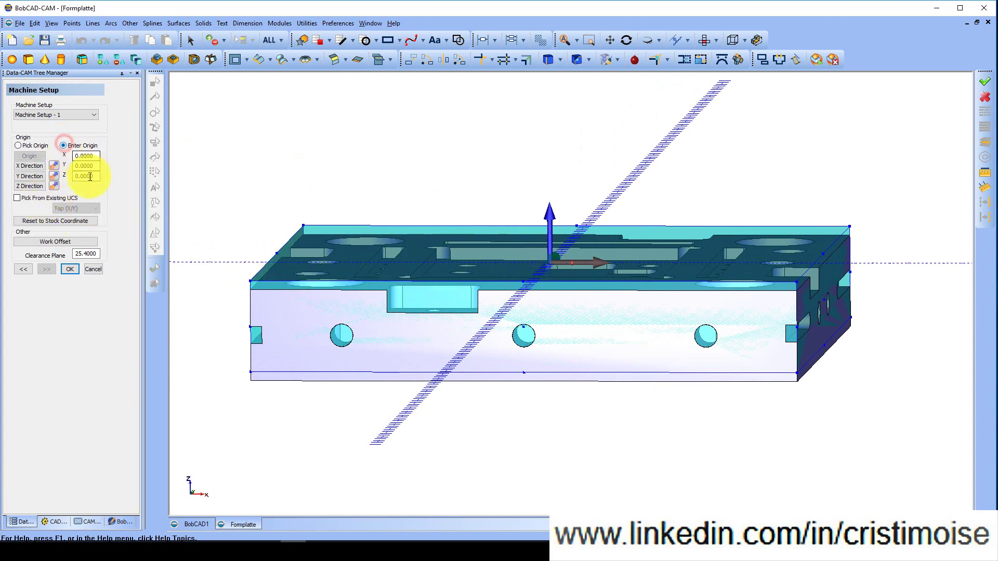
pyautogui.doubleClick(94, 176)
pyautogui.write('5')
pyautogui.click(321, 163)
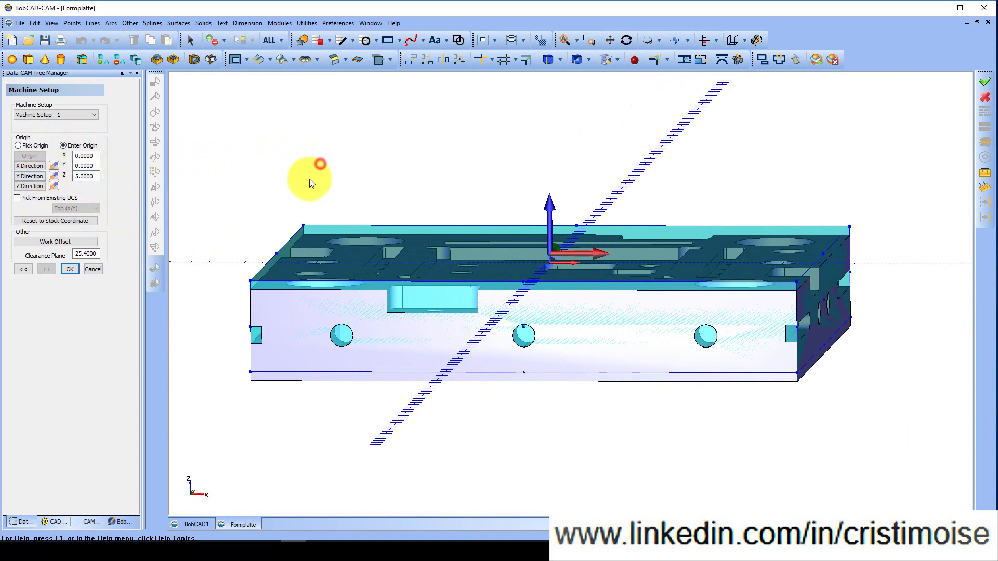
pyautogui.moveTo(569, 240); pyautogui.dragTo(585, 235, button='middle')
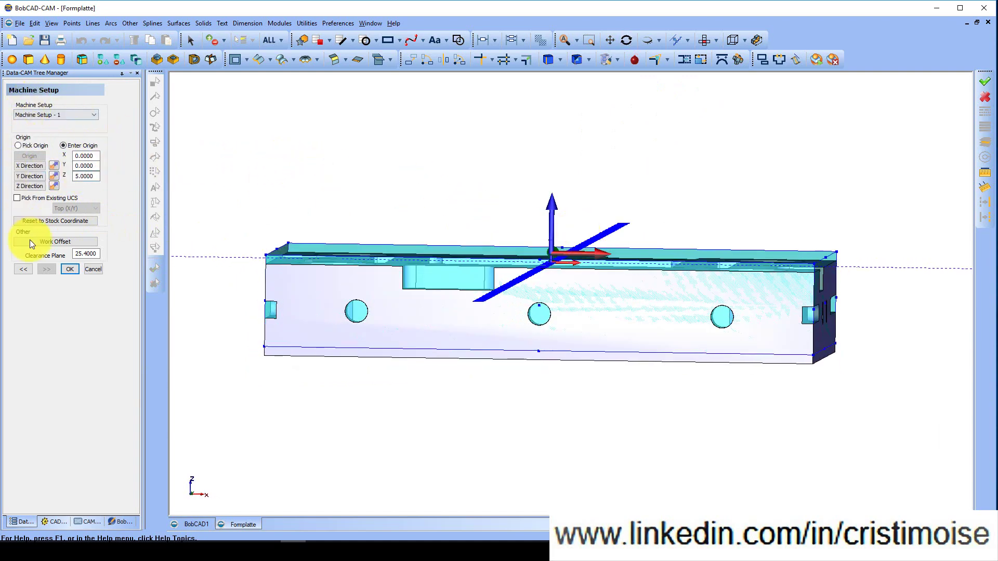
pyautogui.click(68, 270)
pyautogui.click(379, 378)
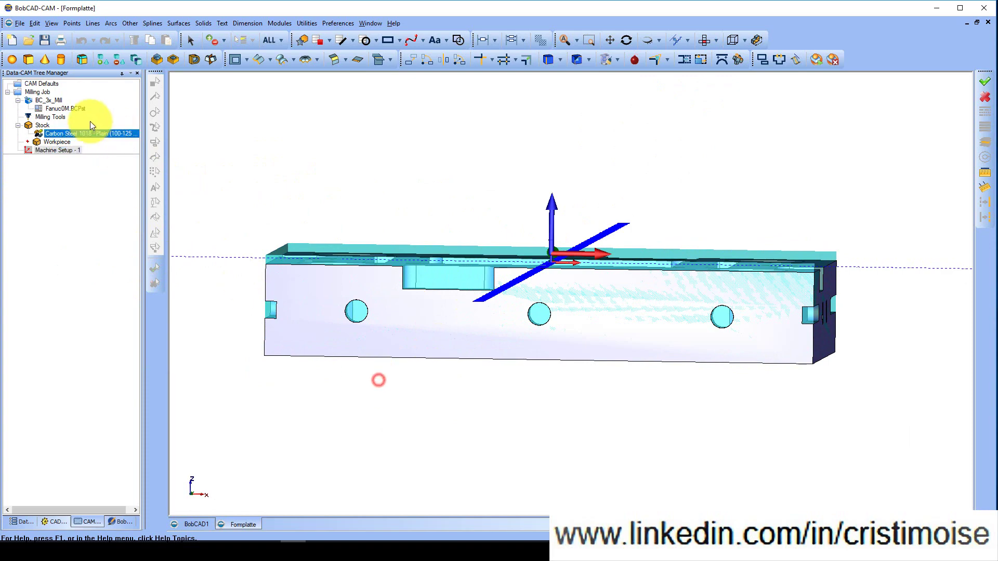
pyautogui.click(58, 132)
pyautogui.click(56, 149)
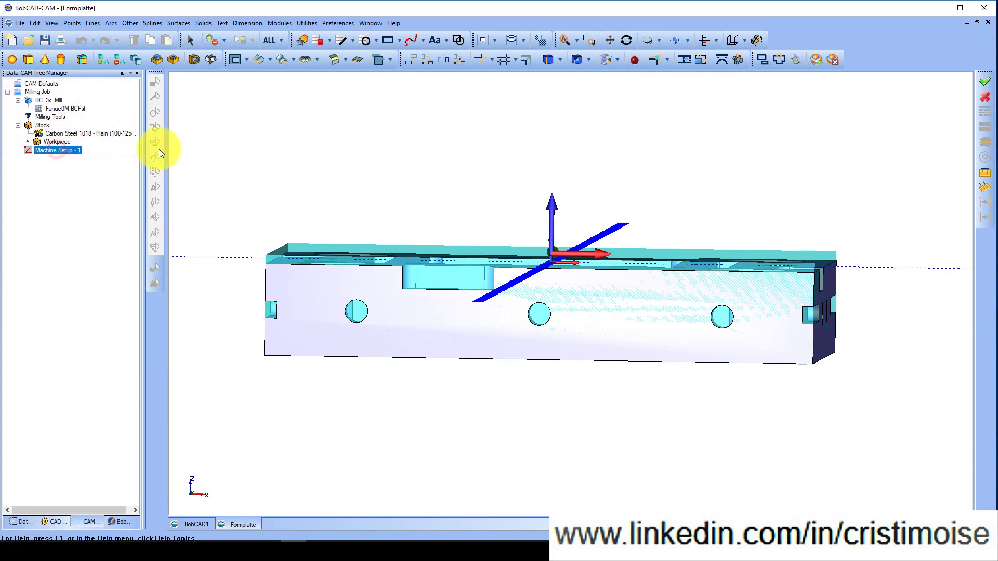
pyautogui.scroll(-3, 551, 296)
pyautogui.scroll(5, 550, 296)
pyautogui.moveTo(553, 256); pyautogui.dragTo(550, 228, button='middle')
pyautogui.scroll(-4, 548, 232)
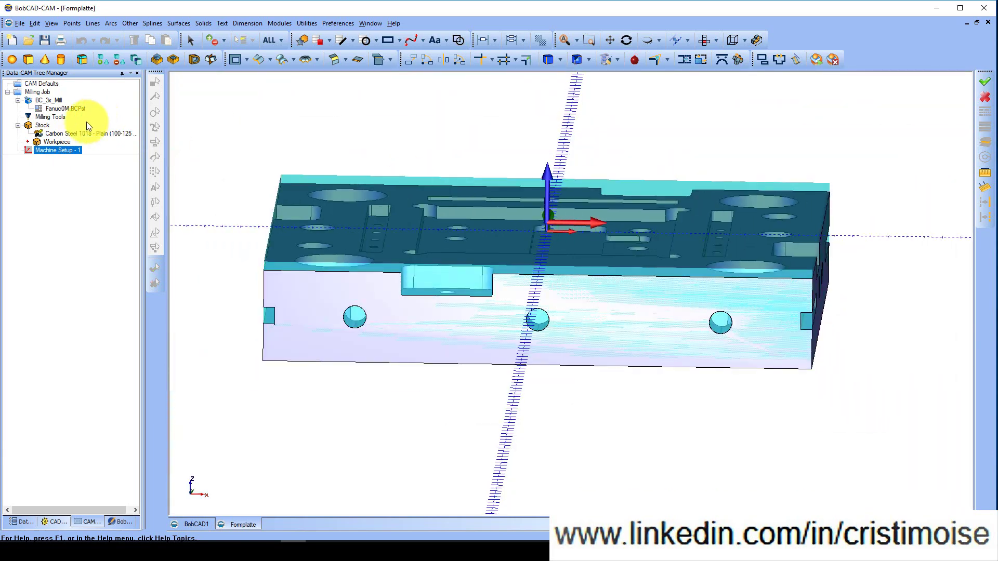
# Start a Mill 2 Axis feature under Machine Setup - 1, keeping its wizard clear of the plate.
pyautogui.rightClick(54, 151)
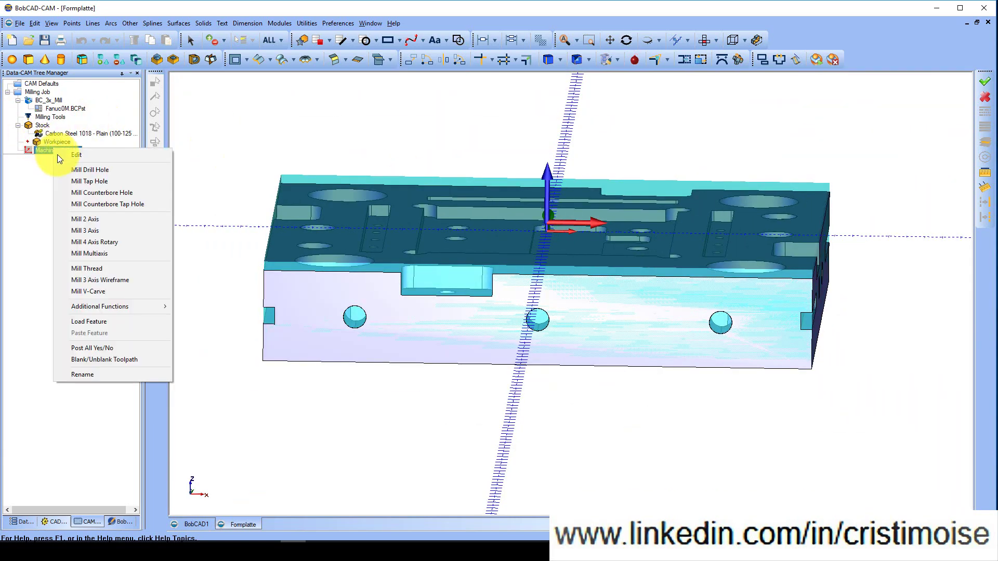
pyautogui.click(97, 220)
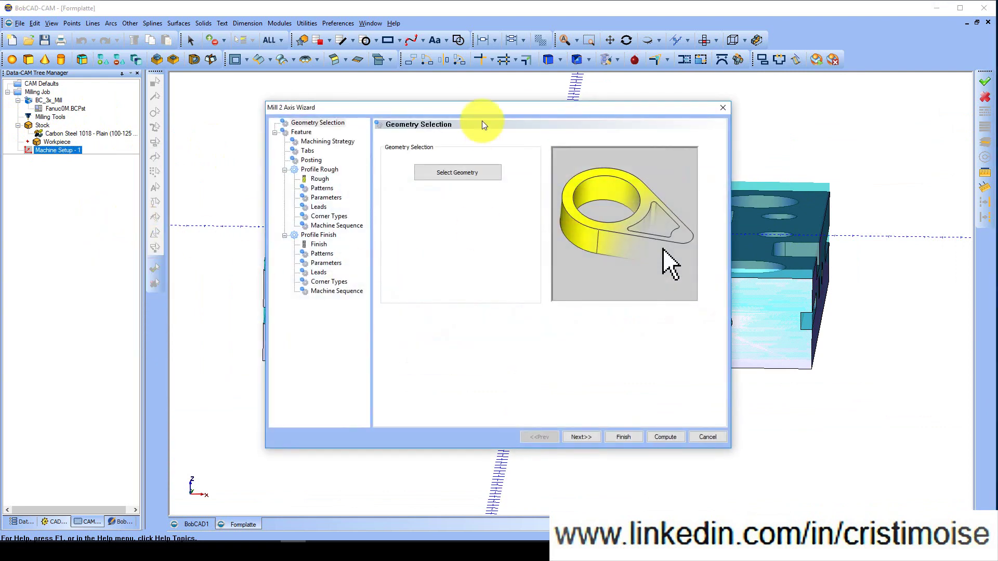
pyautogui.moveTo(476, 110); pyautogui.dragTo(314, 108)
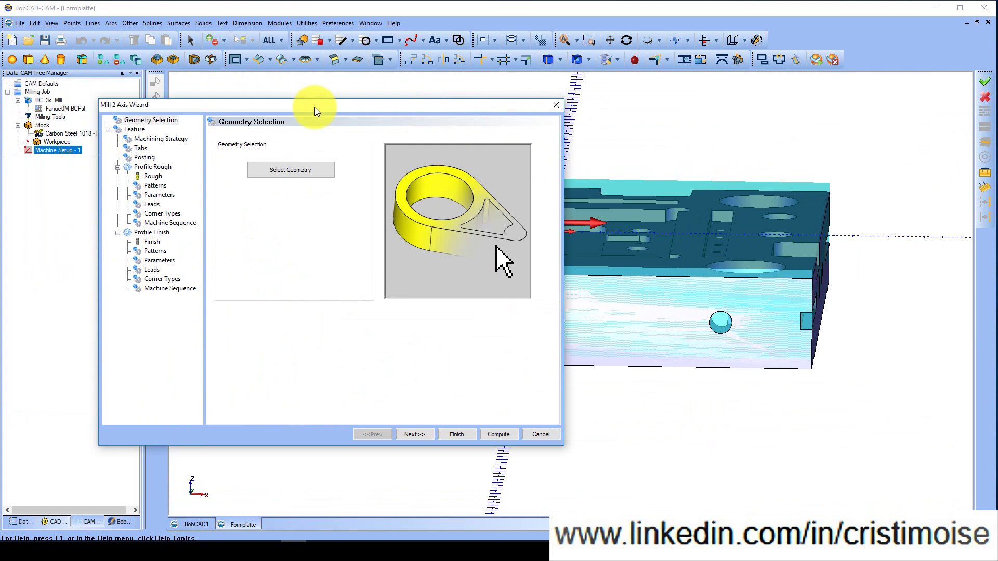
pyautogui.moveTo(314, 107); pyautogui.dragTo(285, 110)
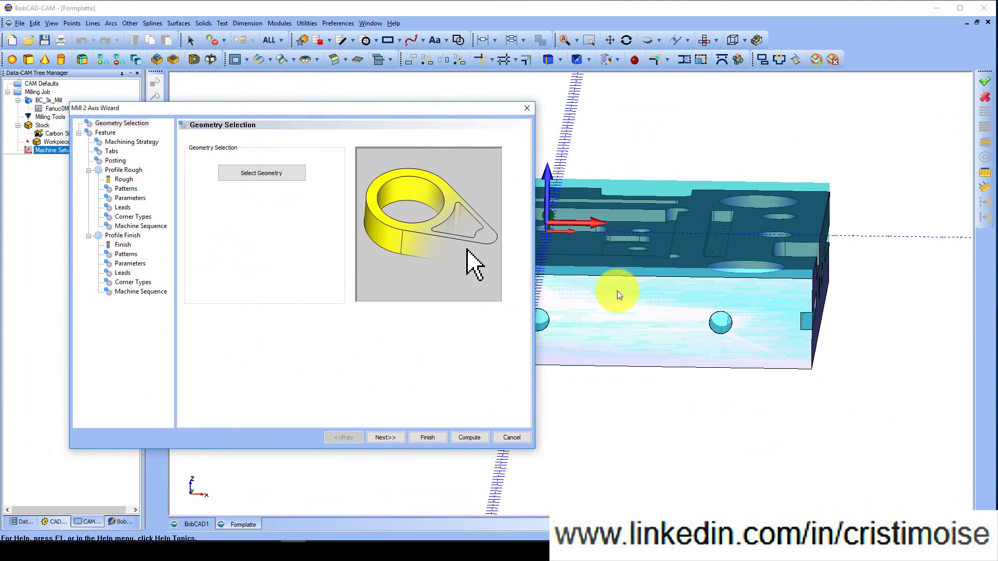
# Select the plate's top face as the machining geometry for the 2-axis feature and confirm the selection.
pyautogui.click(285, 173)
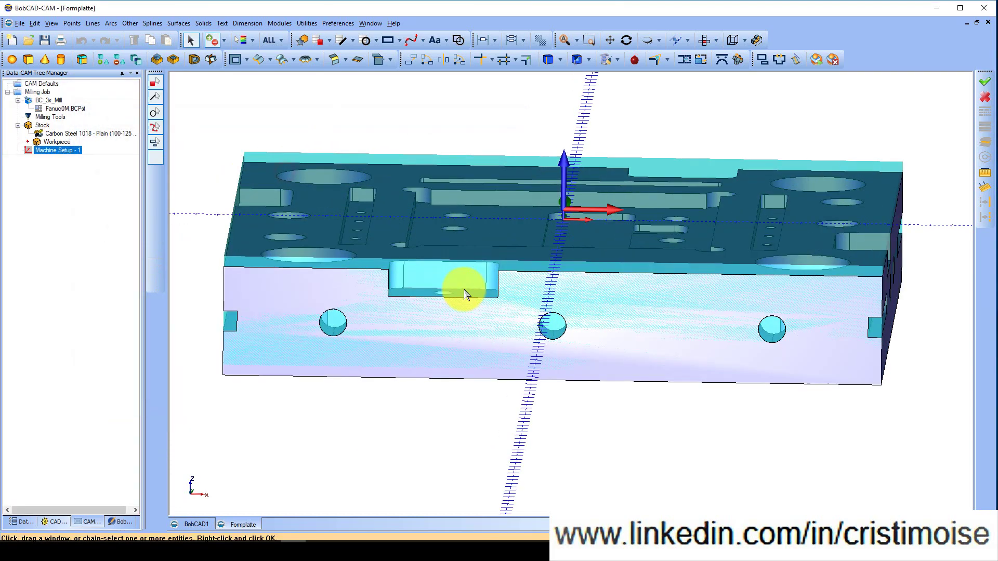
pyautogui.scroll(-2, 458, 285)
pyautogui.moveTo(461, 278)
pyautogui.mouseDown(button='middle')
pyautogui.moveTo(474, 273)
pyautogui.moveTo(468, 279)
pyautogui.mouseUp(button='middle')
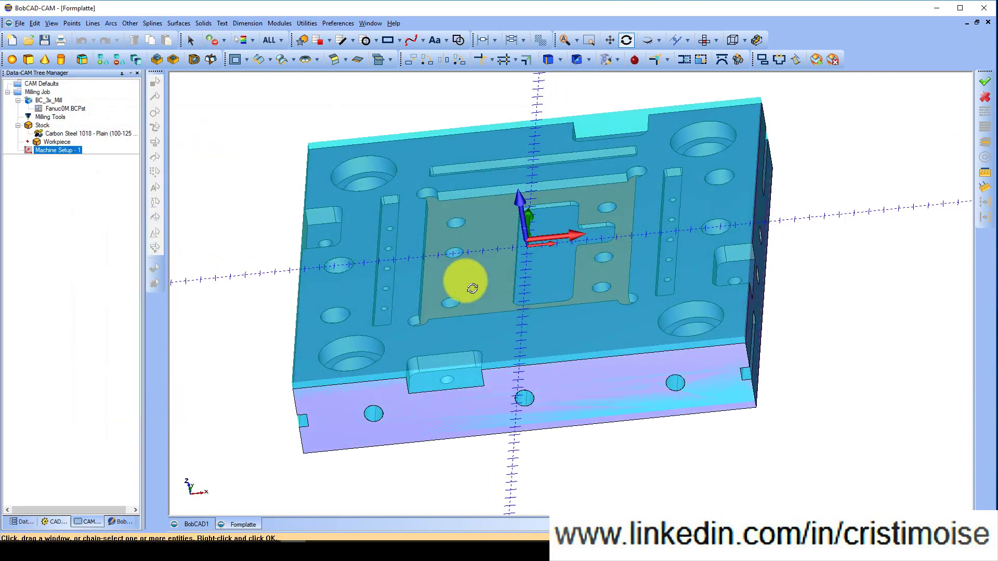
pyautogui.rightClick(414, 279)
pyautogui.click(432, 302)
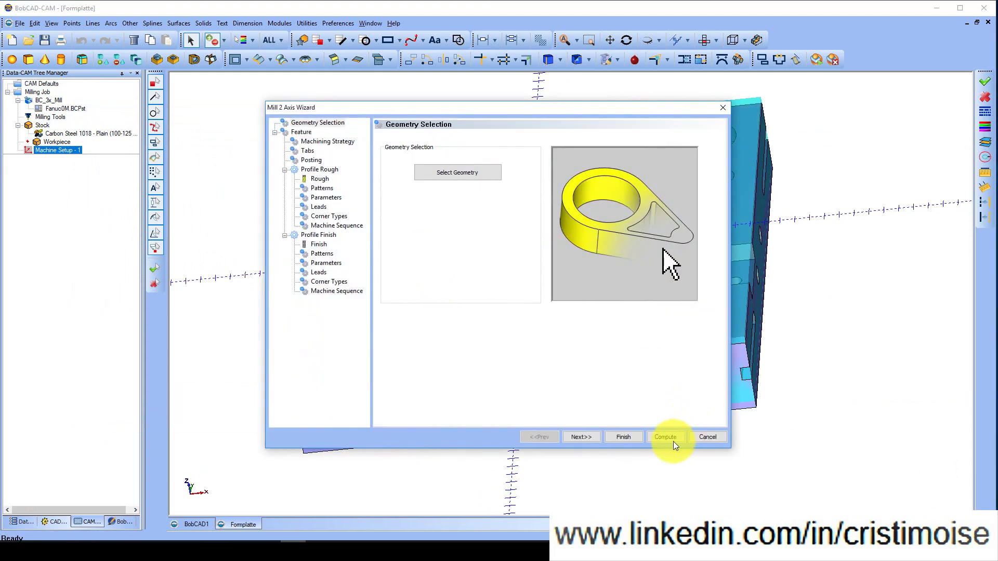
# In the feature parameters, set the rapid plane to 10 and the feed plane to 2.
pyautogui.click(580, 436)
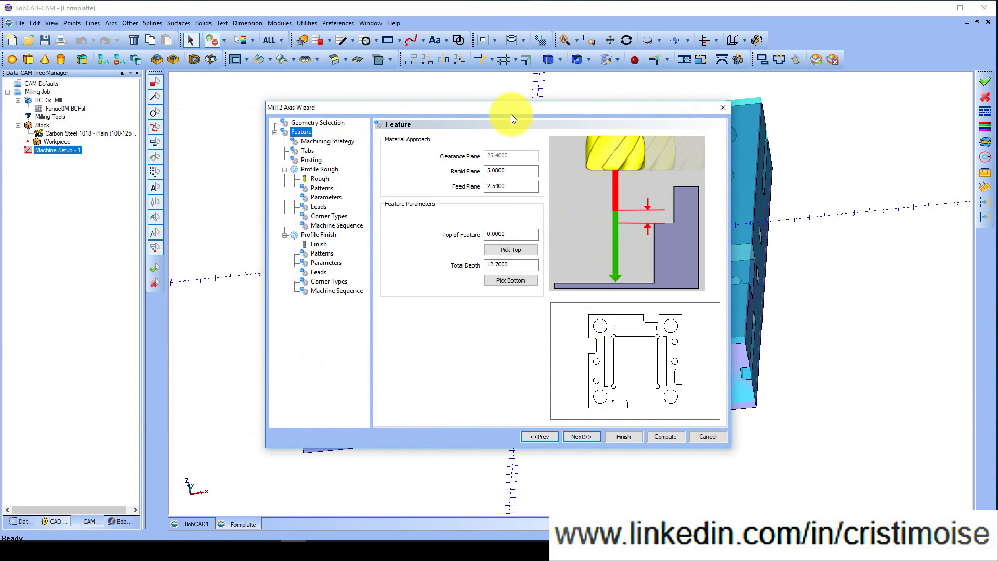
pyautogui.moveTo(511, 112); pyautogui.dragTo(319, 103)
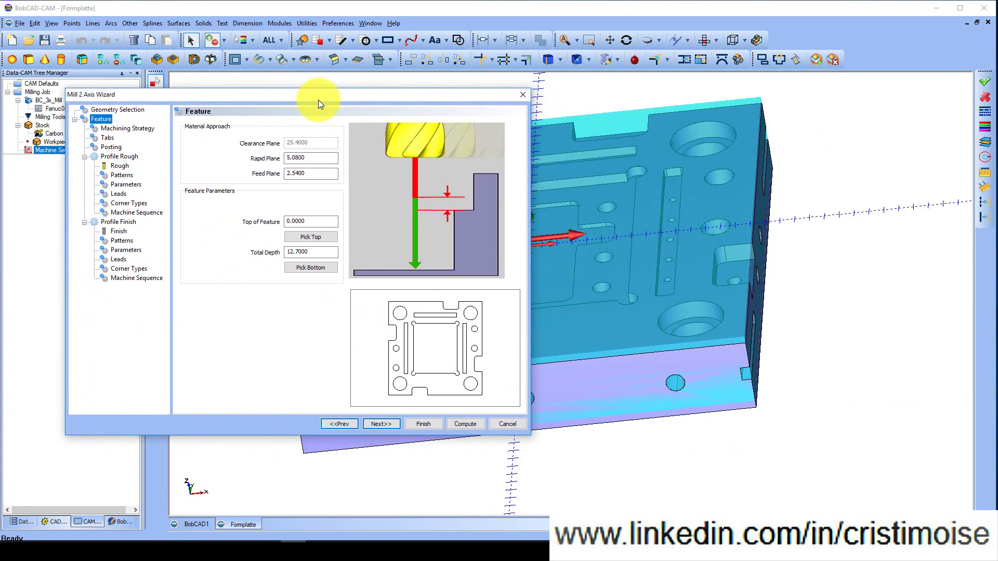
pyautogui.click(317, 157)
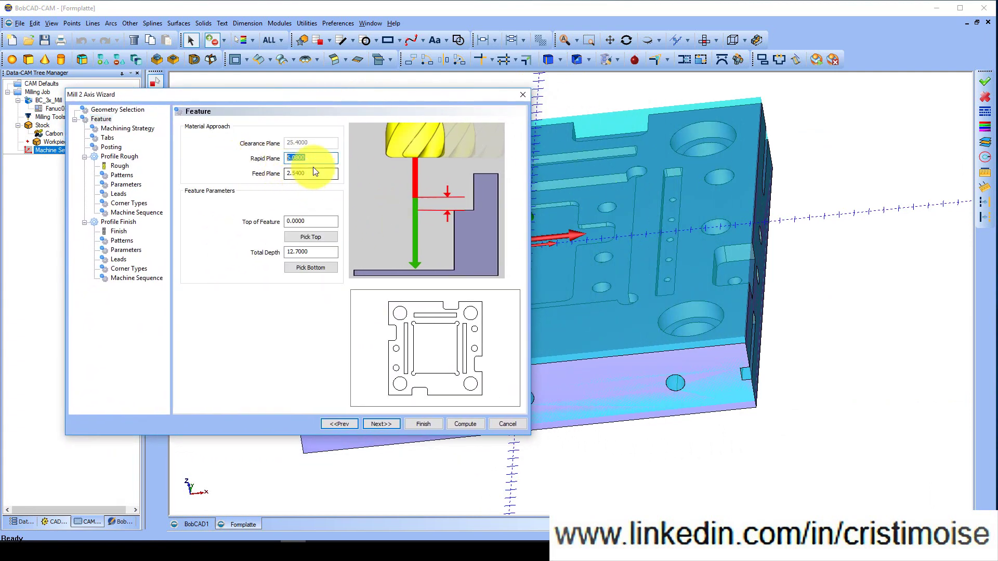
pyautogui.write('10')
pyautogui.press('Tab')
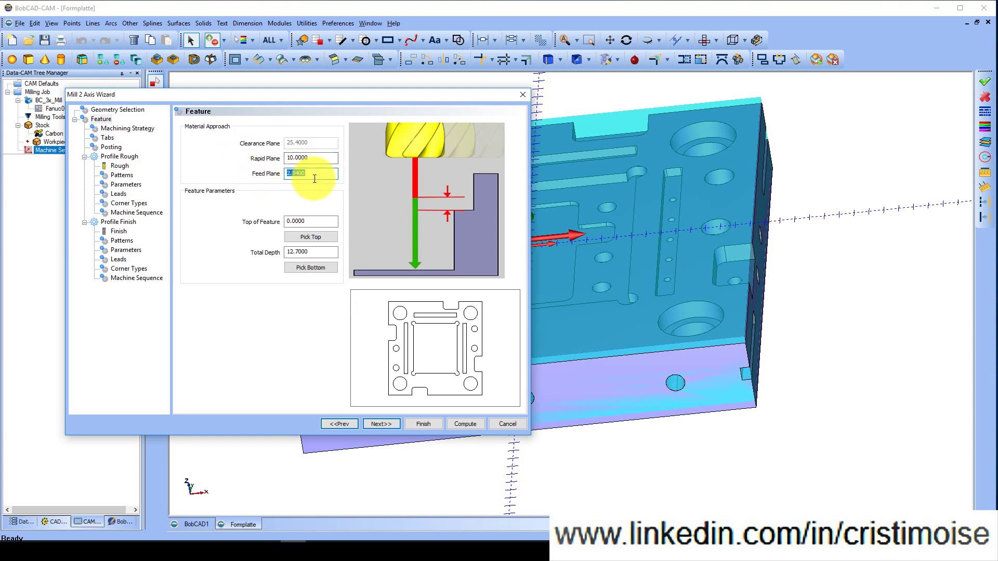
pyautogui.write('2')
pyautogui.click(312, 156)
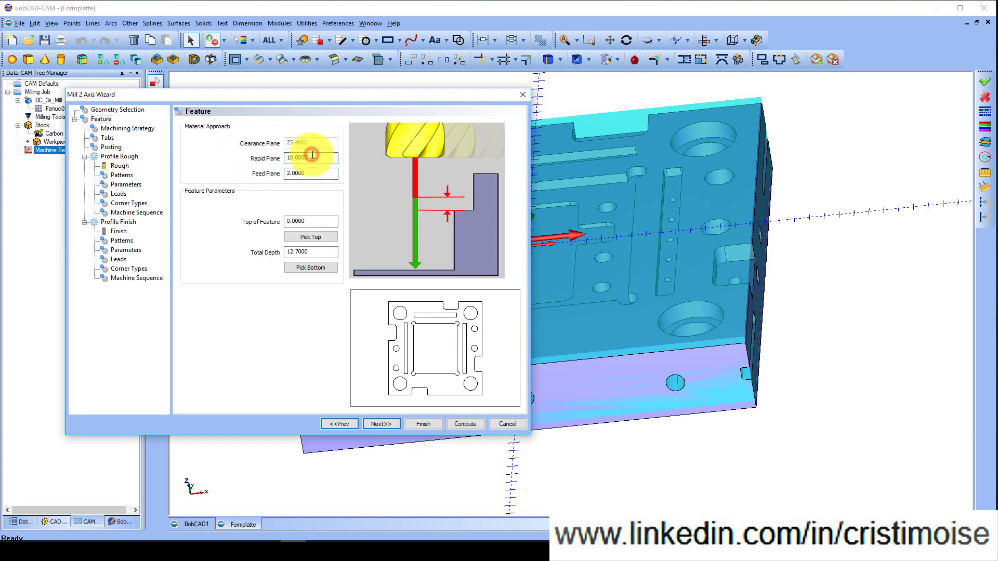
pyautogui.click(314, 173)
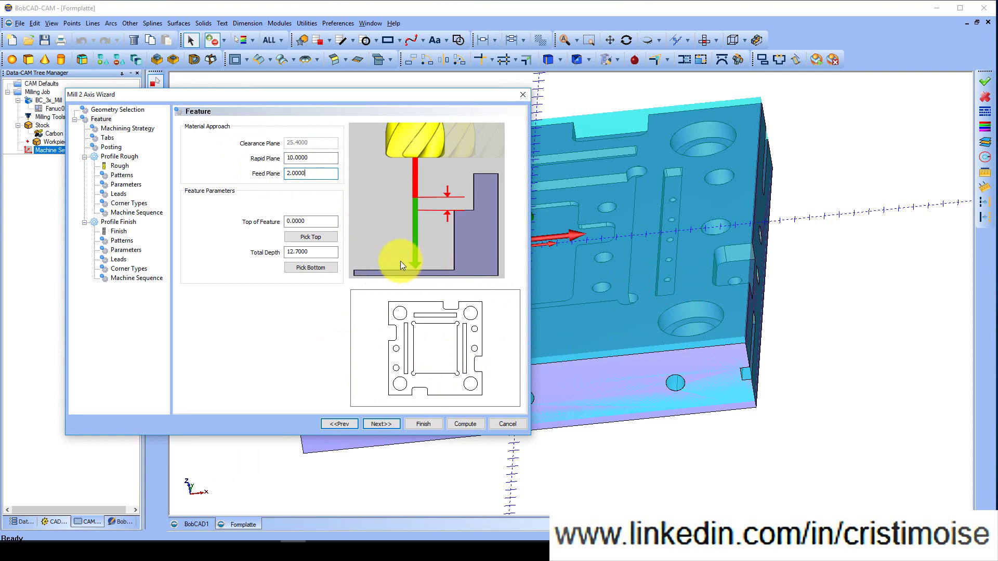
# Set the top of feature to 5 and pick the bottom on the plate's front edge for a total depth of 10.
pyautogui.click(311, 221)
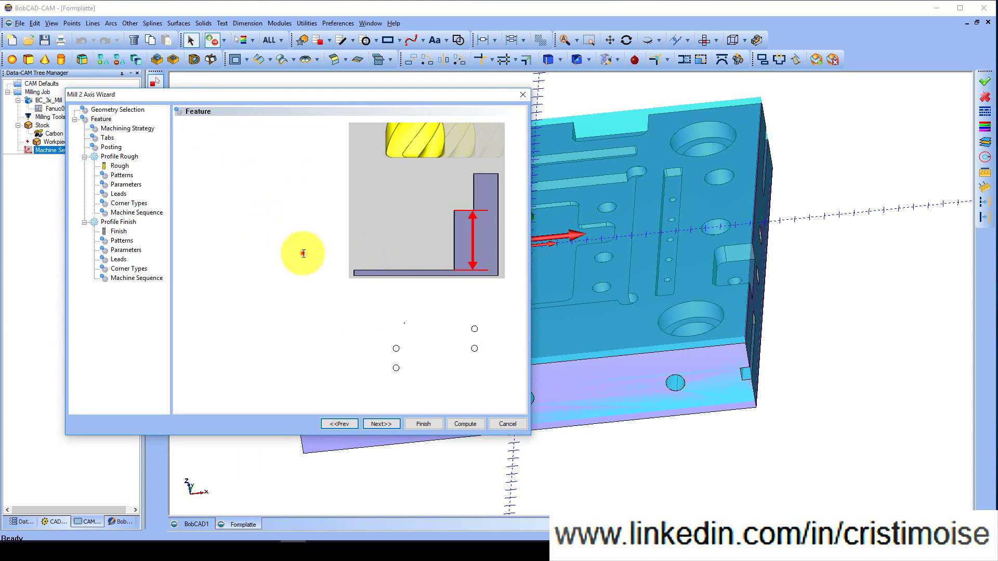
pyautogui.click(308, 267)
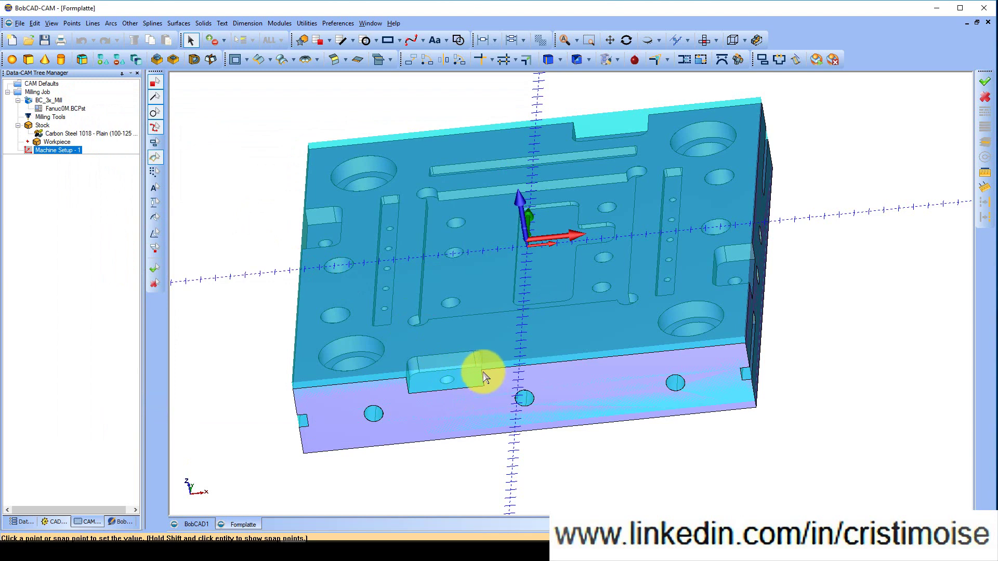
pyautogui.click(486, 371)
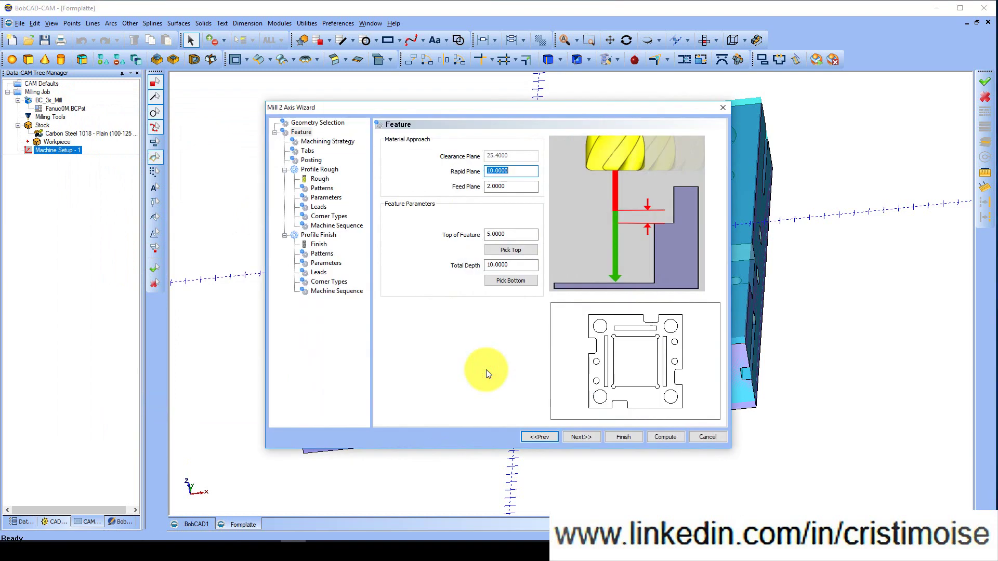
pyautogui.moveTo(535, 108); pyautogui.dragTo(279, 87)
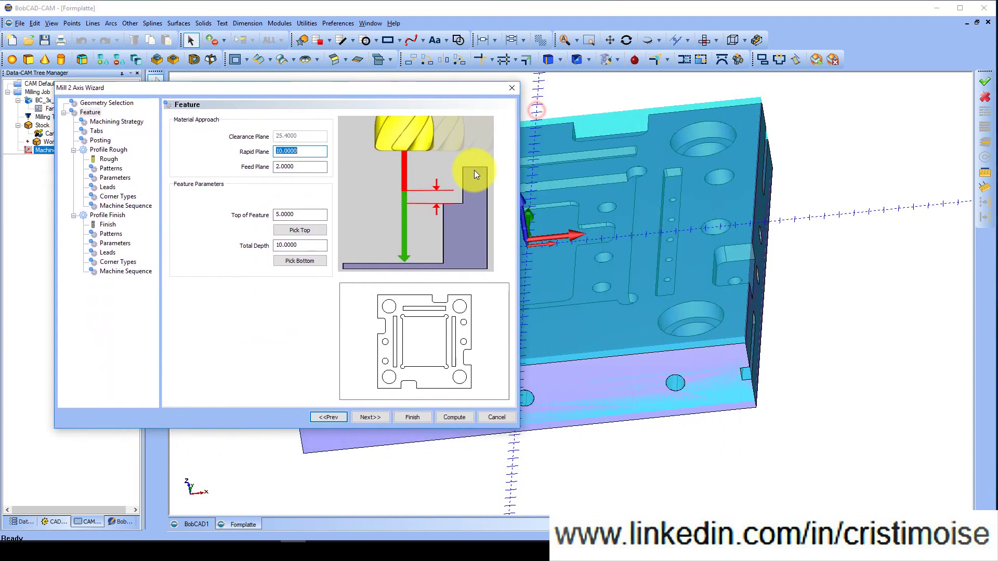
pyautogui.click(300, 214)
pyautogui.click(303, 246)
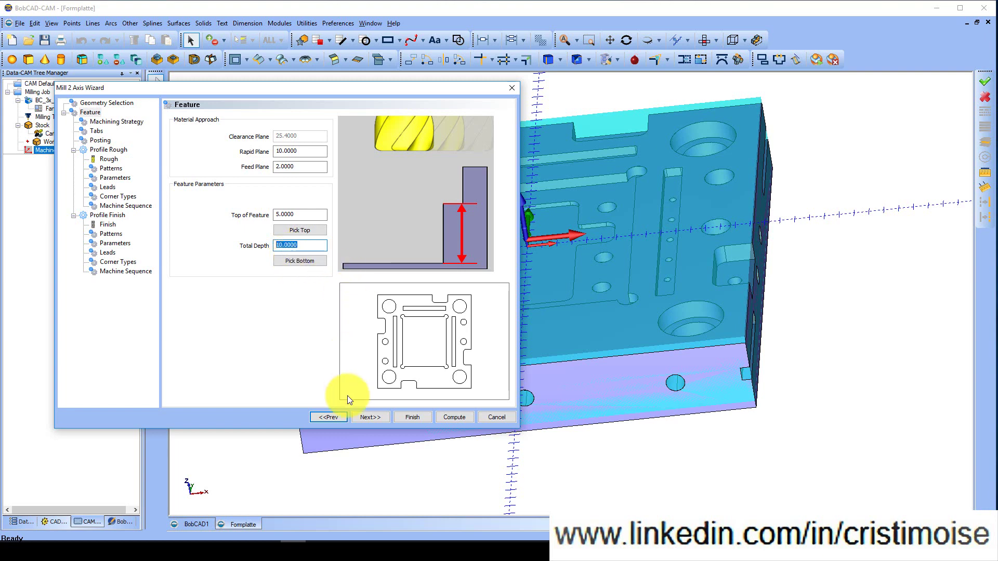
# Choose the Facing template as the machining strategy, accept the default tabs and posting settings, and continue to the roughing tool.
pyautogui.click(367, 417)
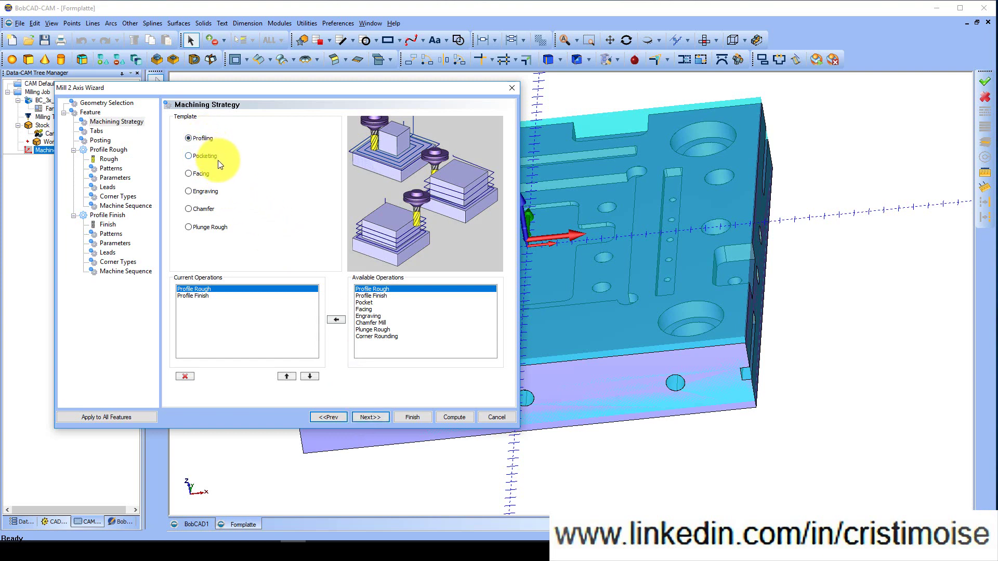
pyautogui.click(205, 176)
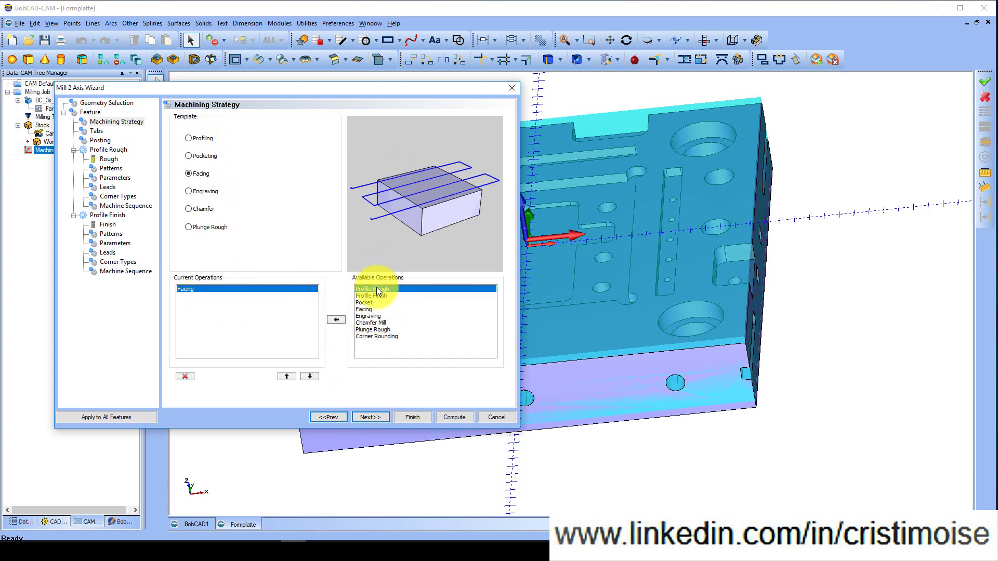
pyautogui.click(374, 416)
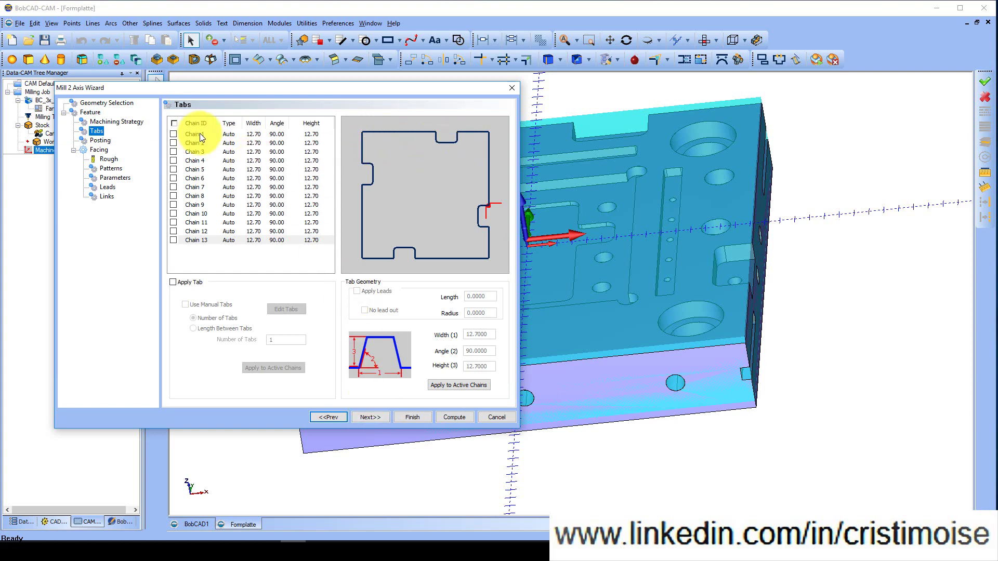
pyautogui.click(373, 417)
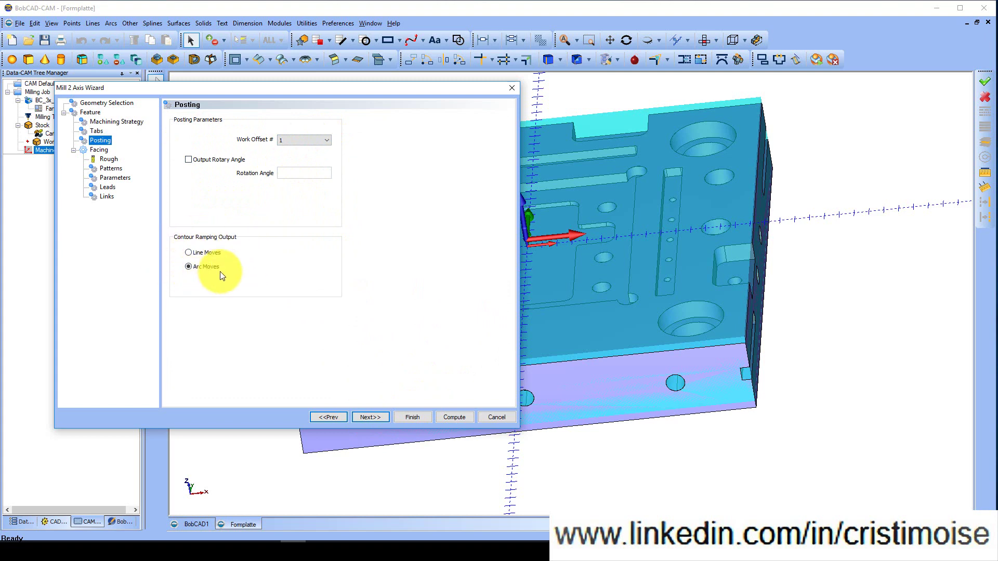
pyautogui.click(369, 417)
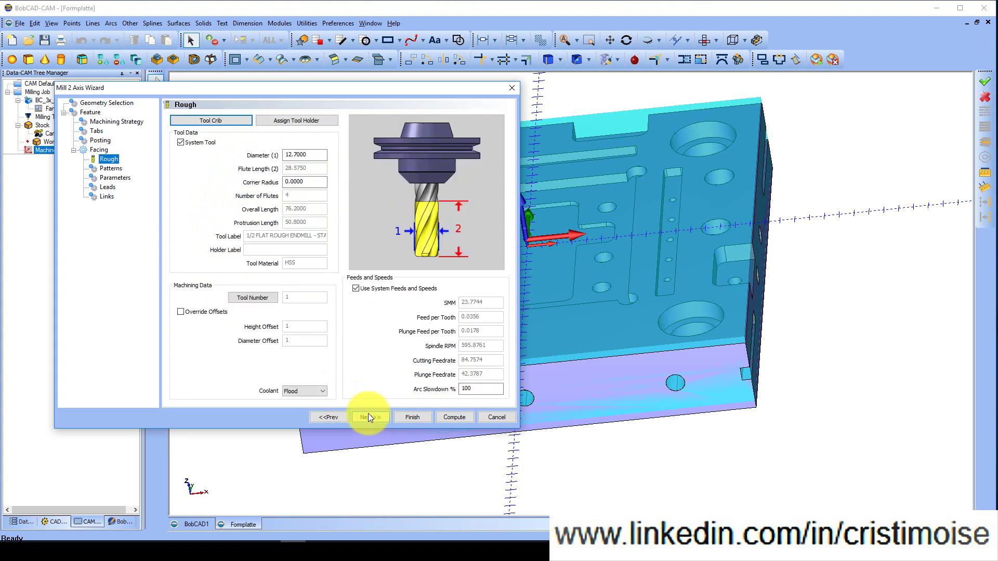
# Add the 1.5 FACE MILL from the tool library to the tool crib and assign it to the facing operation.
pyautogui.click(234, 120)
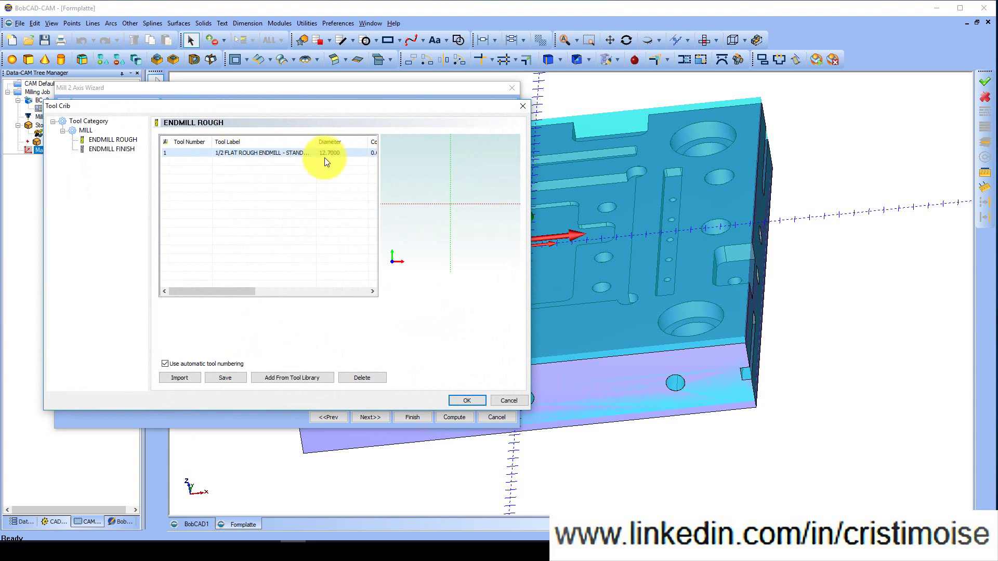
pyautogui.click(286, 381)
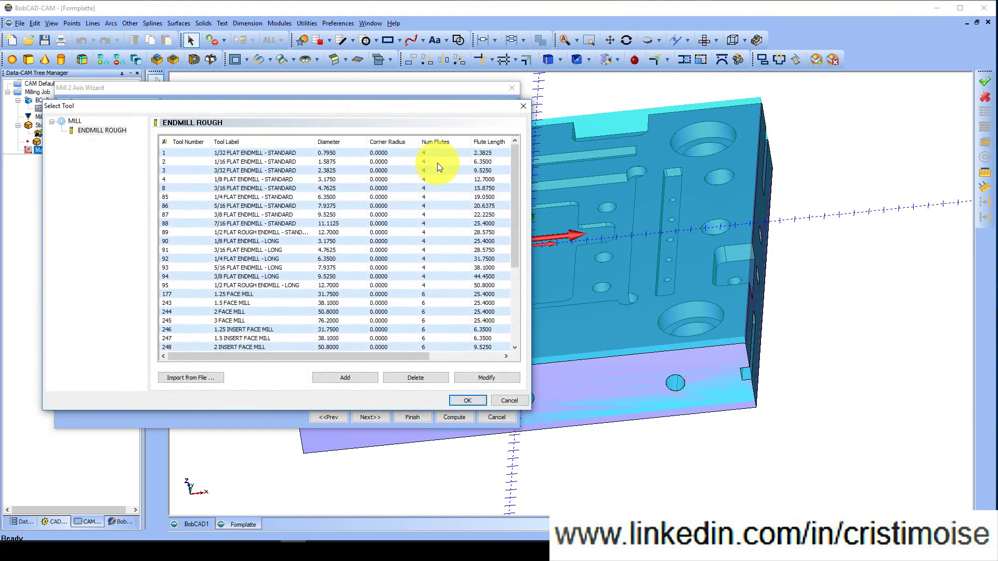
pyautogui.click(167, 303)
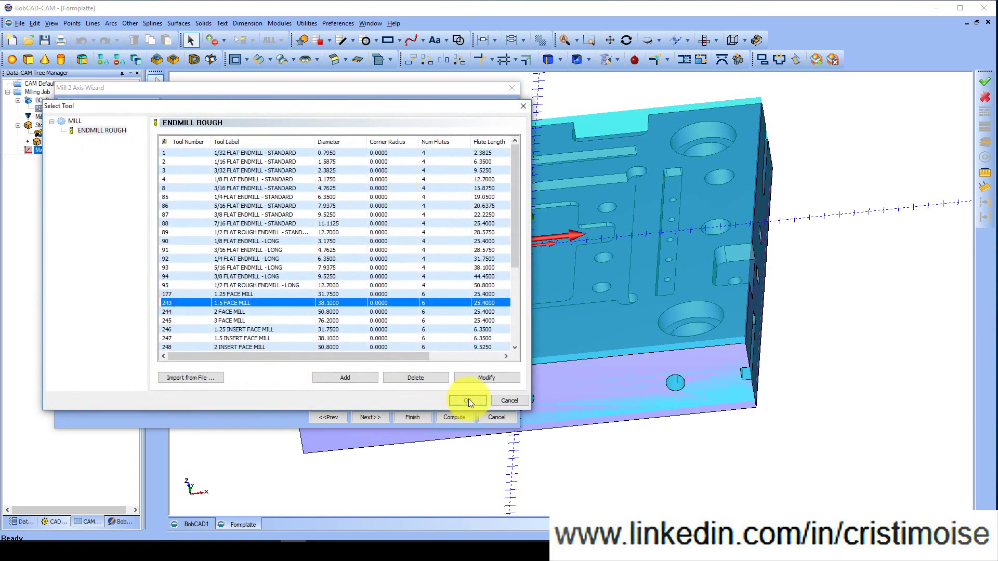
pyautogui.click(354, 378)
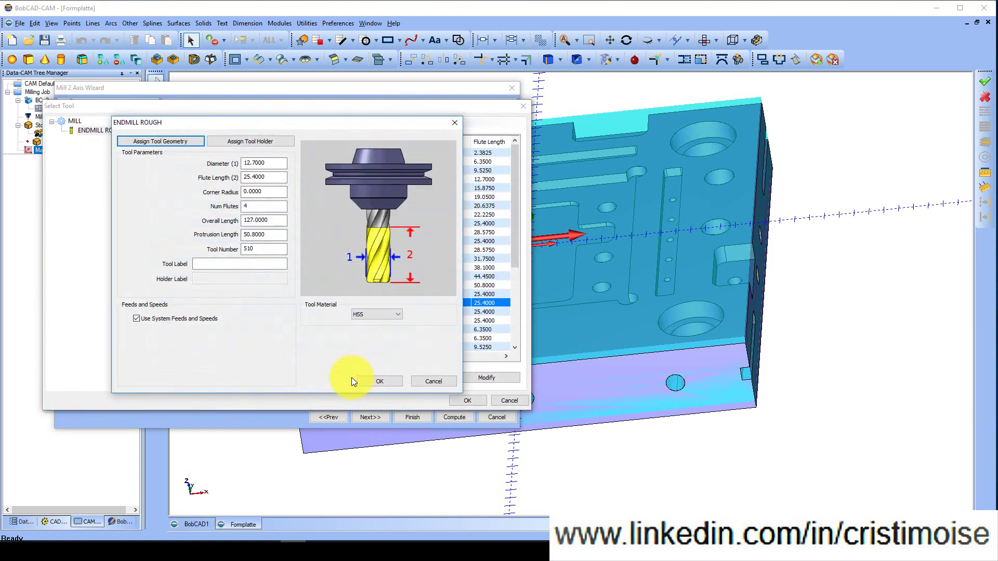
pyautogui.click(380, 382)
pyautogui.click(187, 305)
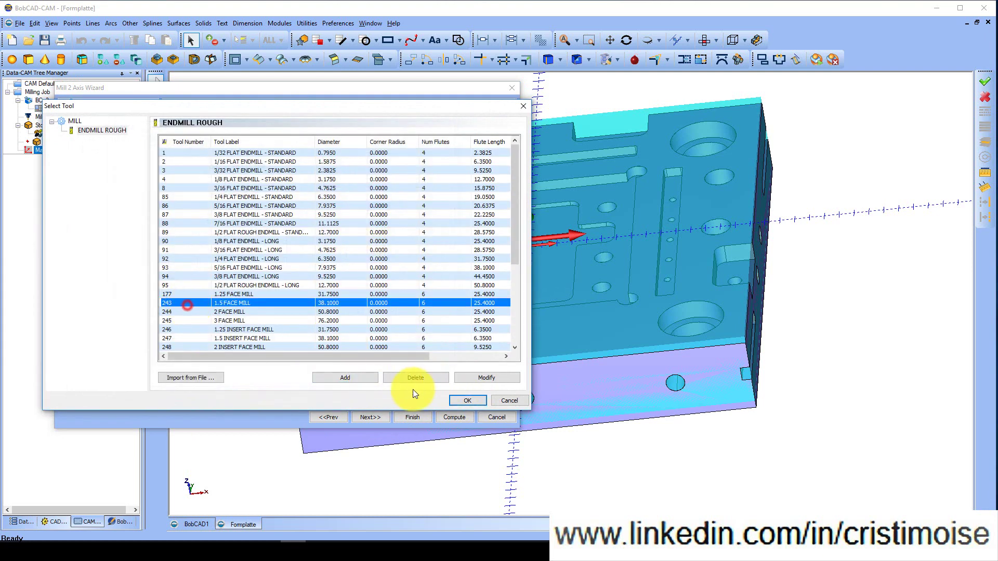
pyautogui.click(467, 400)
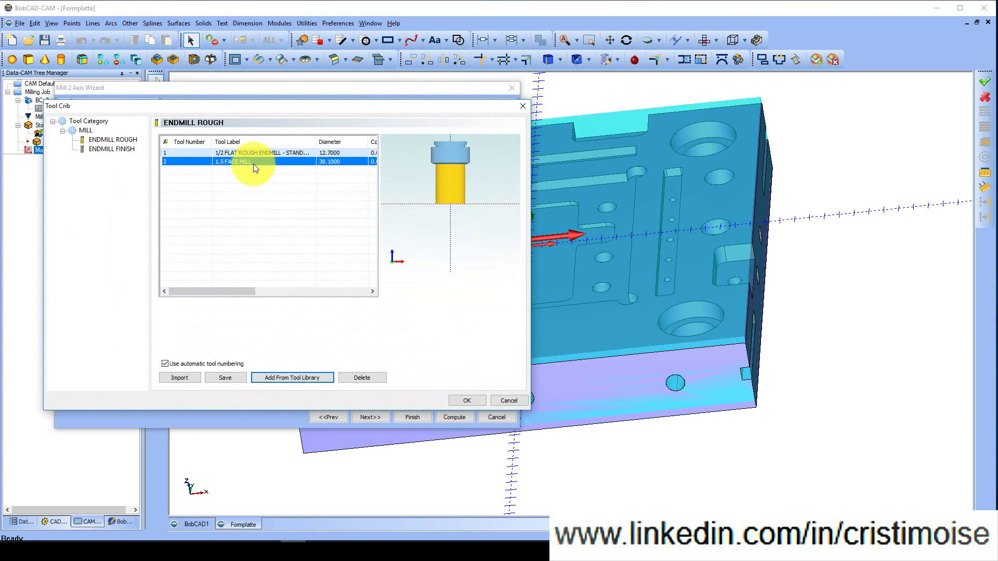
pyautogui.click(467, 400)
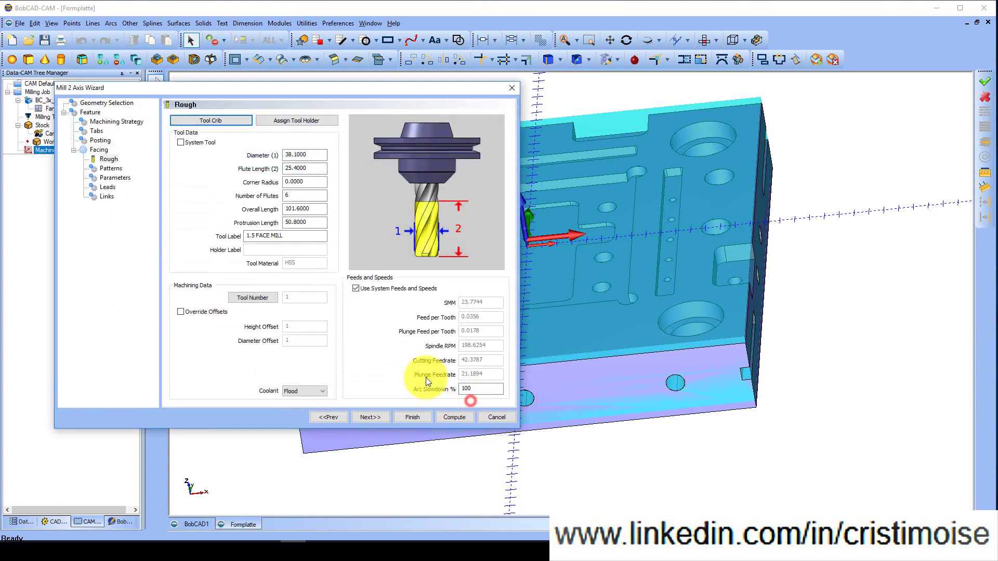
# Set the face mill's diameter to 40 and change its tool label to FACE MILL D40.
pyautogui.doubleClick(308, 154)
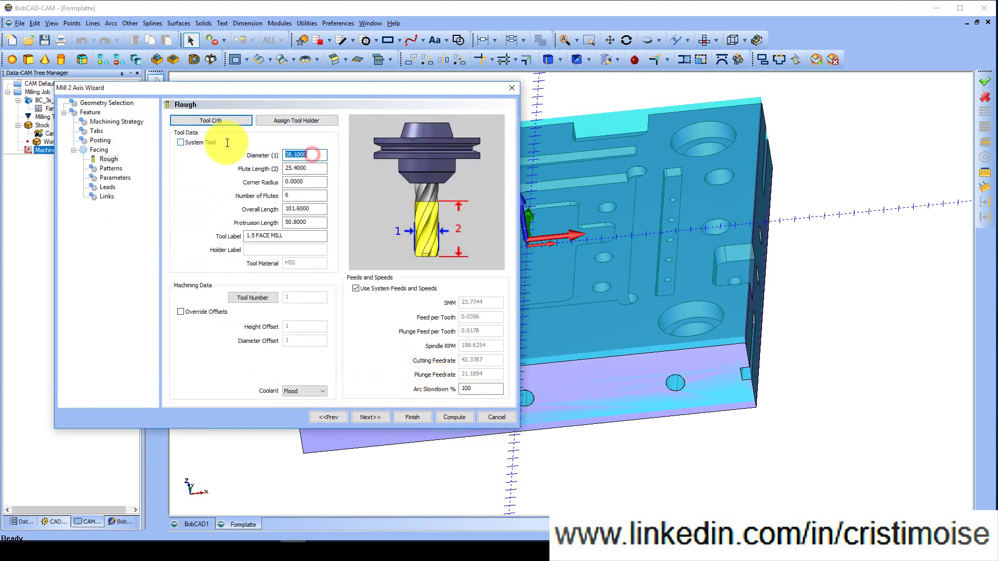
pyautogui.write('40')
pyautogui.click(311, 168)
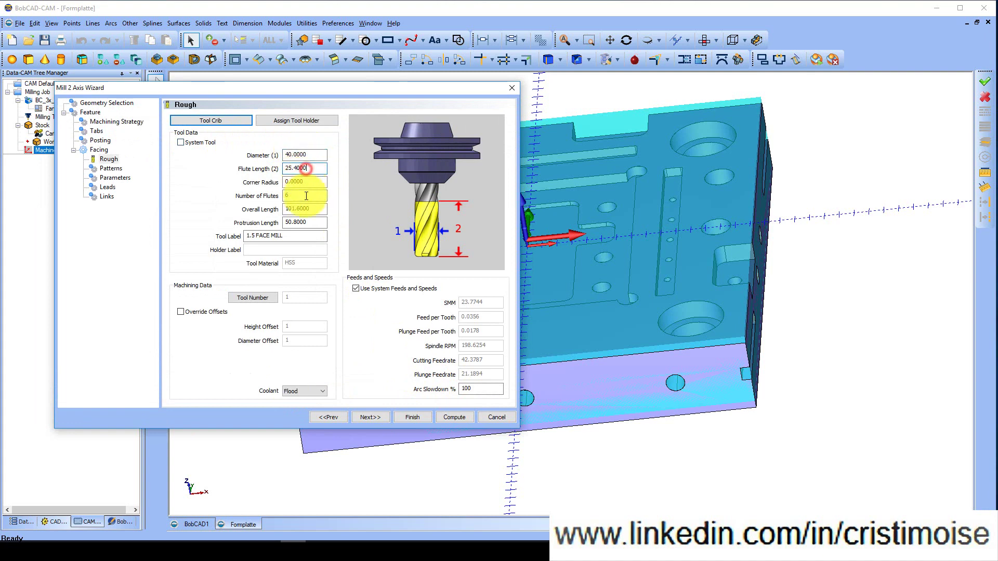
pyautogui.moveTo(287, 236); pyautogui.dragTo(208, 232)
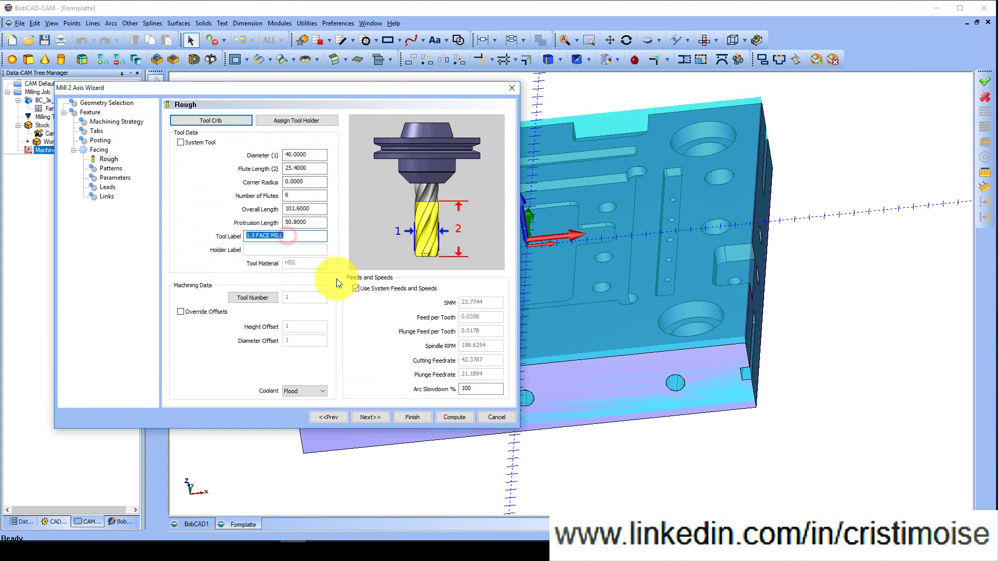
pyautogui.write('FACE MILL D40')
pyautogui.click(376, 418)
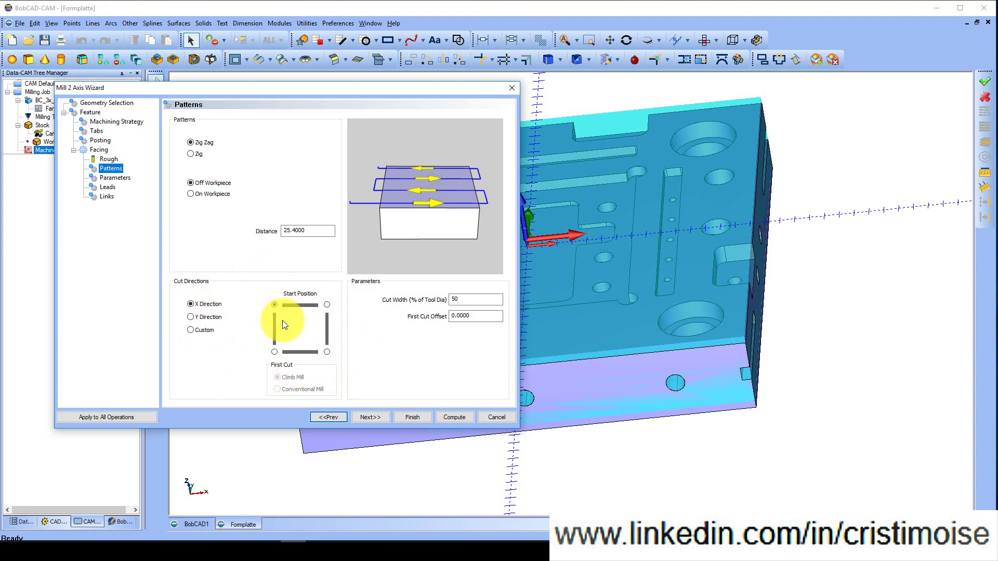
# Keep the default facing pattern and single-step depth, set the lead-in length to 10, and finish the feature.
pyautogui.click(373, 419)
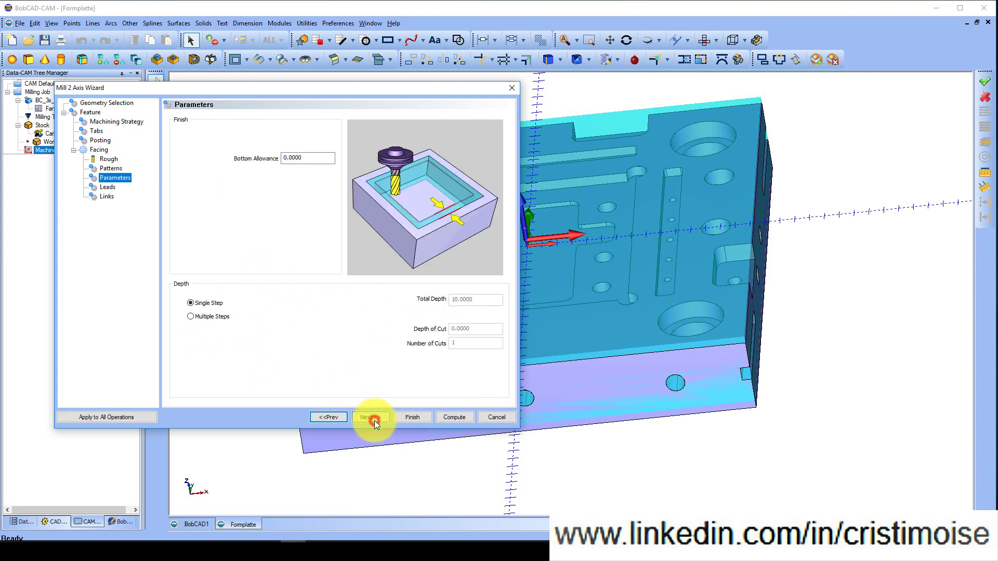
pyautogui.doubleClick(299, 158)
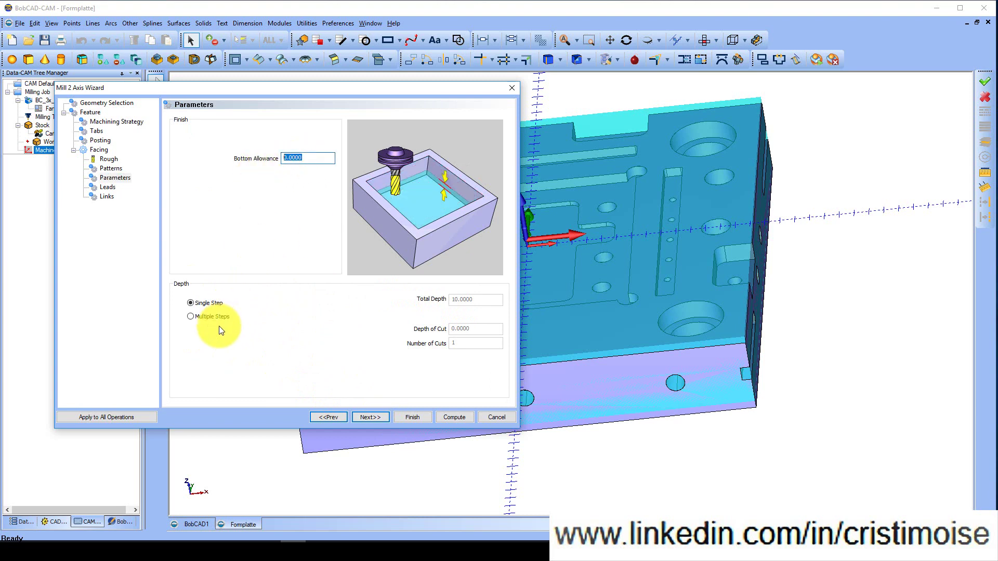
pyautogui.click(373, 417)
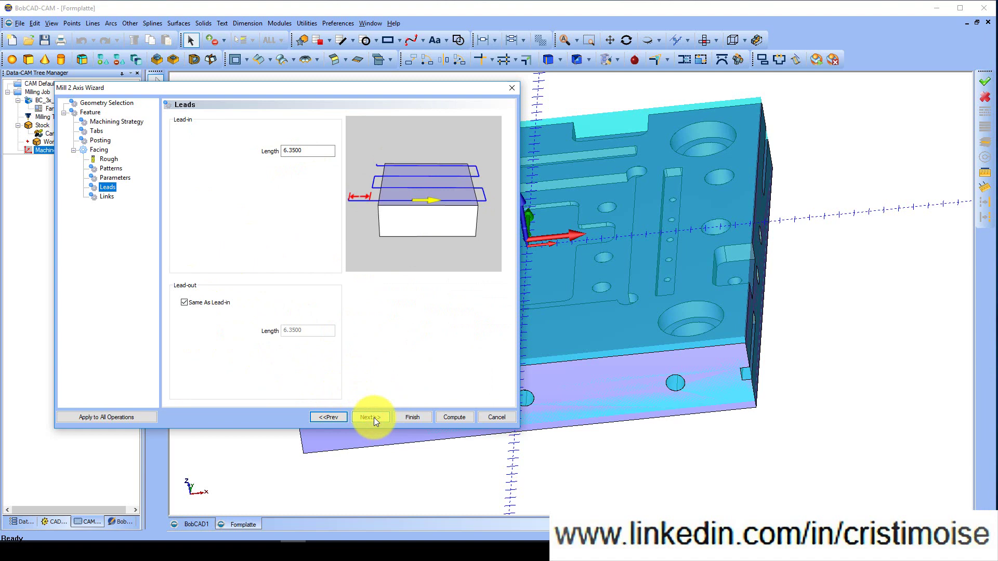
pyautogui.click(315, 150)
pyautogui.moveTo(315, 149); pyautogui.dragTo(227, 143)
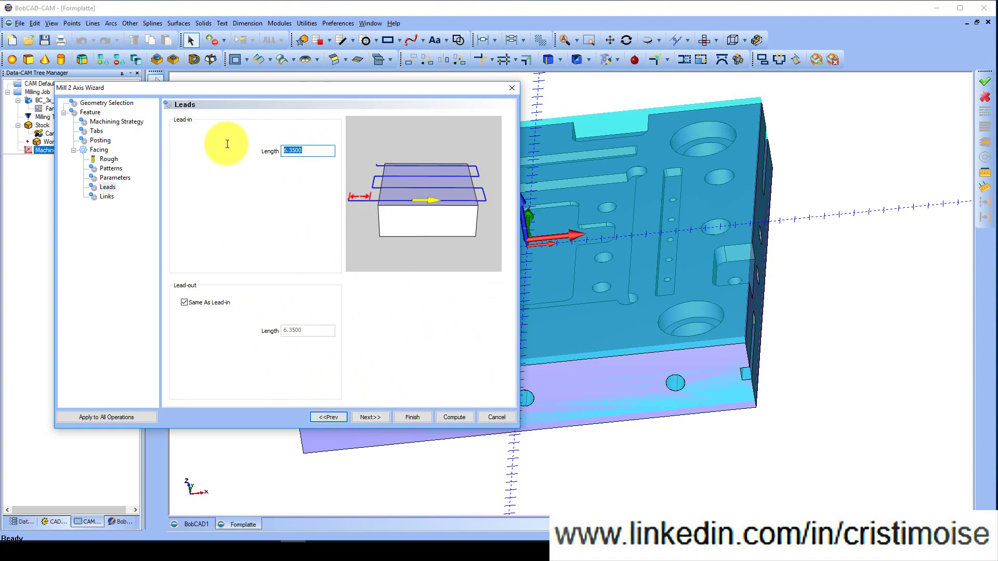
pyautogui.write('10')
pyautogui.click(372, 417)
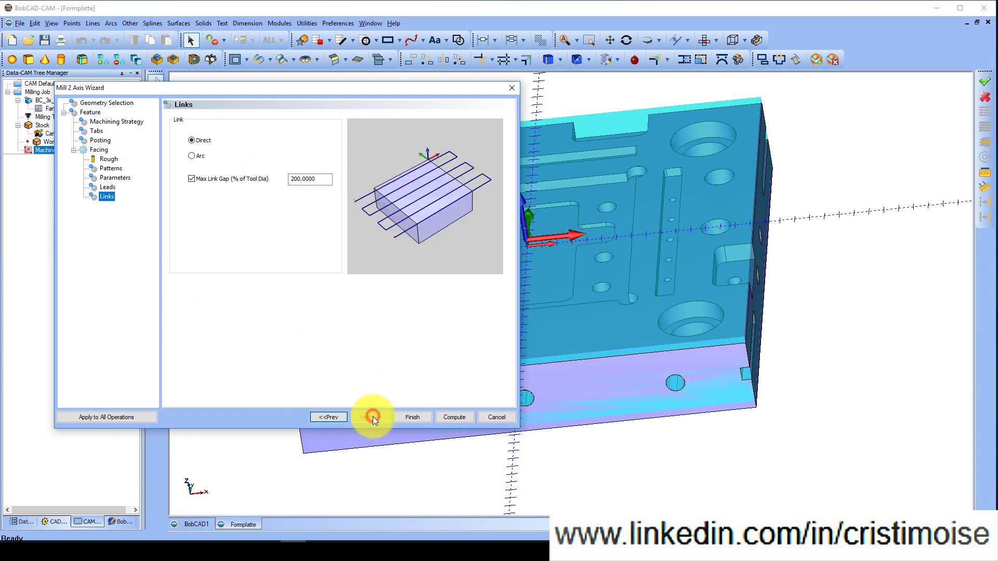
pyautogui.click(413, 420)
# Compute the toolpath of the Facing operation under Feature 2 Axis.
pyautogui.click(67, 183)
pyautogui.rightClick(68, 183)
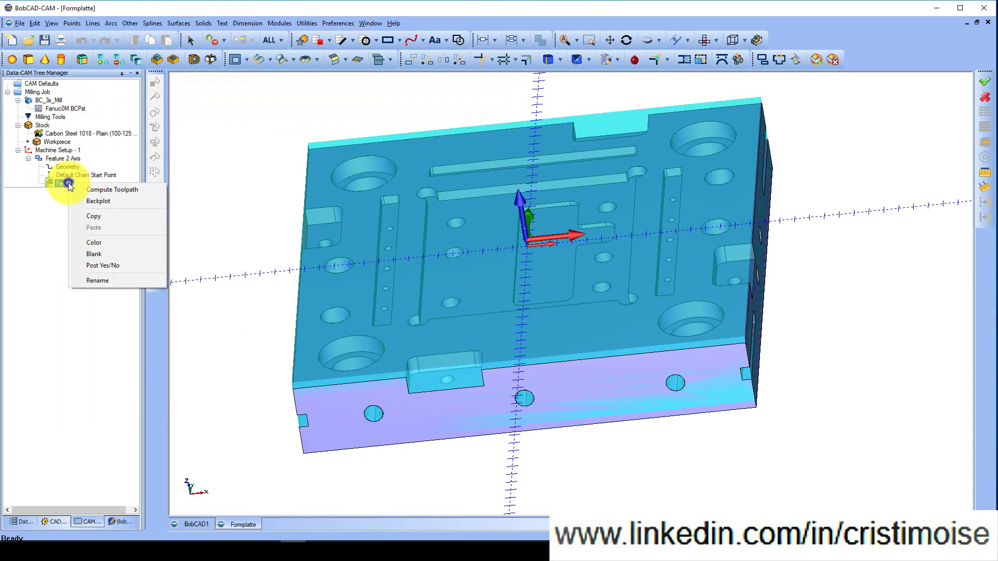
pyautogui.click(87, 188)
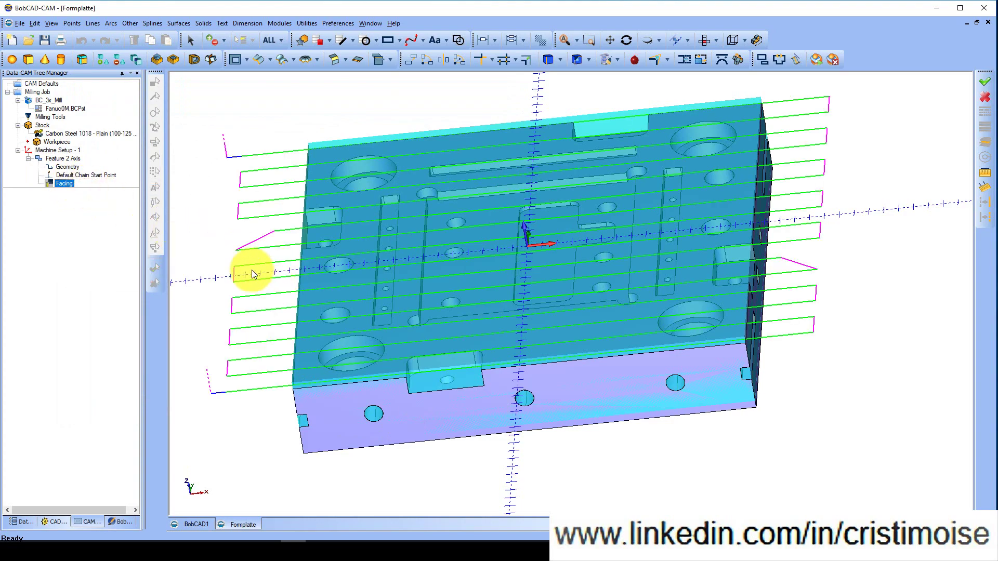
pyautogui.moveTo(338, 267); pyautogui.dragTo(359, 263, button='middle')
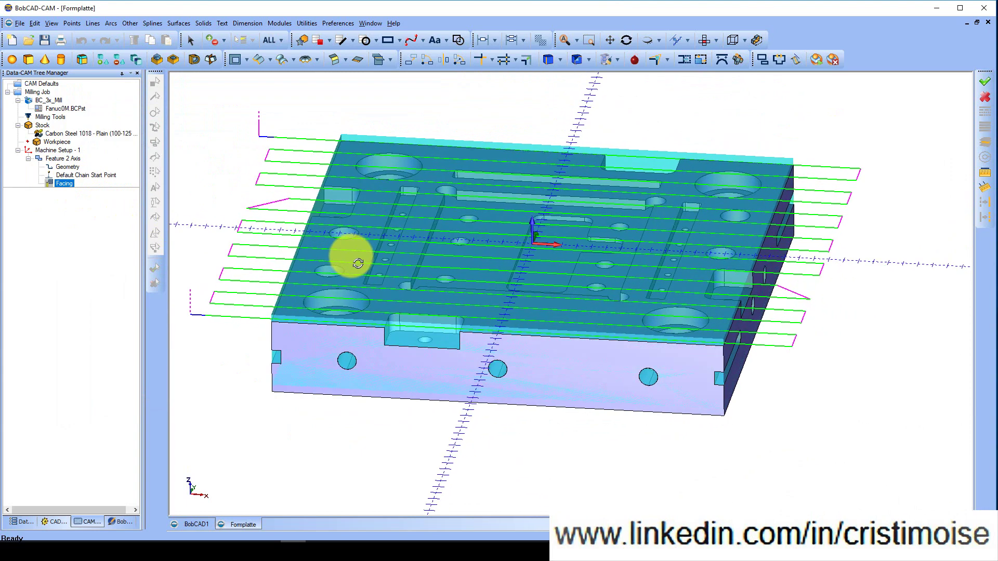
pyautogui.moveTo(475, 280)
pyautogui.mouseDown(button='middle')
pyautogui.moveTo(492, 263)
pyautogui.moveTo(470, 281)
pyautogui.mouseUp(button='middle')
# Backplot the Facing operation at about half speed to check the tool motion, and close the backplot.
pyautogui.rightClick(67, 184)
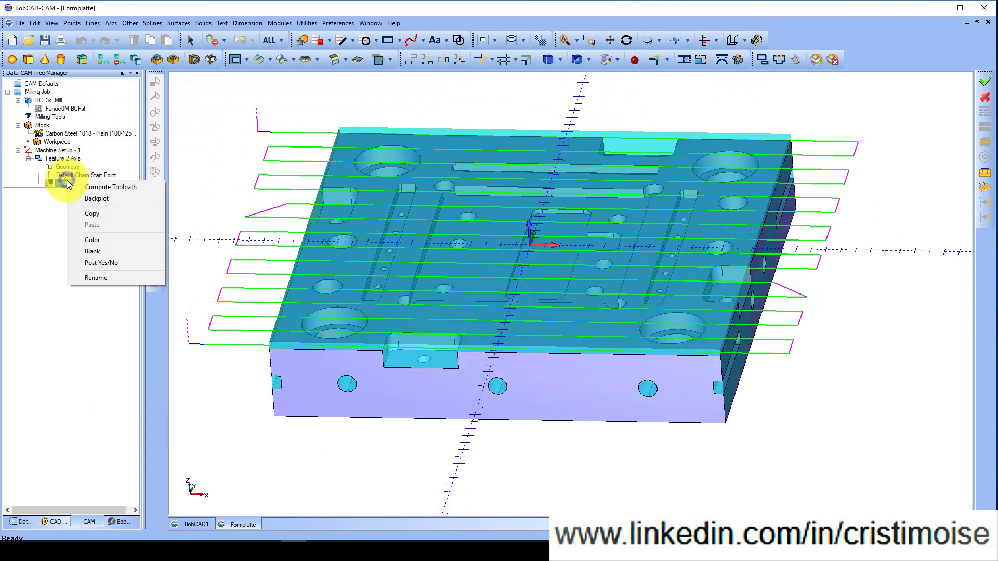
pyautogui.click(93, 198)
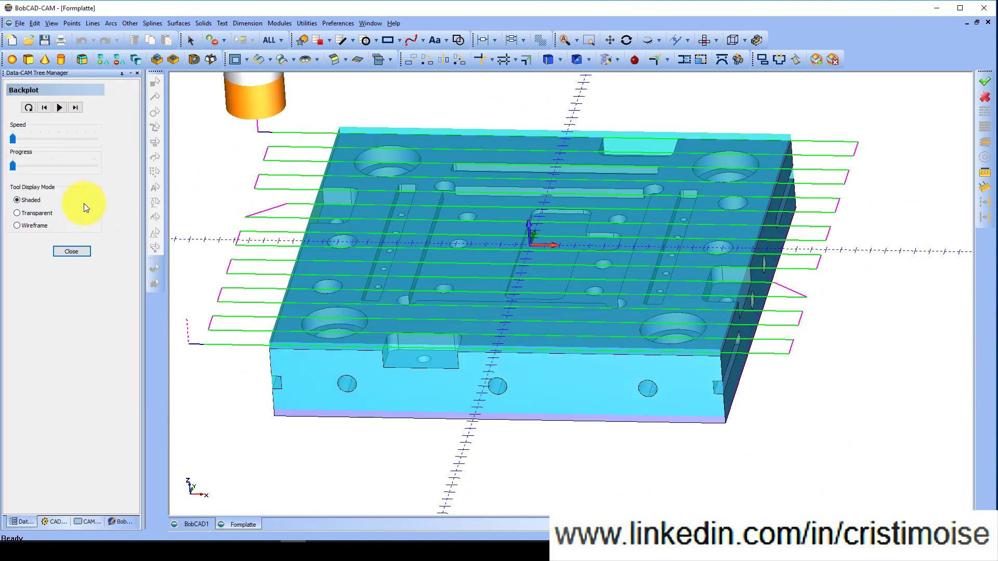
pyautogui.moveTo(13, 138); pyautogui.dragTo(59, 138)
pyautogui.click(60, 107)
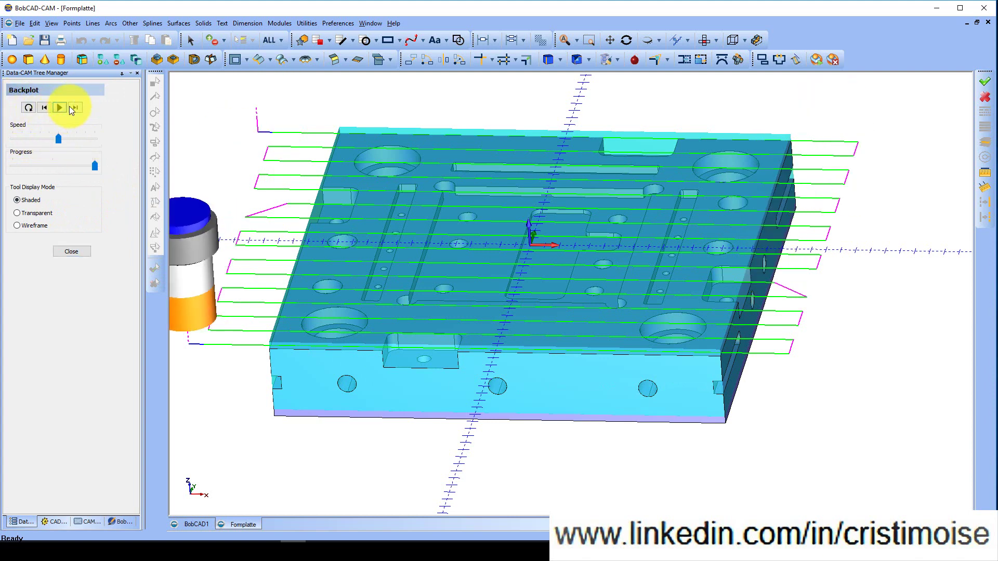
pyautogui.click(73, 251)
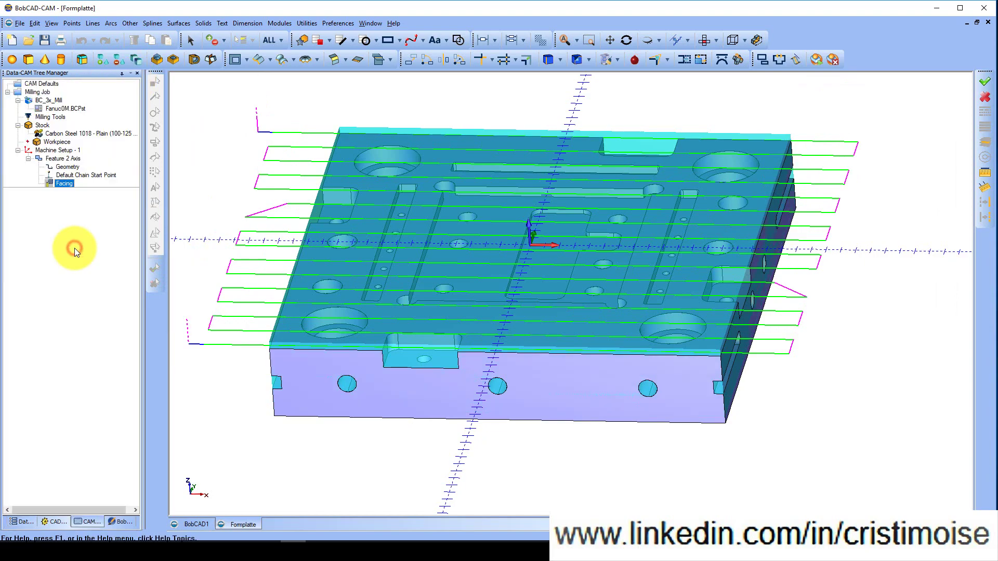
pyautogui.scroll(1, 468, 333)
pyautogui.scroll(-1, 467, 323)
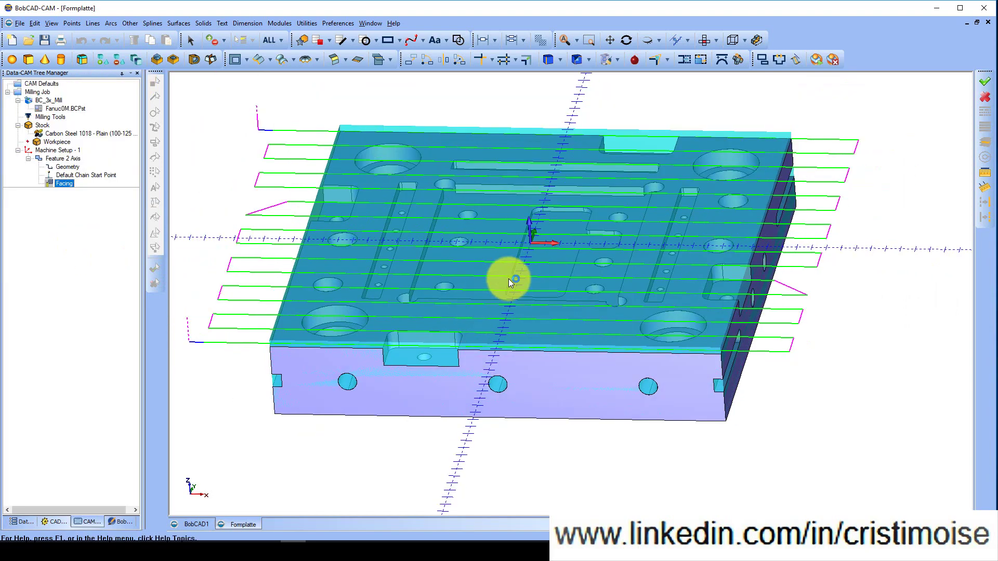
pyautogui.moveTo(508, 279)
pyautogui.mouseDown(button='middle')
pyautogui.moveTo(475, 289)
pyautogui.moveTo(515, 300)
pyautogui.moveTo(514, 279)
pyautogui.moveTo(530, 285)
pyautogui.moveTo(507, 288)
pyautogui.mouseUp(button='middle')
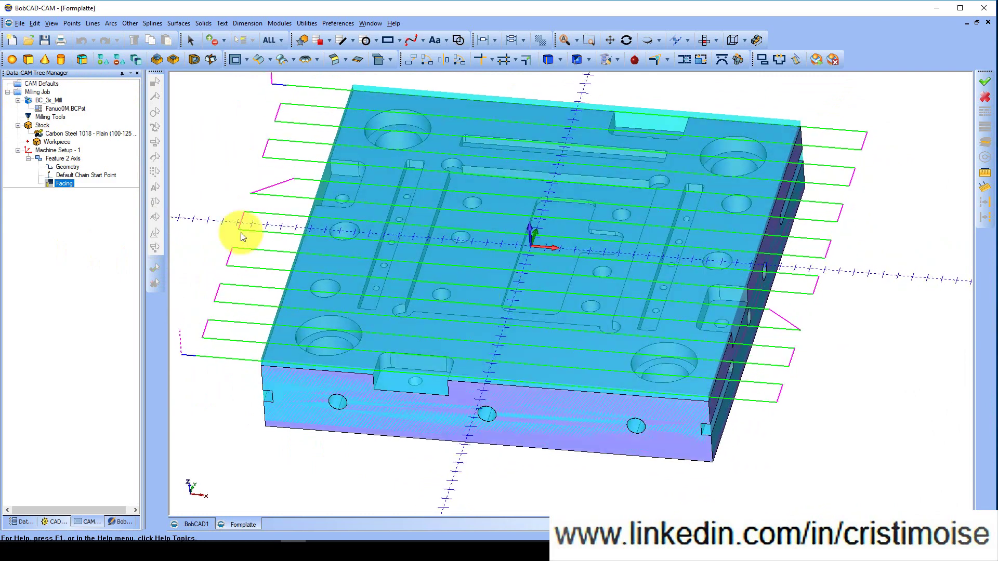
# Add a Mill 2 Axis feature to Machine Setup - 1 using the central recessed pocket floor as its geometry.
pyautogui.click(52, 151)
pyautogui.rightClick(53, 155)
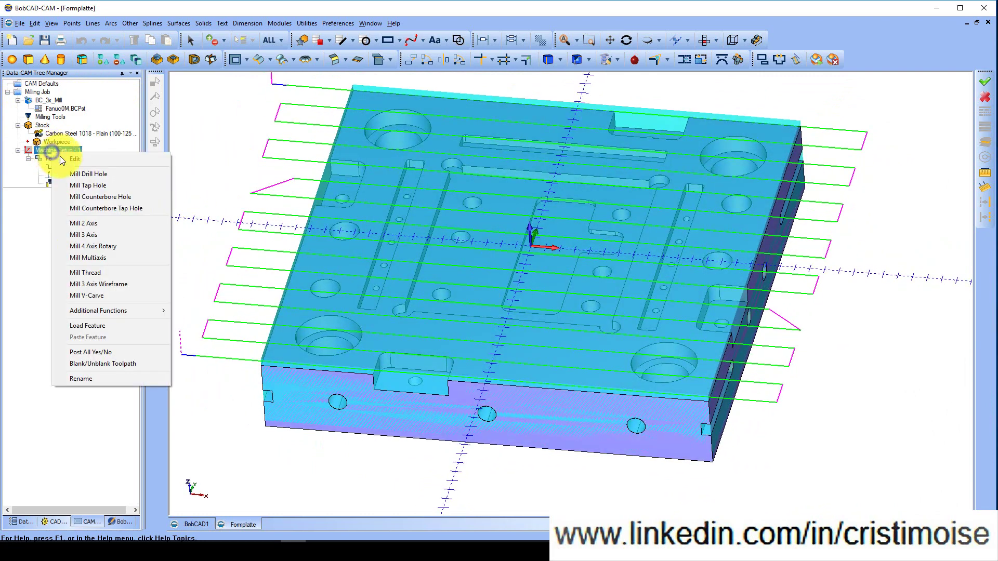
pyautogui.click(102, 223)
pyautogui.click(476, 175)
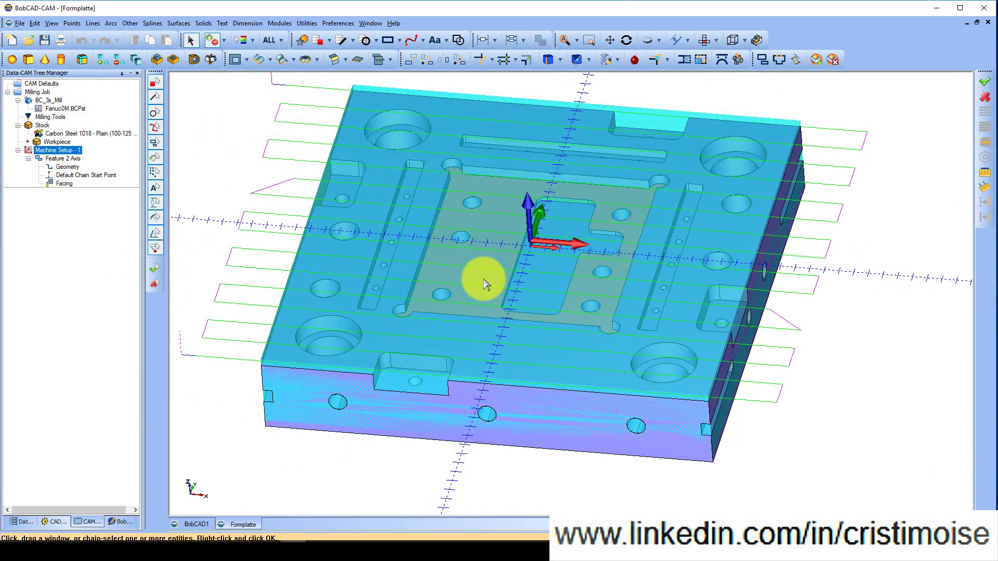
pyautogui.click(484, 280)
pyautogui.rightClick(483, 279)
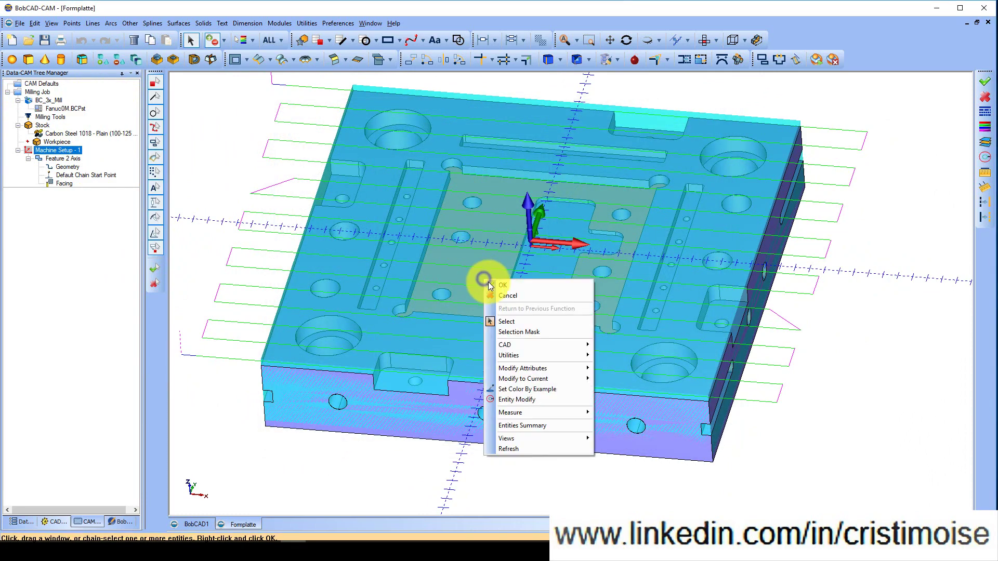
pyautogui.click(494, 285)
pyautogui.click(585, 436)
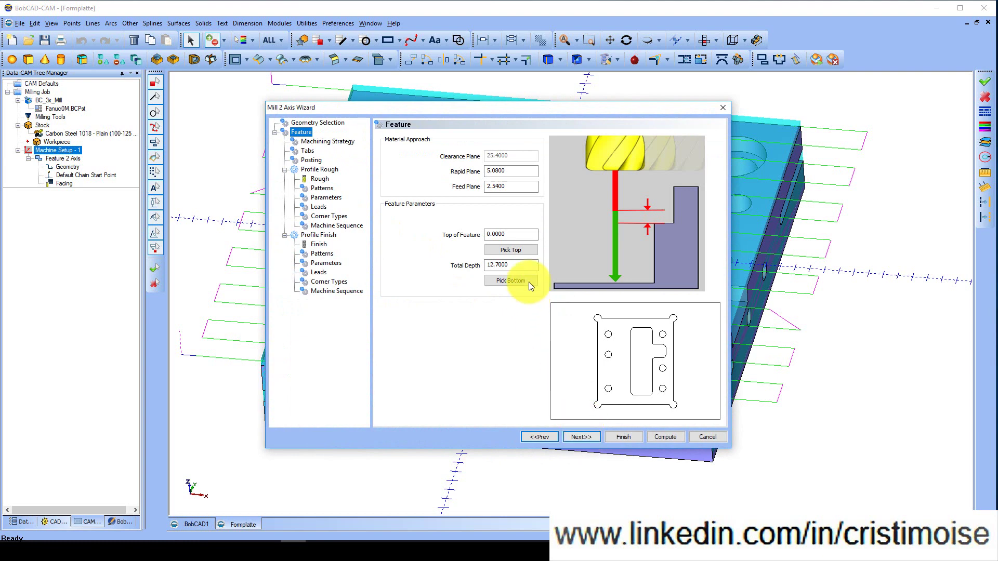
# Pick the feature's bottom from a point on the central pocket's corner to define the total depth.
pyautogui.moveTo(504, 113); pyautogui.dragTo(273, 133)
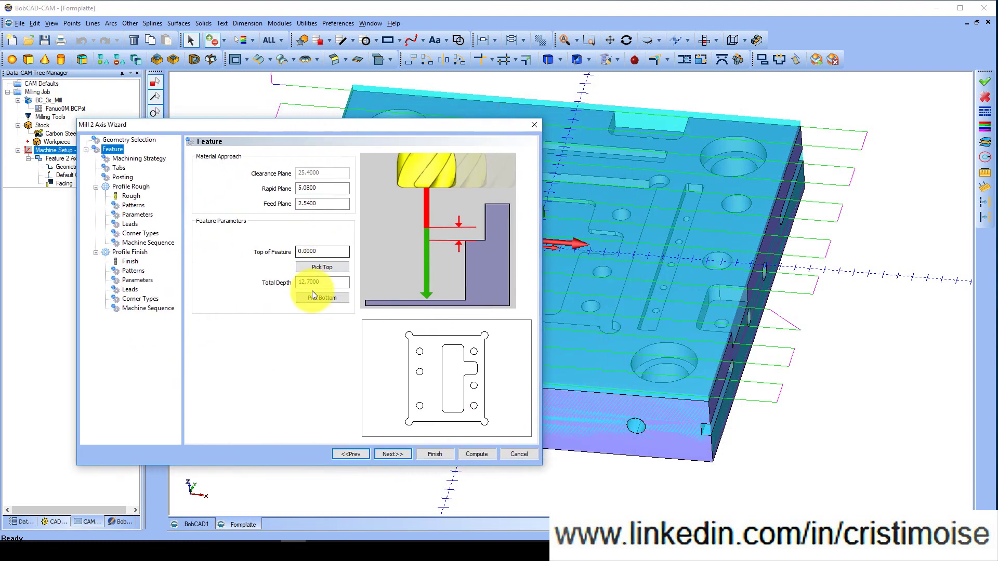
pyautogui.click(319, 297)
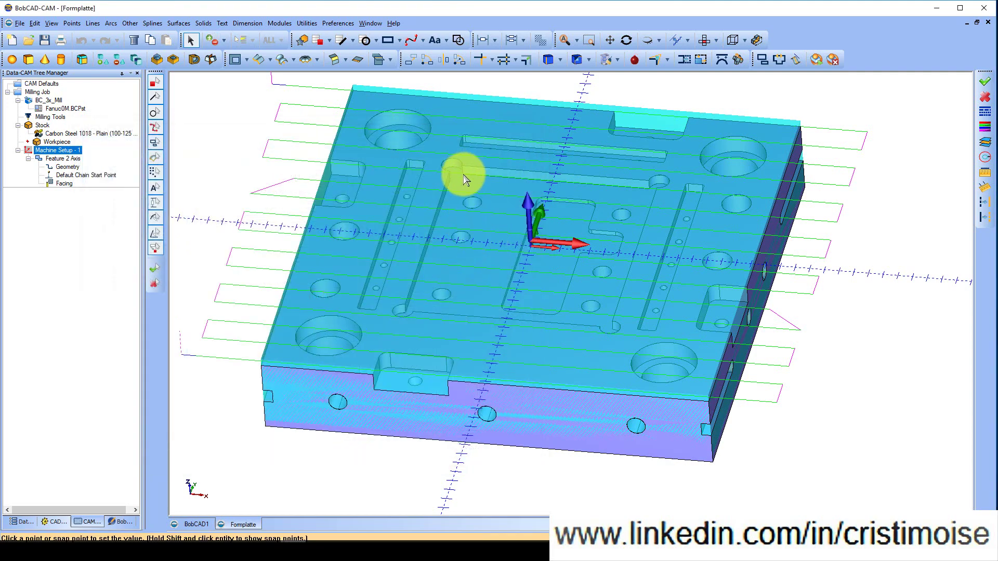
pyautogui.scroll(6, 462, 174)
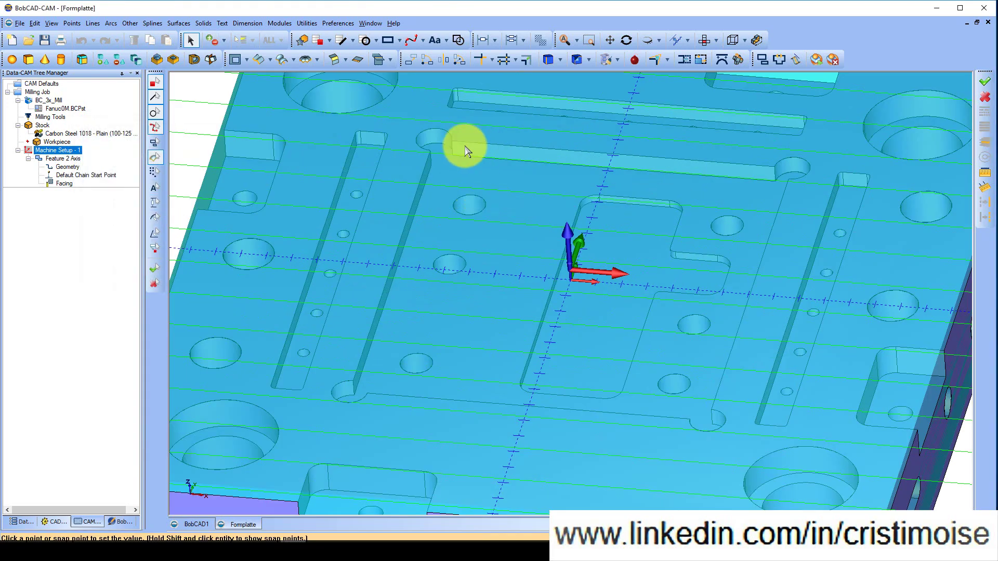
pyautogui.click(437, 171)
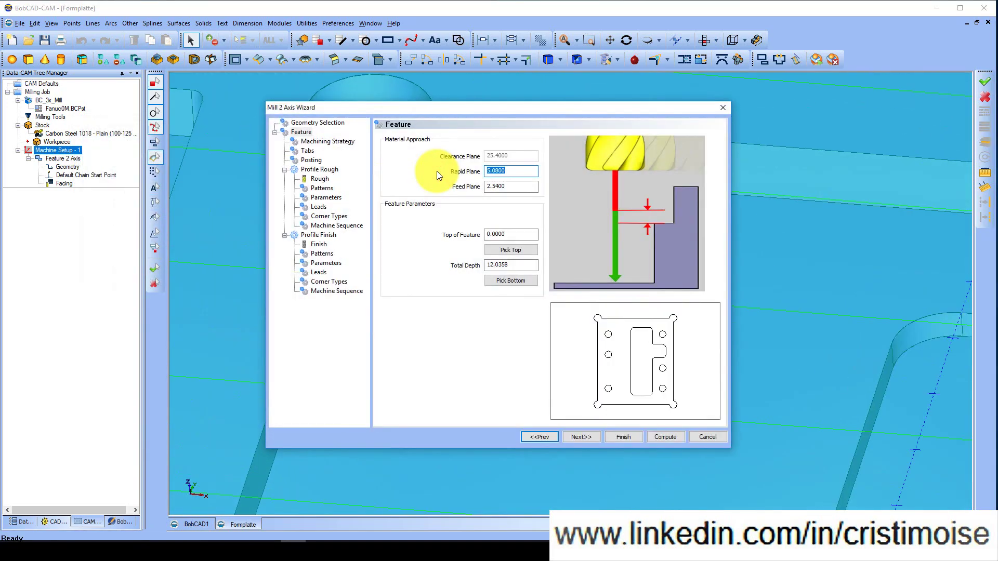
# Choose the Pocketing template as the machining strategy, keeping the default tabs and posting settings.
pyautogui.click(588, 438)
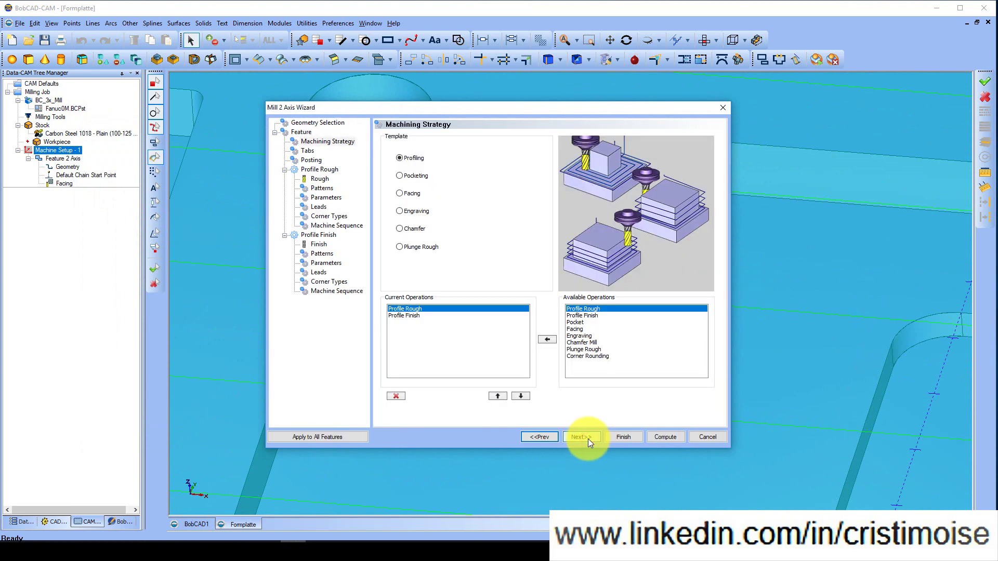
pyautogui.click(401, 175)
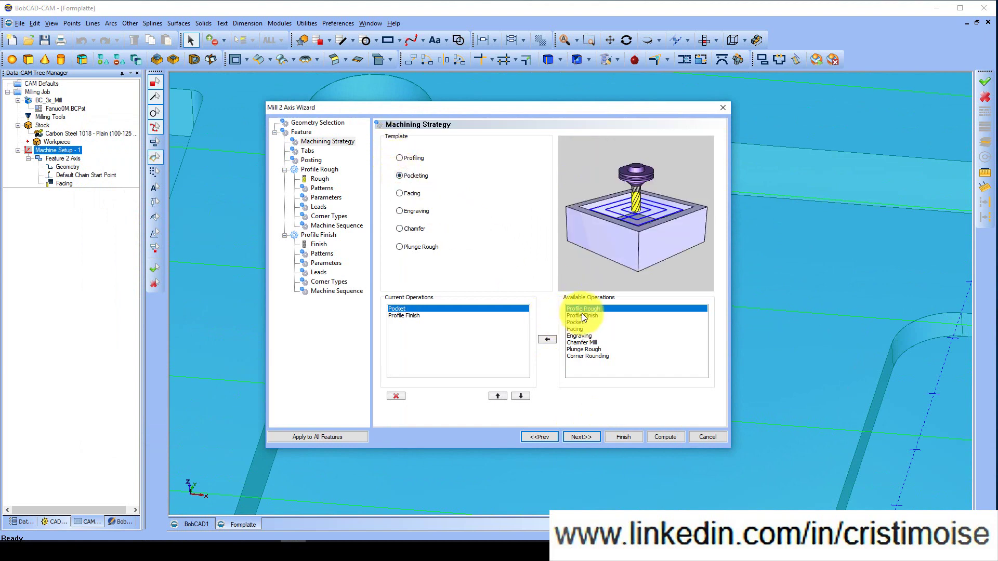
pyautogui.click(585, 437)
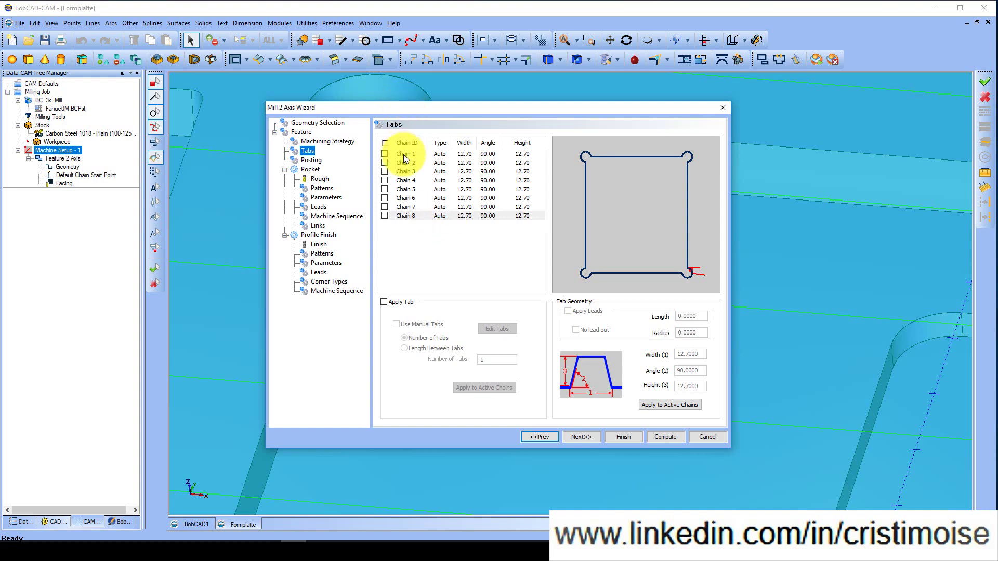
pyautogui.click(592, 438)
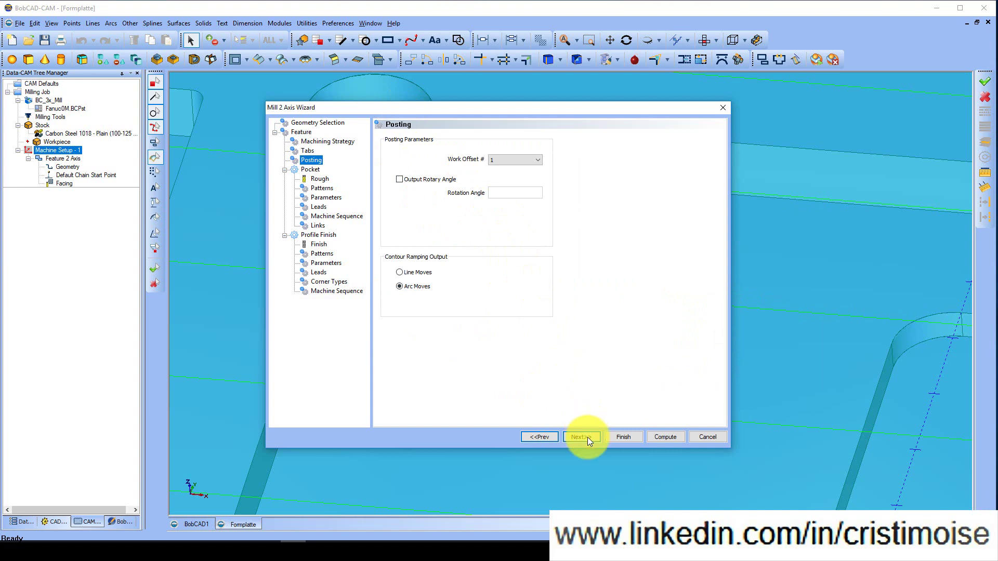
pyautogui.click(587, 438)
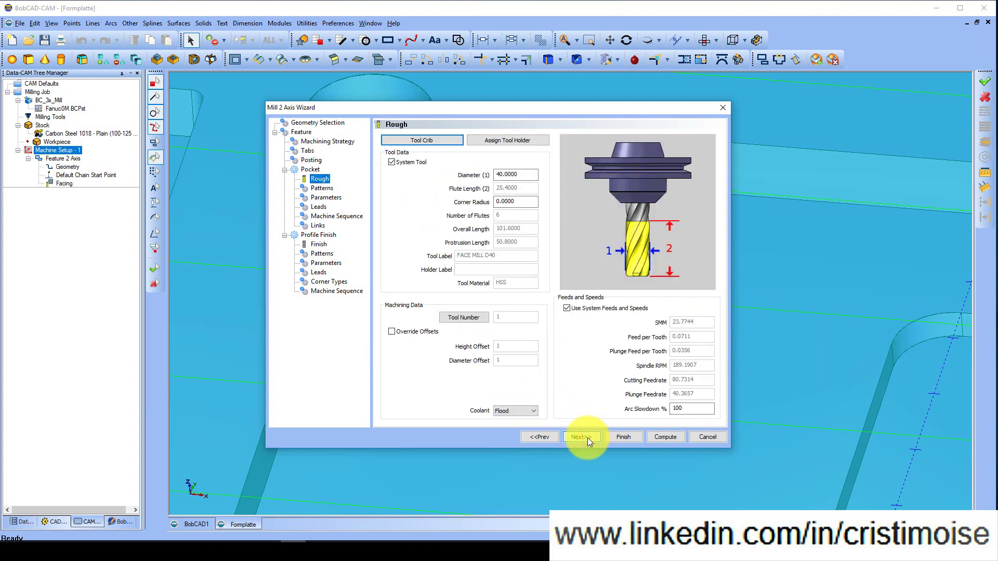
# Add the 7/16 FLAT ENDMILL - STANDARD from the tool library to the tool crib and assign it to pocket roughing.
pyautogui.click(431, 139)
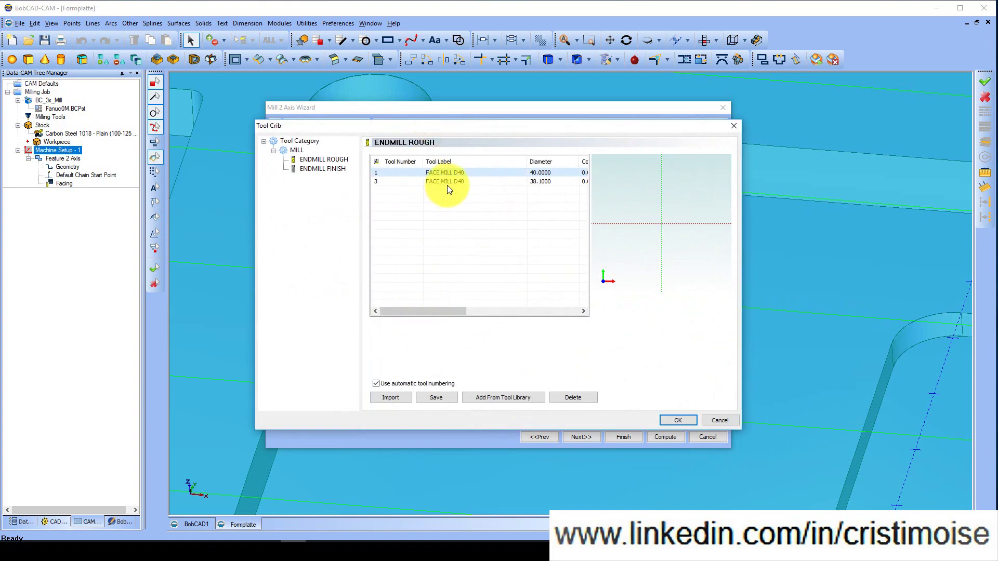
pyautogui.click(497, 399)
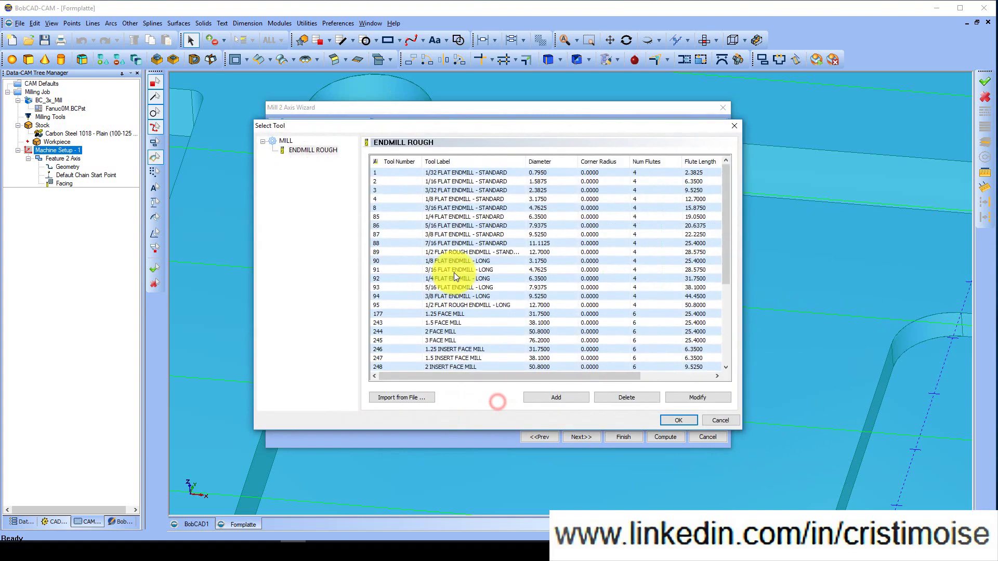
pyautogui.click(428, 244)
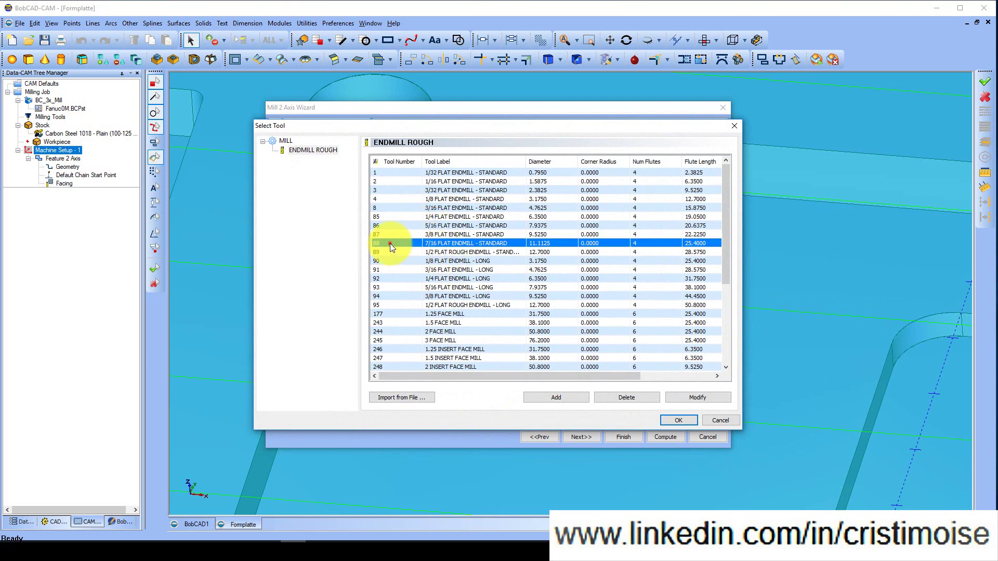
pyautogui.click(679, 420)
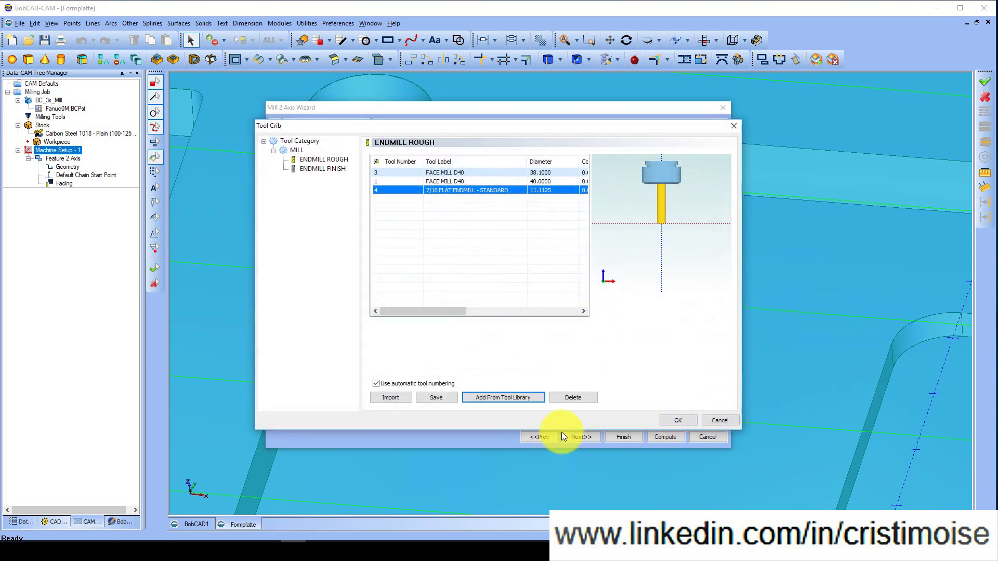
pyautogui.click(665, 422)
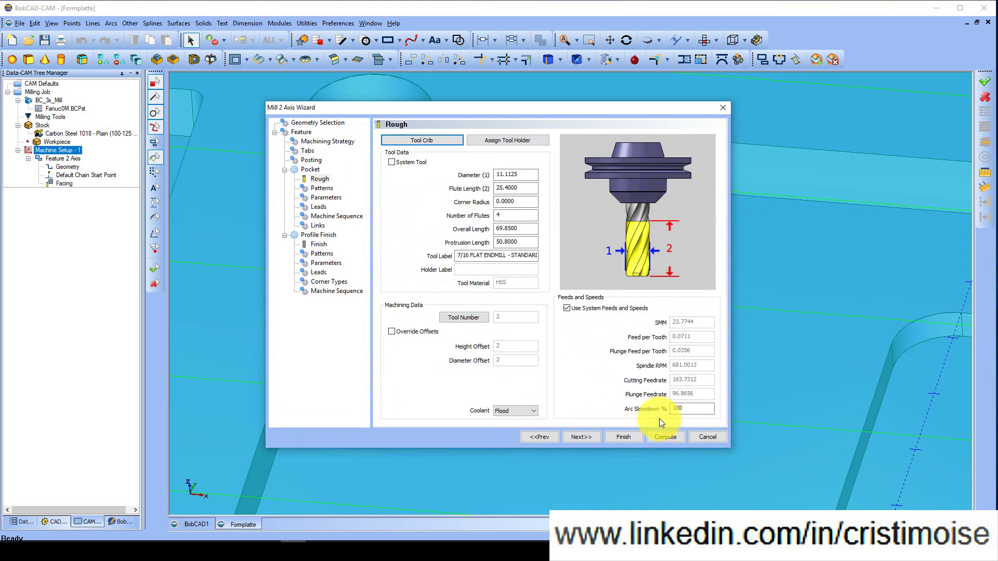
# Set the roughing end mill's diameter to 10 and change its tool label to FLAT END MILL D10.
pyautogui.doubleClick(522, 176)
pyautogui.write('10')
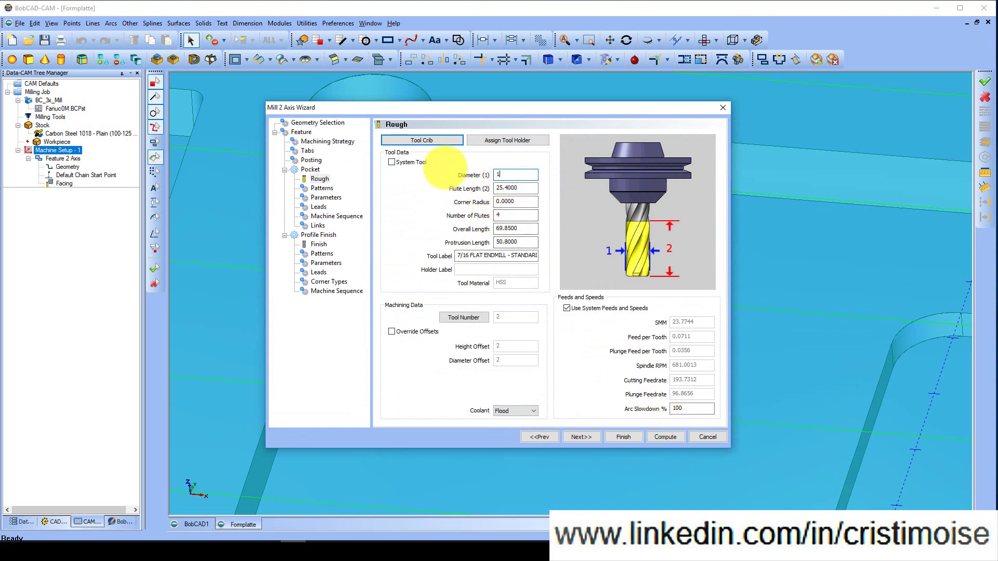
pyautogui.click(458, 257)
pyautogui.moveTo(458, 258); pyautogui.dragTo(569, 253)
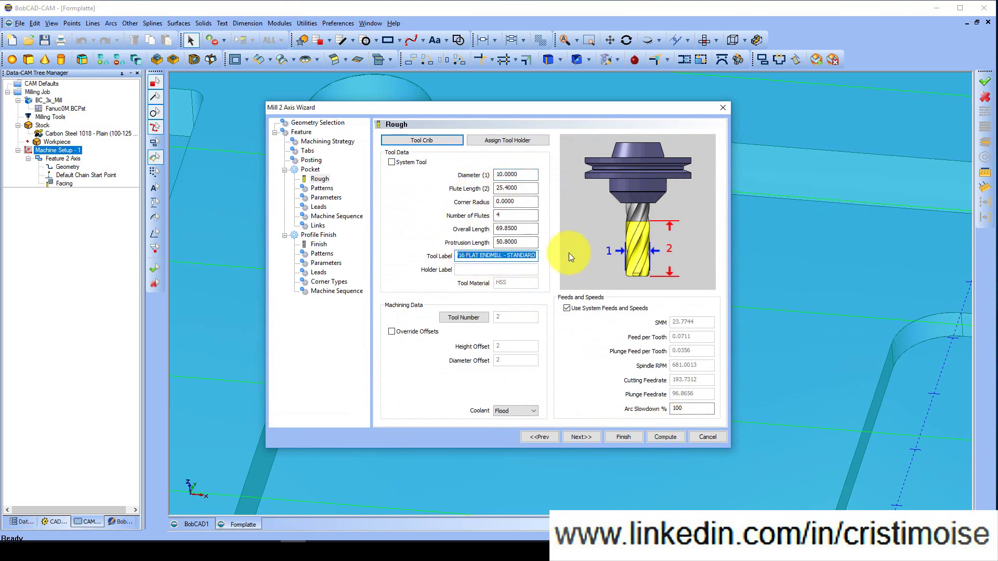
pyautogui.write('FLAT MILL')
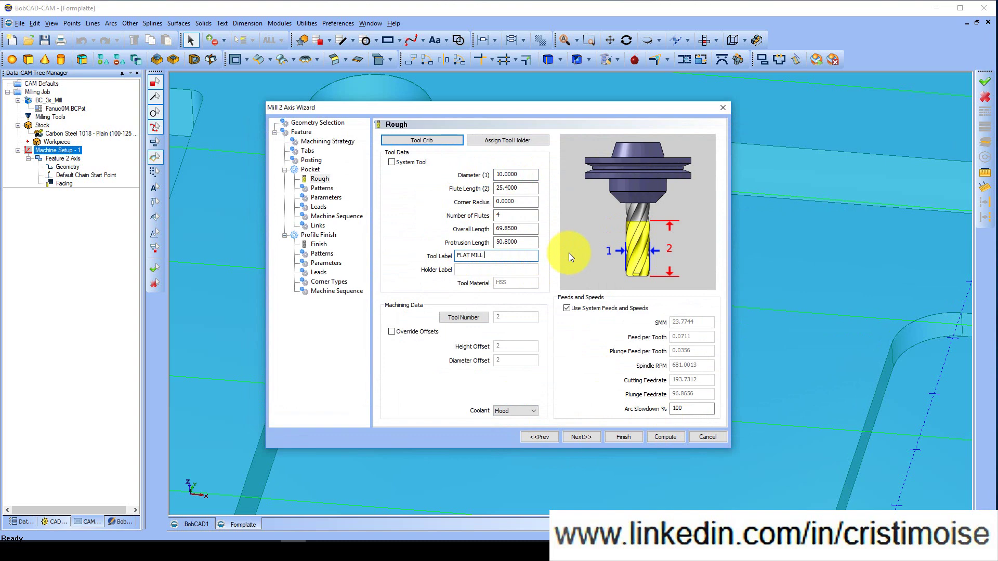
pyautogui.press('BackSpace')
pyautogui.press('BackSpace')
pyautogui.press('BackSpace')
pyautogui.press('BackSpace')
pyautogui.write('END MILL D10')
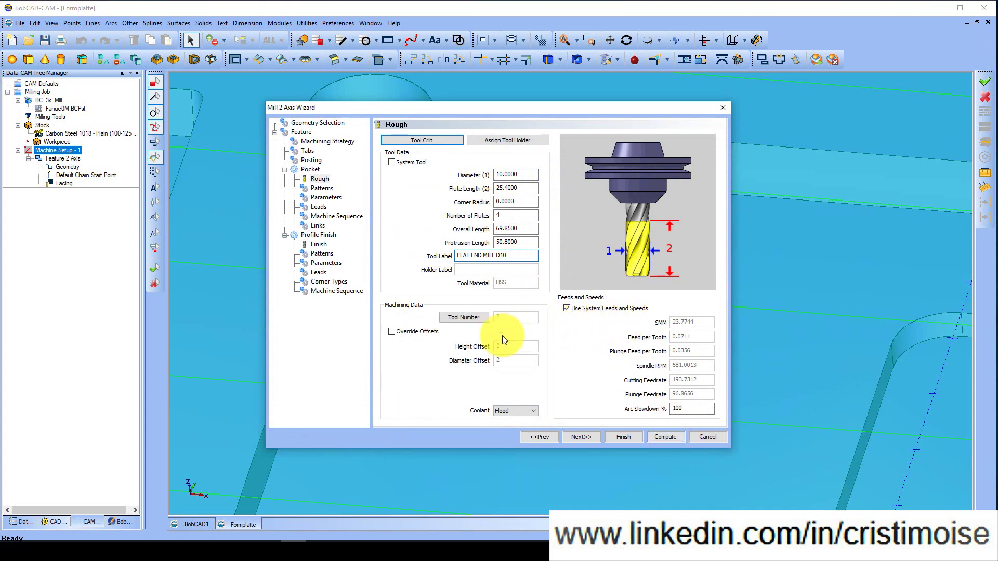
# Compare the available pocket roughing patterns and select Zig Zag.
pyautogui.click(583, 438)
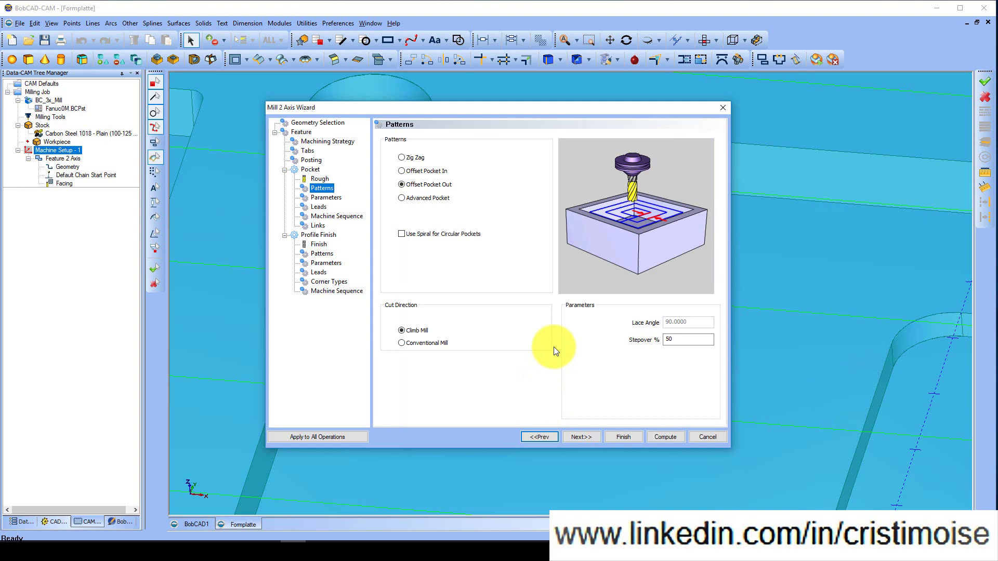
pyautogui.click(419, 158)
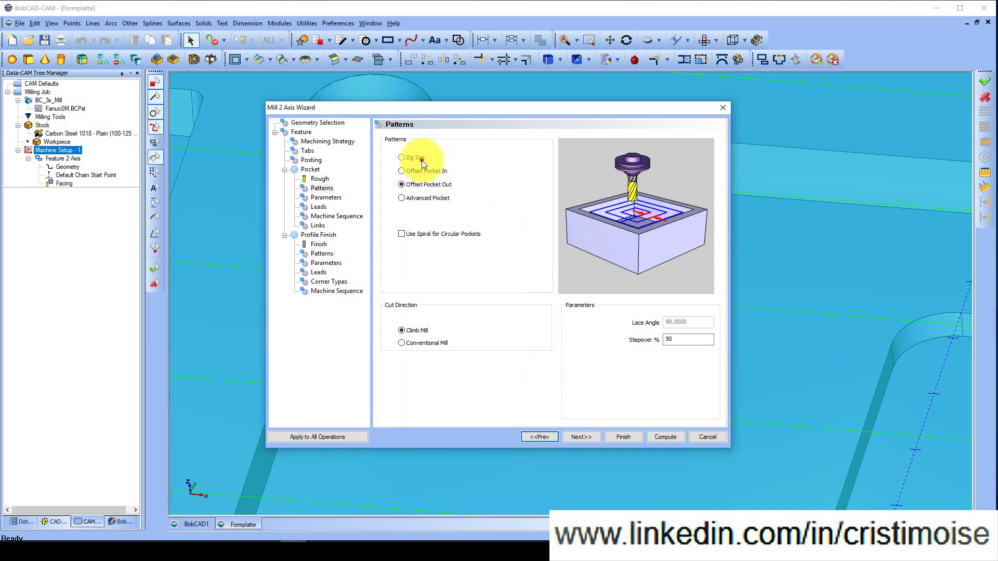
pyautogui.click(421, 172)
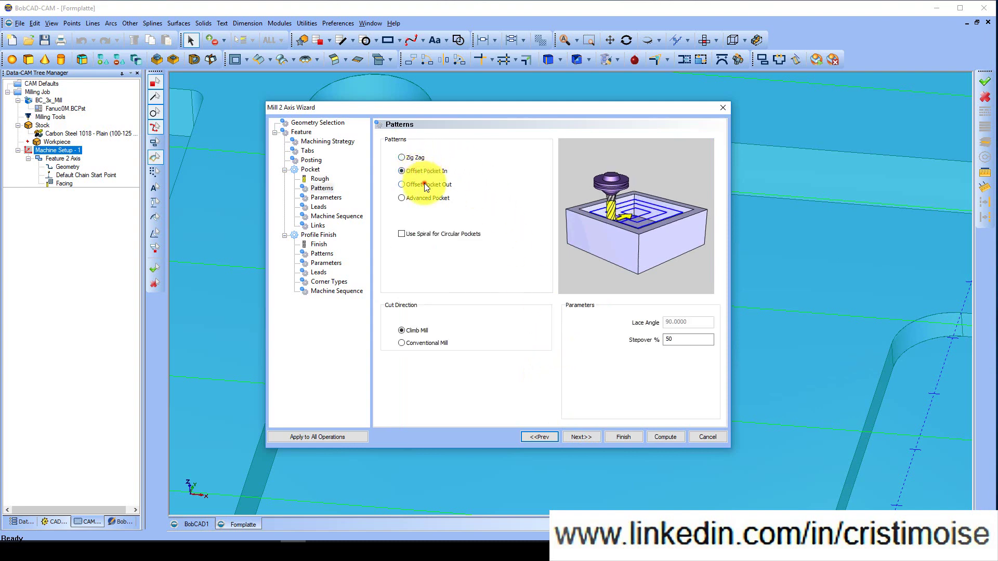
pyautogui.click(424, 185)
pyautogui.click(430, 201)
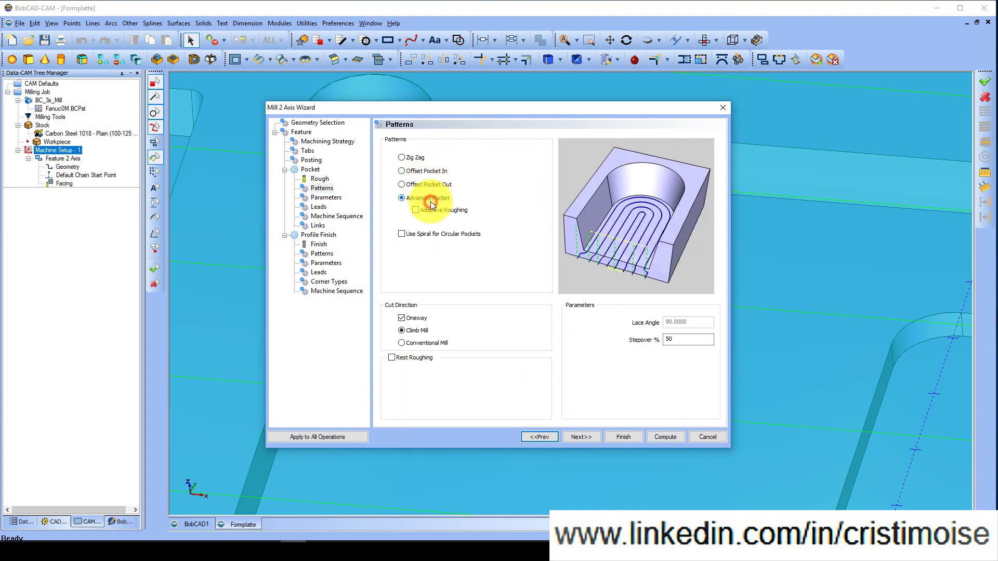
pyautogui.click(413, 161)
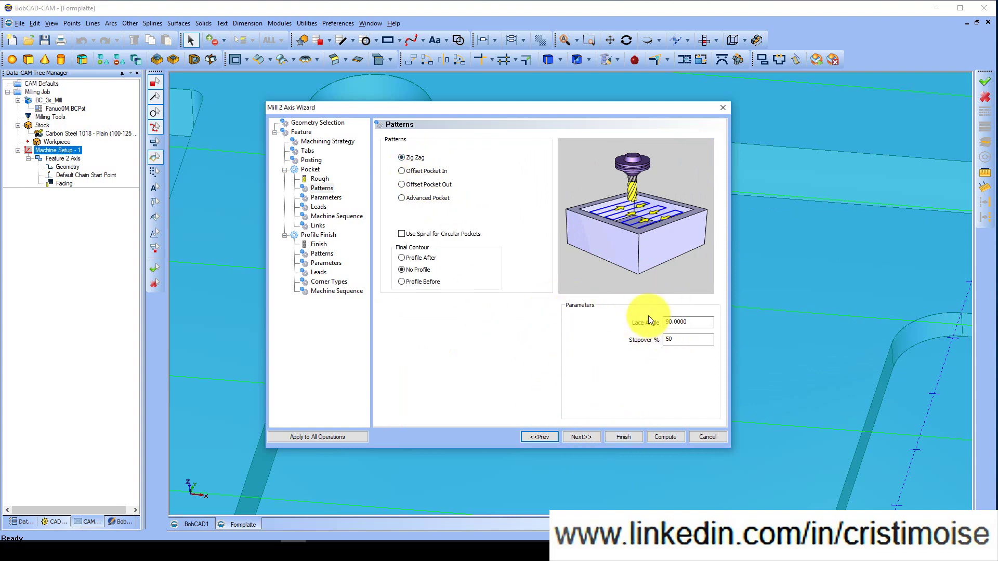
# Switch the pocket roughing depth to multiple even steps, set the depth of cut to 1, and check the recalculated depth.
pyautogui.click(597, 438)
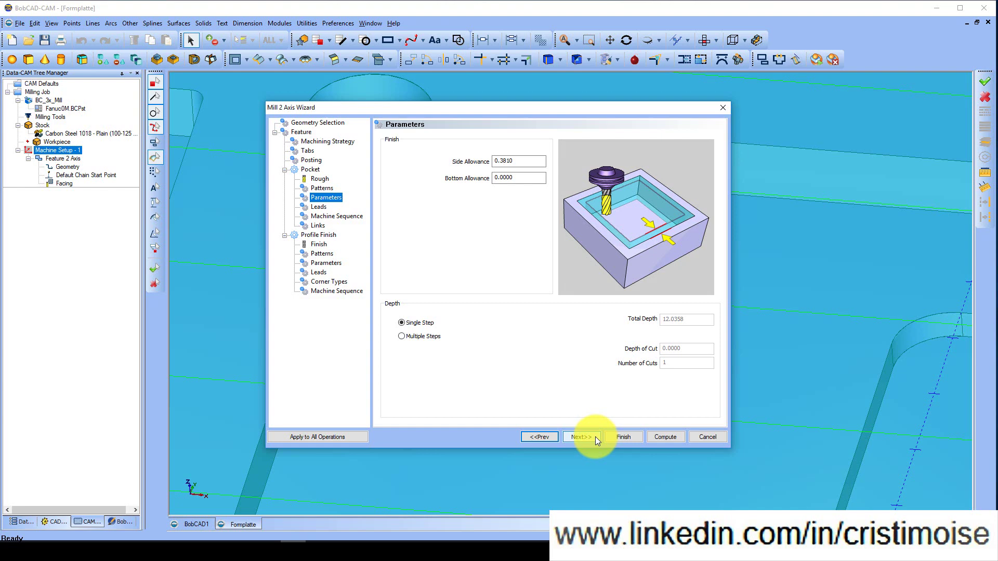
pyautogui.click(408, 335)
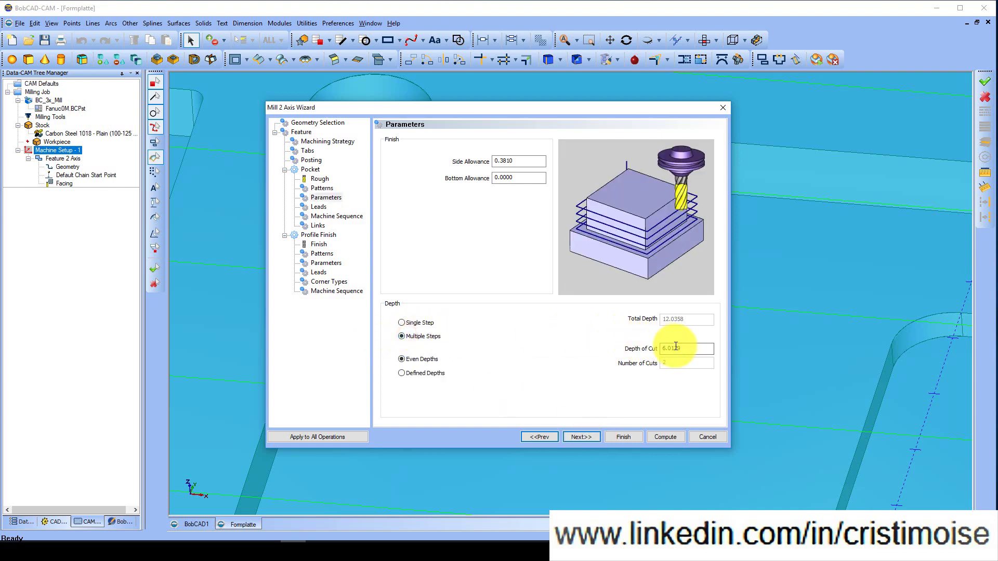
pyautogui.moveTo(686, 348); pyautogui.dragTo(630, 345)
pyautogui.write('3')
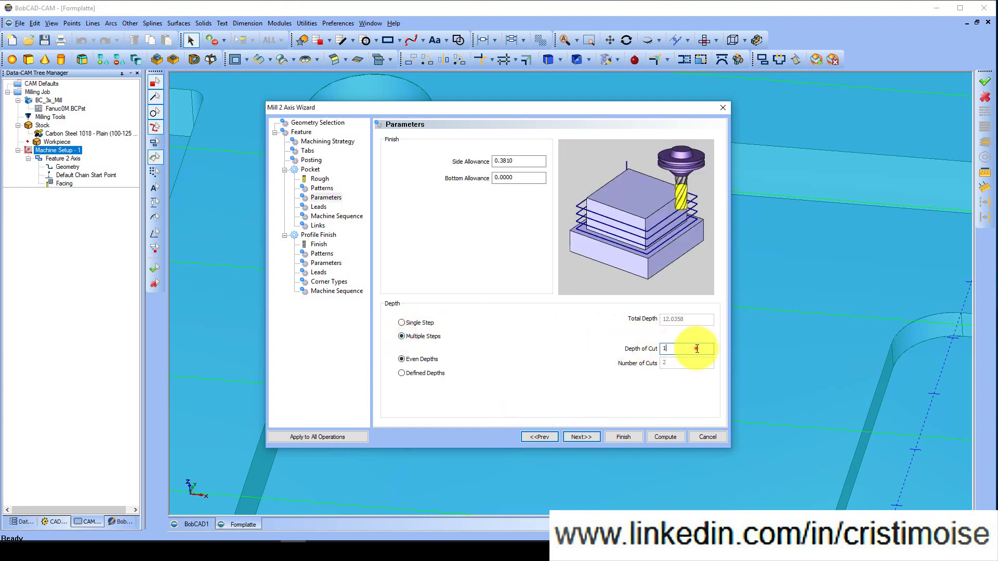
pyautogui.click(697, 349)
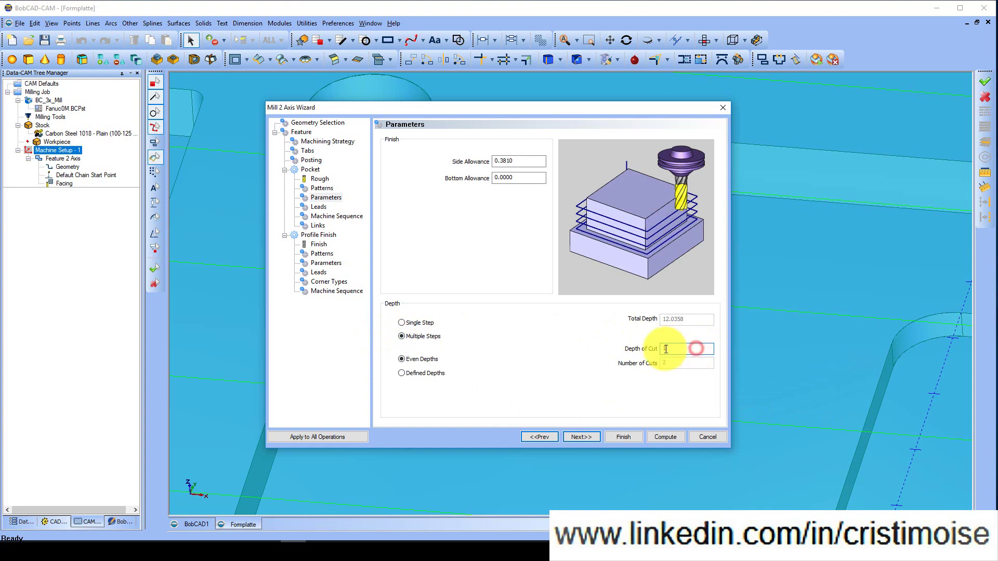
pyautogui.click(430, 323)
pyautogui.click(422, 335)
pyautogui.click(686, 349)
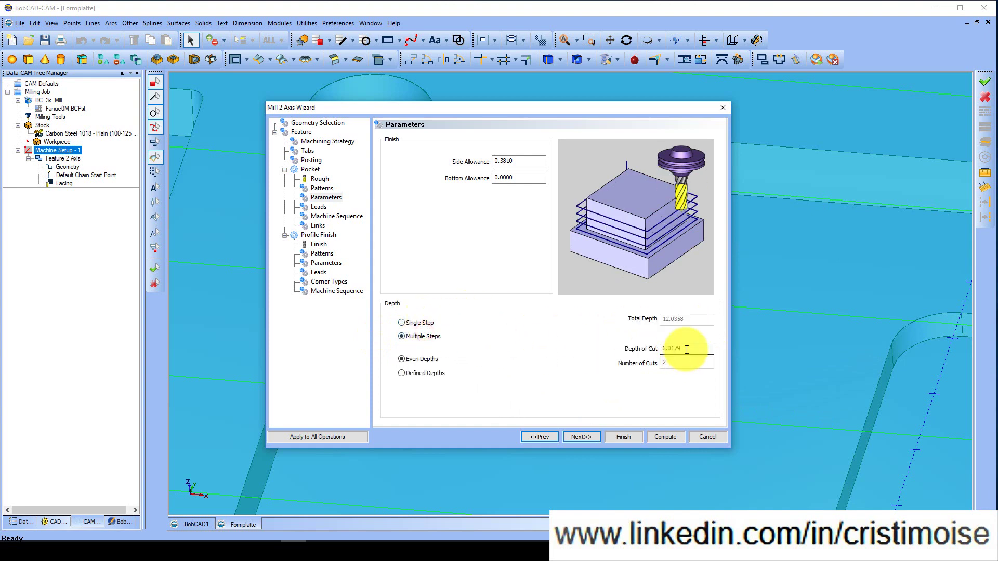
pyautogui.doubleClick(686, 350)
pyautogui.write('1')
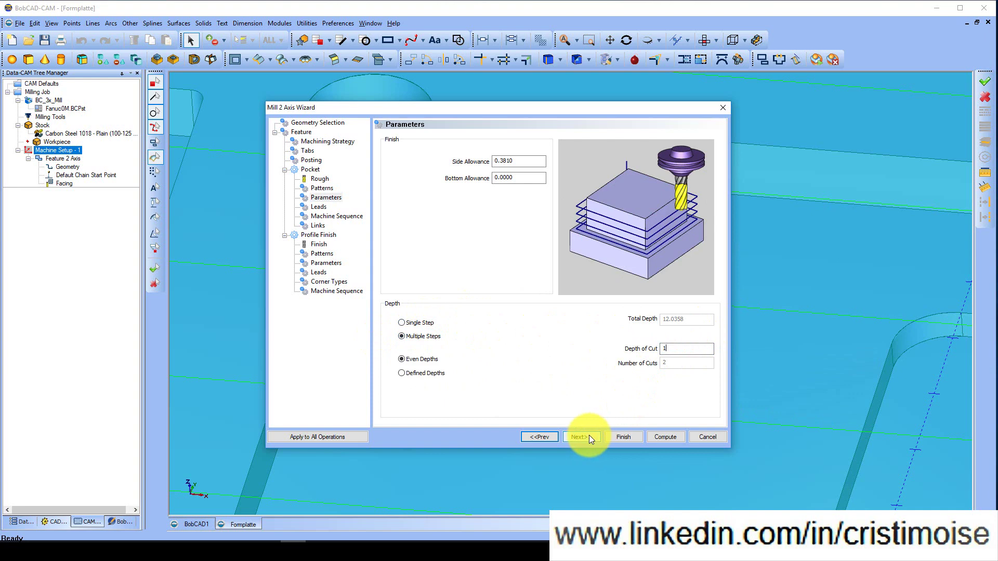
pyautogui.click(679, 346)
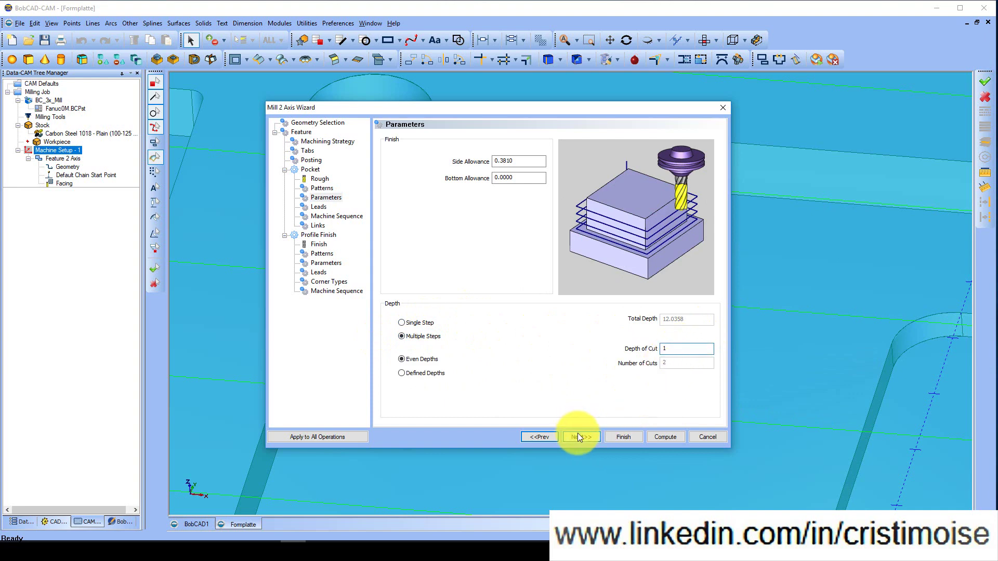
pyautogui.click(578, 437)
pyautogui.click(545, 438)
pyautogui.click(670, 356)
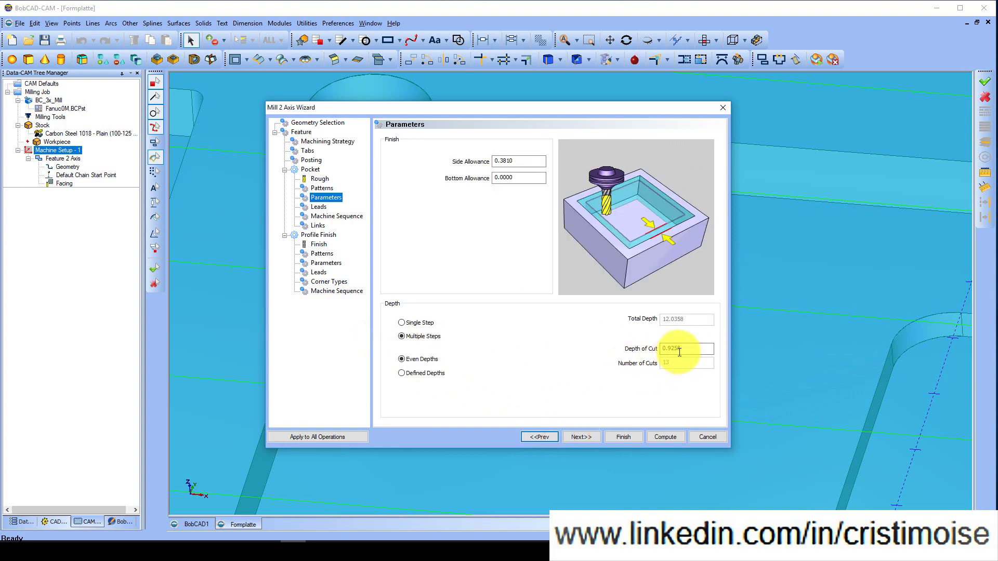
# Set the pocket roughing material entry to Ramp and keep the upper-left start position with direct links.
pyautogui.click(591, 437)
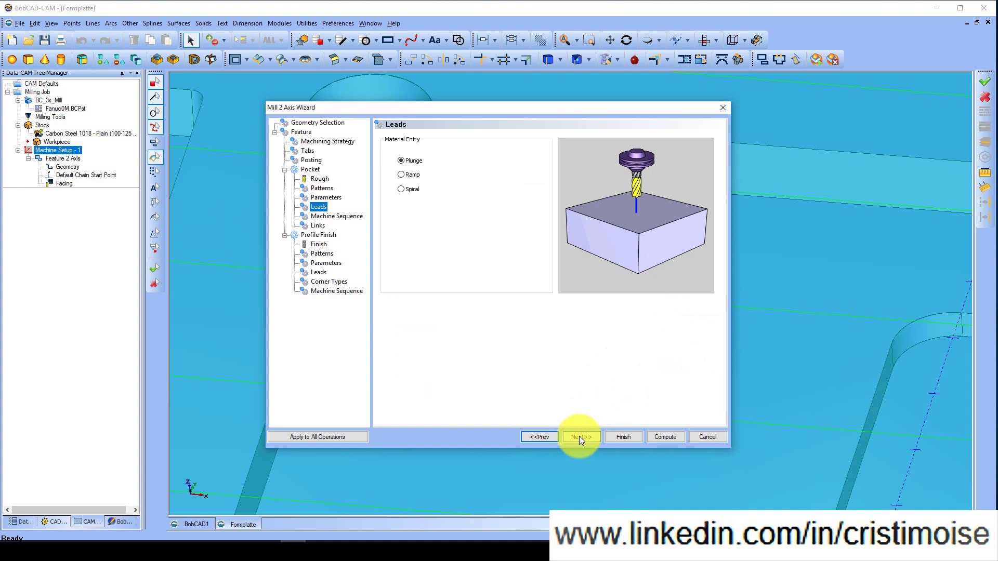
pyautogui.click(411, 174)
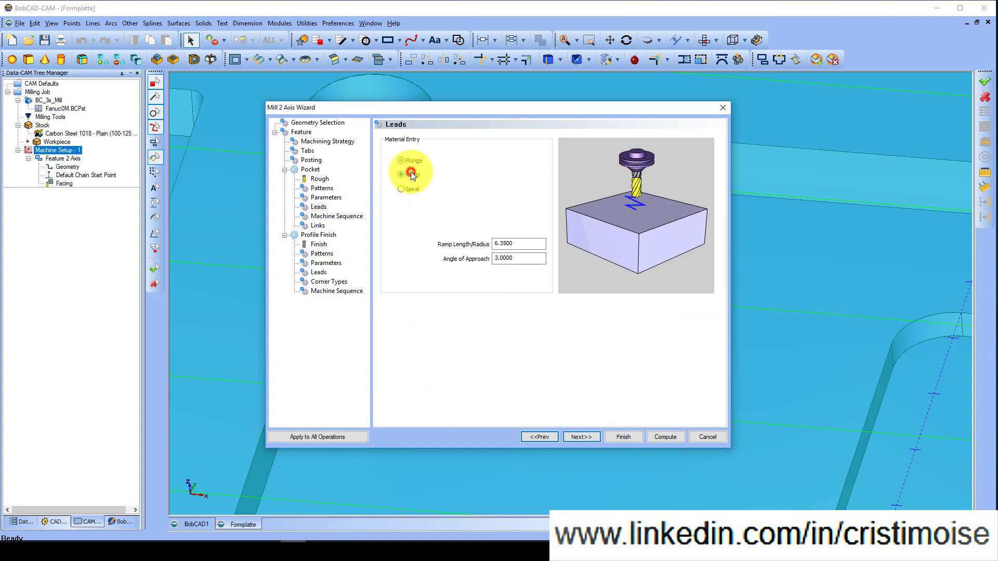
pyautogui.click(592, 437)
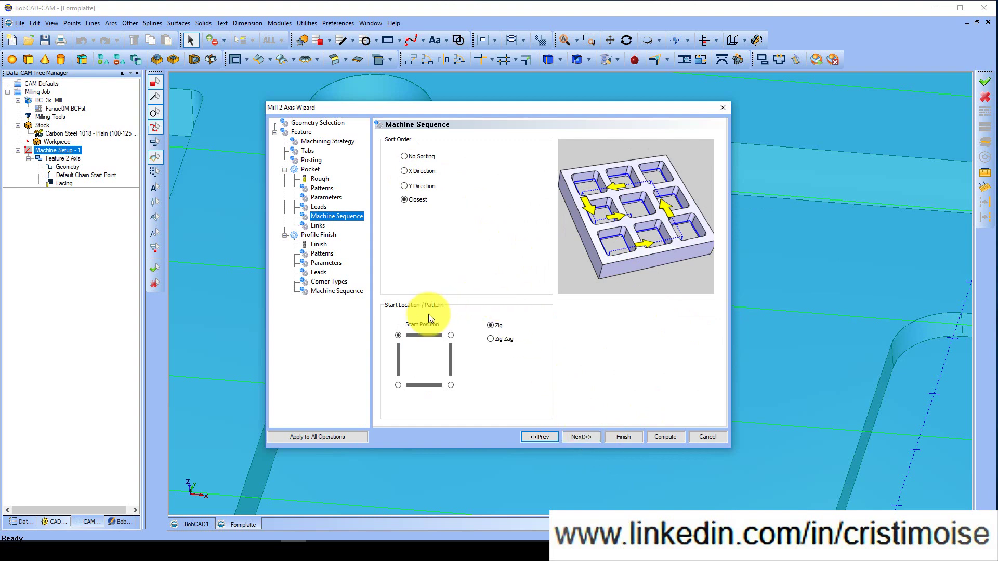
pyautogui.click(449, 336)
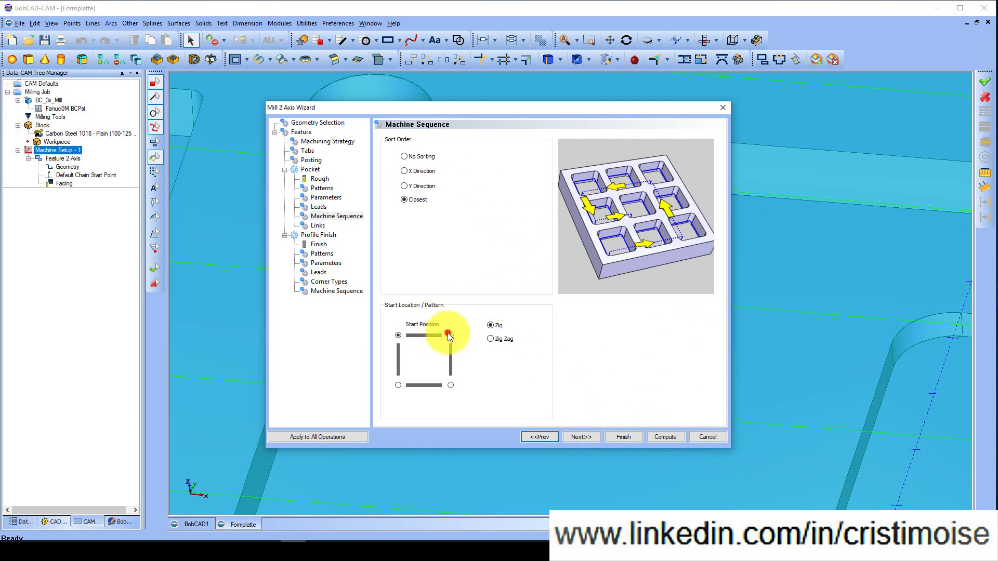
pyautogui.click(399, 335)
pyautogui.click(581, 437)
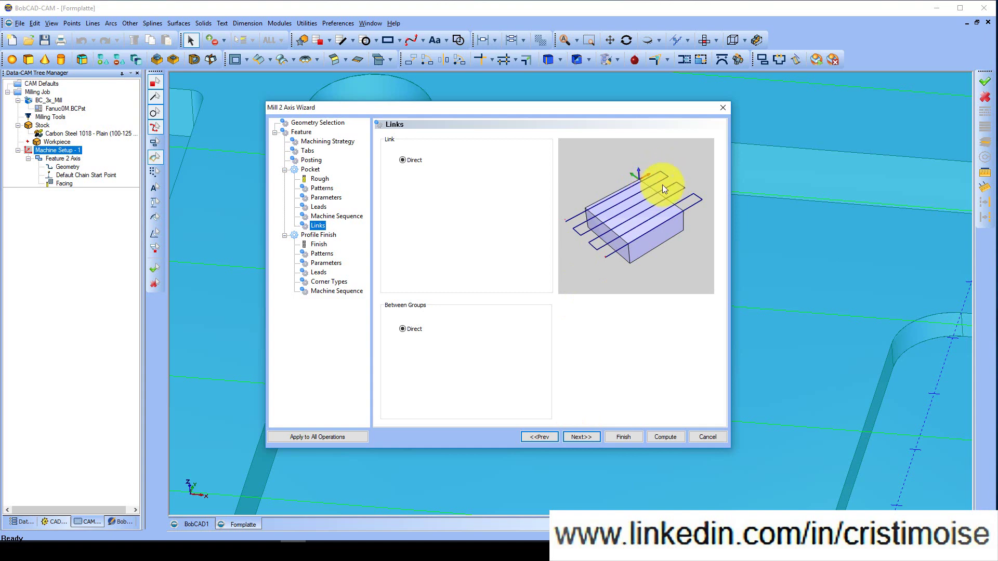
pyautogui.click(583, 437)
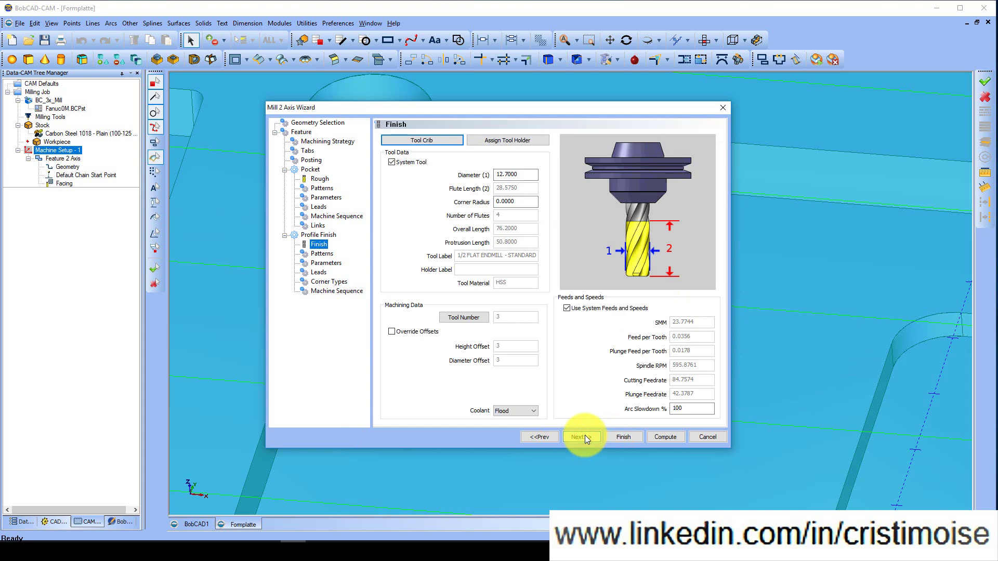
# Review the profile finish compensation options and allowances, keeping system compensation at Left and machine compensation Off.
pyautogui.click(584, 436)
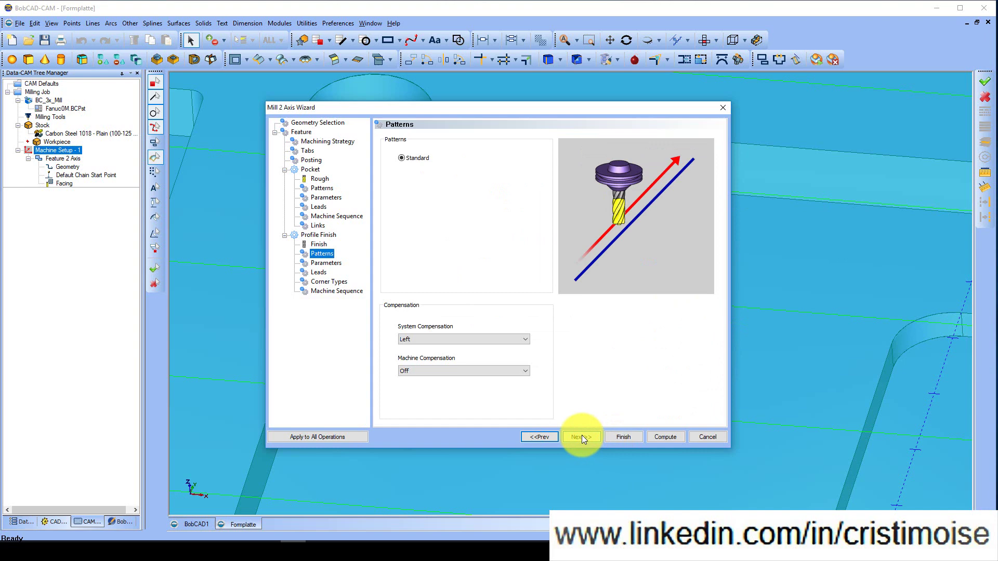
pyautogui.click(448, 341)
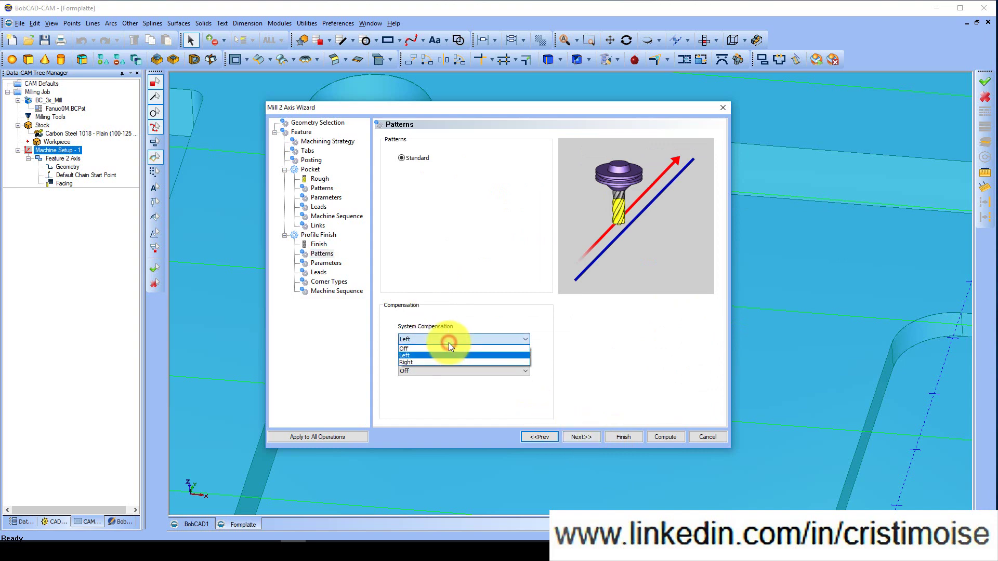
pyautogui.click(448, 342)
pyautogui.click(466, 371)
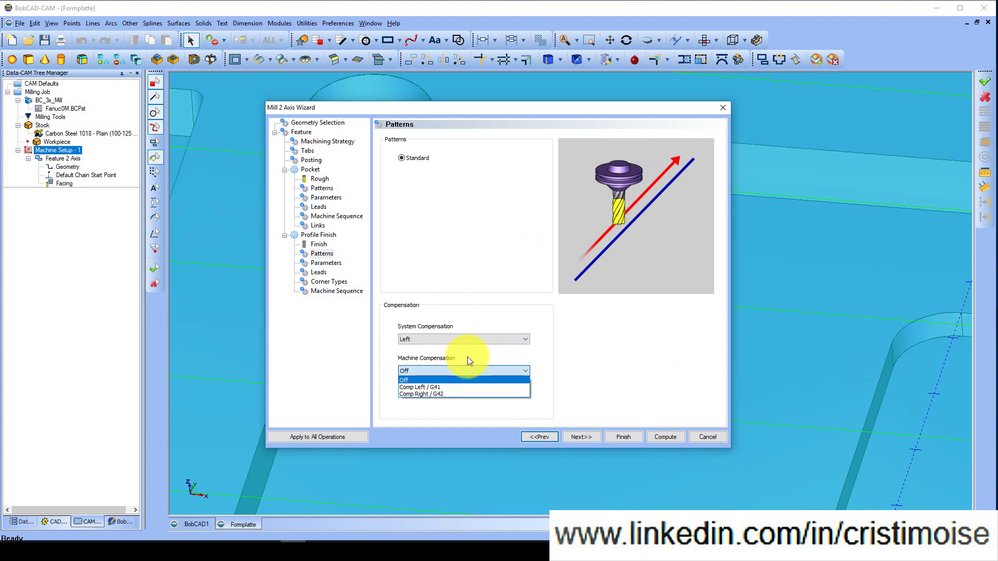
pyautogui.click(466, 356)
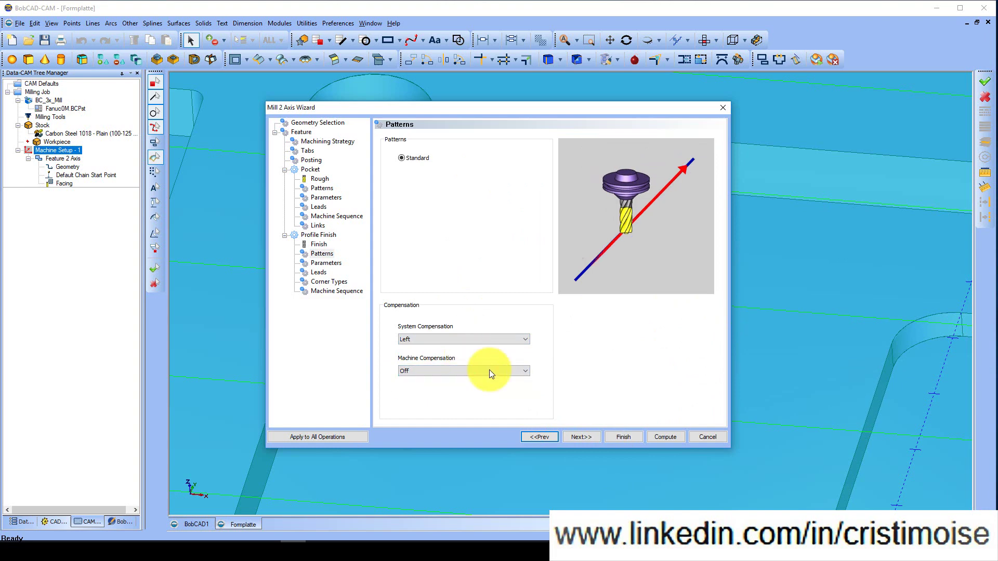
pyautogui.click(576, 439)
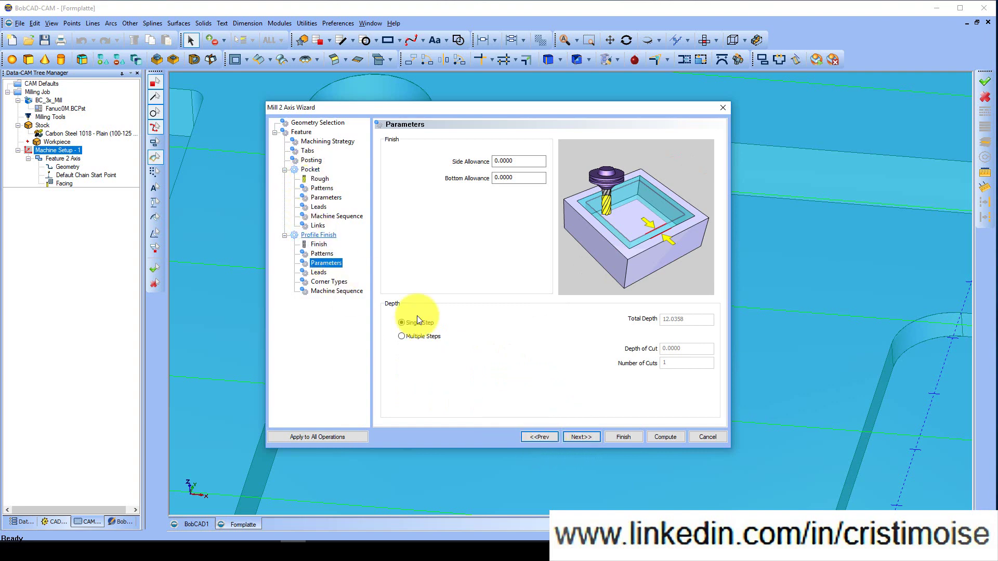
pyautogui.click(540, 437)
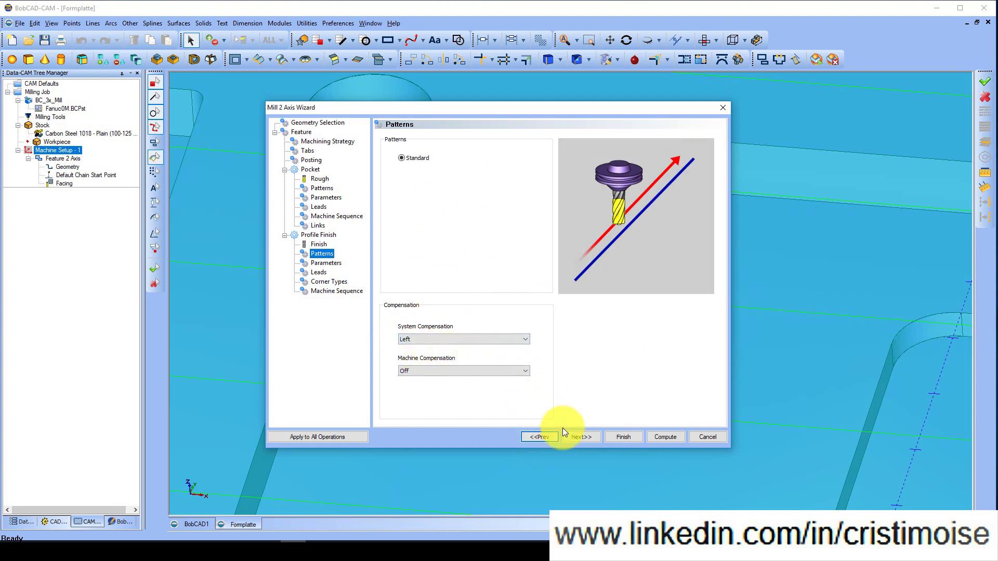
pyautogui.click(576, 438)
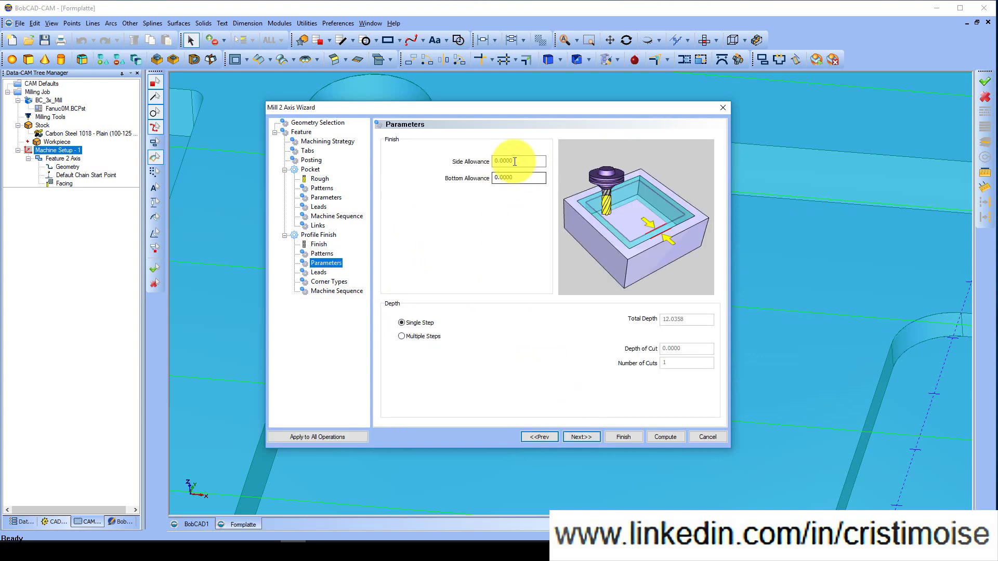
# Set the profile finish entry to Ramp.
pyautogui.click(580, 436)
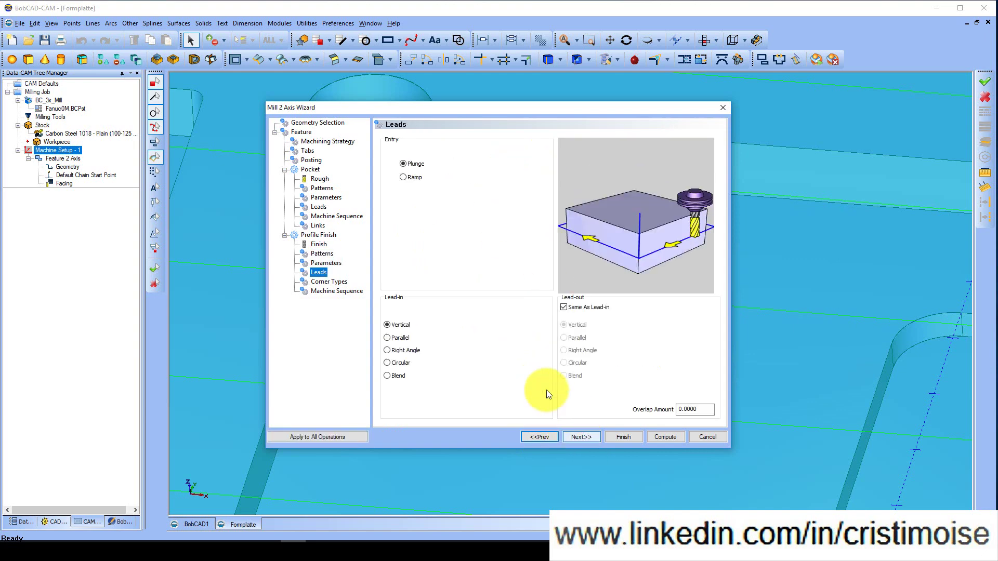
pyautogui.click(405, 177)
pyautogui.click(585, 436)
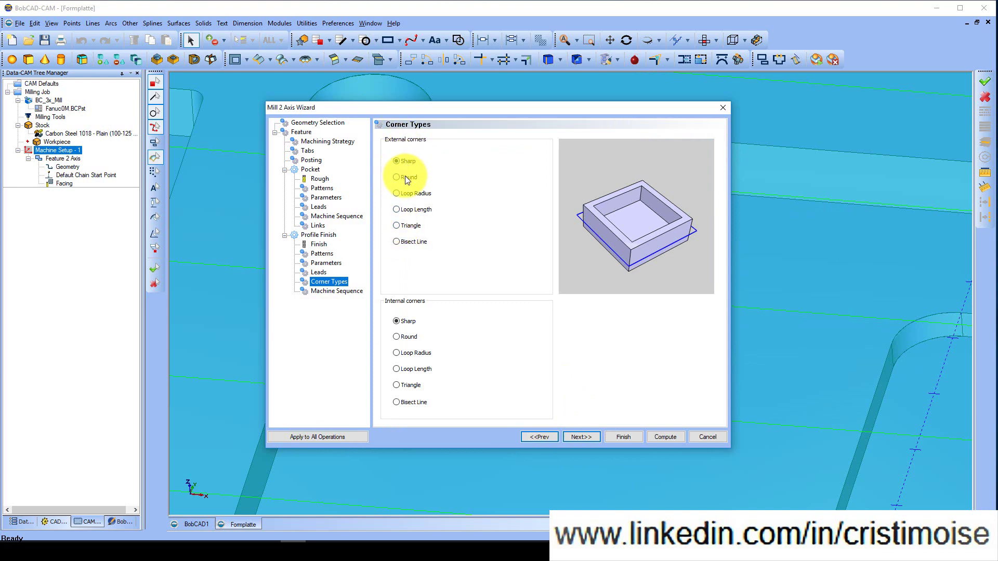
# Compare the Triangle and Bisect Line external corner types, return to Sharp, and complete the pocket feature.
pyautogui.click(415, 229)
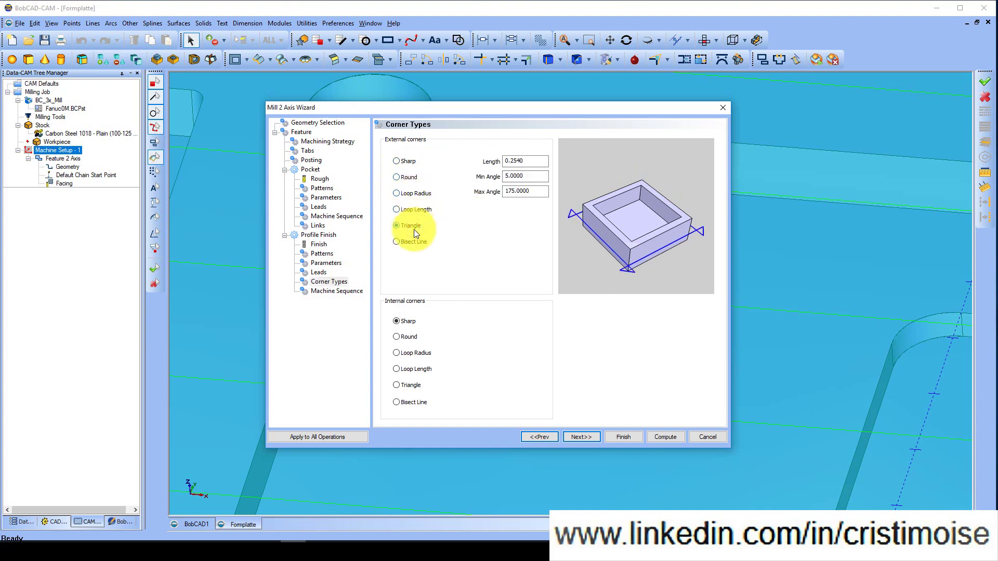
pyautogui.click(413, 242)
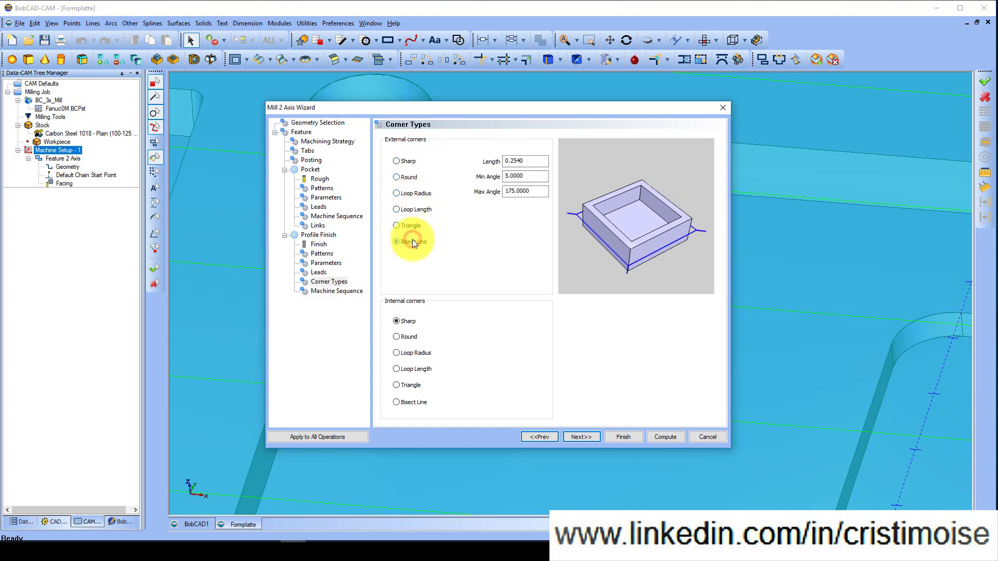
pyautogui.click(400, 161)
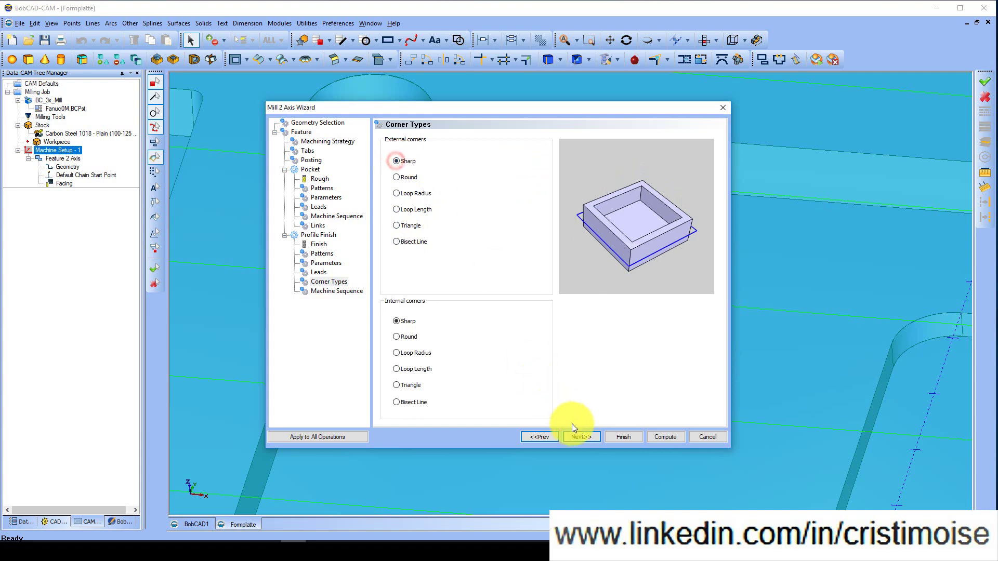
pyautogui.click(581, 437)
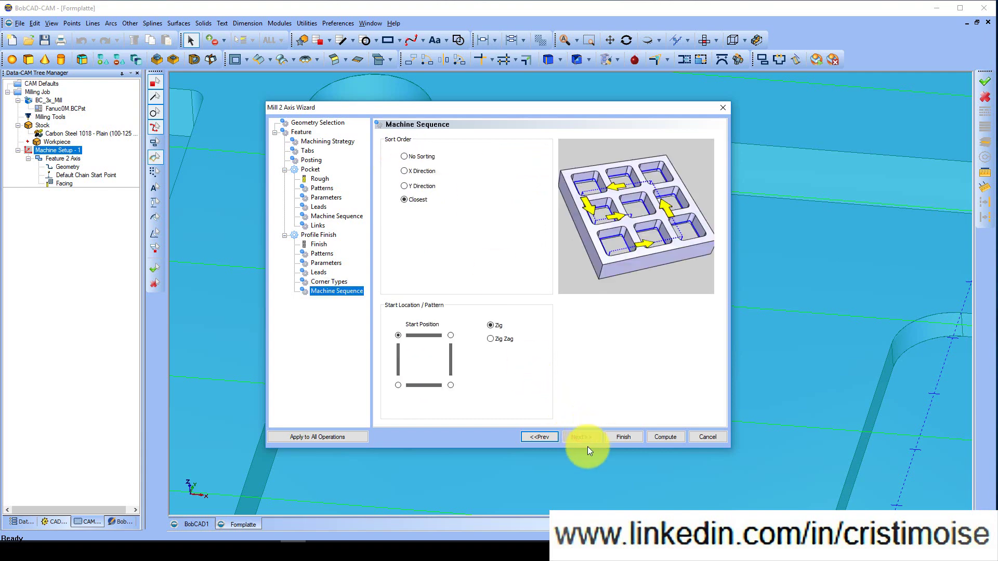
pyautogui.click(623, 436)
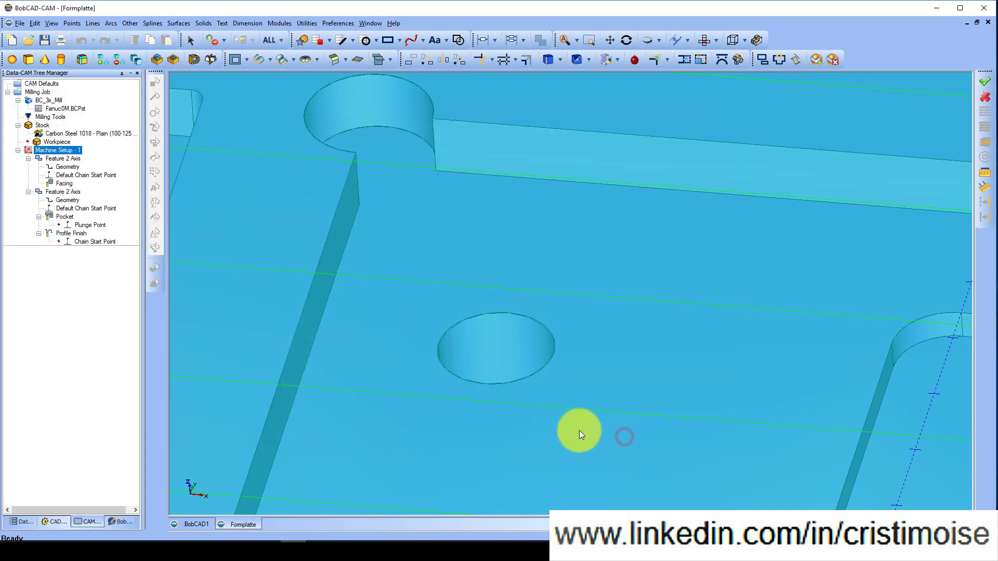
# Compute the toolpath for the Pocket roughing operation.
pyautogui.scroll(2, 498, 397)
pyautogui.scroll(-3, 498, 396)
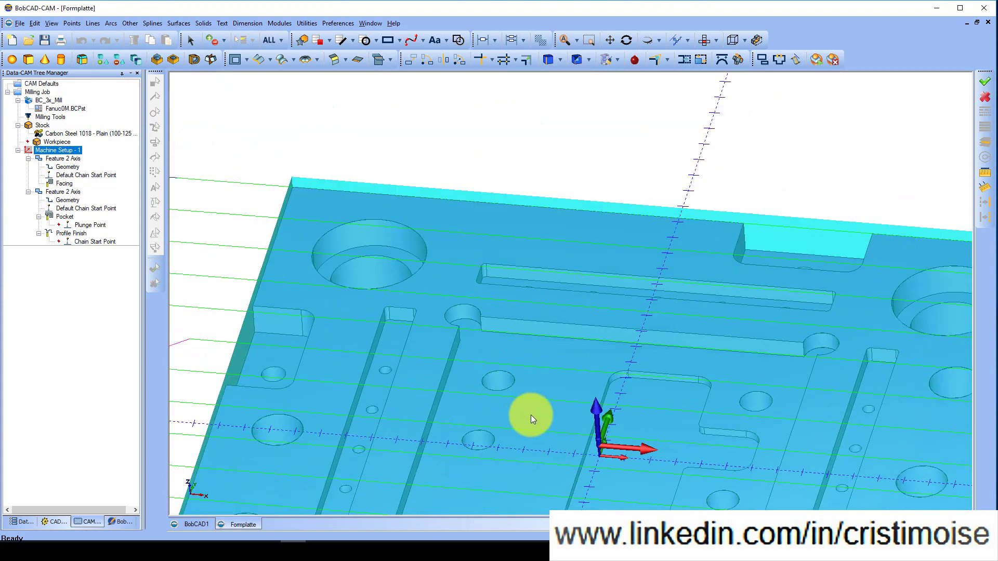
pyautogui.moveTo(544, 424); pyautogui.dragTo(516, 285, button='middle')
pyautogui.scroll(-3, 516, 285)
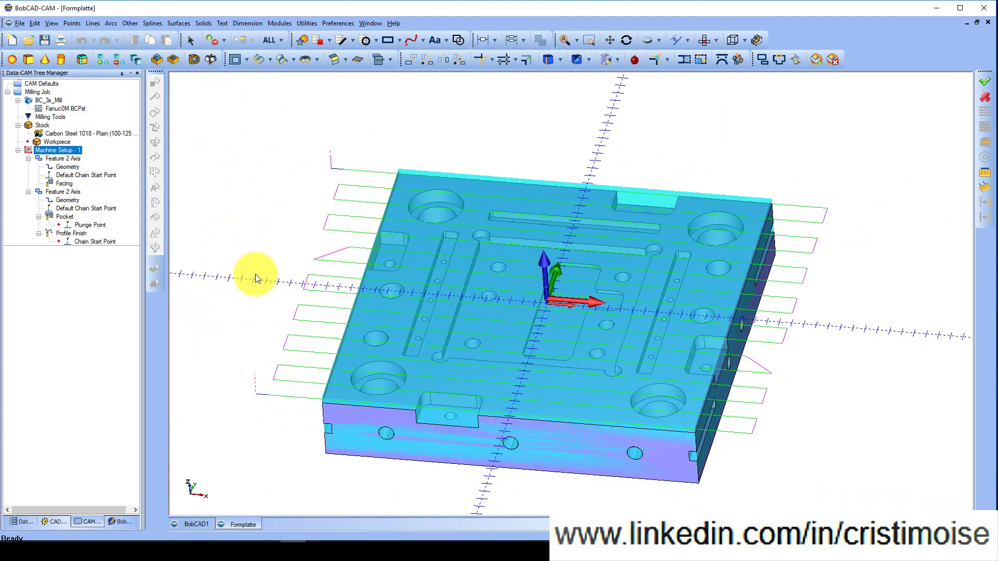
pyautogui.rightClick(67, 217)
pyautogui.click(91, 222)
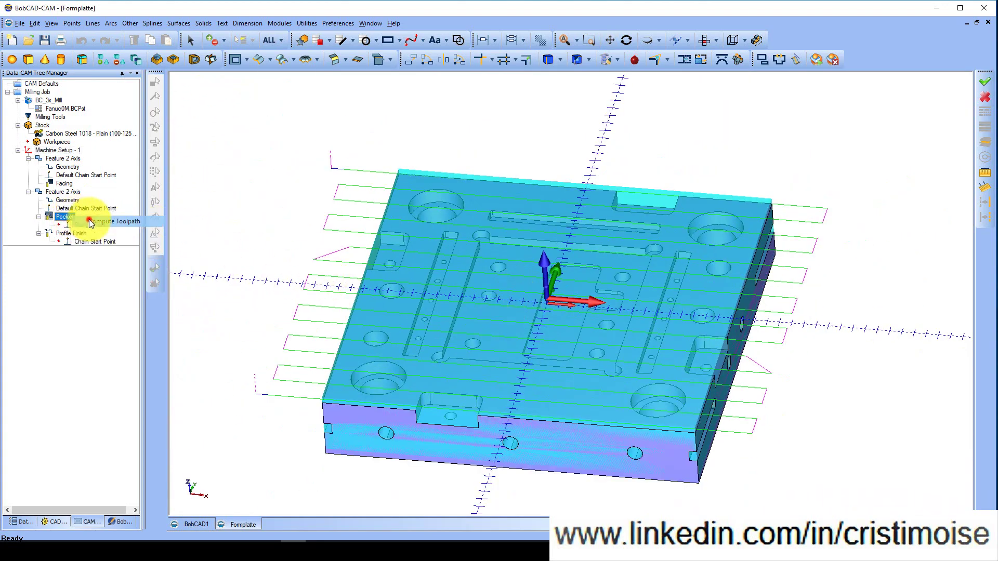
pyautogui.scroll(-2, 537, 294)
pyautogui.scroll(4, 536, 294)
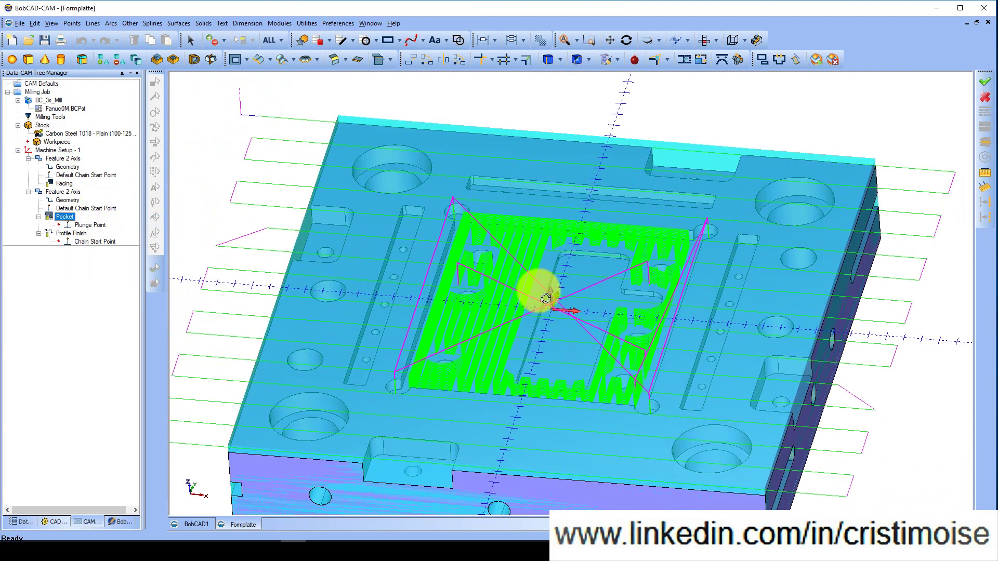
pyautogui.moveTo(538, 294)
pyautogui.mouseDown(button='middle')
pyautogui.moveTo(545, 332)
pyautogui.moveTo(550, 321)
pyautogui.moveTo(530, 304)
pyautogui.moveTo(552, 312)
pyautogui.moveTo(544, 324)
pyautogui.moveTo(543, 311)
pyautogui.mouseUp(button='middle')
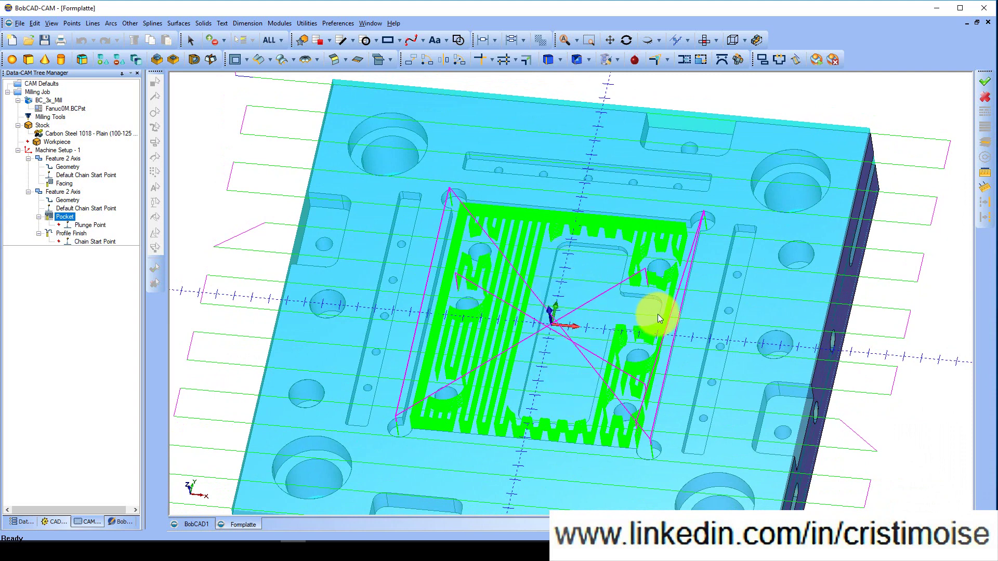
# Compute the toolpath for the Profile Finish operation.
pyautogui.rightClick(79, 233)
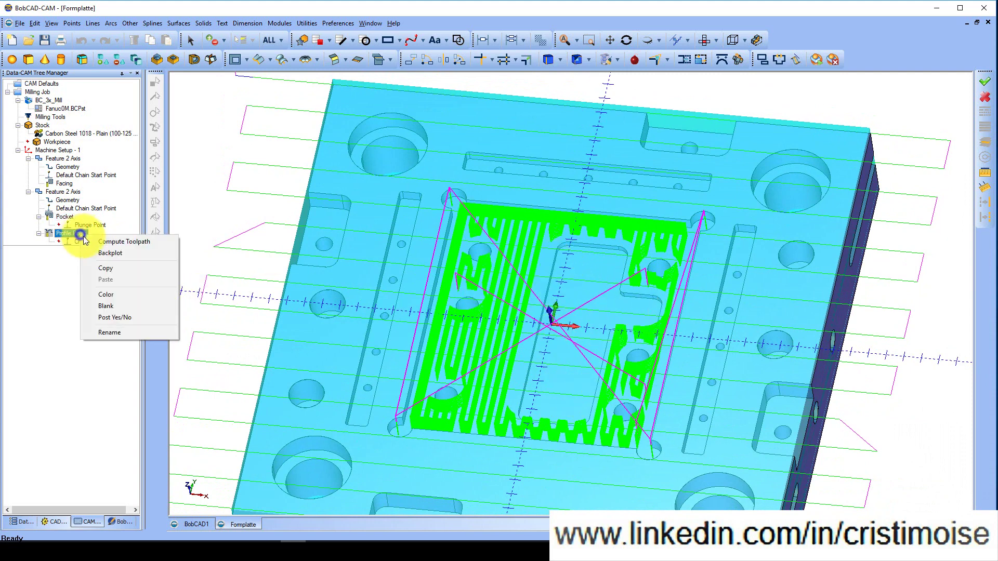
pyautogui.click(98, 242)
pyautogui.moveTo(447, 330); pyautogui.dragTo(351, 312, button='middle')
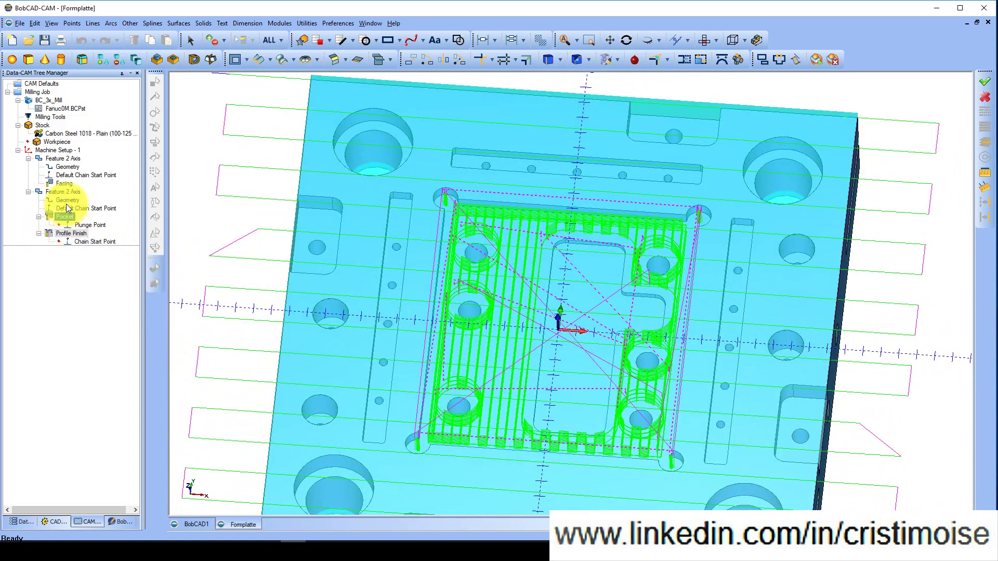
# Examine the computed pocket roughing and profile finish toolpaths around the holes and corners of the central pocket.
pyautogui.click(77, 233)
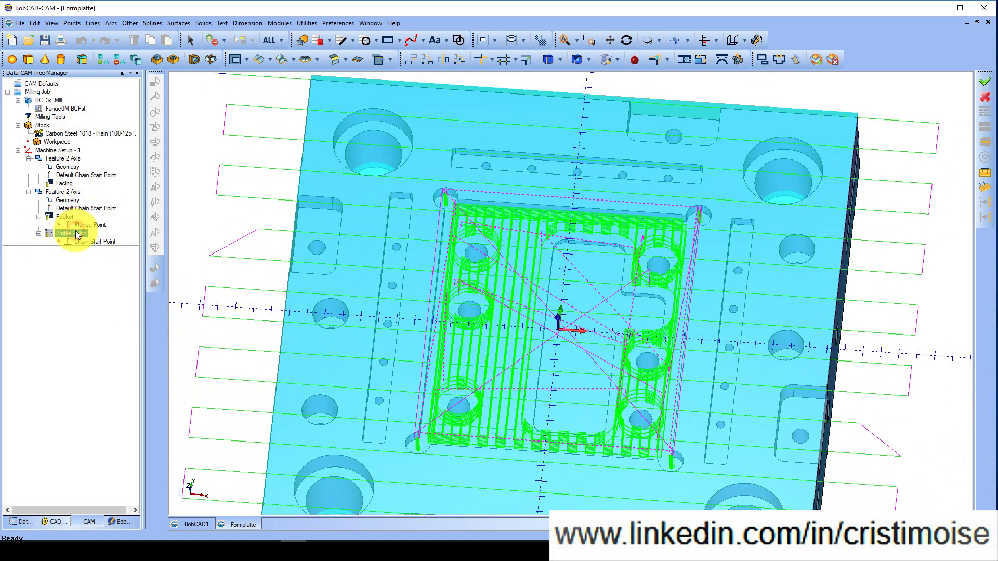
pyautogui.moveTo(457, 329); pyautogui.dragTo(453, 318, button='middle')
pyautogui.click(70, 218)
pyautogui.click(92, 242)
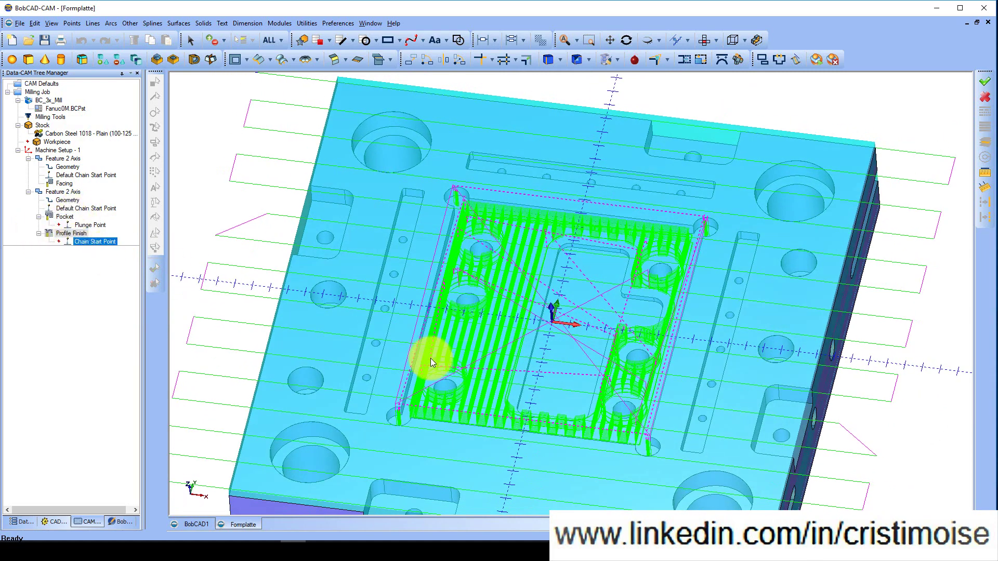
pyautogui.moveTo(484, 333); pyautogui.dragTo(478, 231, button='middle')
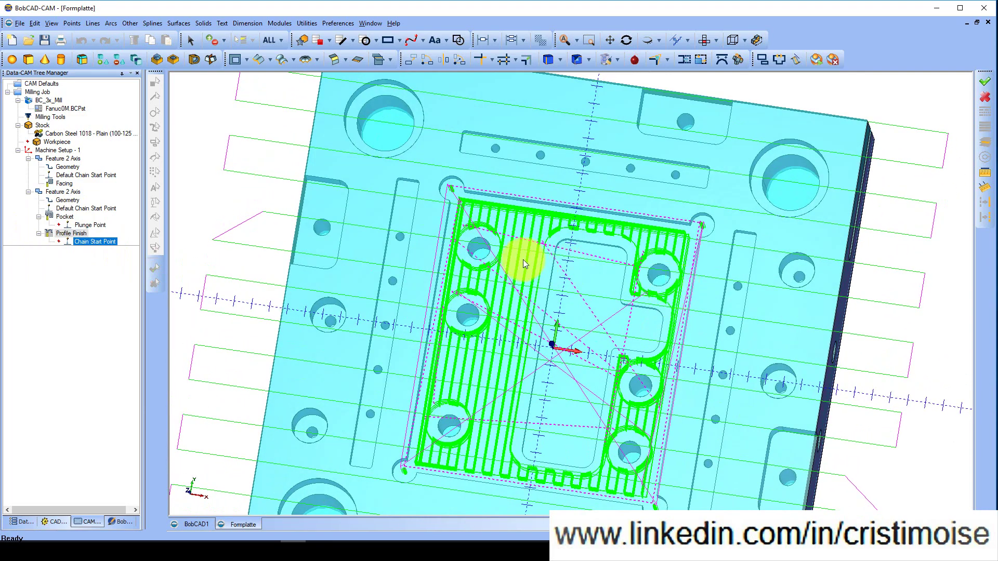
pyautogui.moveTo(398, 247); pyautogui.dragTo(378, 229, button='middle')
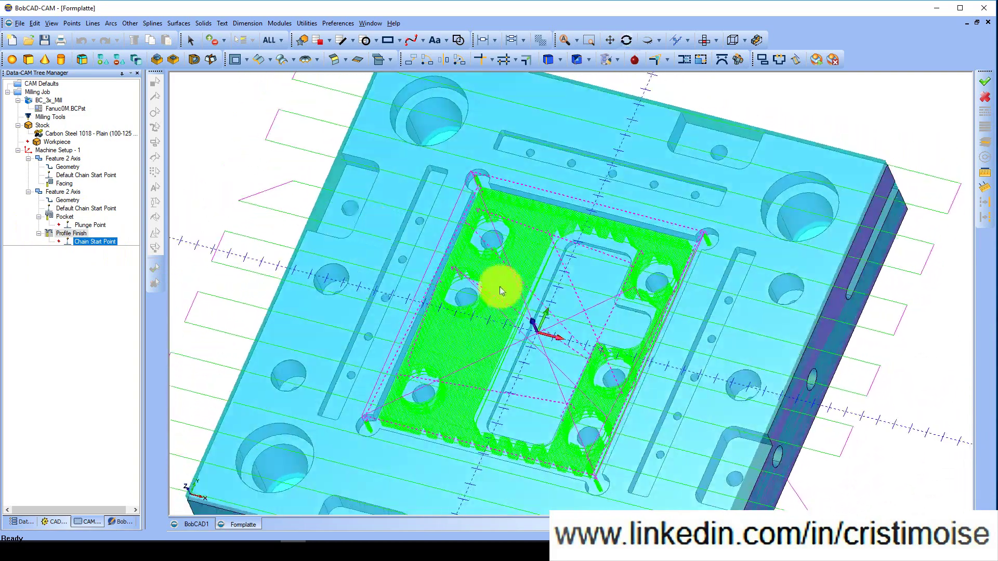
pyautogui.scroll(-3, 492, 238)
pyautogui.scroll(6, 491, 239)
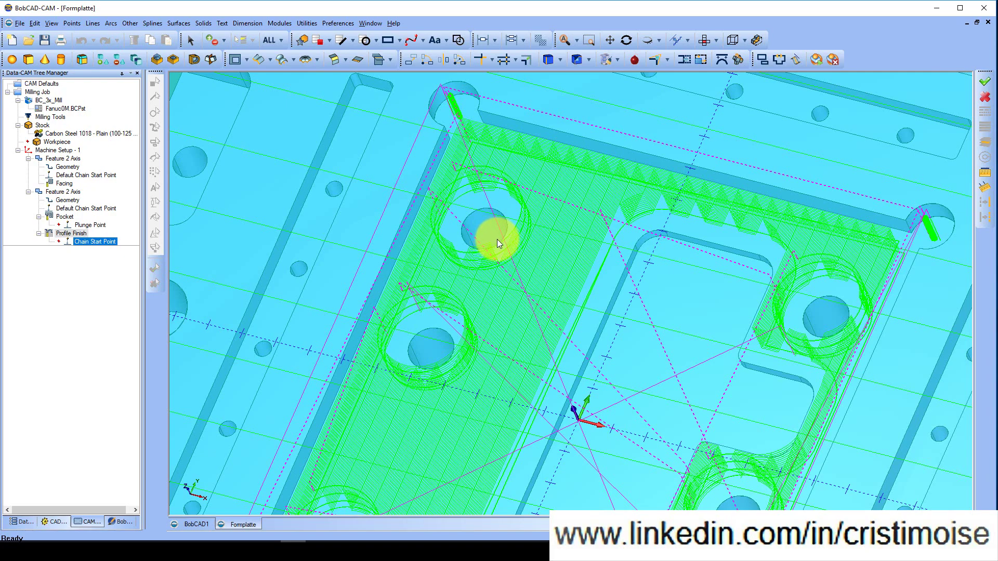
pyautogui.scroll(2, 475, 245)
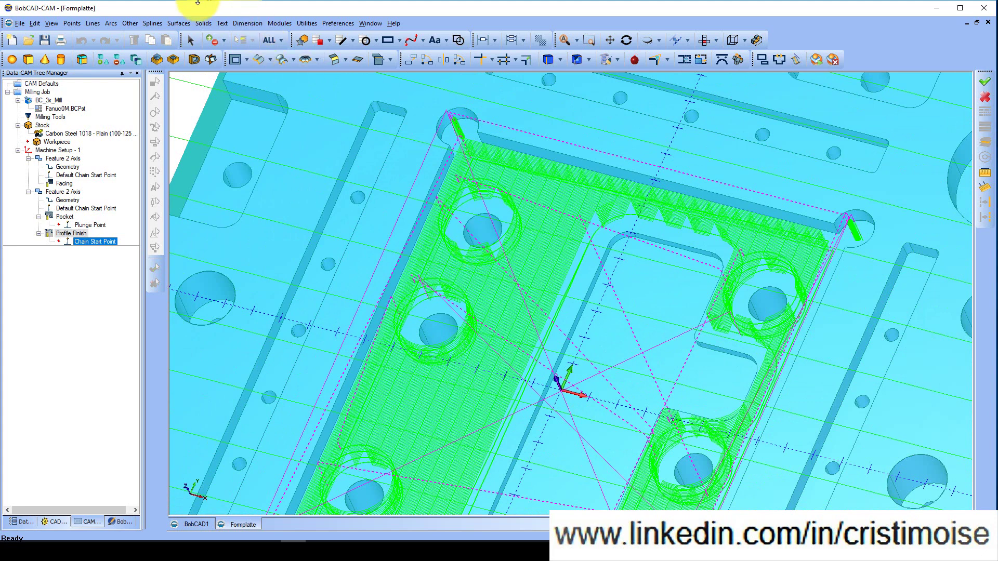
# Add an Other Distance dimension between two points around a corner hole of the central pocket and place it outside the plate.
pyautogui.click(241, 26)
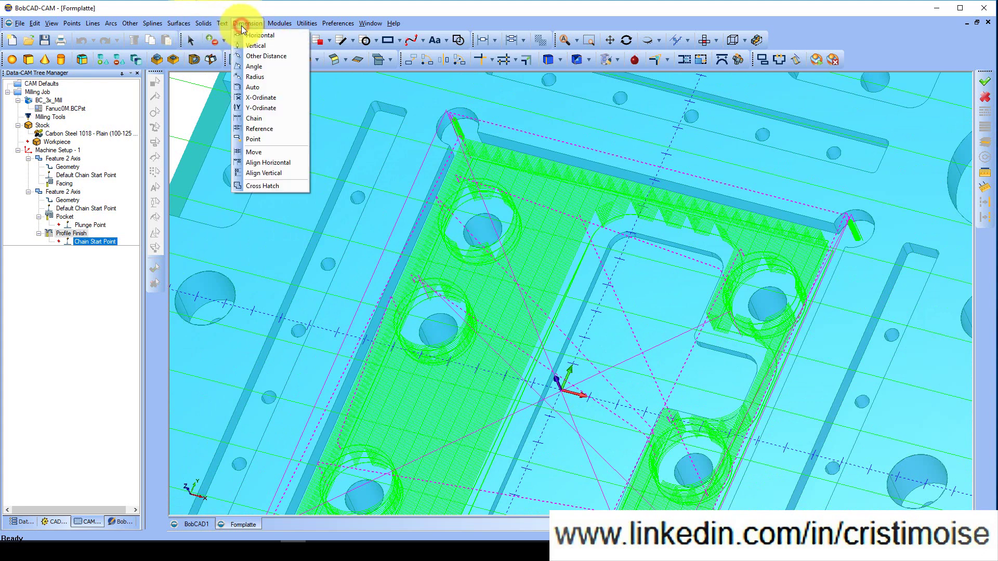
pyautogui.click(263, 55)
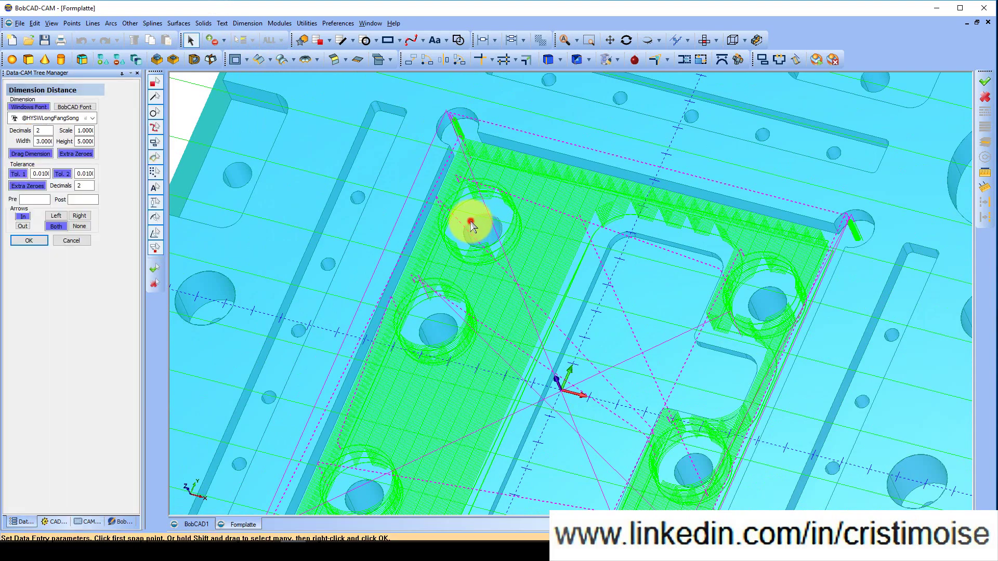
pyautogui.click(471, 225)
pyautogui.scroll(5, 482, 236)
pyautogui.scroll(-5, 485, 234)
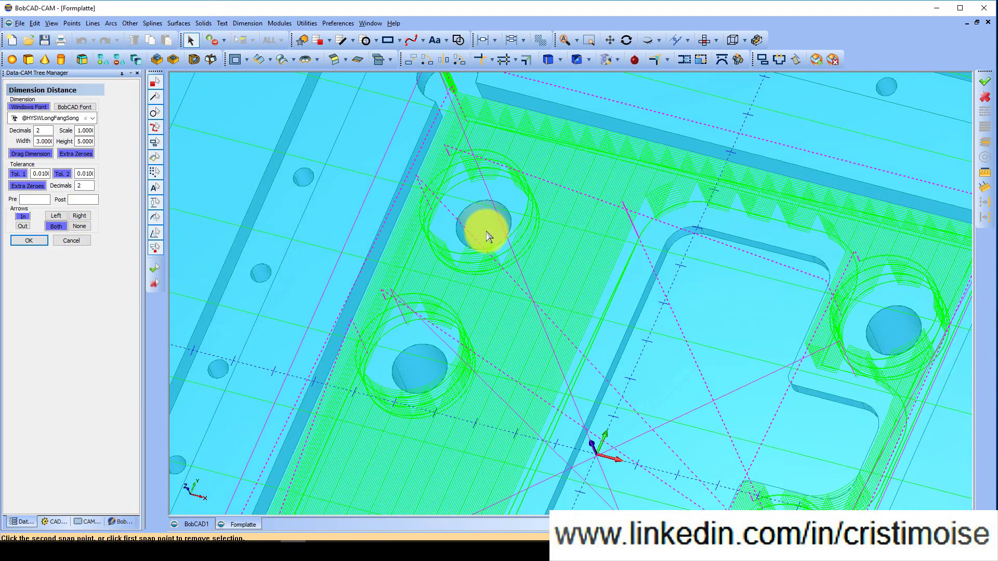
pyautogui.scroll(2, 494, 244)
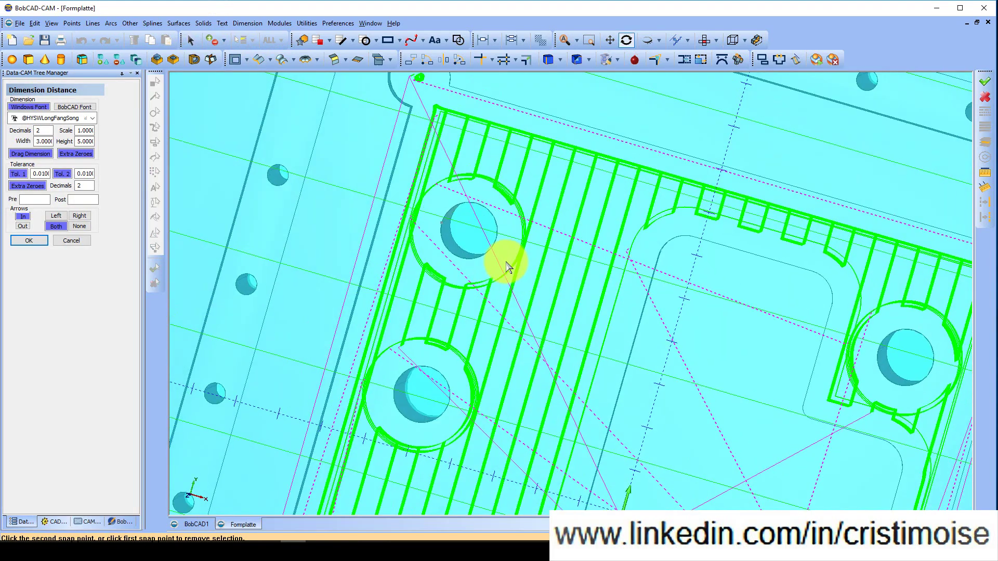
pyautogui.click(454, 239)
pyautogui.scroll(-8, 496, 177)
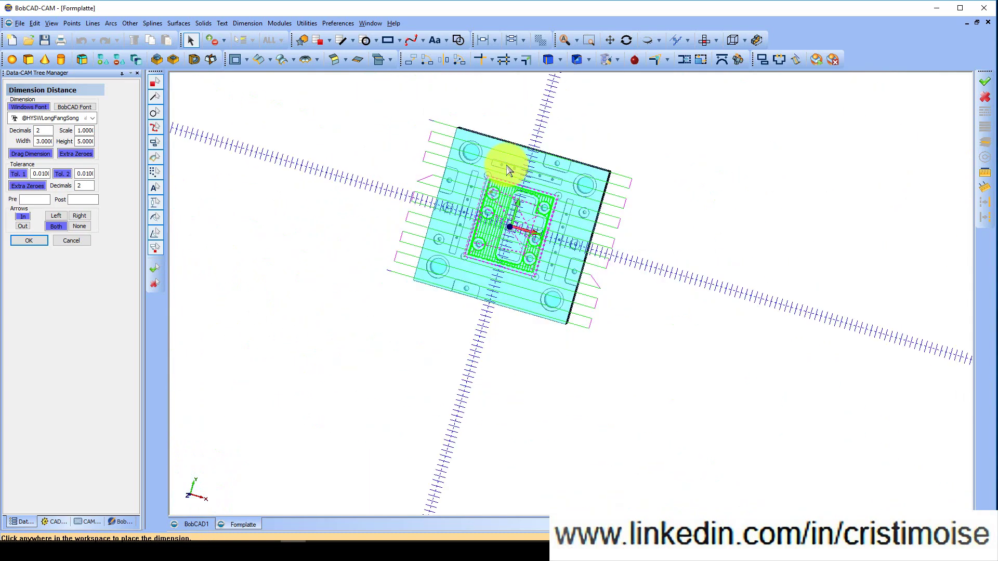
pyautogui.moveTo(513, 123); pyautogui.dragTo(463, 145, button='middle')
pyautogui.click(460, 152)
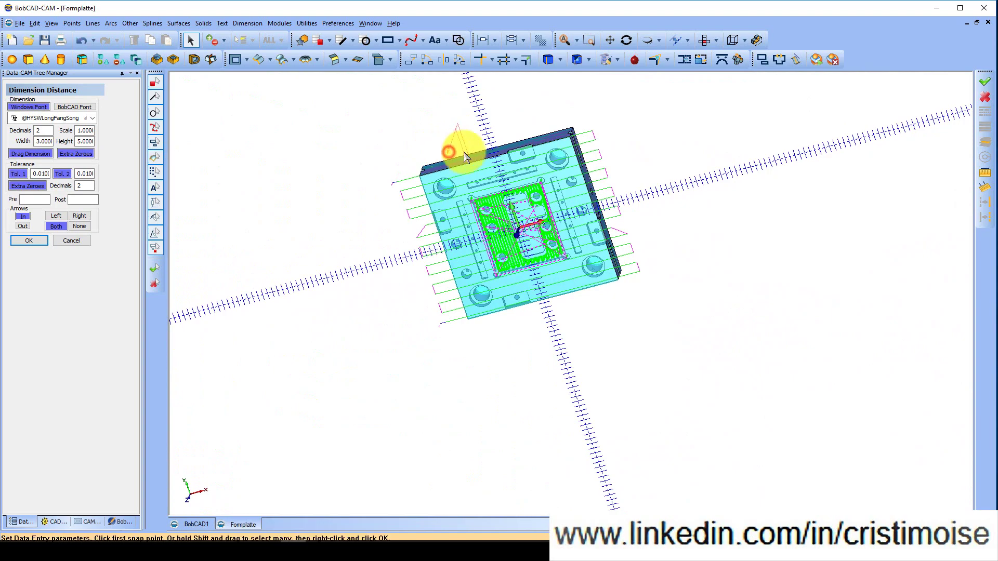
# Examine the placed distance dimension and its relation to the plate from several viewing angles.
pyautogui.scroll(2, 460, 153)
pyautogui.scroll(5, 452, 152)
pyautogui.moveTo(477, 169); pyautogui.dragTo(457, 229, button='middle')
pyautogui.scroll(-1, 467, 176)
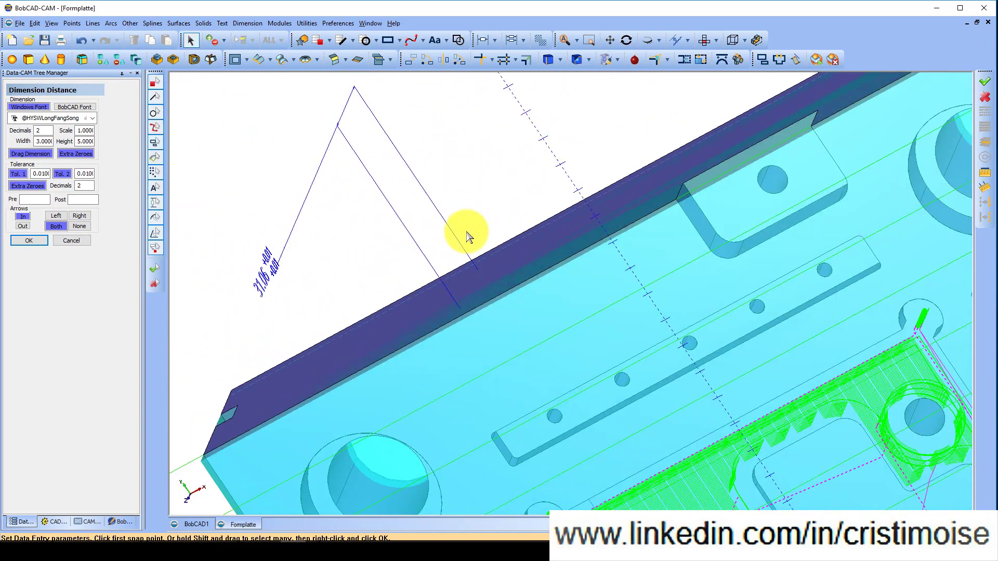
pyautogui.scroll(-3, 506, 259)
pyautogui.moveTo(507, 258); pyautogui.dragTo(424, 271, button='middle')
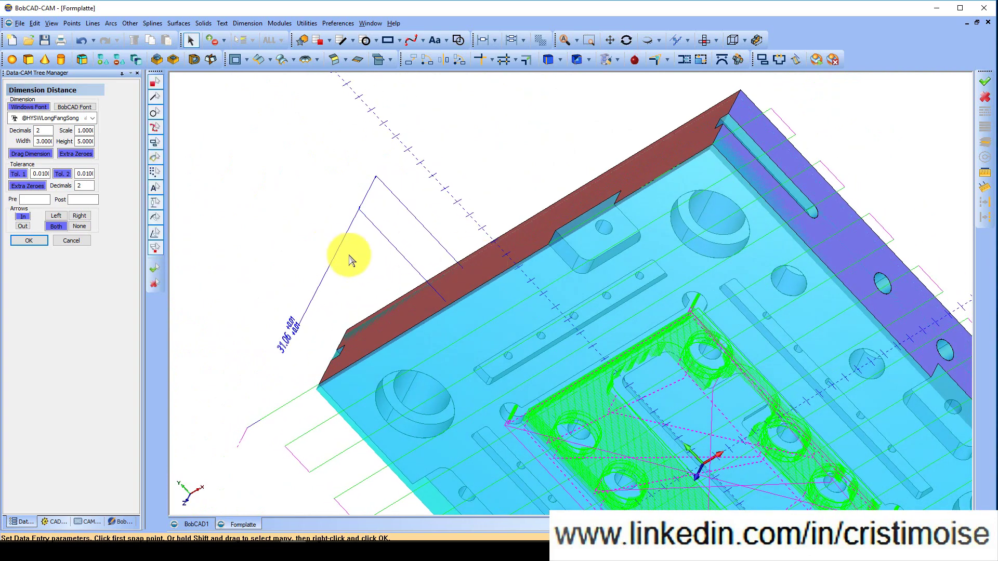
pyautogui.click(291, 337)
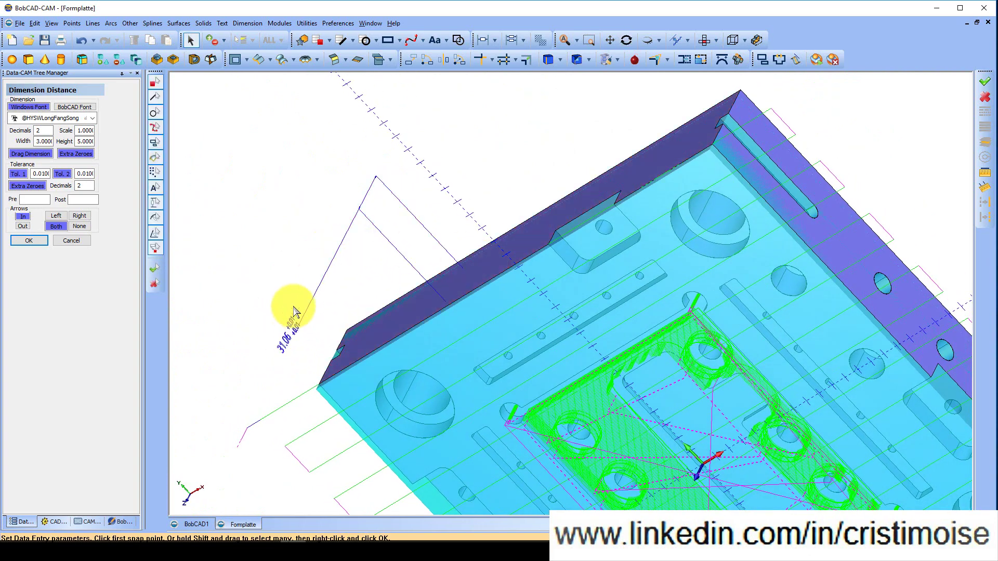
pyautogui.click(289, 329)
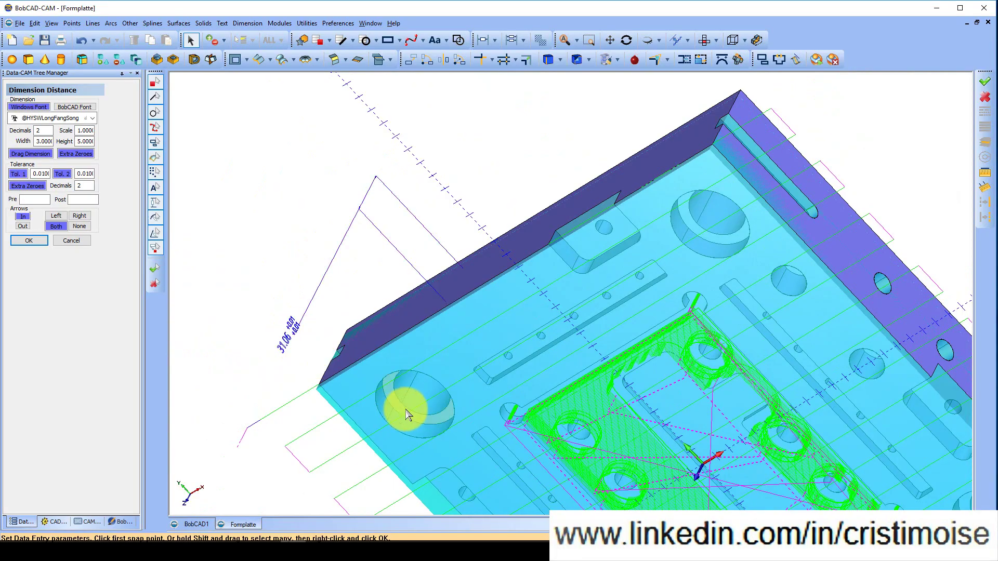
pyautogui.scroll(2, 400, 405)
pyautogui.moveTo(431, 405); pyautogui.dragTo(400, 297, button='middle')
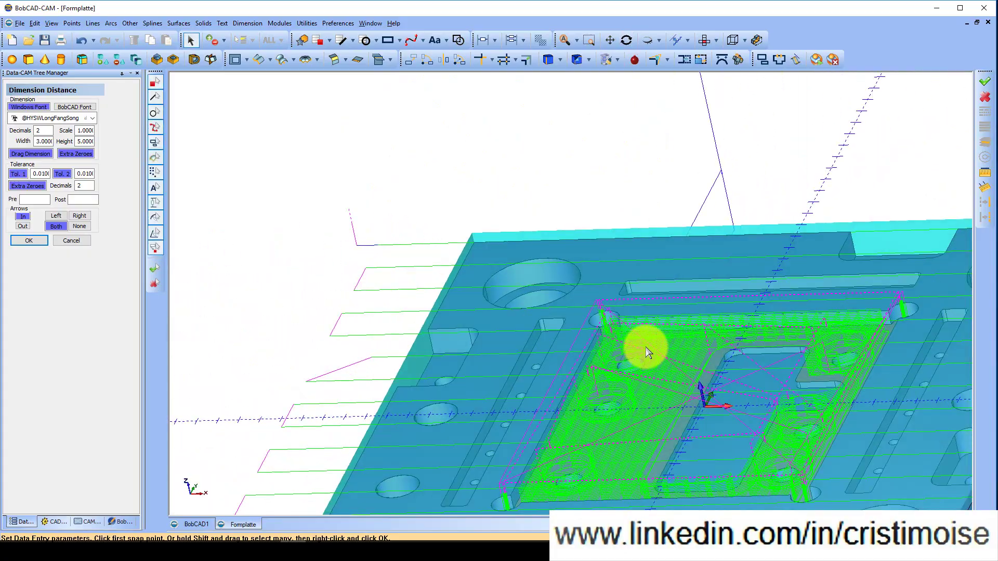
pyautogui.moveTo(645, 348); pyautogui.dragTo(559, 353, button='middle')
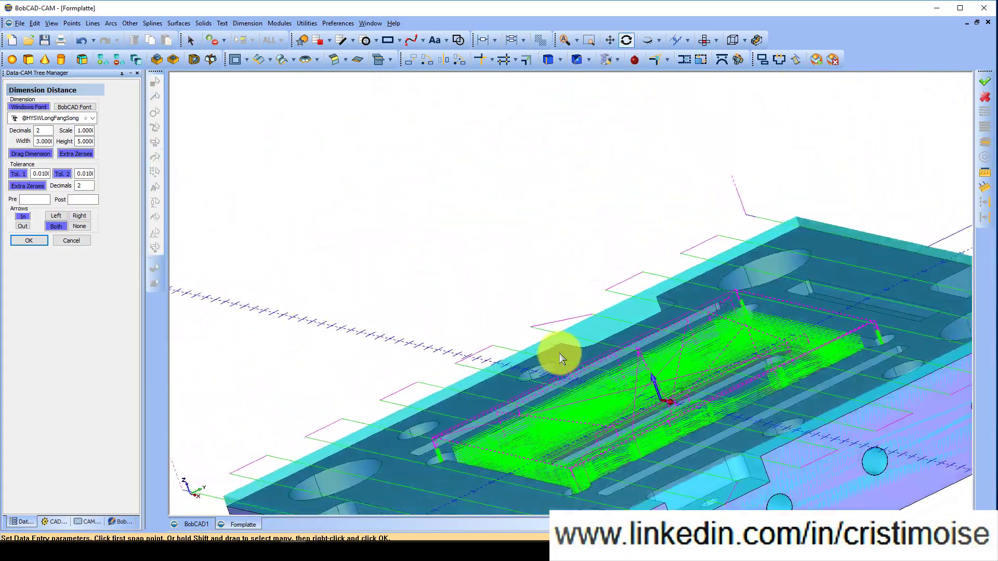
pyautogui.scroll(3, 562, 354)
pyautogui.scroll(-5, 588, 348)
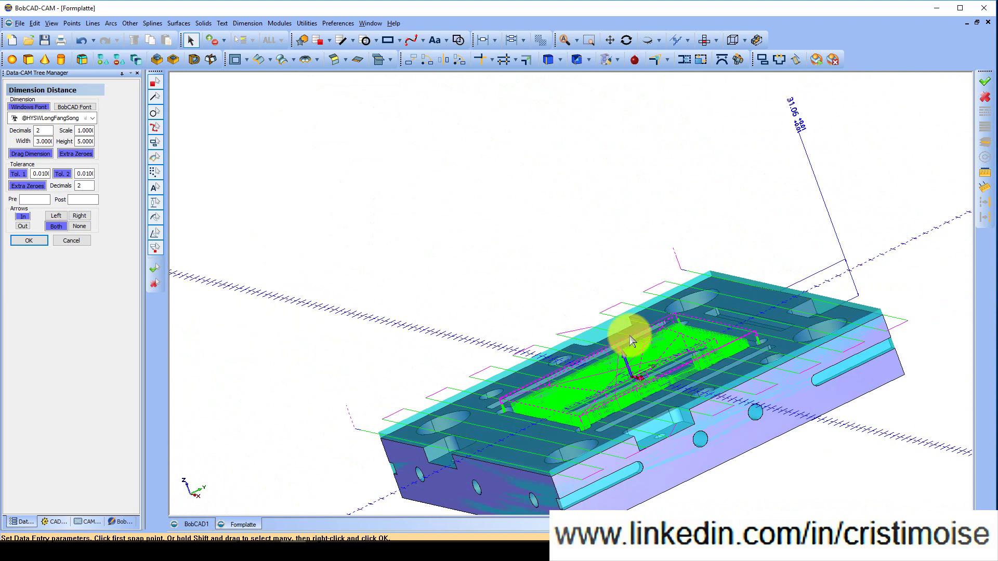
pyautogui.click(804, 136)
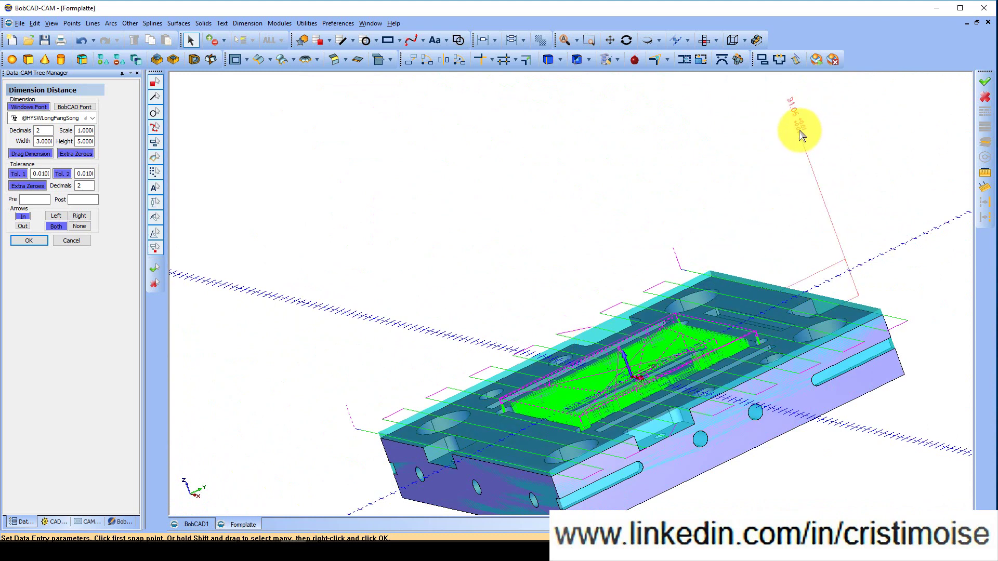
pyautogui.moveTo(632, 375); pyautogui.dragTo(582, 327, button='middle')
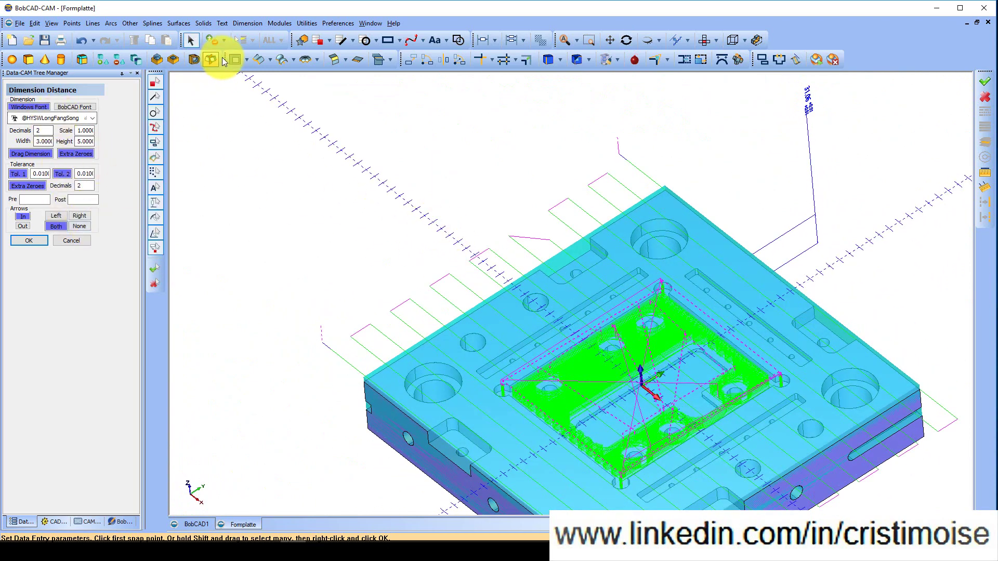
pyautogui.click(247, 23)
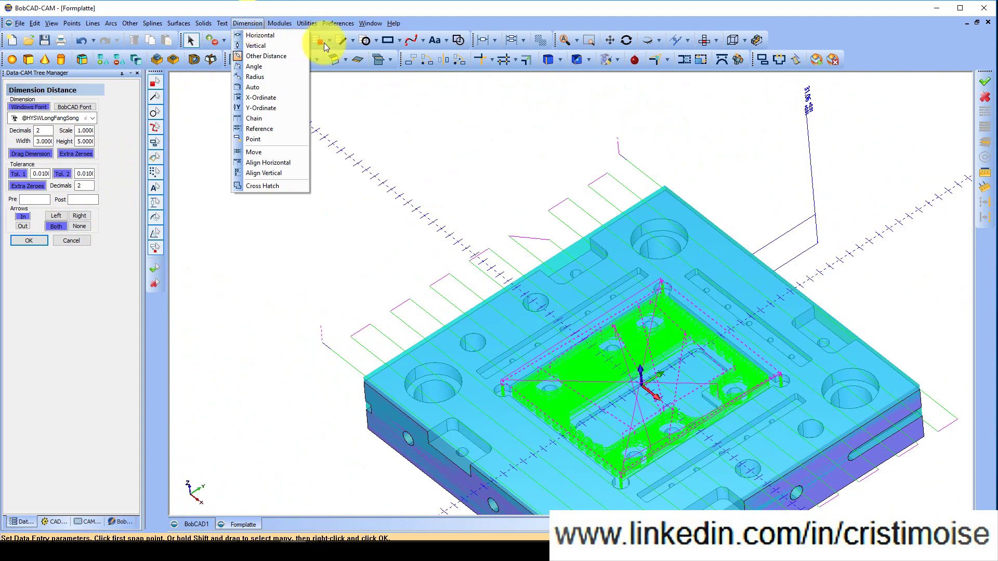
pyautogui.moveTo(279, 22)
pyautogui.moveTo(244, 22)
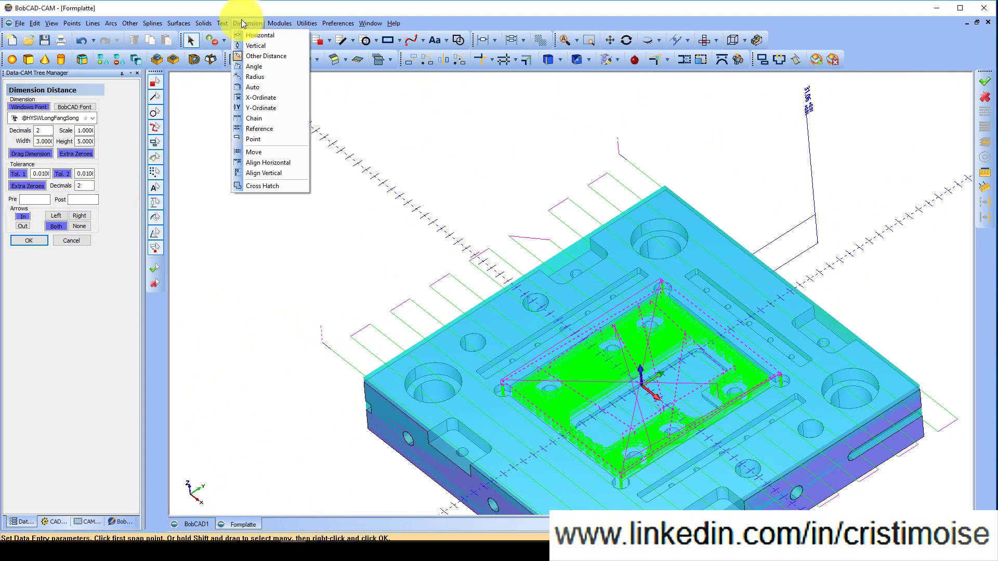
pyautogui.click(479, 178)
pyautogui.scroll(3, 647, 317)
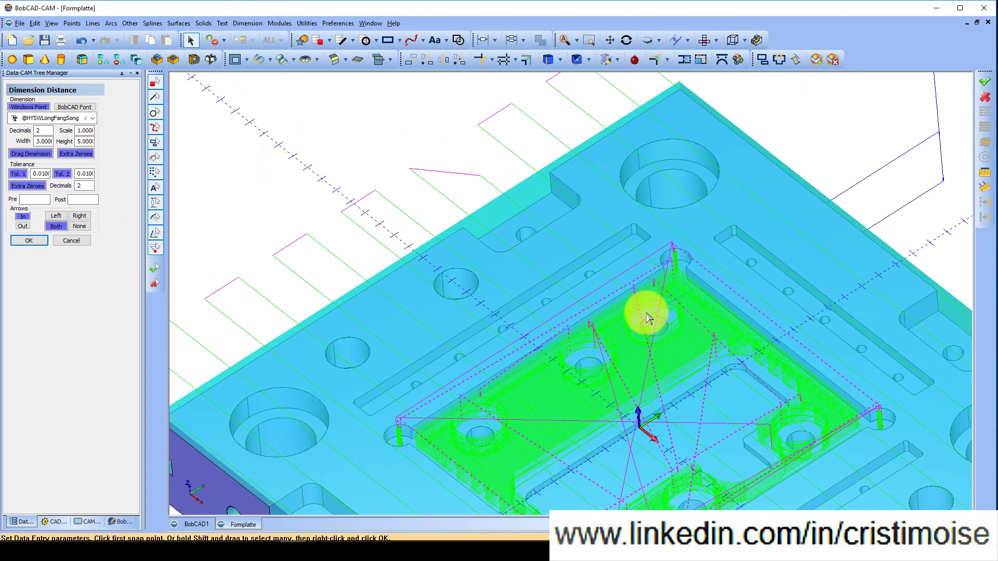
pyautogui.scroll(3, 647, 316)
pyautogui.click(637, 329)
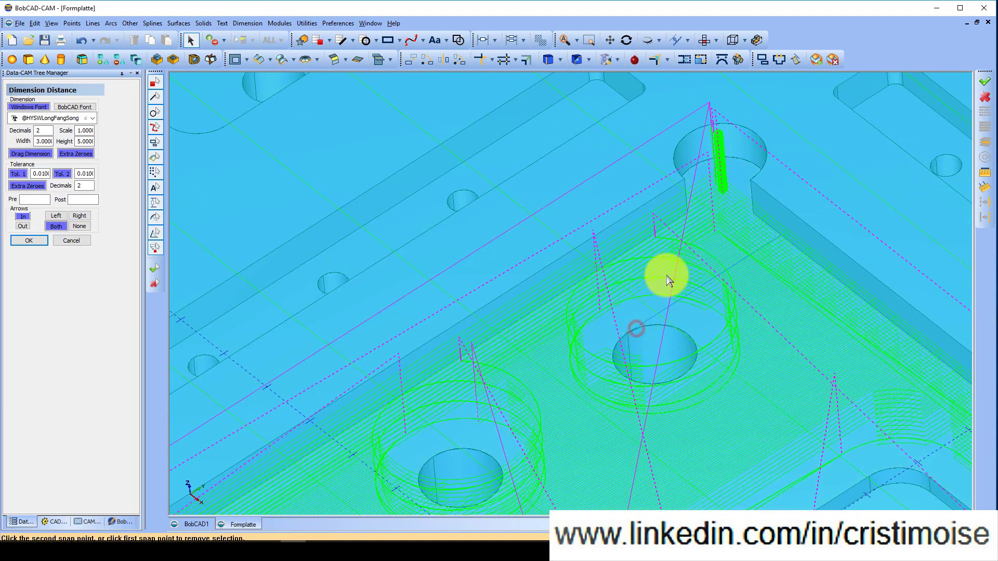
pyautogui.scroll(-6, 668, 273)
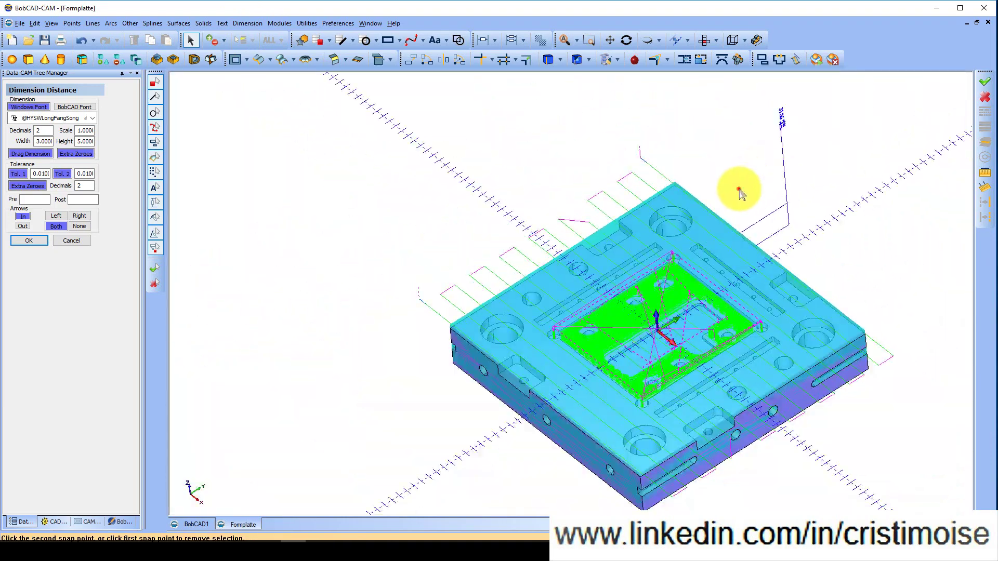
pyautogui.click(738, 189)
pyautogui.click(70, 240)
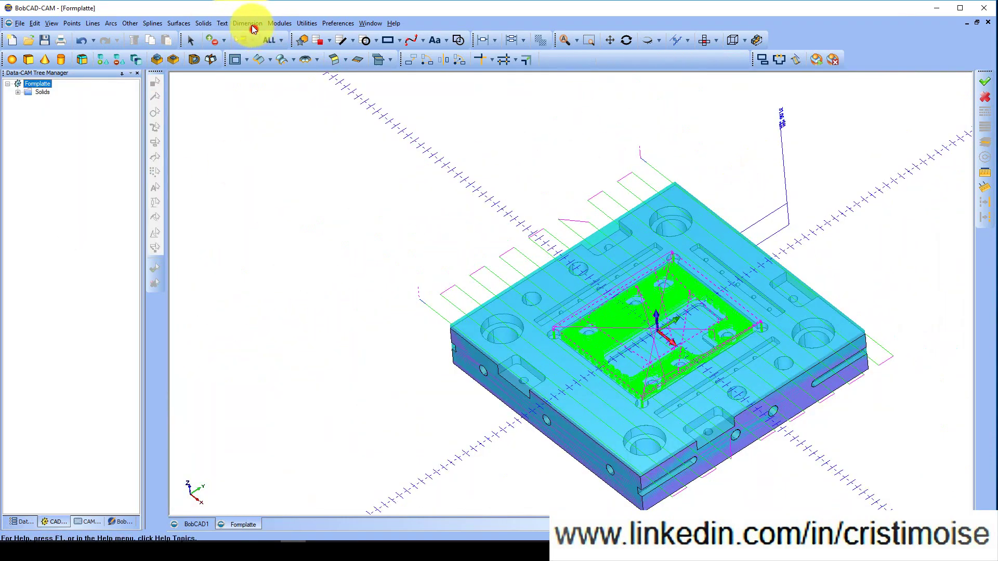
# Add an Auto dimension to the corner hole of the central pocket, place it beside the plate, and return to the milling job tree.
pyautogui.click(253, 24)
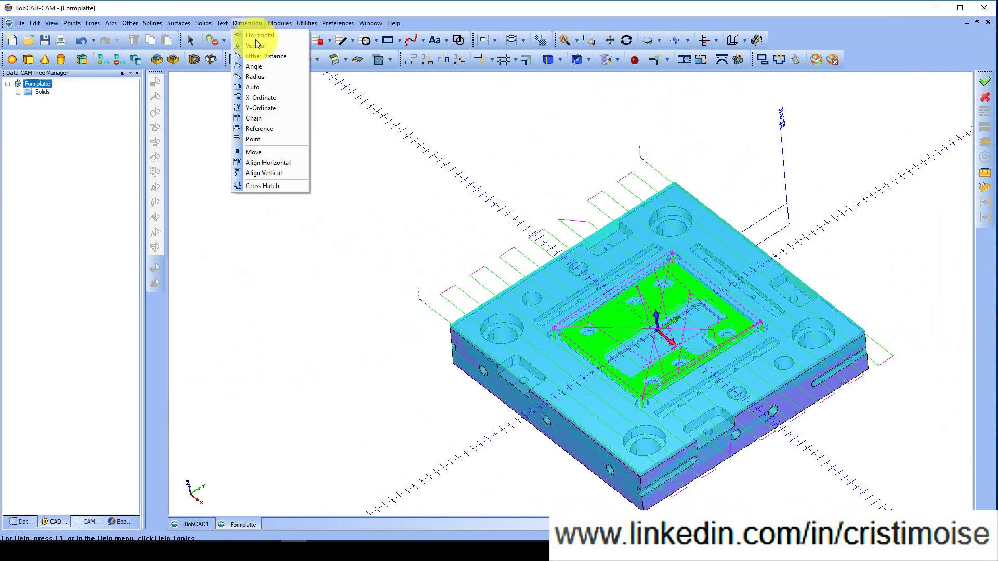
pyautogui.click(255, 87)
pyautogui.scroll(-3, 671, 286)
pyautogui.scroll(5, 673, 287)
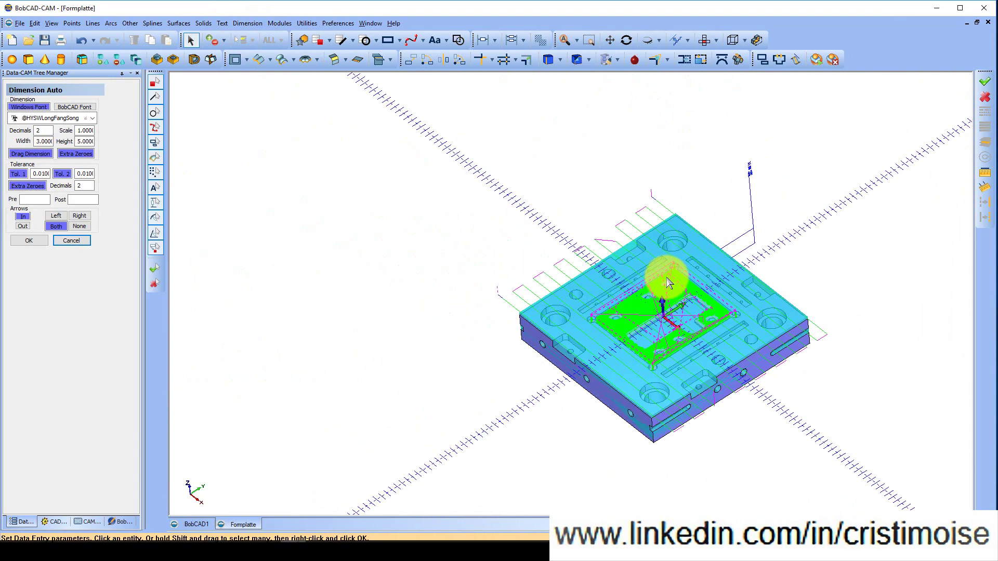
pyautogui.click(668, 306)
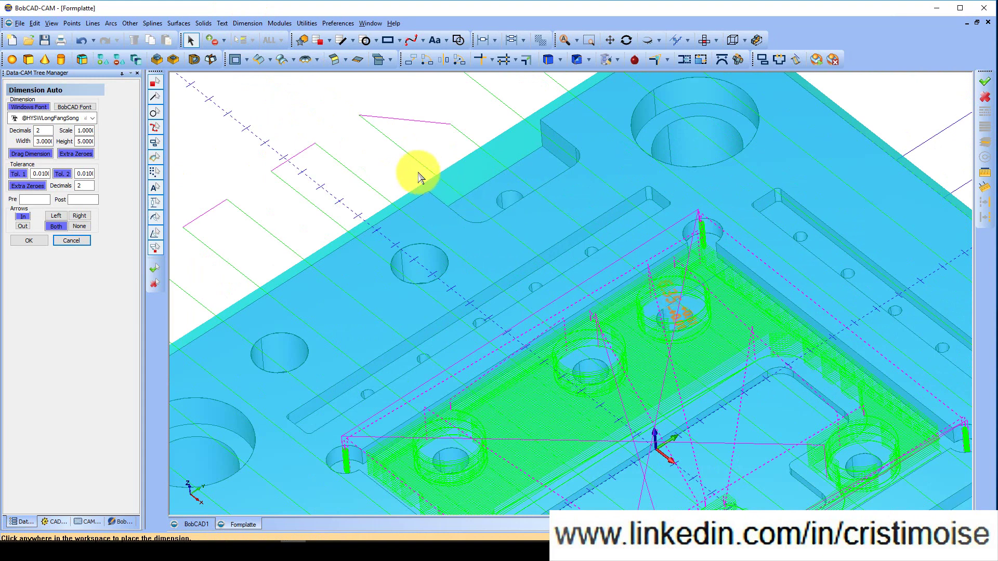
pyautogui.click(354, 144)
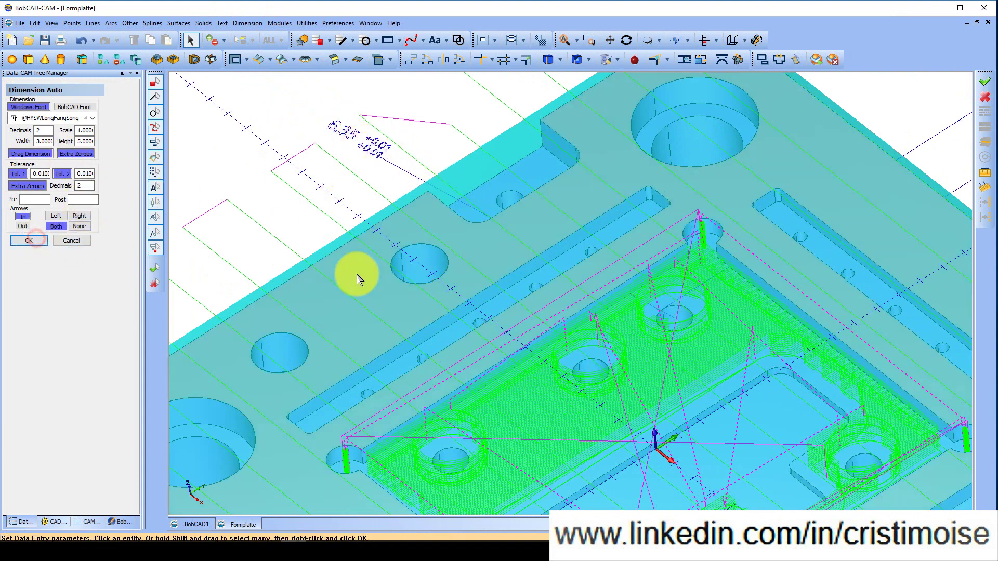
pyautogui.click(73, 240)
pyautogui.scroll(-3, 489, 284)
pyautogui.scroll(-4, 489, 285)
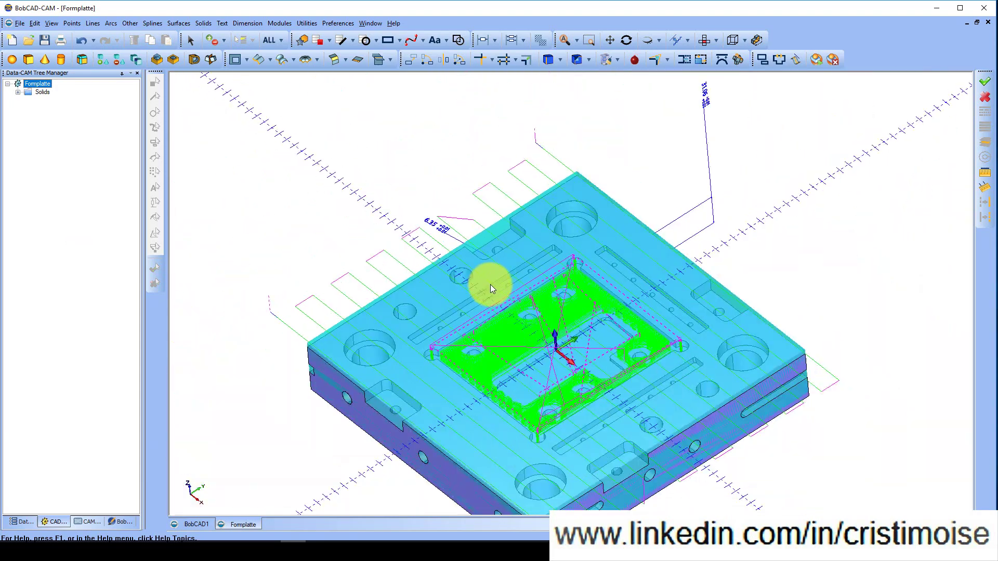
pyautogui.click(87, 521)
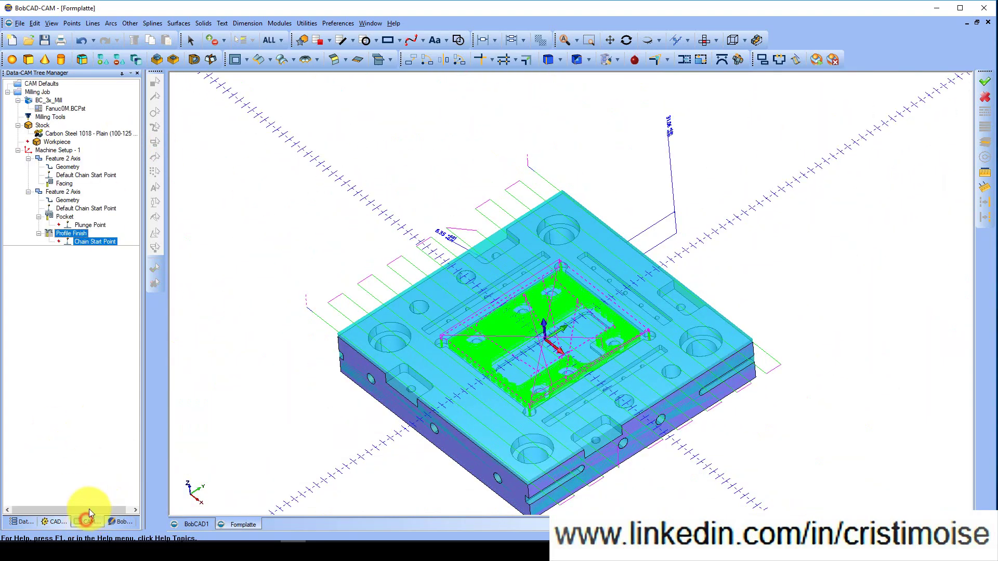
pyautogui.click(81, 232)
pyautogui.rightClick(59, 153)
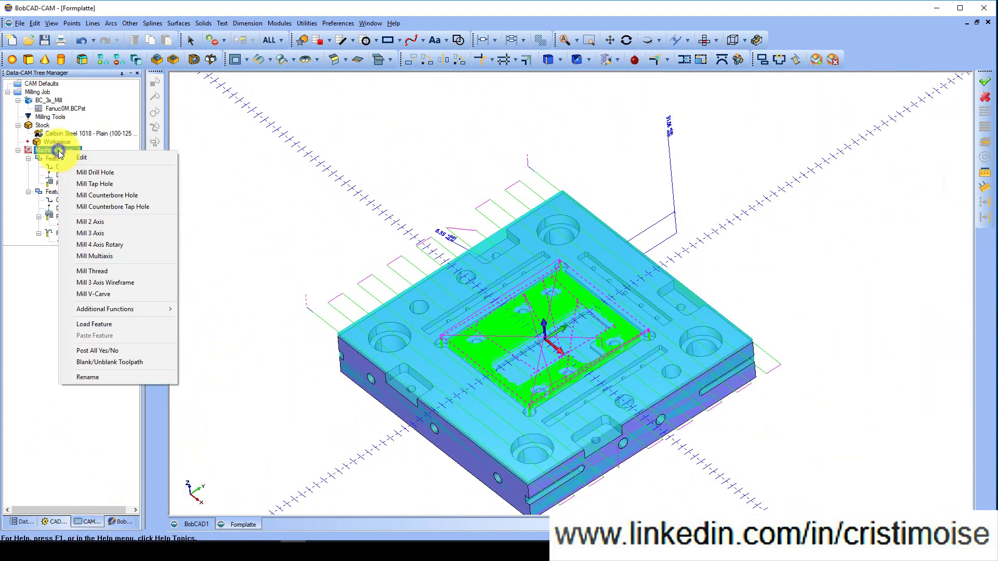
pyautogui.click(104, 221)
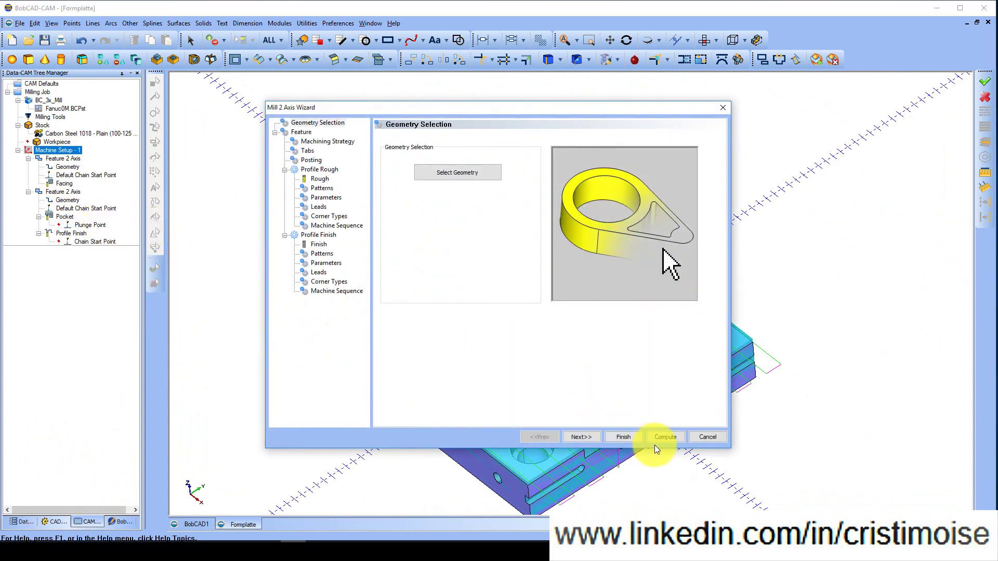
pyautogui.click(708, 437)
# Start a Mill Drill Hole feature under Machine Setup - 1 and begin selecting its hole geometry.
pyautogui.rightClick(72, 151)
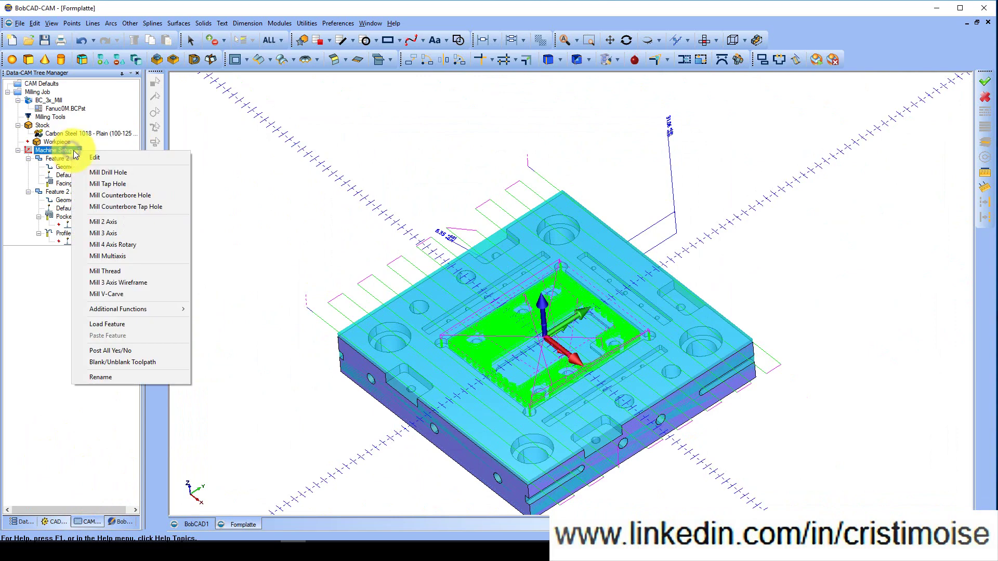
pyautogui.click(117, 174)
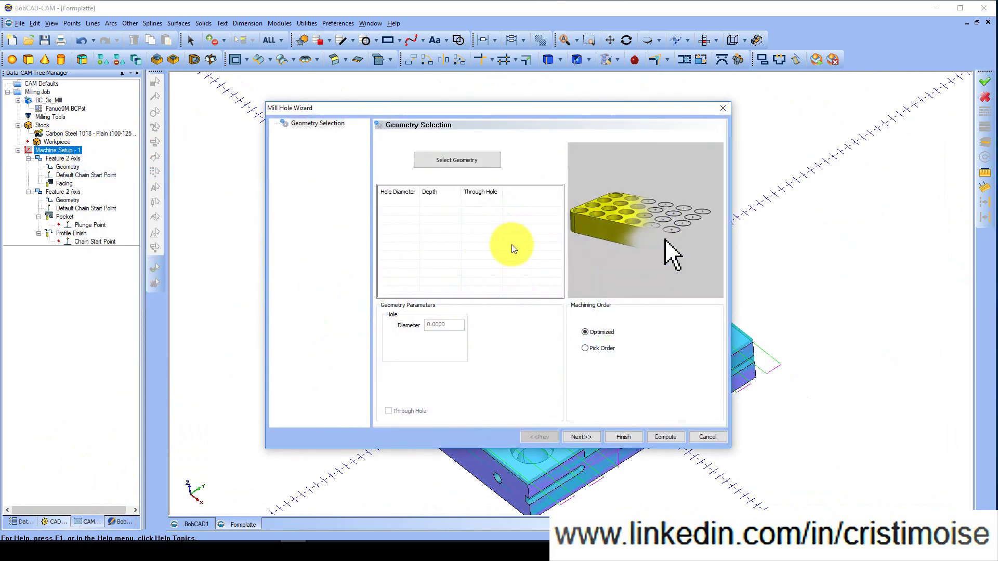
pyautogui.click(472, 167)
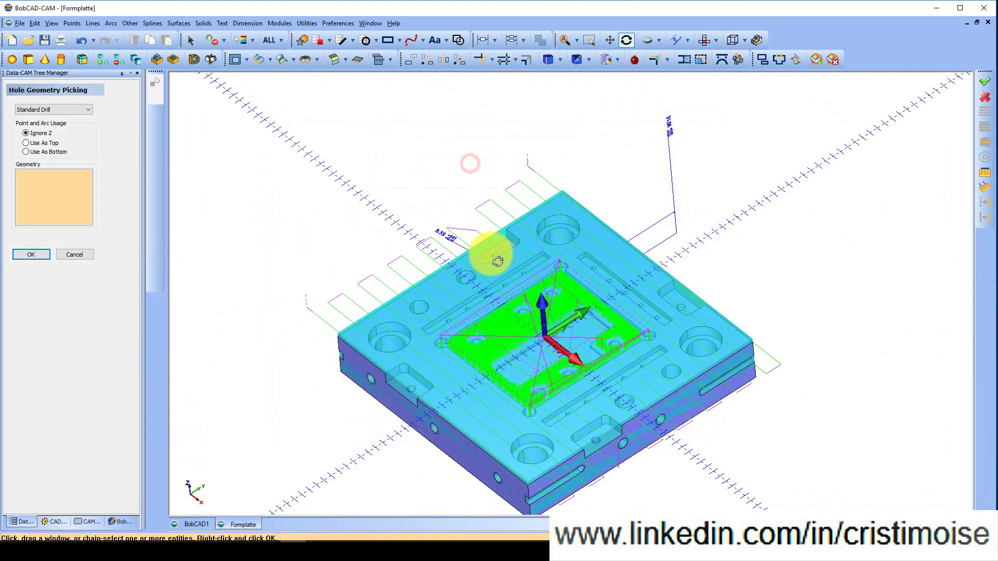
# Pick the pocket floor holes as Standard Drill geometry: the three along the wide side and the first one on the opposite side.
pyautogui.scroll(5, 497, 336)
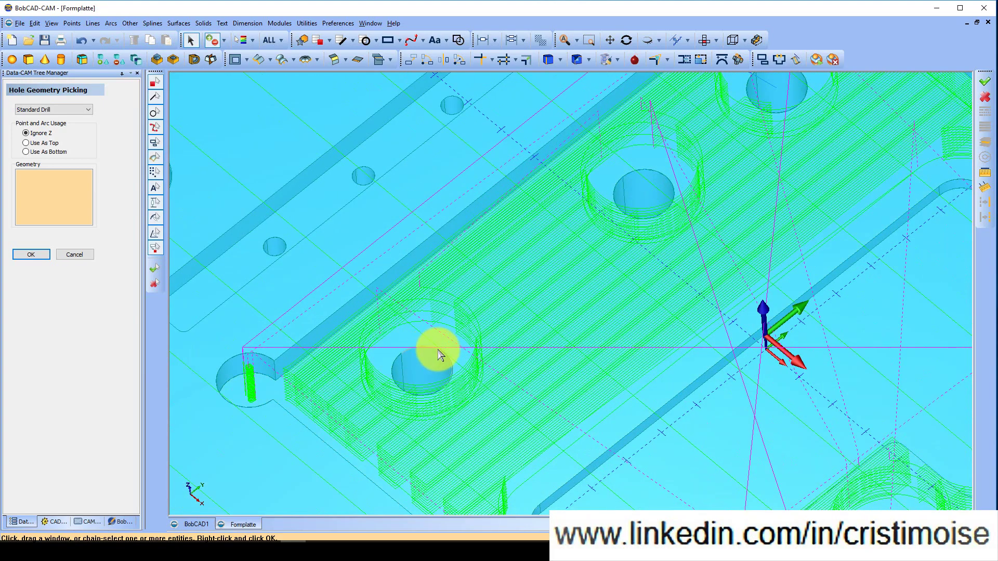
pyautogui.click(438, 349)
pyautogui.click(644, 169)
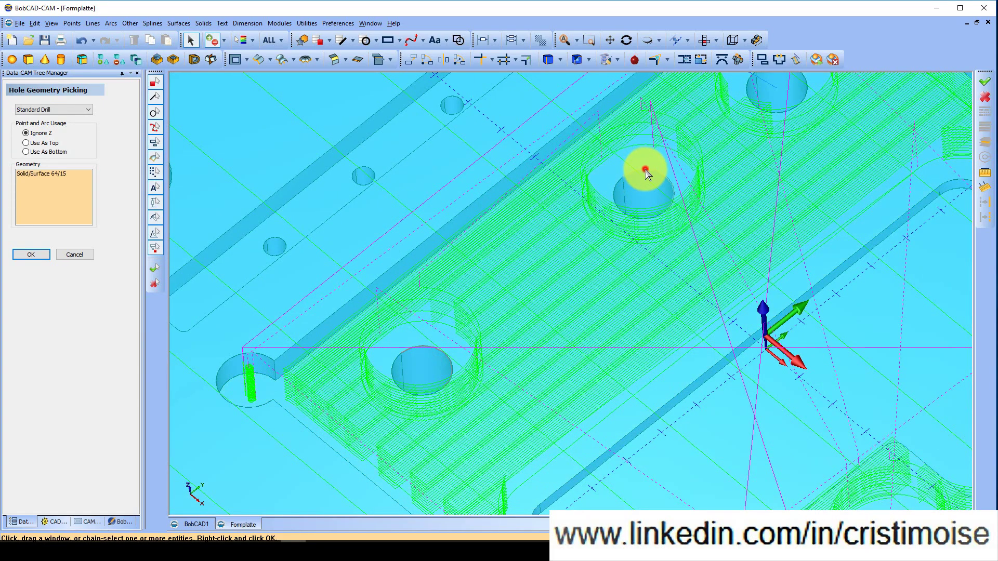
pyautogui.click(778, 120)
pyautogui.scroll(-3, 731, 160)
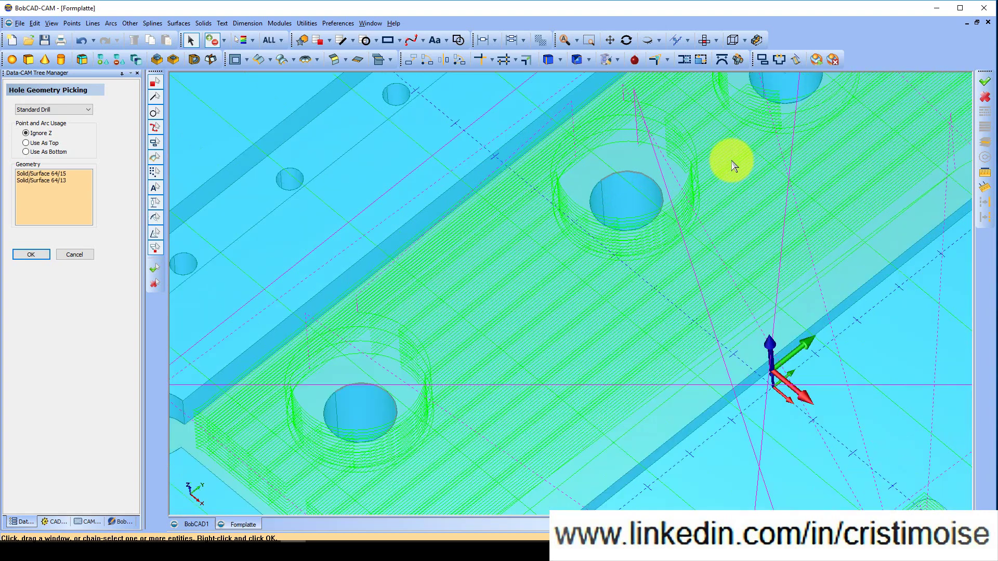
pyautogui.click(799, 83)
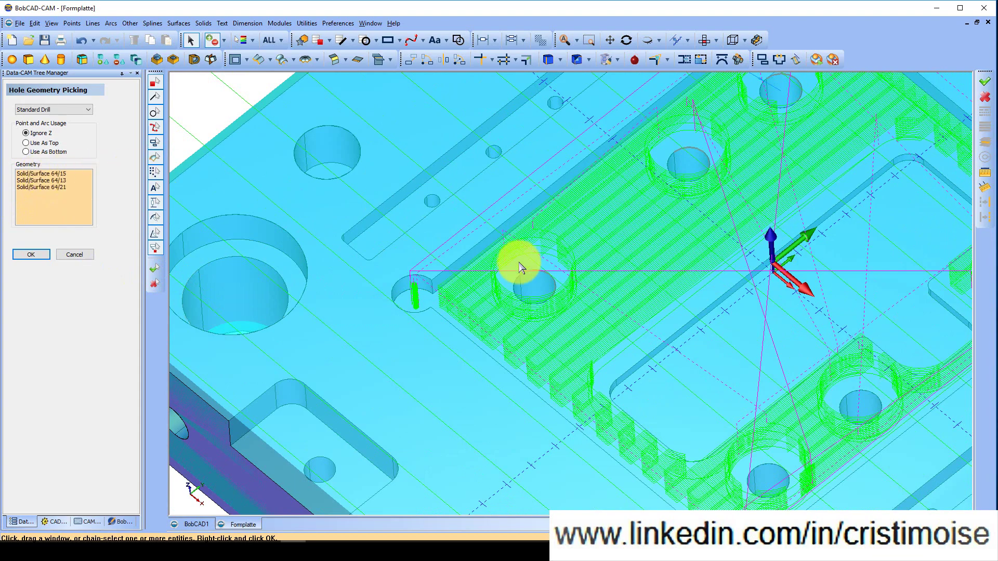
pyautogui.scroll(1, 499, 308)
pyautogui.scroll(-1, 556, 316)
pyautogui.scroll(-2, 655, 320)
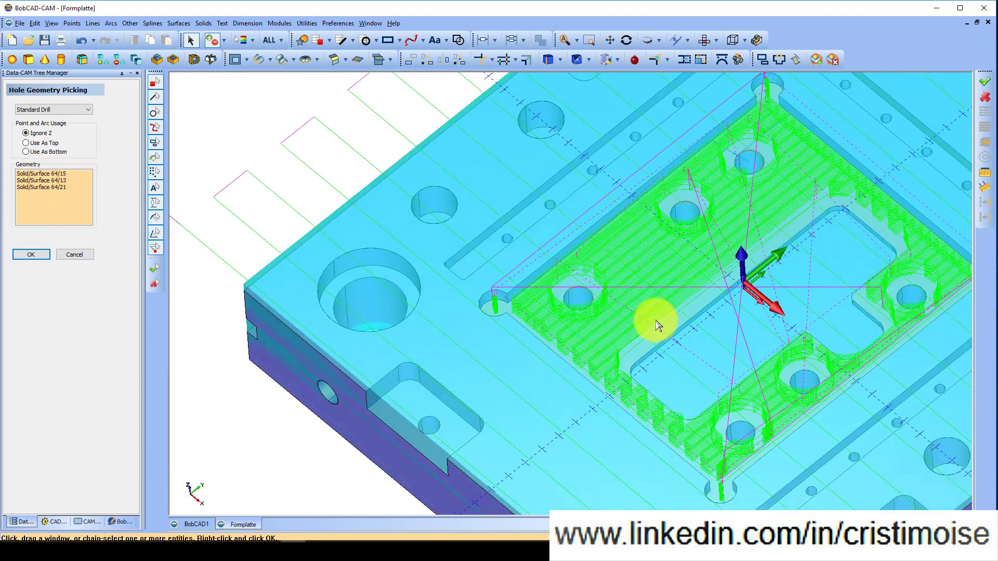
pyautogui.click(908, 289)
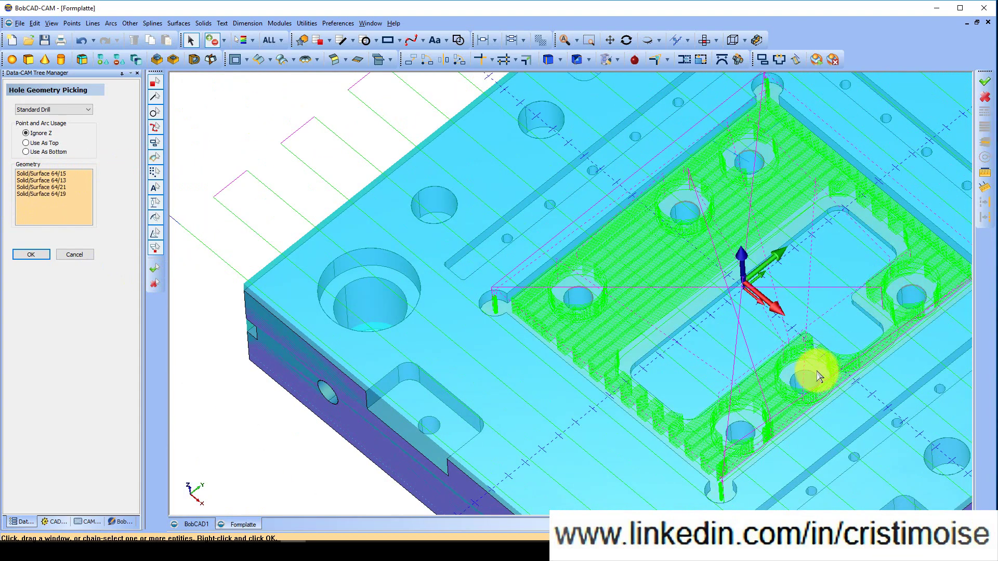
# Add the last two unselected holes in the central pocket to the standard drill geometry and accept the hole selection.
pyautogui.click(813, 376)
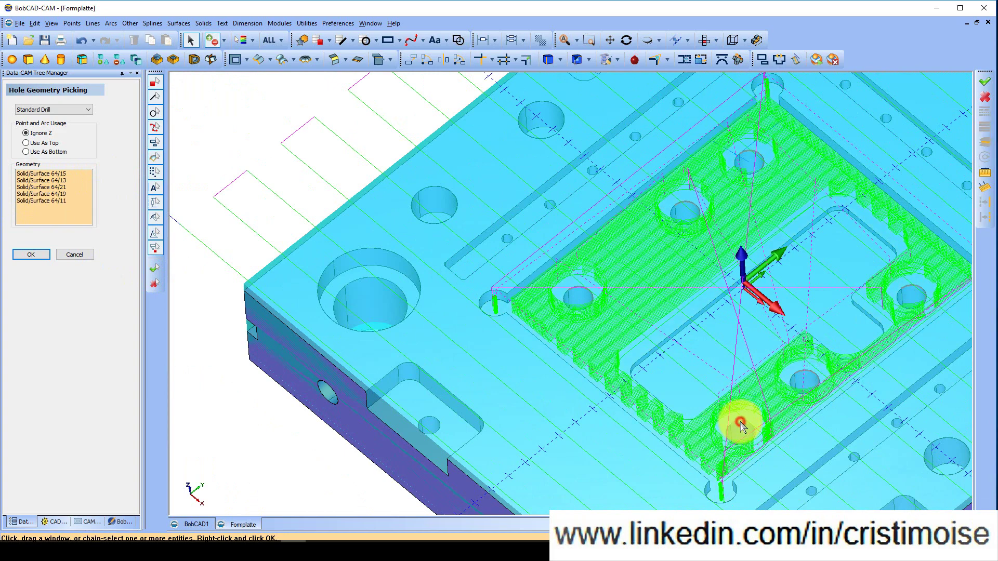
pyautogui.click(740, 424)
pyautogui.click(31, 254)
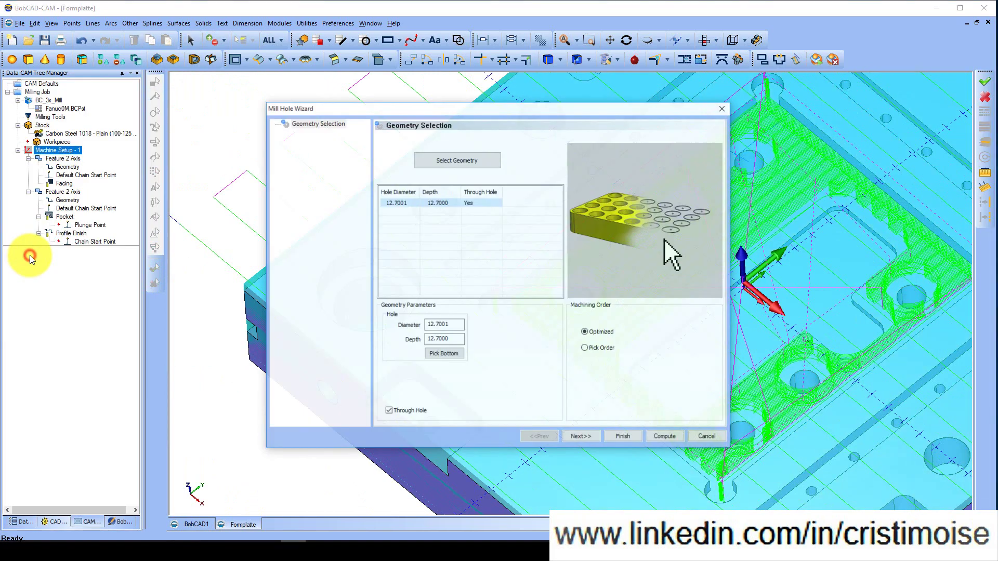
# Set the through holes' diameter to 6.35 and depth to 31, and continue to the feature settings.
pyautogui.doubleClick(450, 325)
pyautogui.write('6.35')
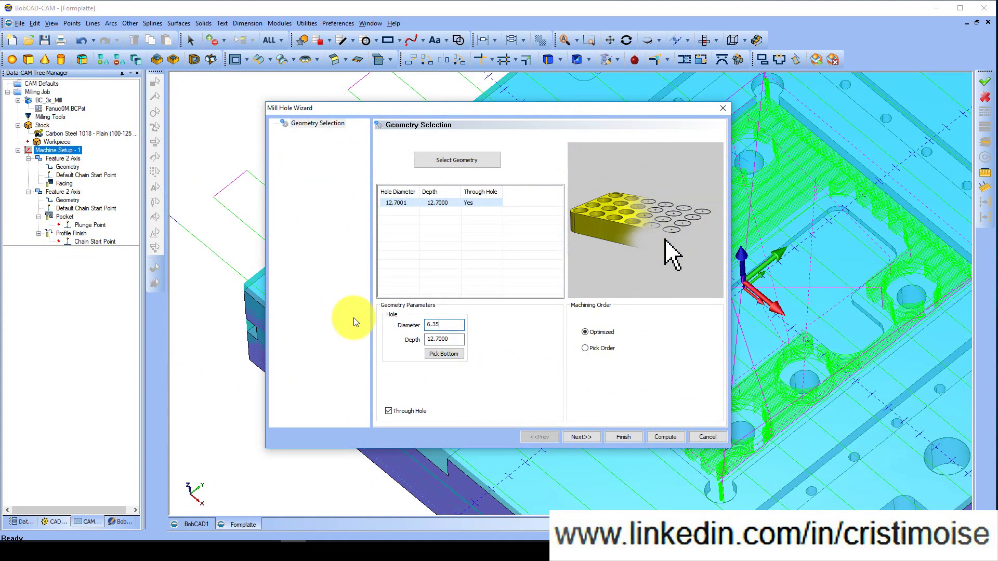
pyautogui.doubleClick(456, 339)
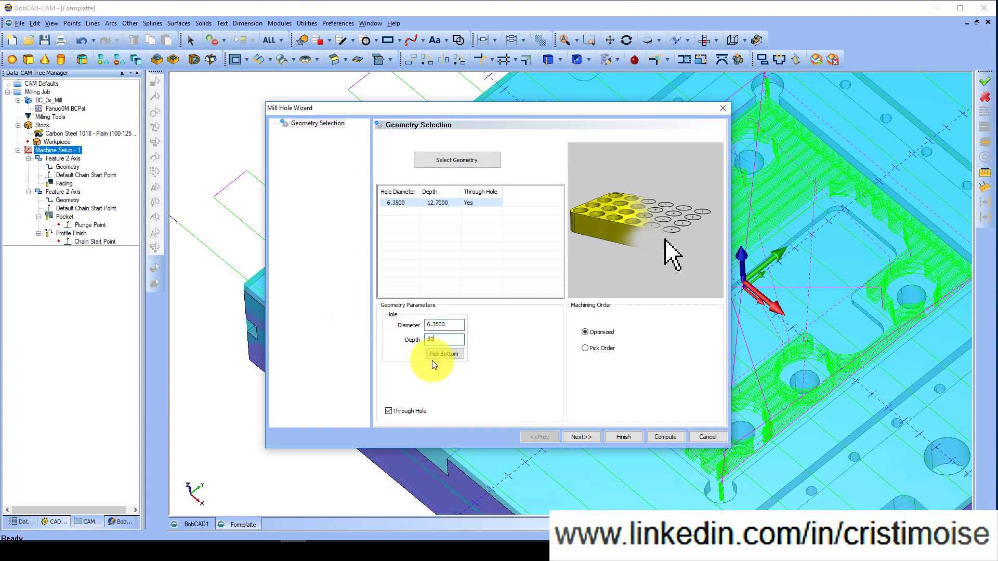
pyautogui.click(576, 437)
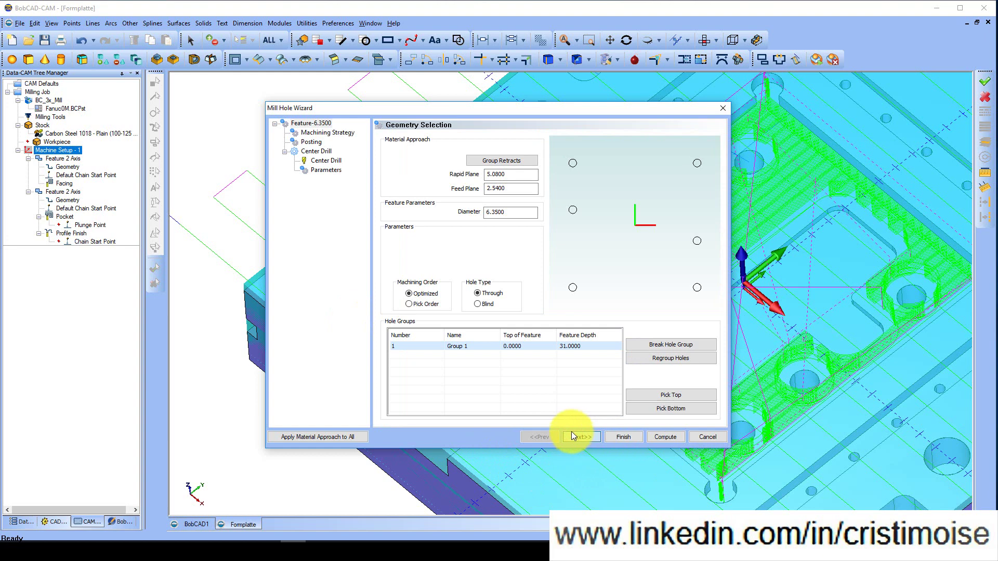
# Set the hole feature's rapid plane to 50 and feed plane to 2, and continue to the machining strategy.
pyautogui.doubleClick(517, 178)
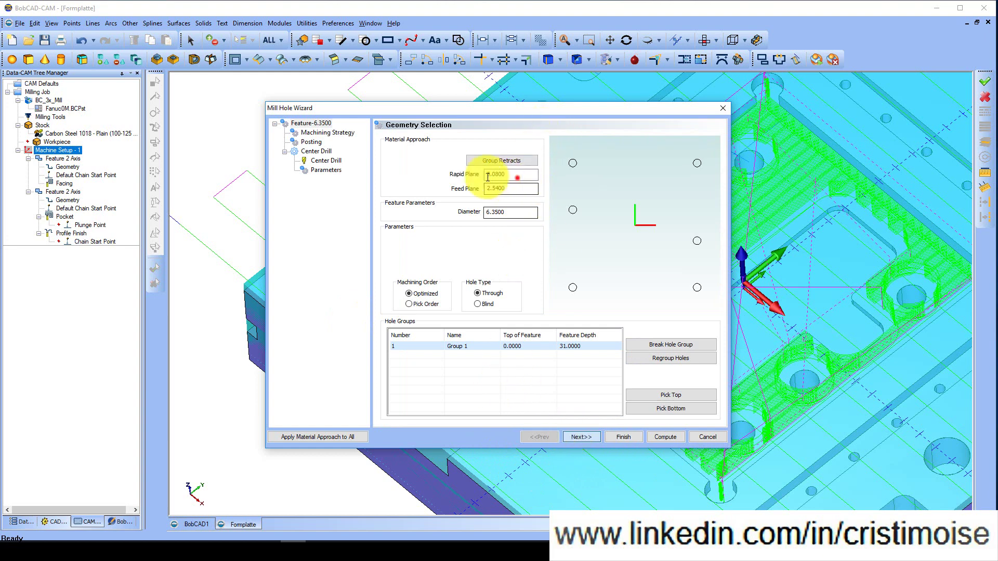
pyautogui.write('50')
pyautogui.doubleClick(515, 188)
pyautogui.write('2')
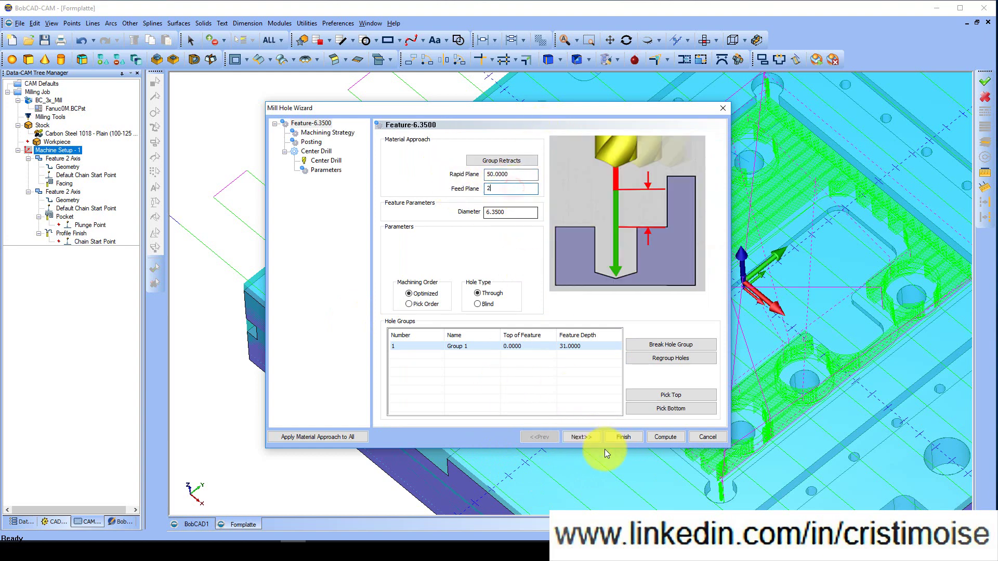
pyautogui.click(588, 438)
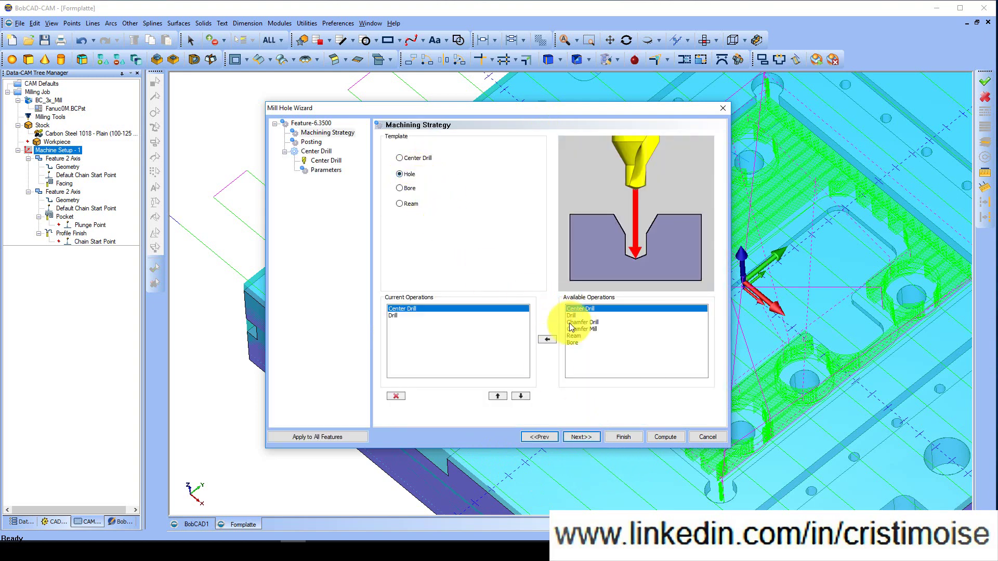
# Use the Hole template with Center Drill and Drill operations, and accept the posting settings with work offset 1.
pyautogui.click(446, 316)
pyautogui.click(578, 322)
pyautogui.click(575, 316)
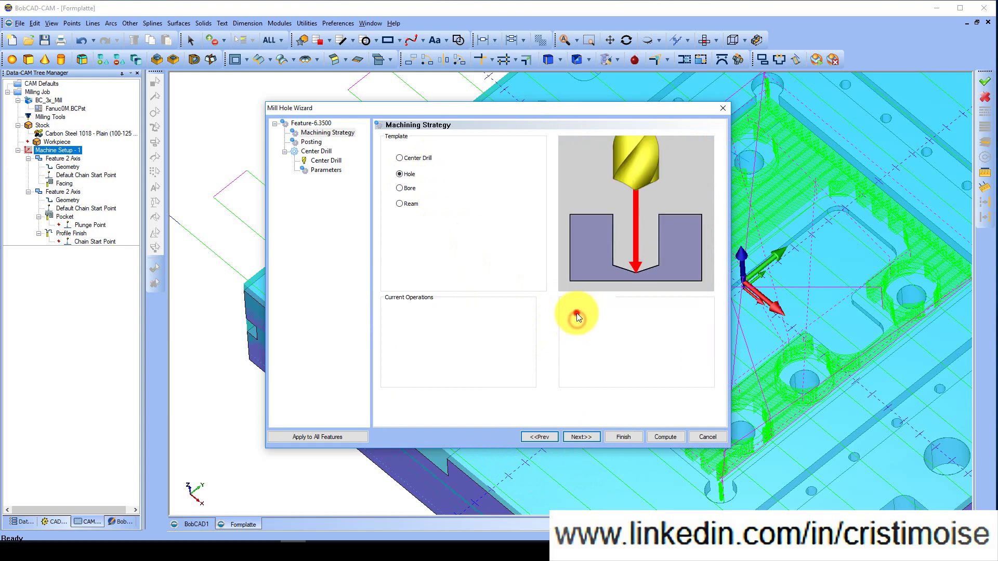
pyautogui.click(582, 436)
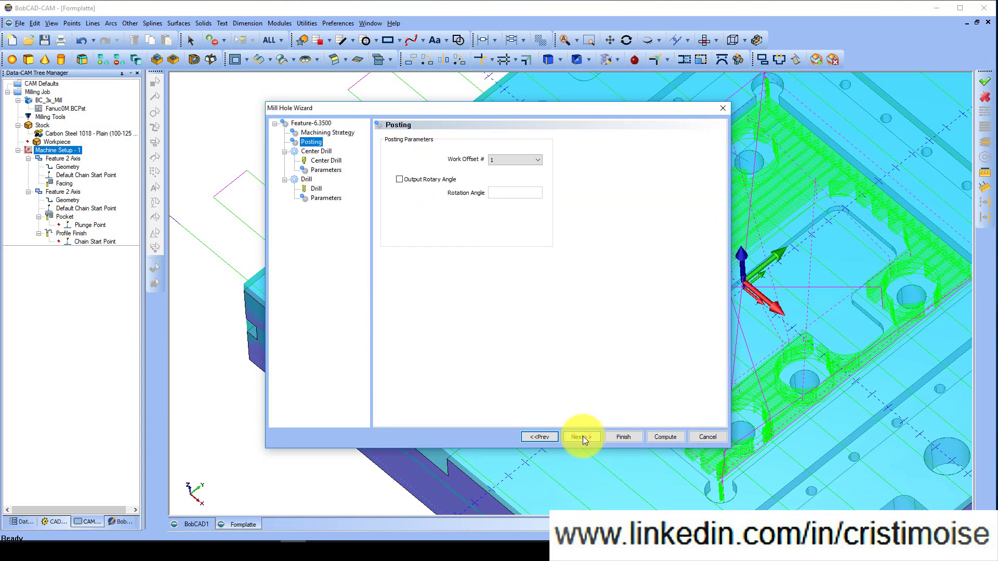
pyautogui.click(587, 437)
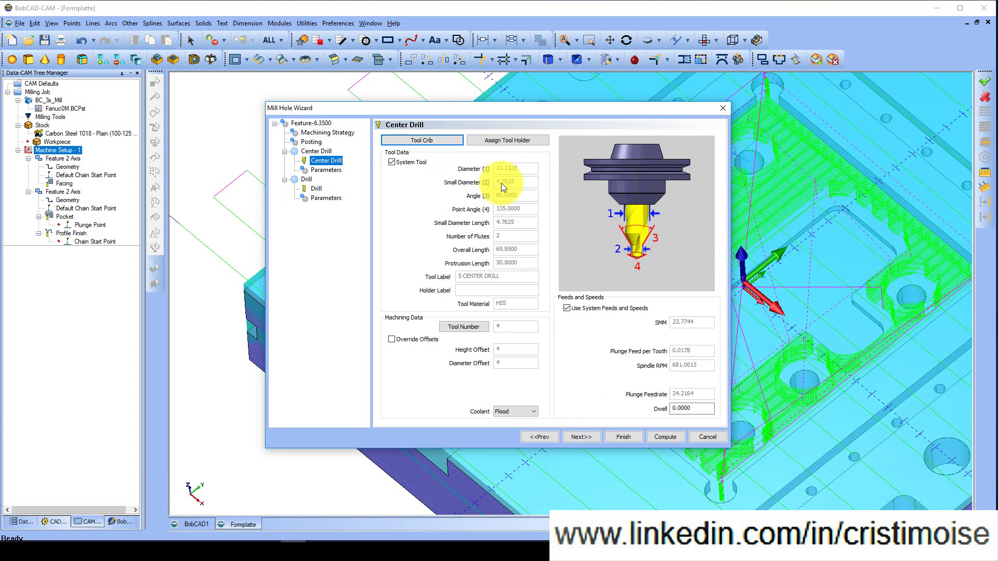
# Disable the system tool for the center drill and set its tool diameter to 6.35.
pyautogui.click(416, 162)
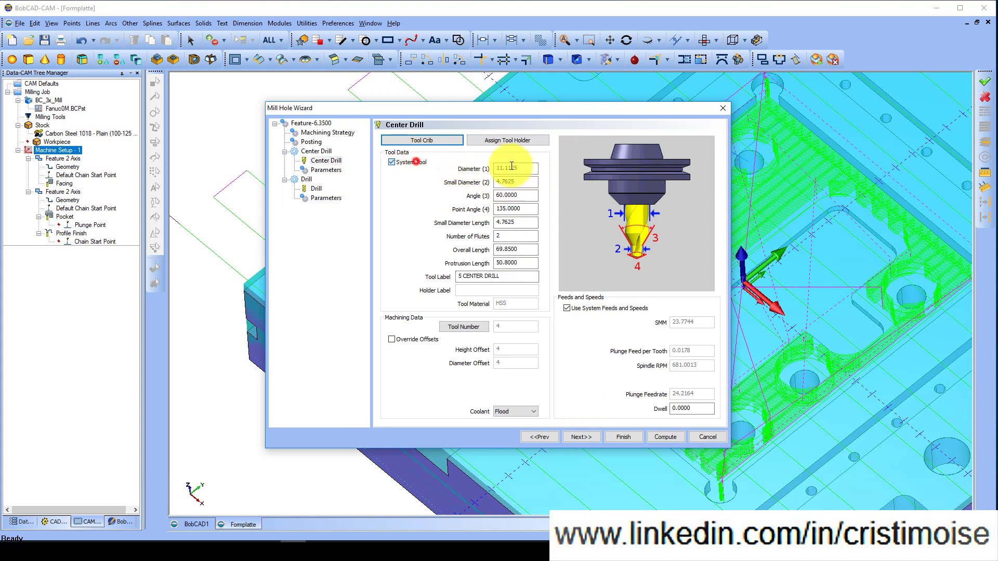
pyautogui.click(526, 167)
pyautogui.write('6.35')
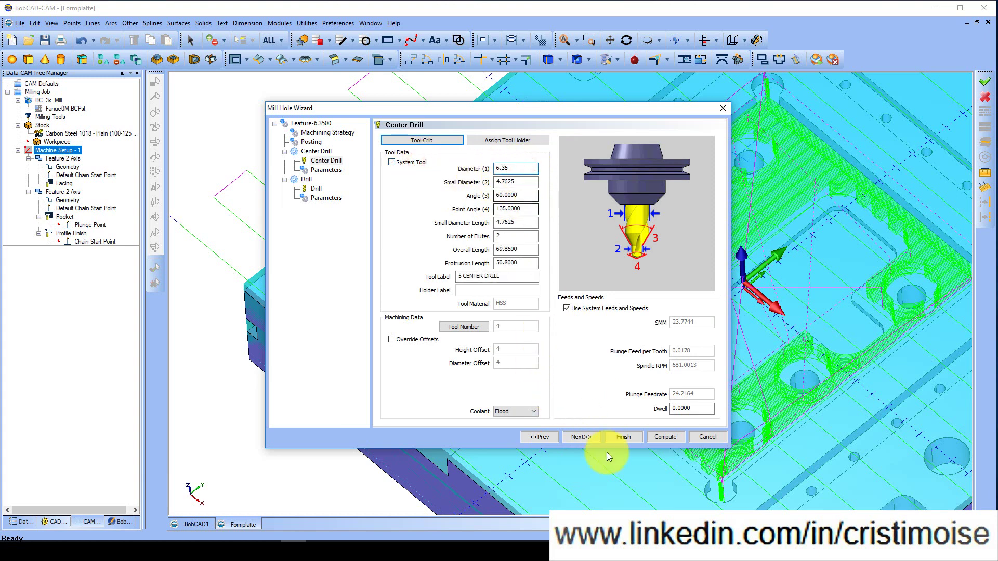
pyautogui.click(574, 437)
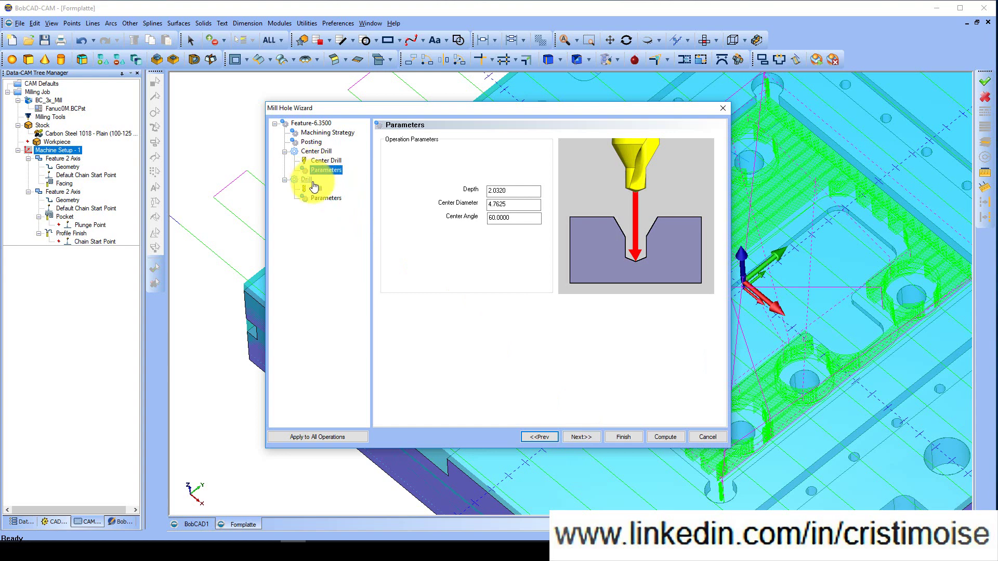
# Accept the center drill parameters and the drill tool data, and finish the Mill Hole Wizard.
pyautogui.click(593, 437)
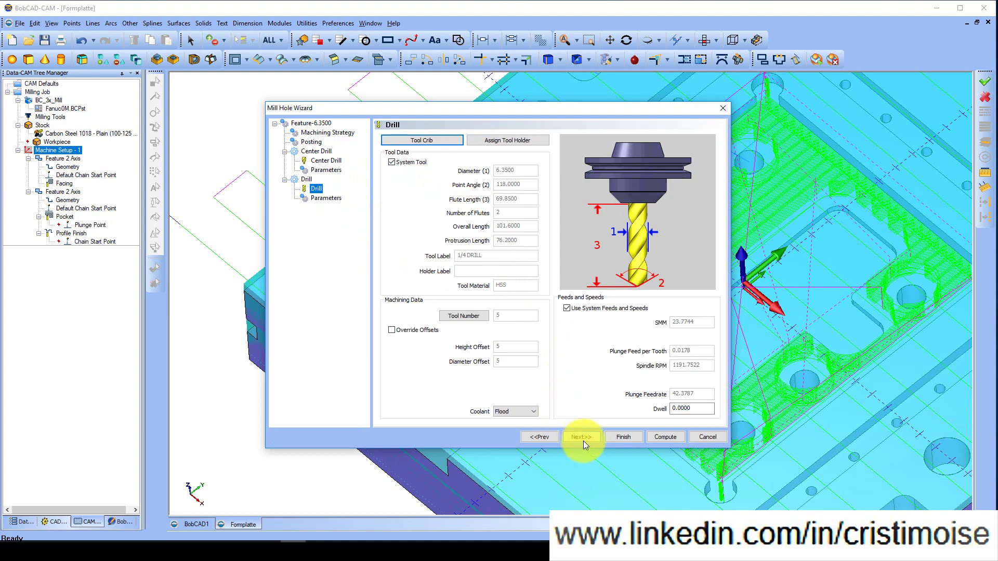
pyautogui.click(587, 438)
pyautogui.click(626, 438)
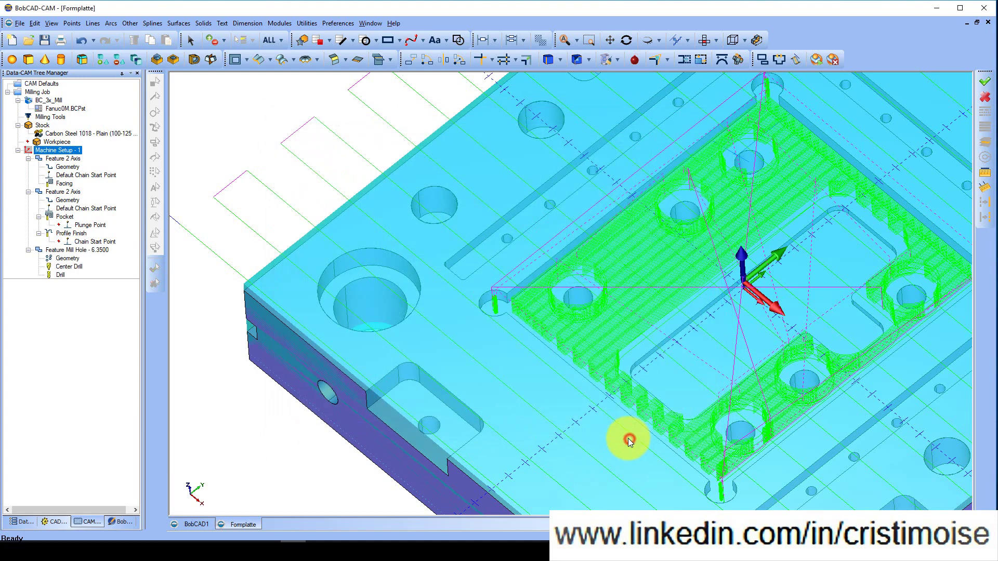
# Open the backplot of the hole feature's Center Drill operation, view the whole plate, and close the backplot.
pyautogui.rightClick(73, 265)
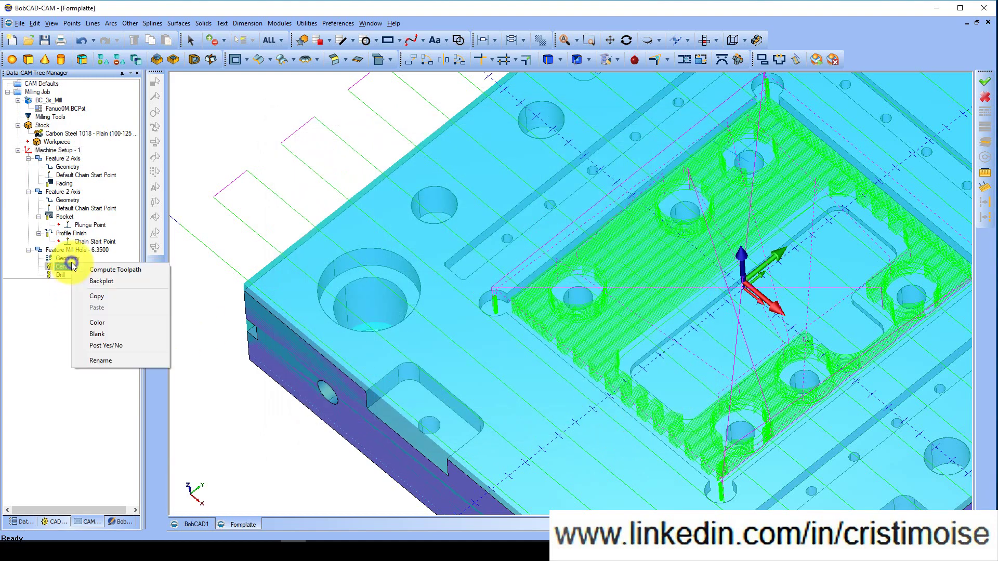
pyautogui.click(102, 281)
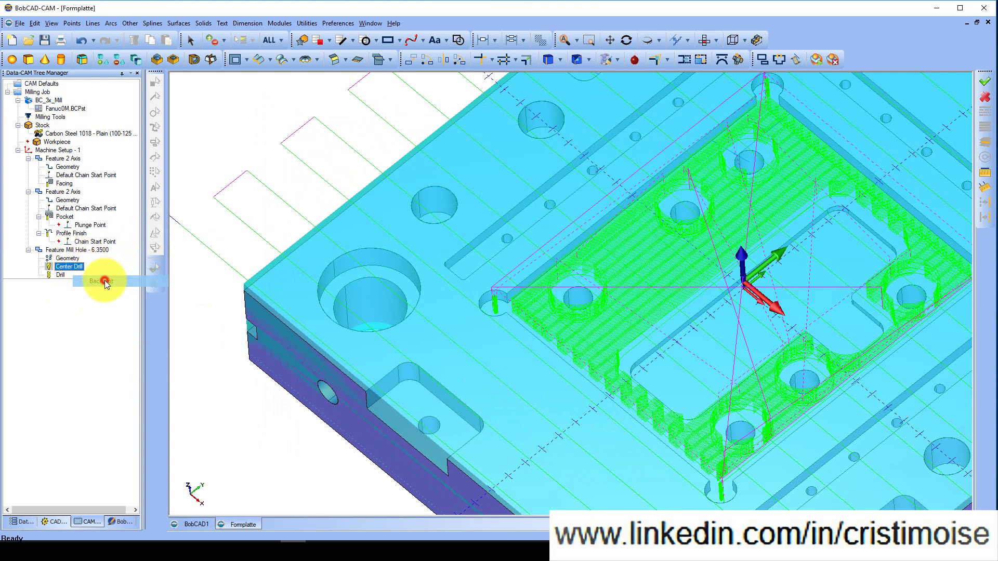
pyautogui.scroll(-1, 532, 383)
pyautogui.scroll(-2, 532, 382)
pyautogui.moveTo(532, 380)
pyautogui.mouseDown(button='middle')
pyautogui.moveTo(539, 359)
pyautogui.moveTo(545, 374)
pyautogui.mouseUp(button='middle')
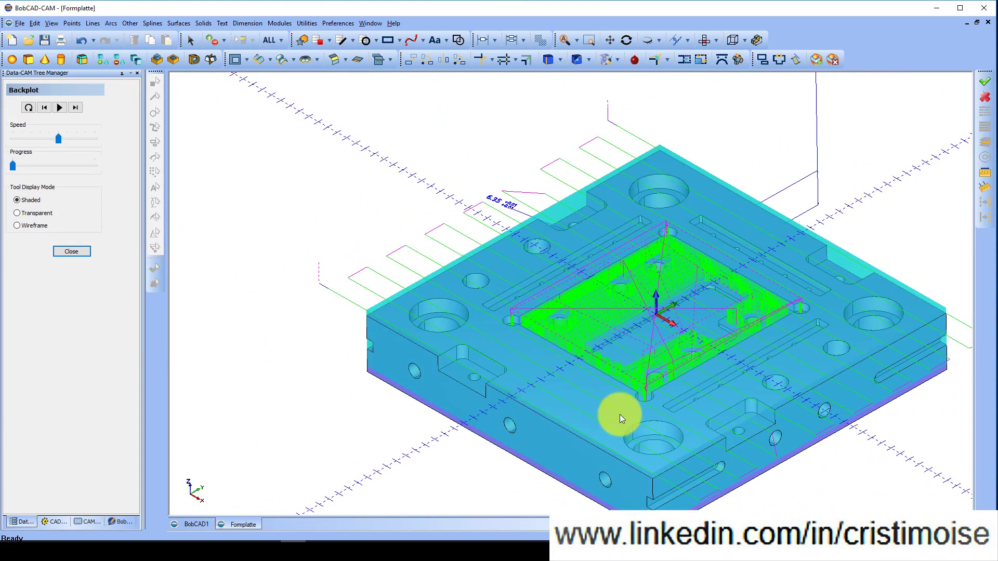
pyautogui.moveTo(619, 414); pyautogui.dragTo(270, 315, button='middle')
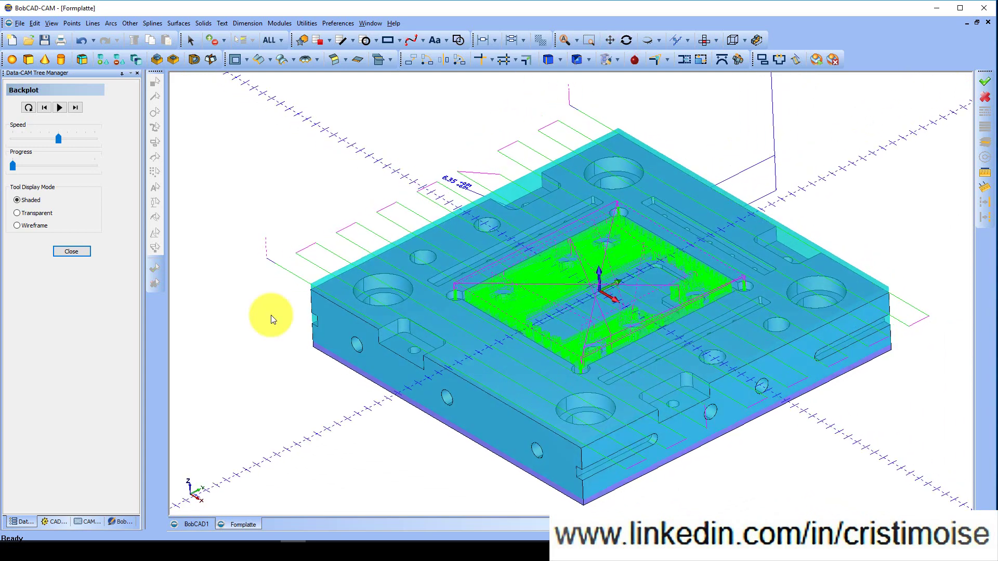
pyautogui.click(86, 251)
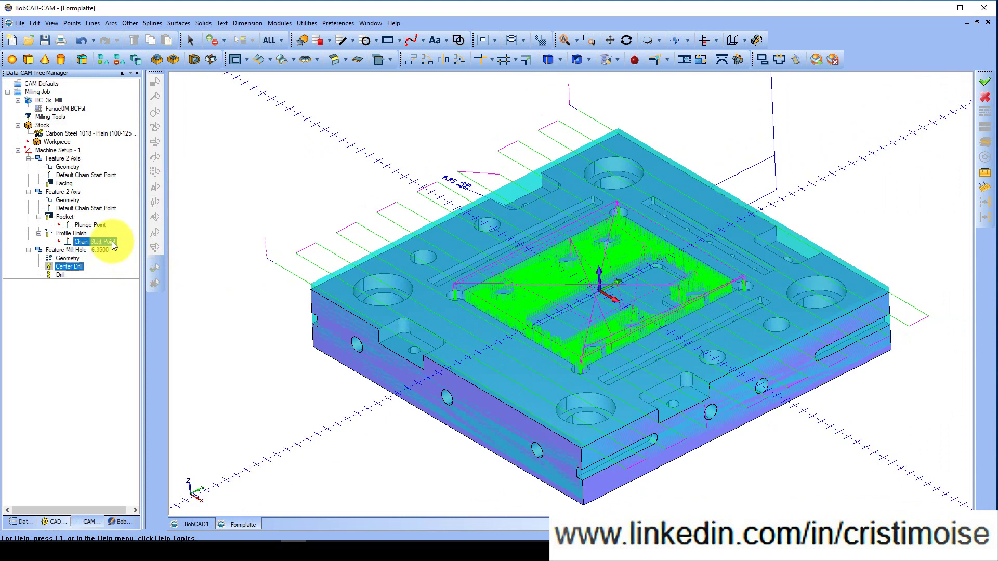
# Run the Milling Job simulation with the toolpath hidden and a faster run speed.
pyautogui.rightClick(39, 93)
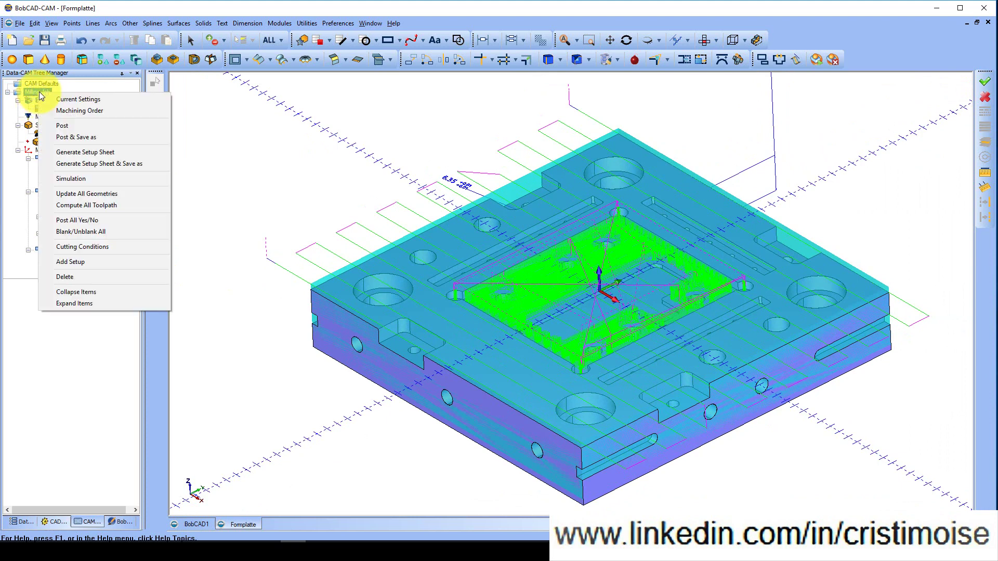
pyautogui.click(104, 179)
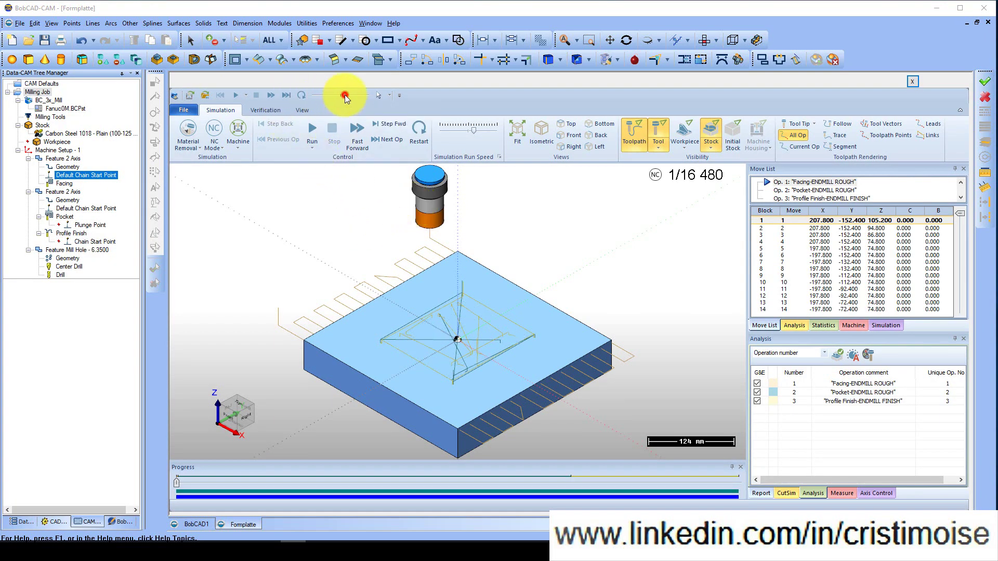
pyautogui.click(311, 132)
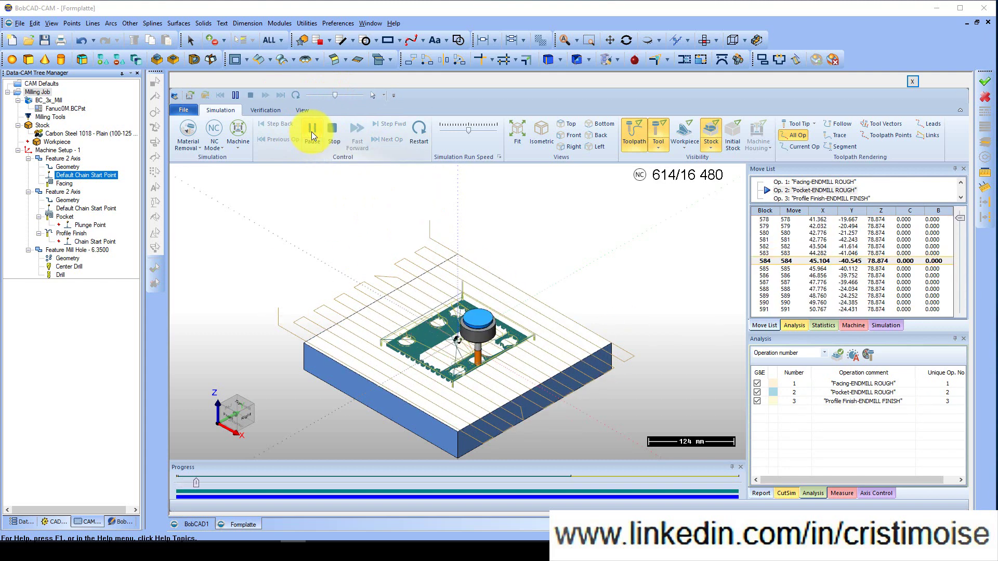
pyautogui.click(634, 133)
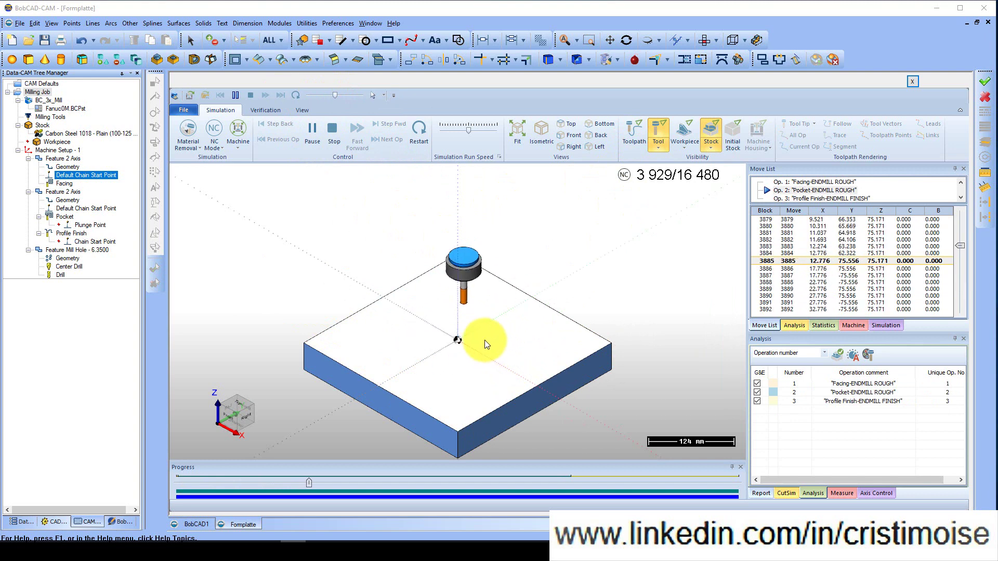
pyautogui.moveTo(468, 133); pyautogui.dragTo(487, 133)
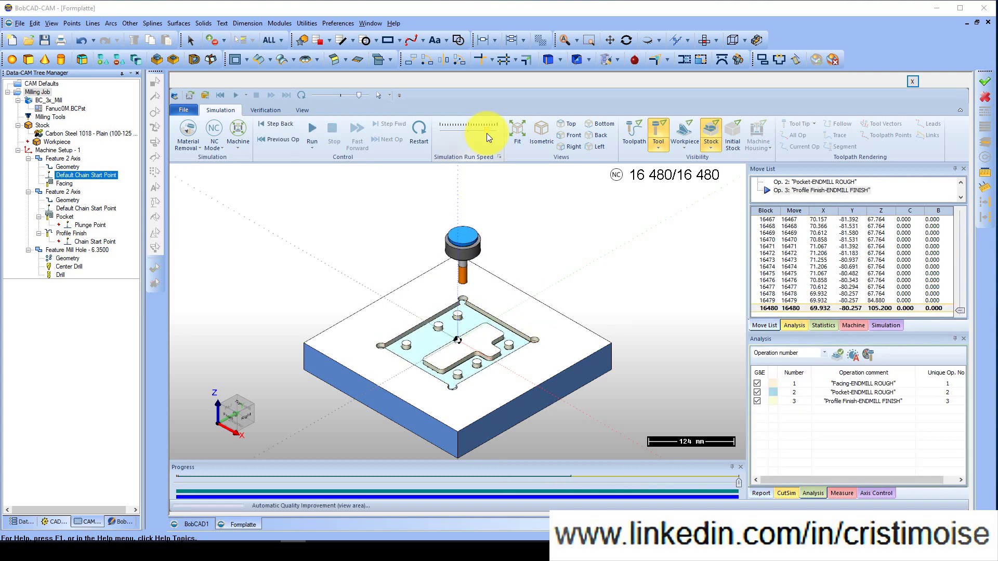
# Inspect the simulated central pocket up close and close the simulation.
pyautogui.scroll(5, 452, 353)
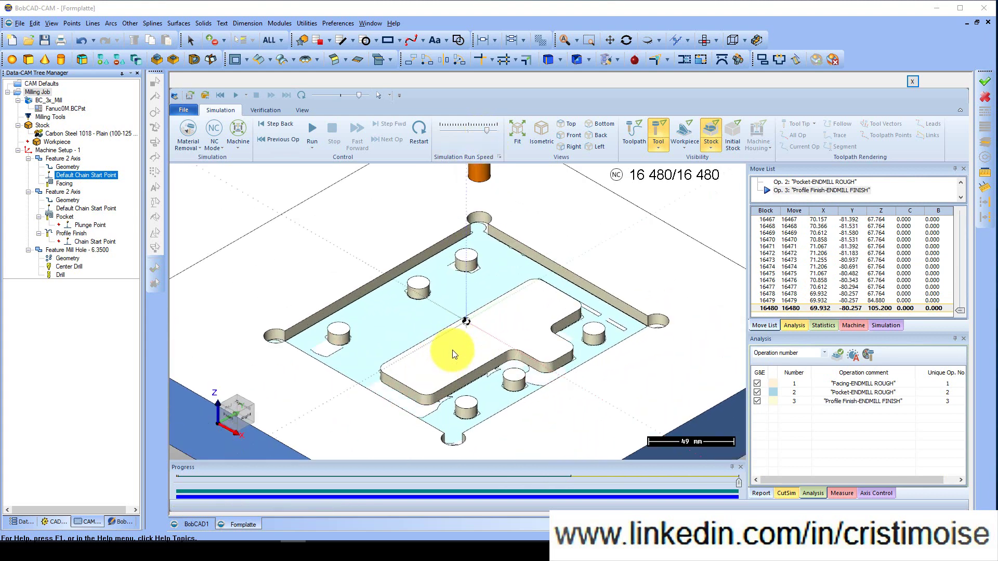
pyautogui.scroll(-2, 452, 351)
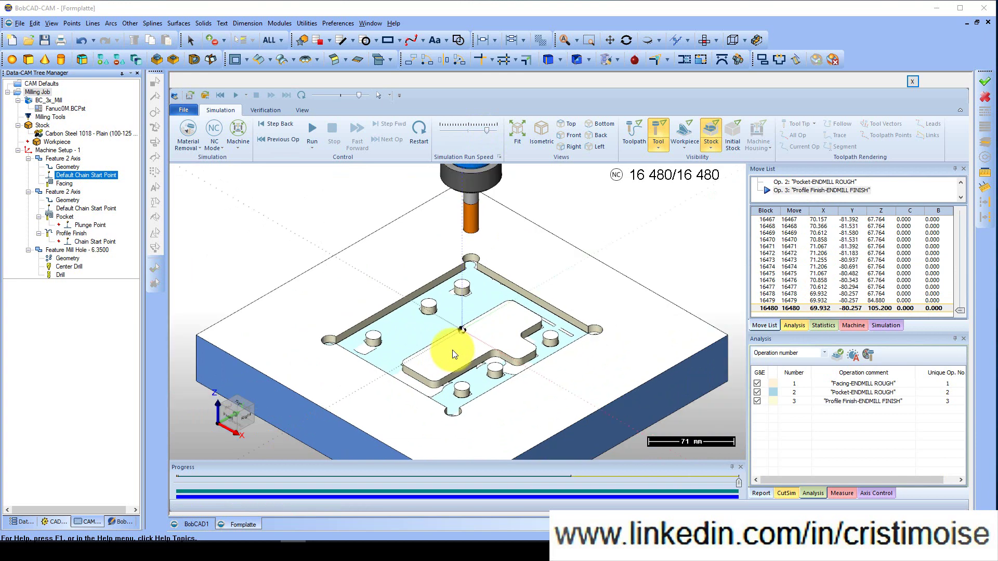
pyautogui.click(912, 82)
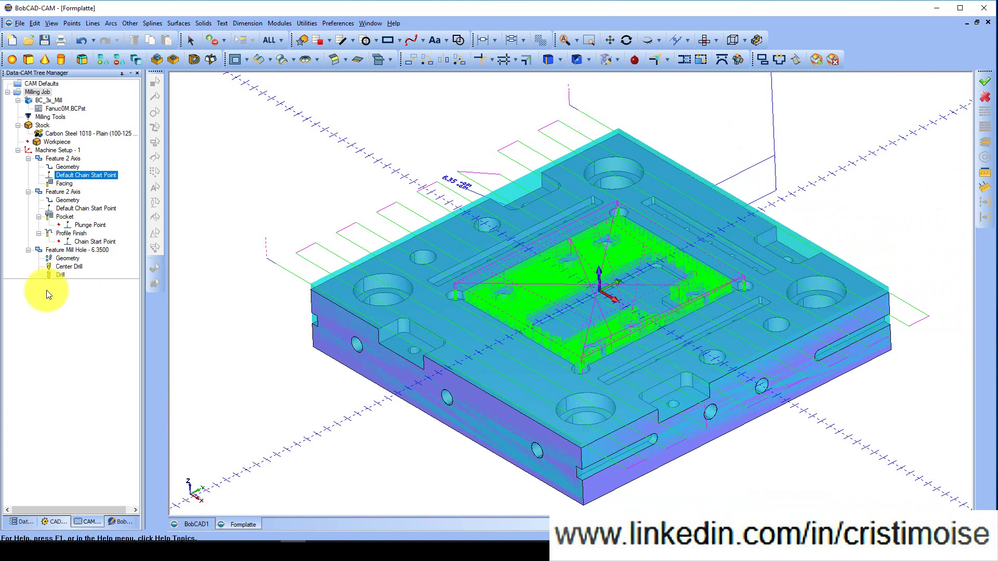
# Compute all toolpaths of the 6.35 mill hole feature and check the drilling moves on the plate.
pyautogui.click(62, 244)
pyautogui.rightClick(63, 248)
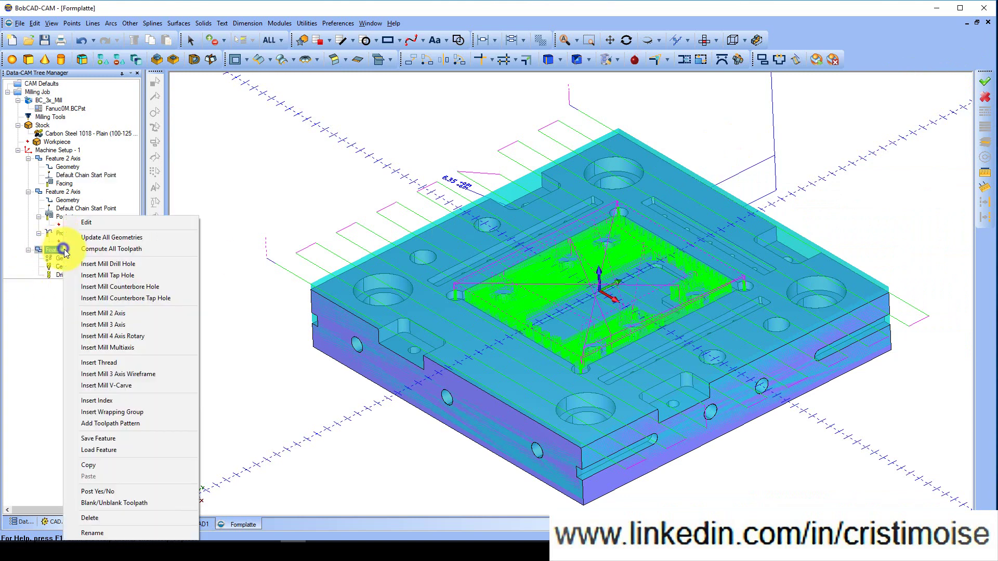
pyautogui.click(95, 238)
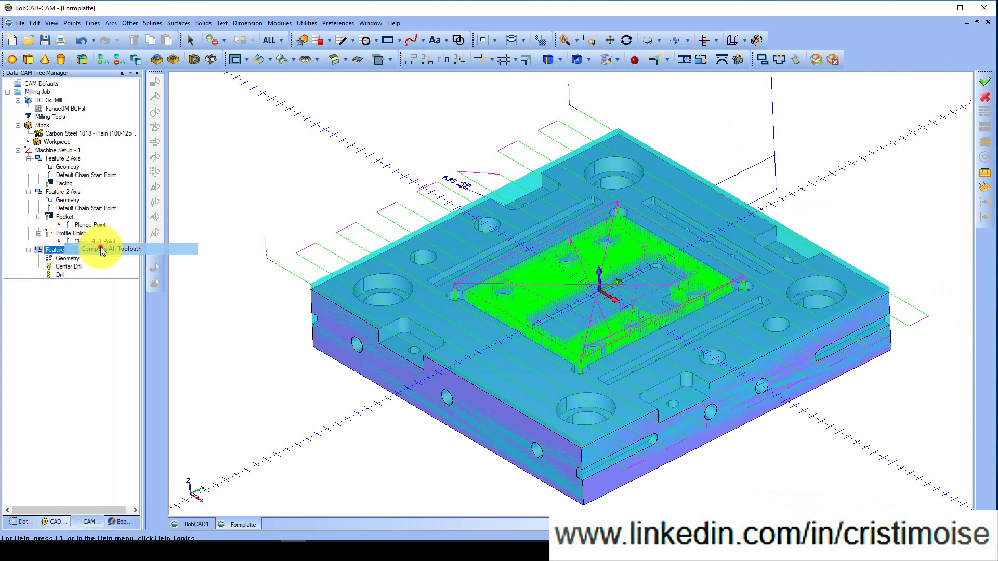
pyautogui.rightClick(71, 252)
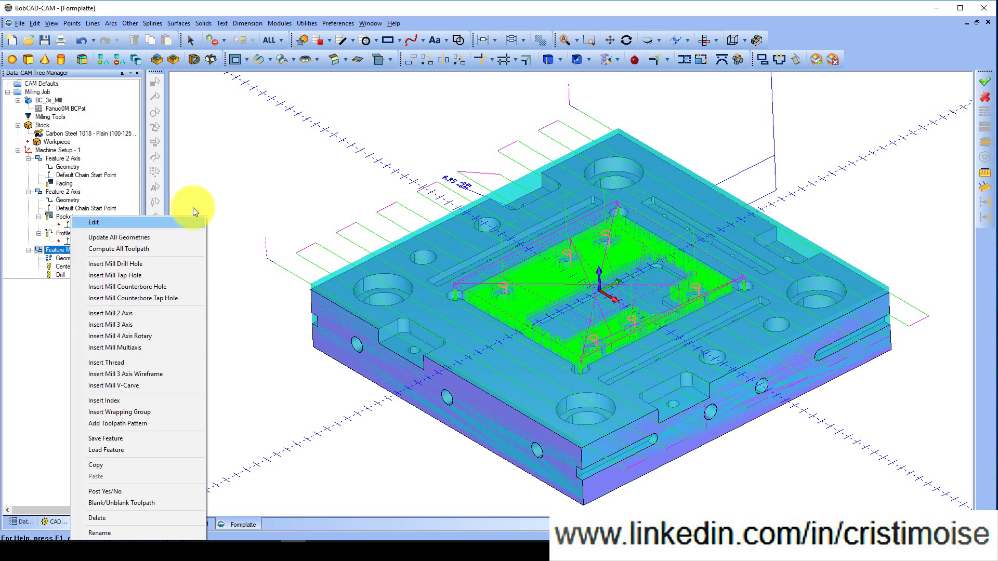
pyautogui.click(232, 178)
pyautogui.moveTo(435, 275)
pyautogui.mouseDown(button='middle')
pyautogui.moveTo(466, 293)
pyautogui.moveTo(426, 301)
pyautogui.moveTo(439, 277)
pyautogui.mouseUp(button='middle')
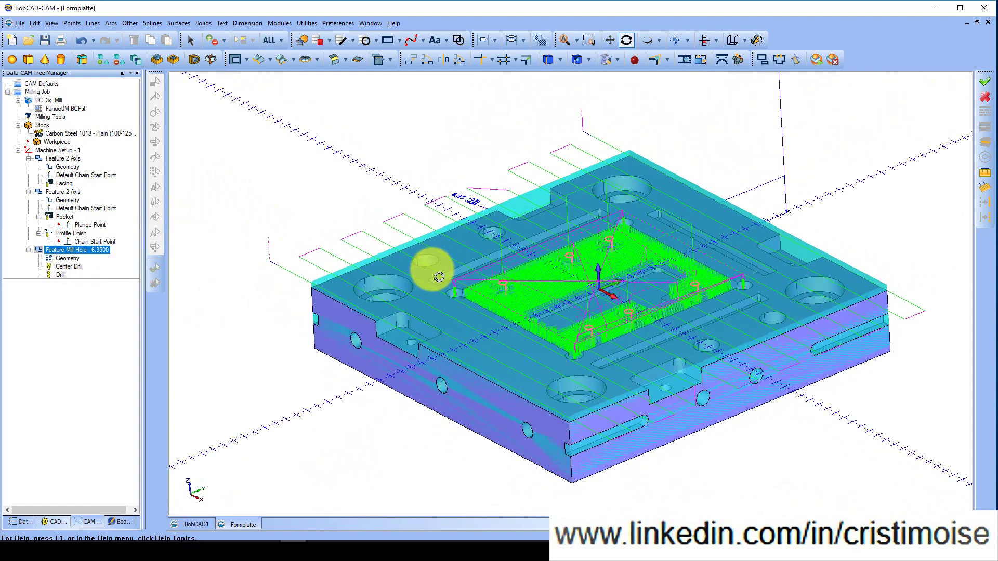
# Post the Milling Job to an NC file named Formplatte, review the generated code, and close the code view.
pyautogui.click(34, 92)
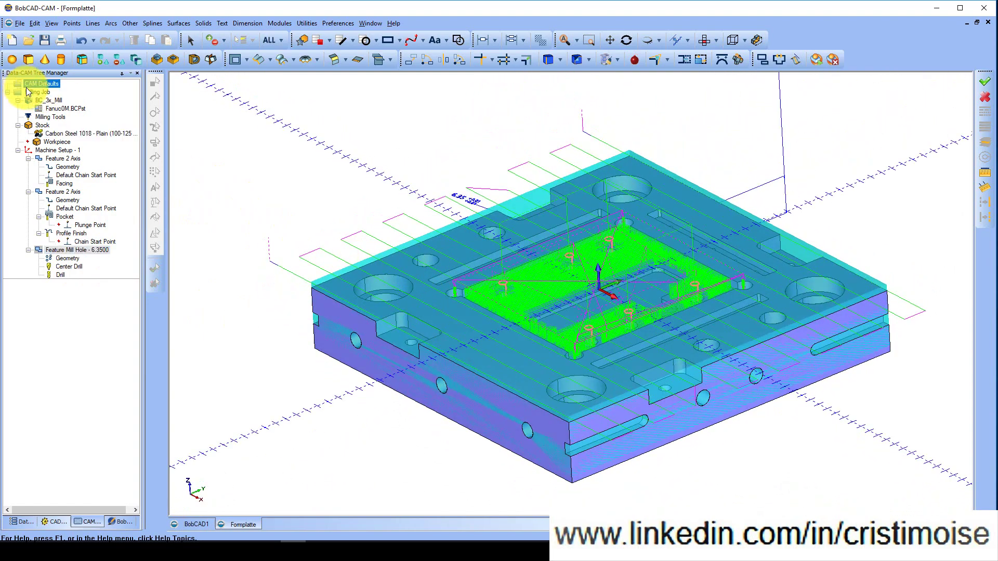
pyautogui.rightClick(33, 92)
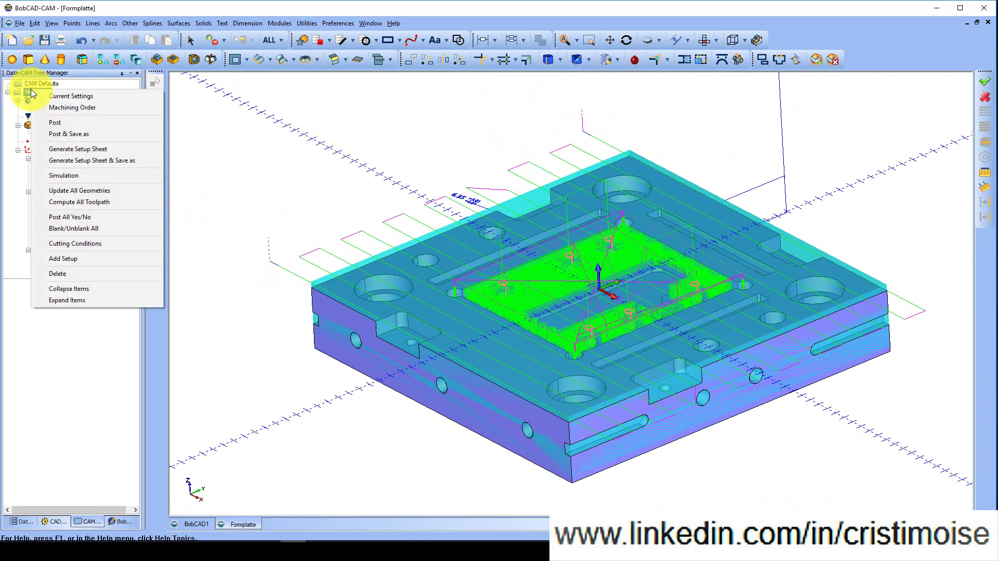
pyautogui.click(80, 132)
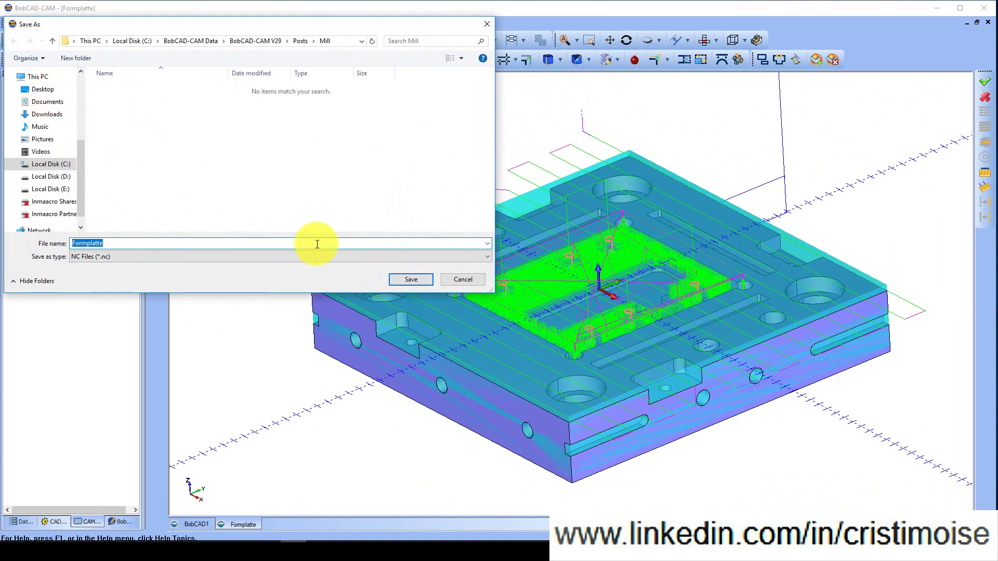
pyautogui.click(412, 279)
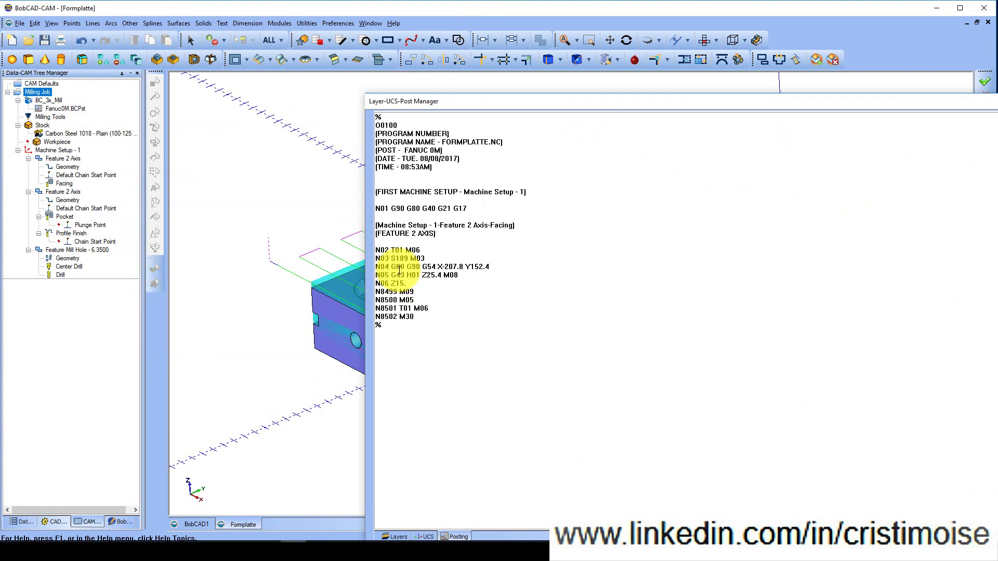
pyautogui.doubleClick(757, 103)
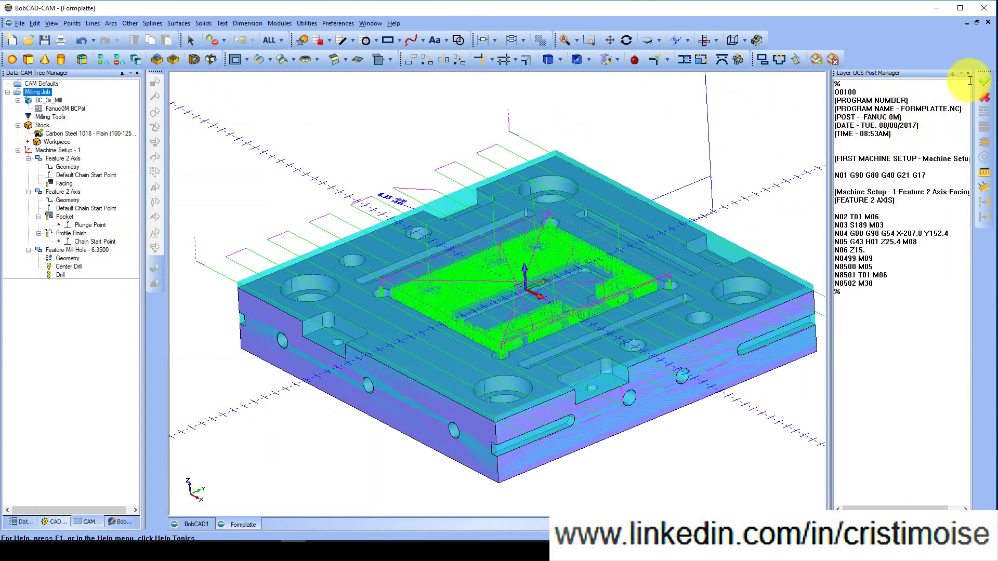
pyautogui.click(967, 73)
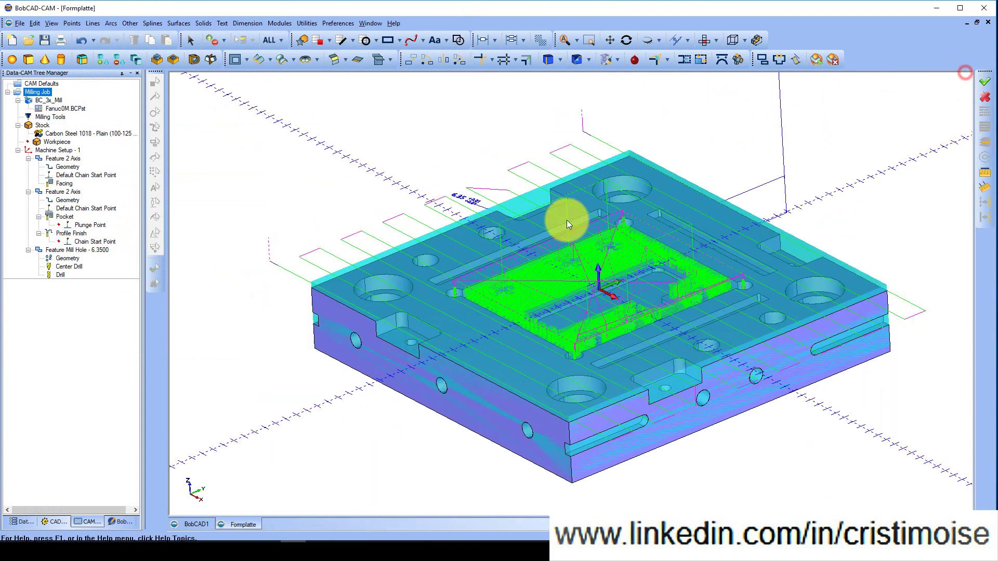
# Switch posting off and back on for all operations of Machine Setup - 1.
pyautogui.click(57, 150)
pyautogui.rightClick(58, 151)
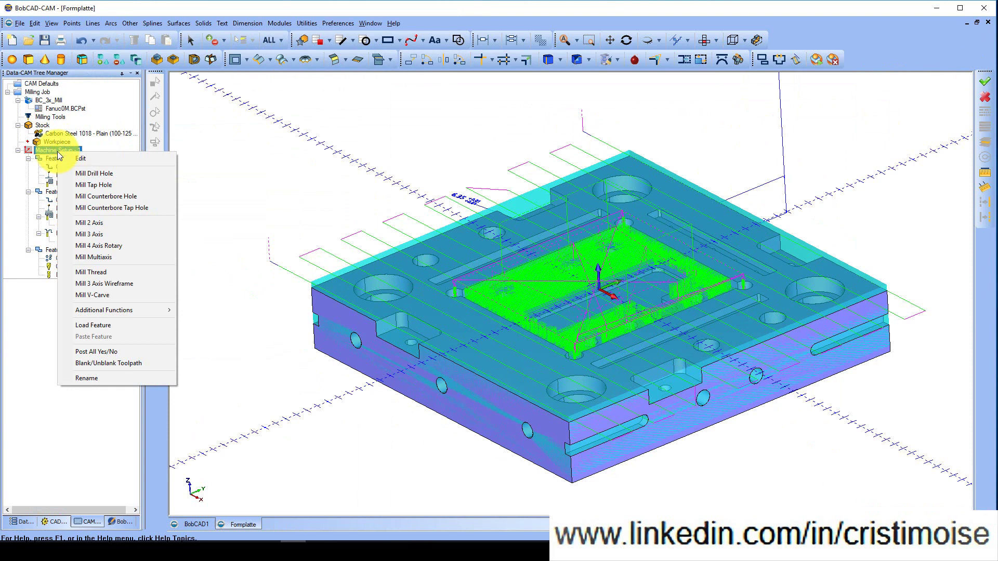
pyautogui.click(114, 349)
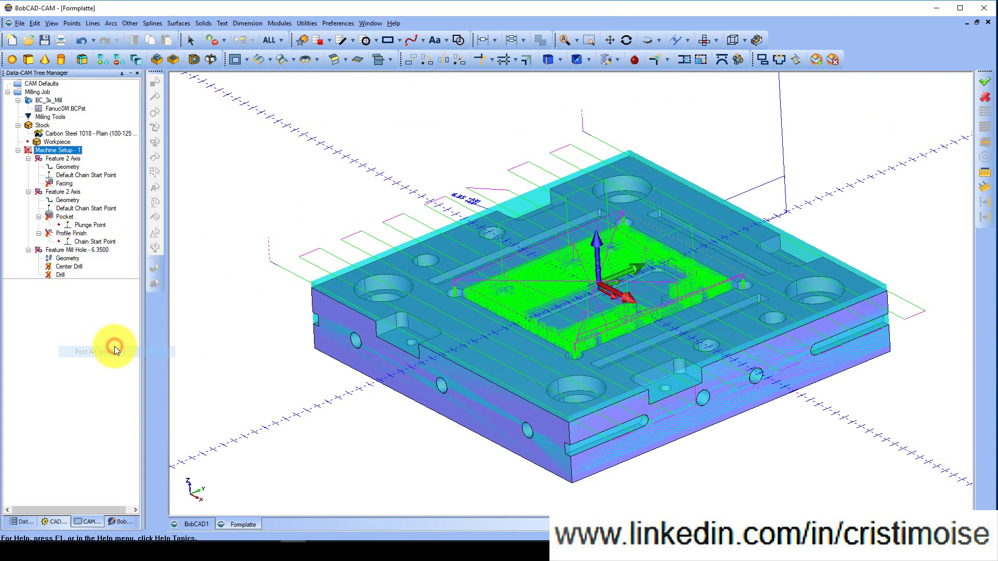
pyautogui.rightClick(51, 150)
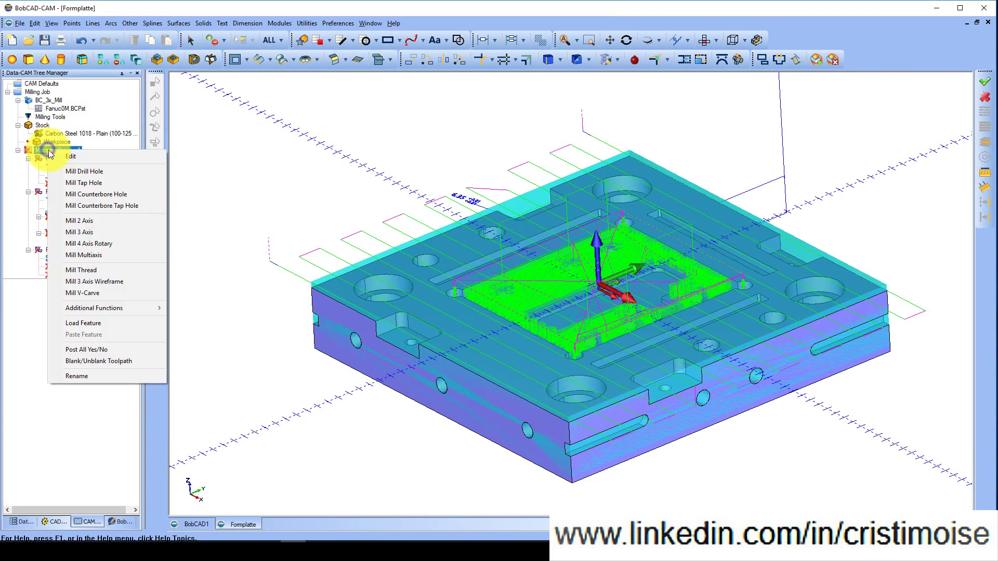
pyautogui.click(115, 349)
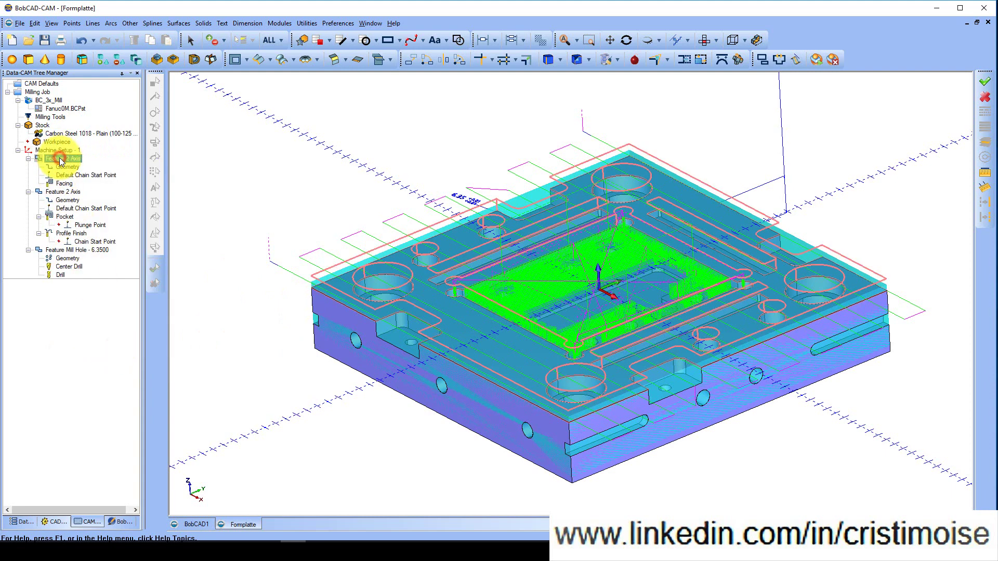
# Check the toolpaths of the Facing, Pocket, Profile Finish and Center Drill operations one by one on the plate.
pyautogui.click(63, 183)
pyautogui.click(62, 217)
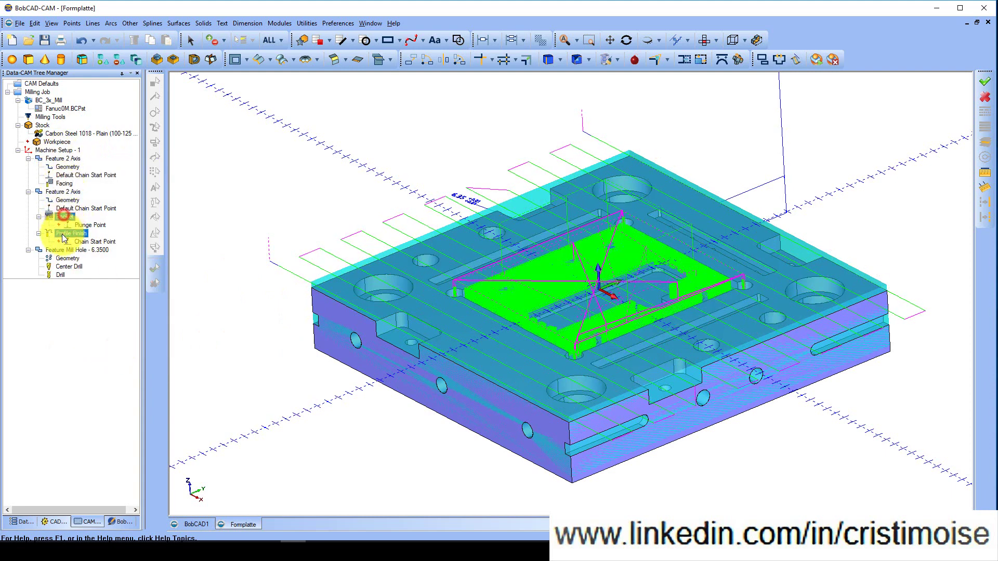
pyautogui.click(62, 234)
pyautogui.click(61, 267)
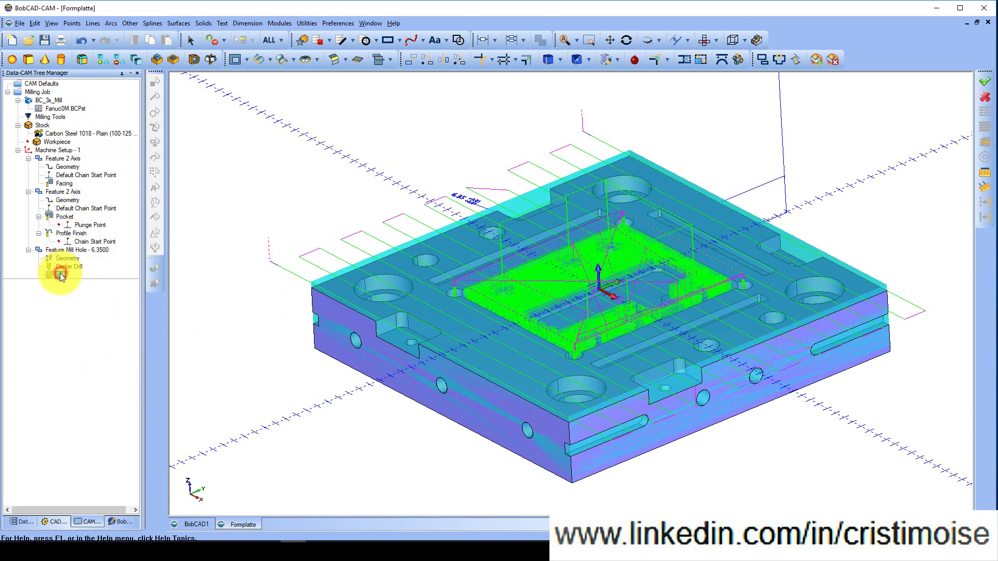
# Post the Milling Job again and review the regenerated NC code.
pyautogui.rightClick(55, 151)
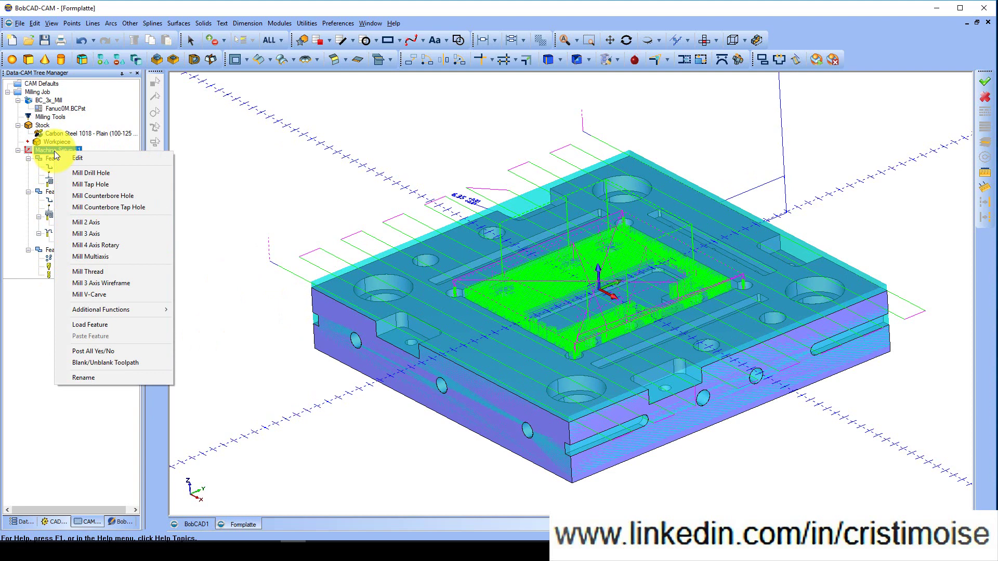
pyautogui.rightClick(44, 92)
pyautogui.click(82, 128)
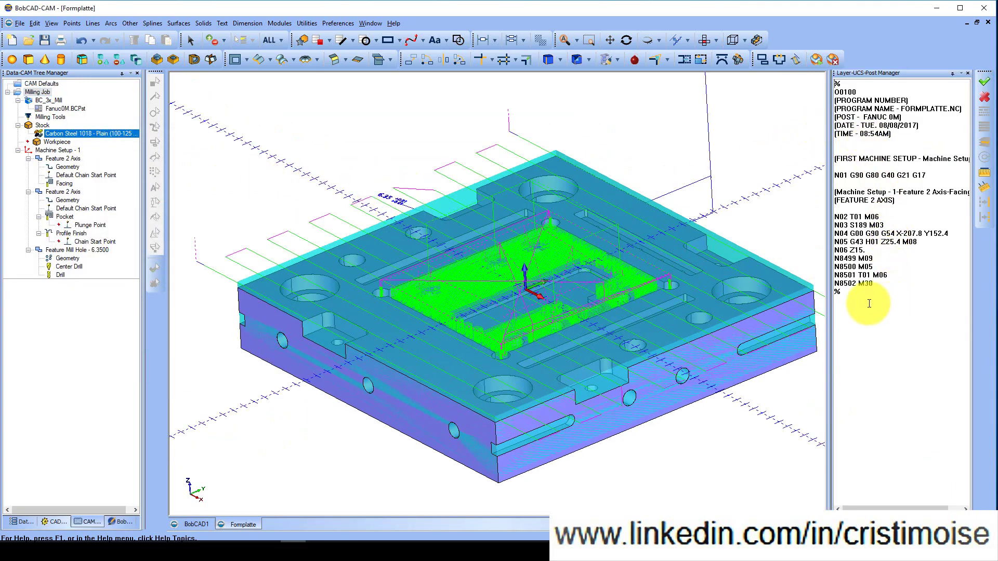
pyautogui.rightClick(53, 152)
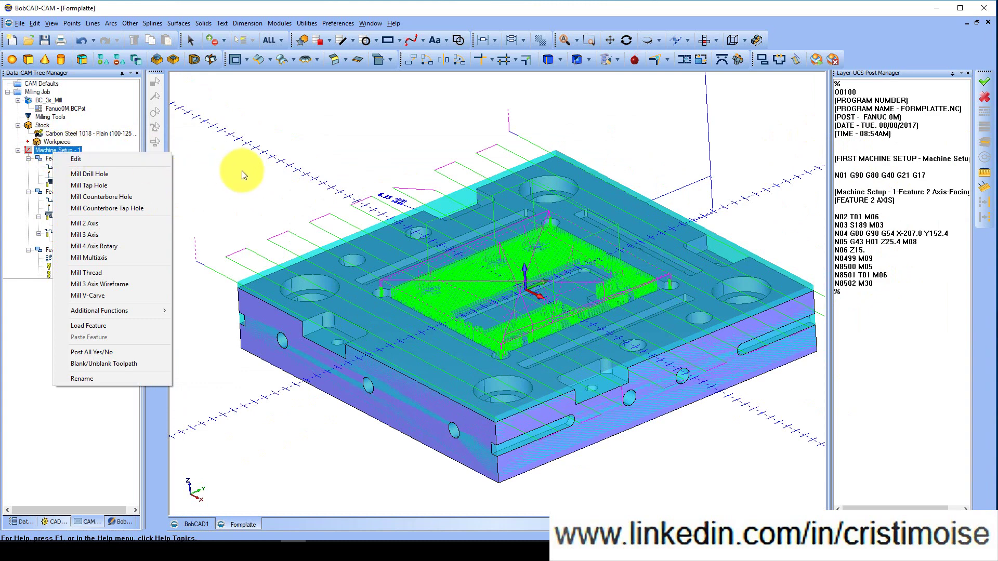
pyautogui.click(230, 175)
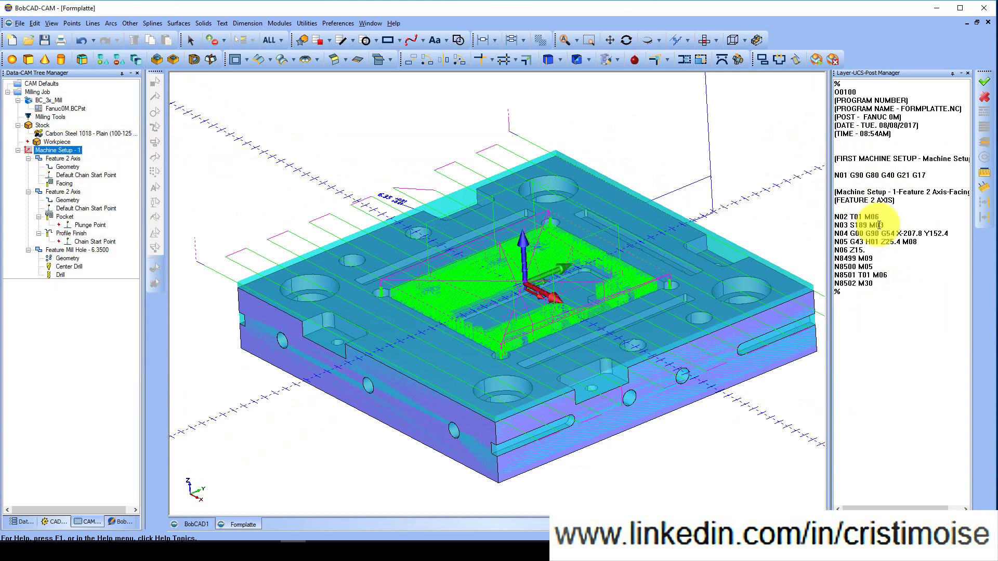
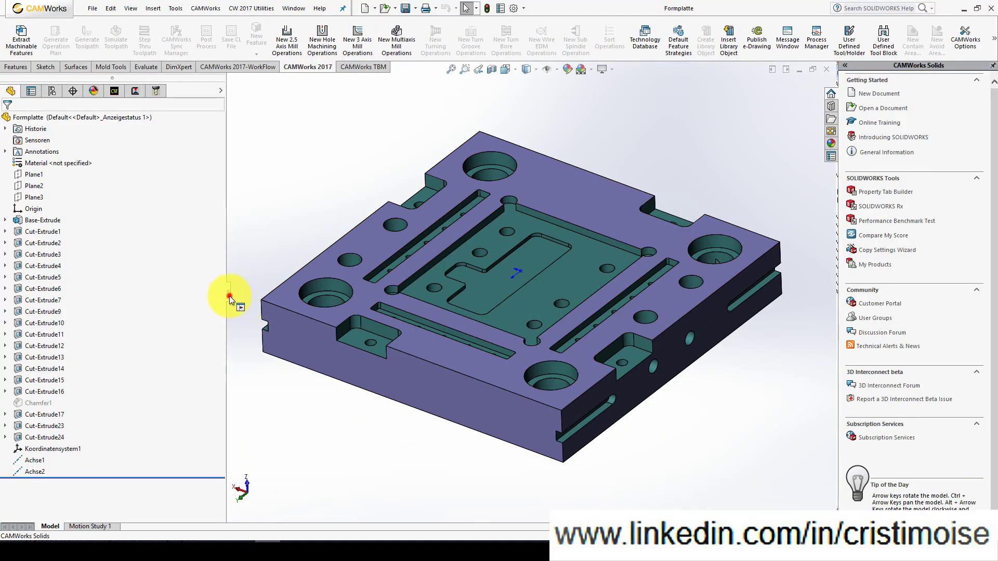
# Show the NC-Manager tree and assign the Mill - Metric machine to the Formplatte part.
pyautogui.moveTo(229, 296); pyautogui.dragTo(190, 294)
pyautogui.click(115, 92)
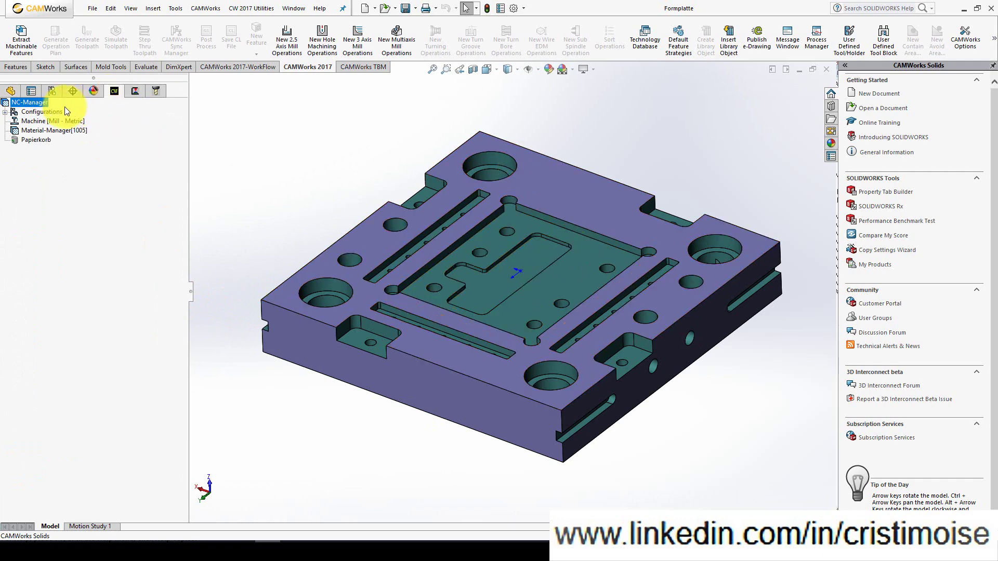
pyautogui.rightClick(61, 123)
pyautogui.click(77, 127)
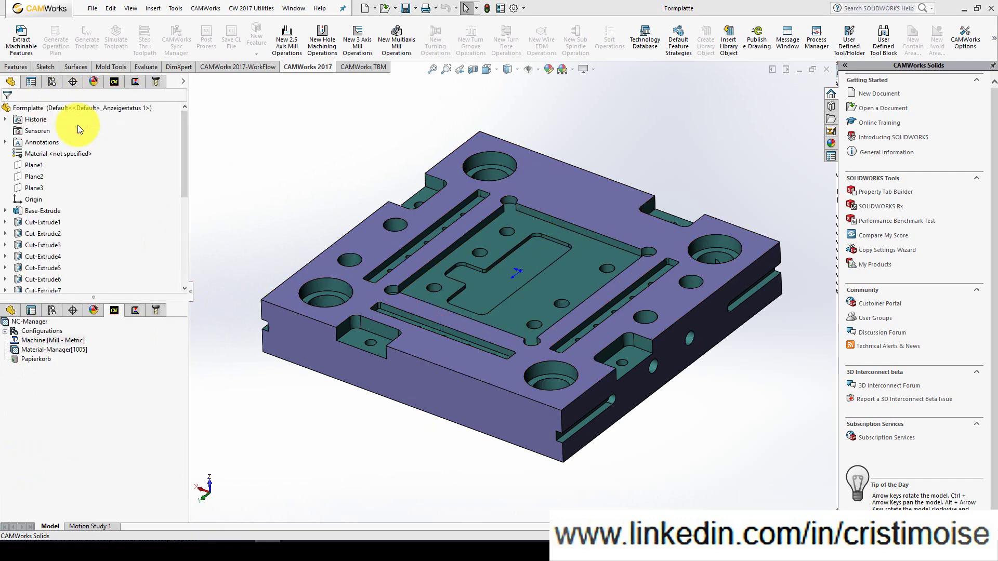
pyautogui.click(136, 122)
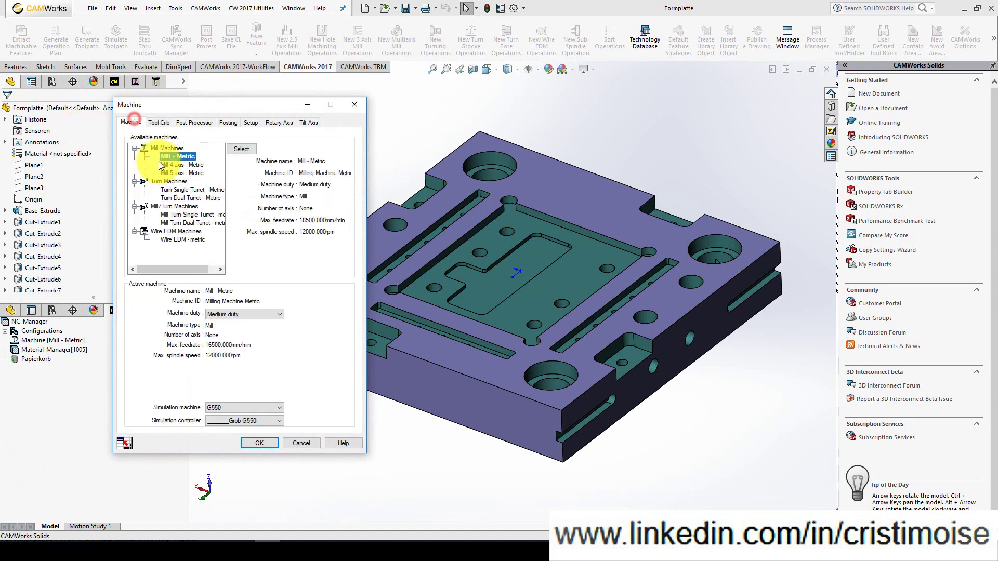
pyautogui.click(249, 150)
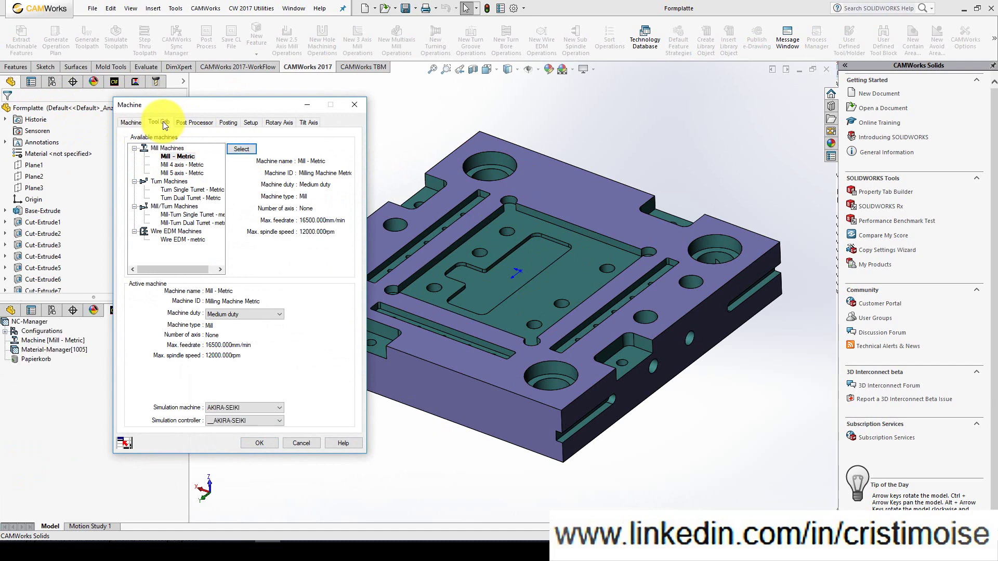
# Turn off tool crib priority, use Tool Crib 1 (Metric), and accept the machine definition with the AKIRA_INM post processor.
pyautogui.click(163, 122)
pyautogui.click(156, 313)
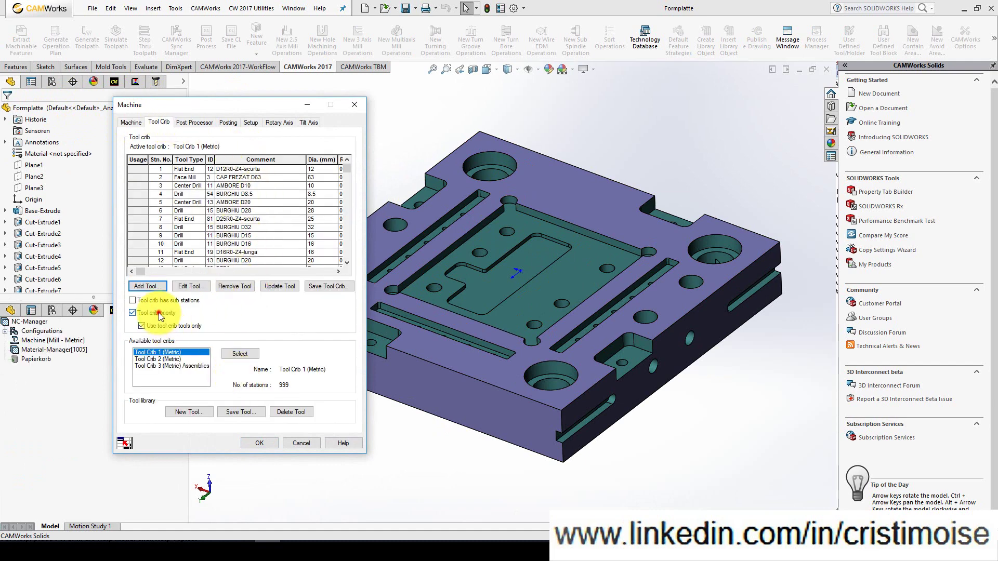
pyautogui.click(169, 360)
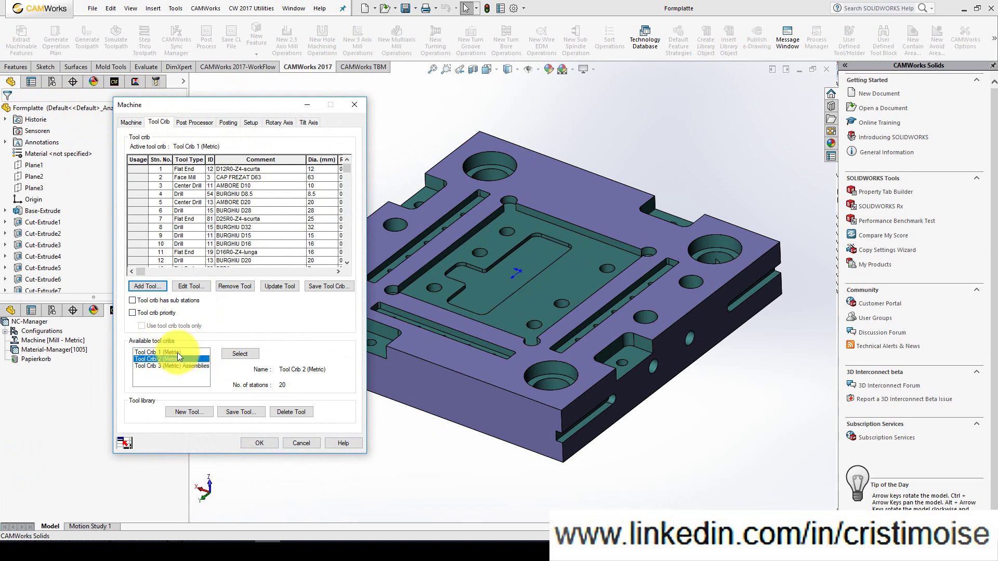
pyautogui.click(174, 352)
pyautogui.click(237, 356)
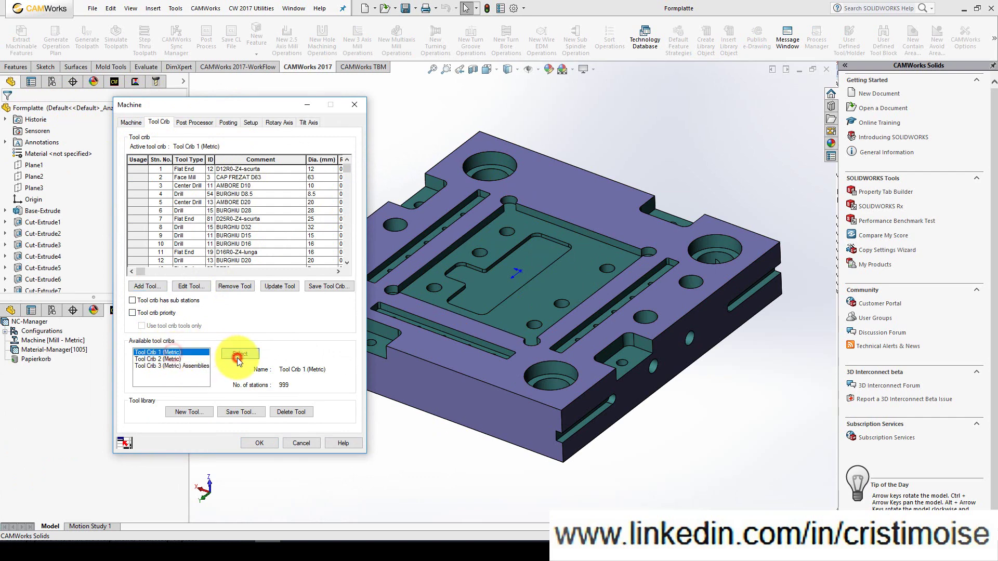
pyautogui.click(196, 121)
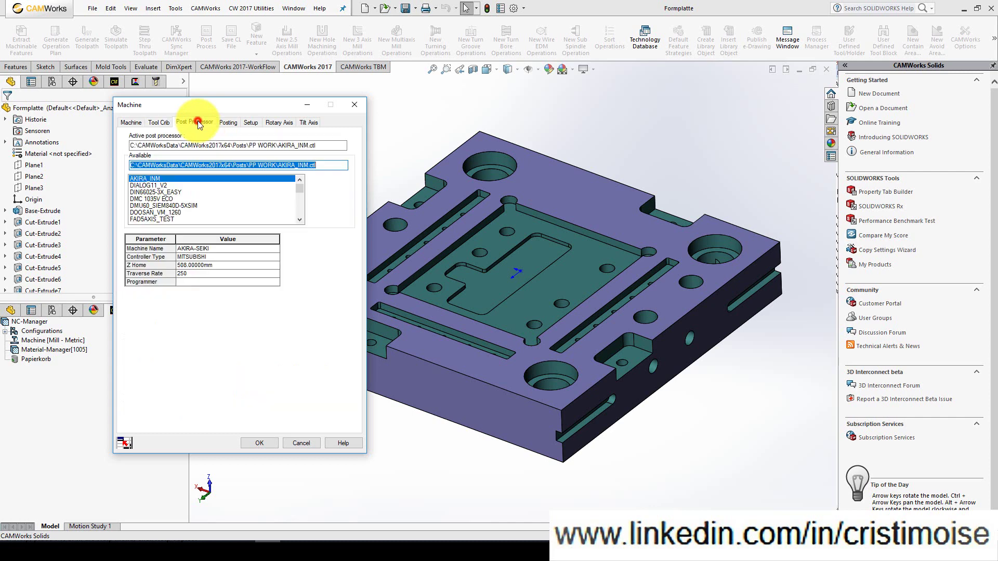
pyautogui.click(255, 442)
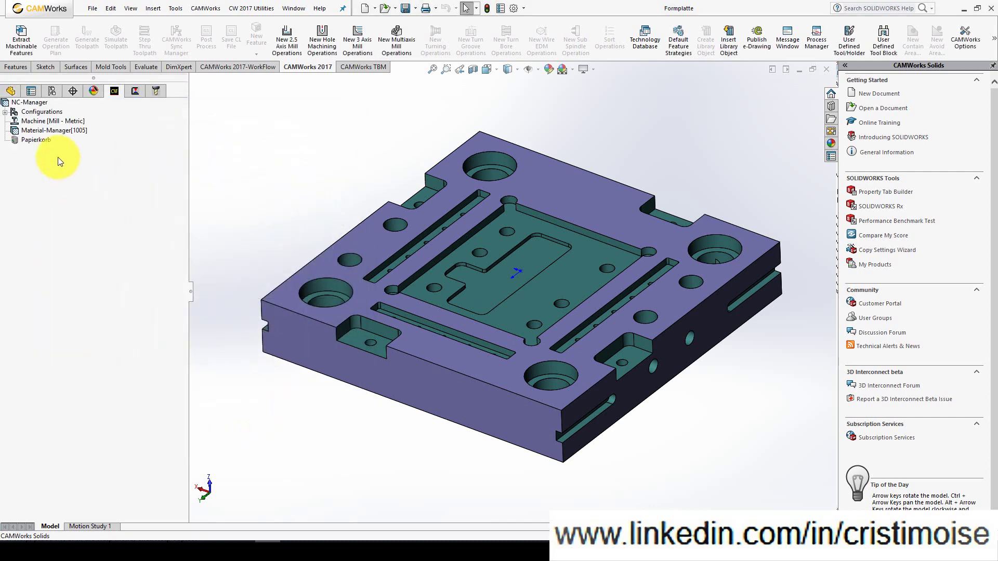
# Define the stock as a bounding box with a Z+ offset of 5 mm above the plate.
pyautogui.rightClick(52, 130)
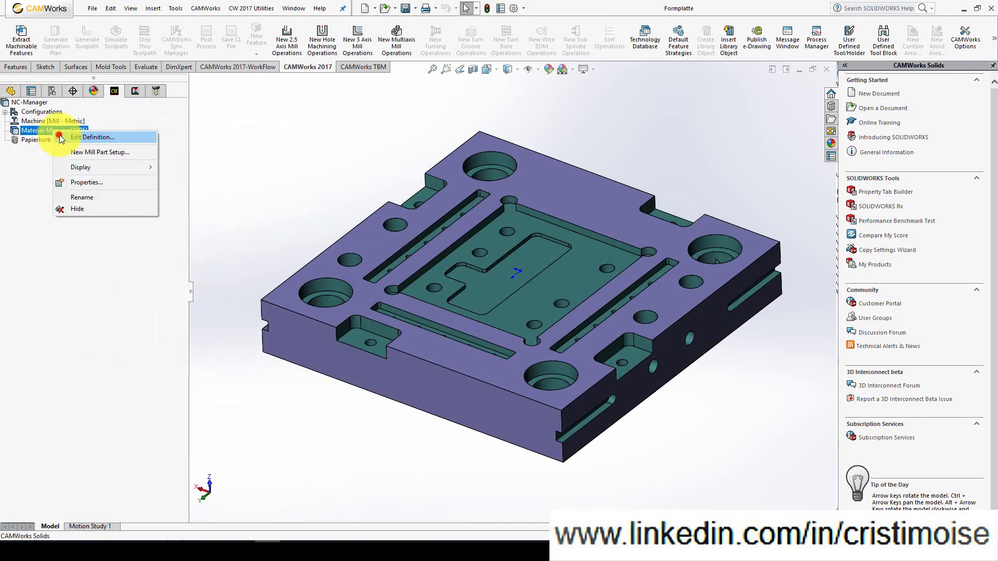
pyautogui.click(60, 135)
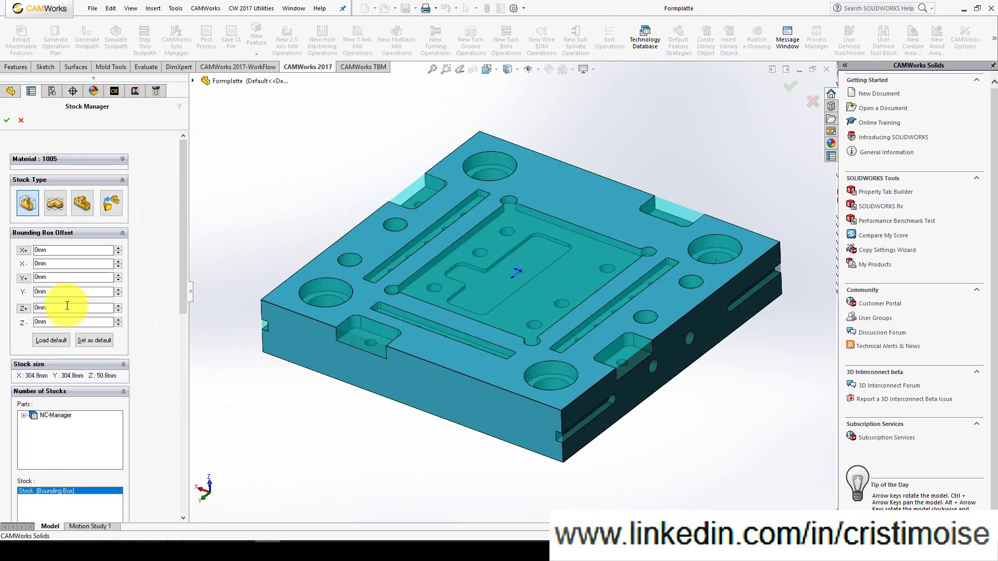
pyautogui.click(59, 307)
pyautogui.write('5')
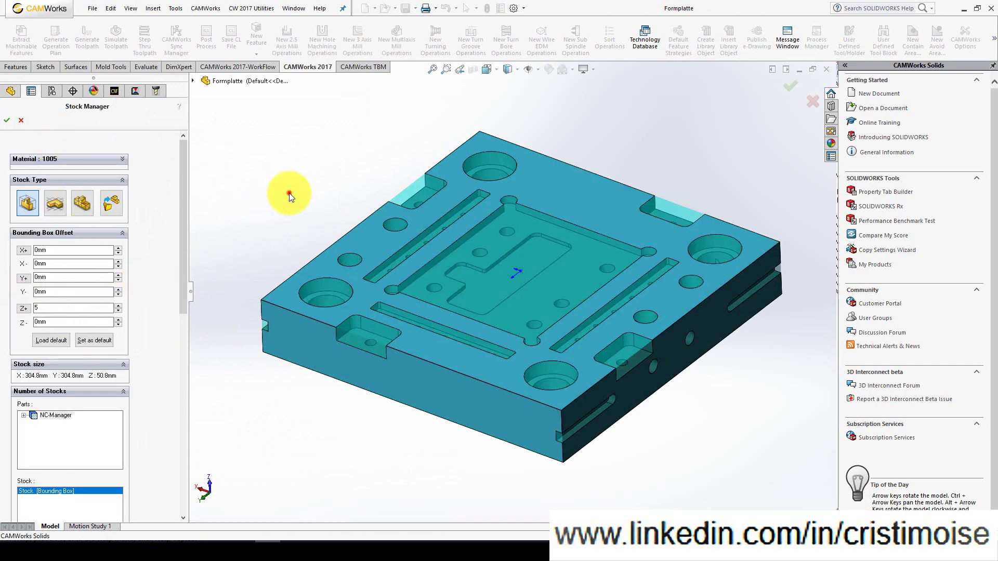
pyautogui.moveTo(308, 272); pyautogui.dragTo(317, 244, button='middle')
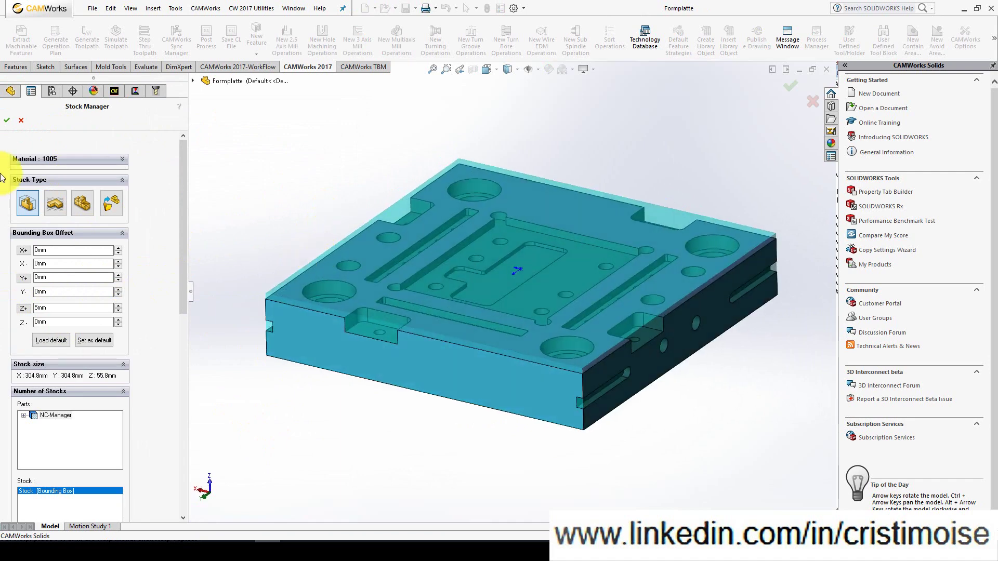
pyautogui.click(7, 120)
# Create a new mill part setup with its direction taken from the plate's top face.
pyautogui.rightClick(57, 131)
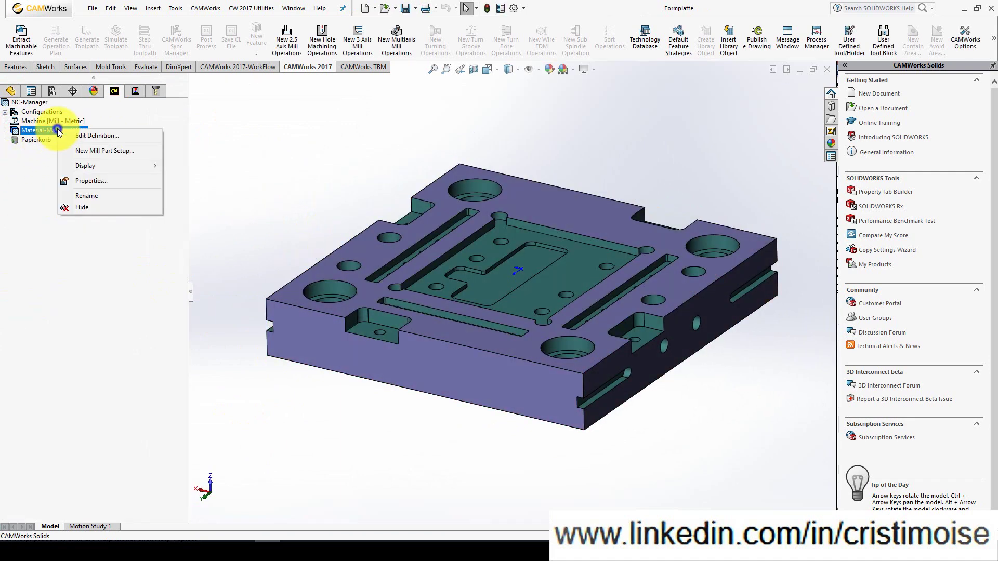
pyautogui.click(82, 151)
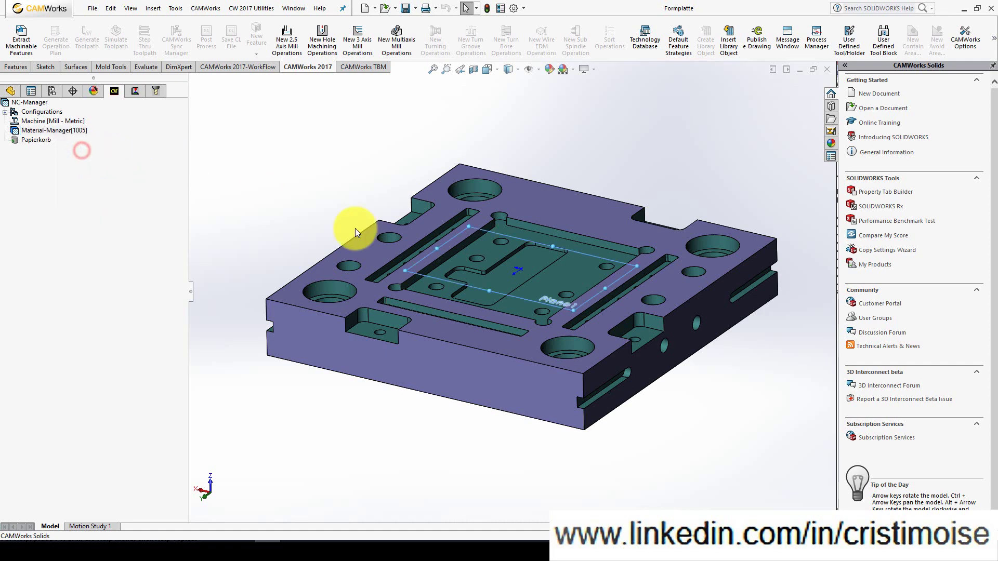
pyautogui.click(369, 254)
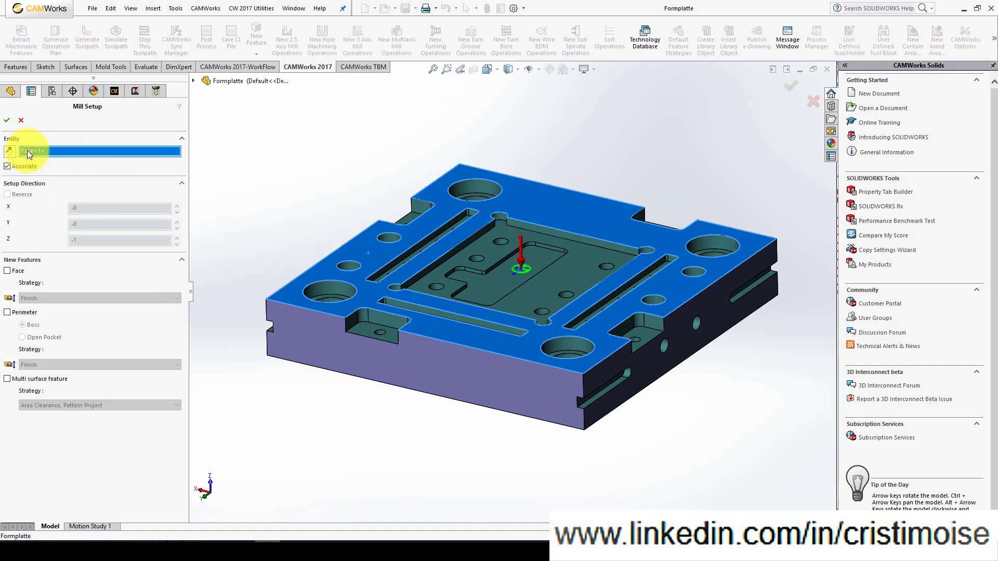
pyautogui.click(7, 120)
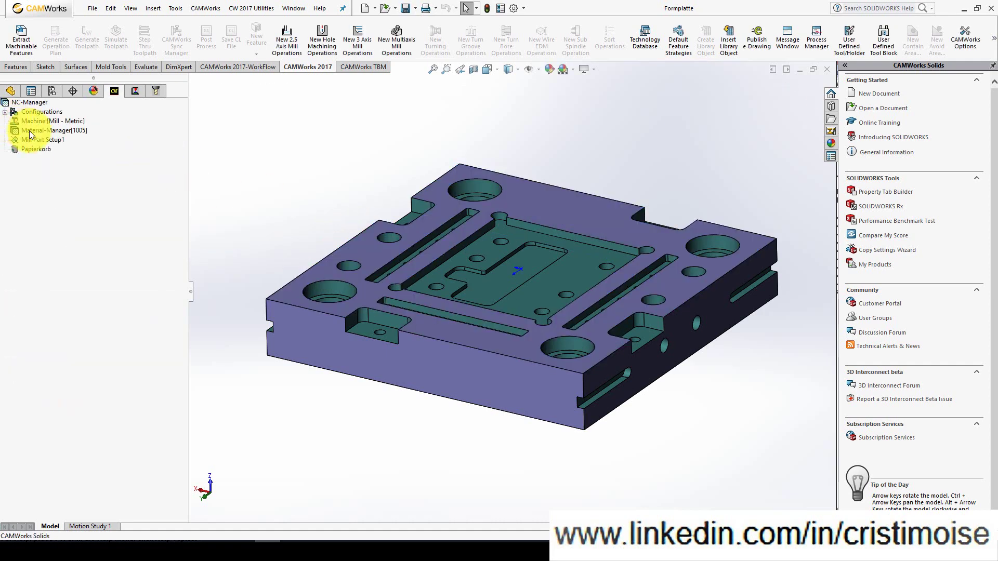
# Create a 2.5 axis face feature from the plate's top face with the Finish strategy and an Upto Stock end condition.
pyautogui.rightClick(41, 139)
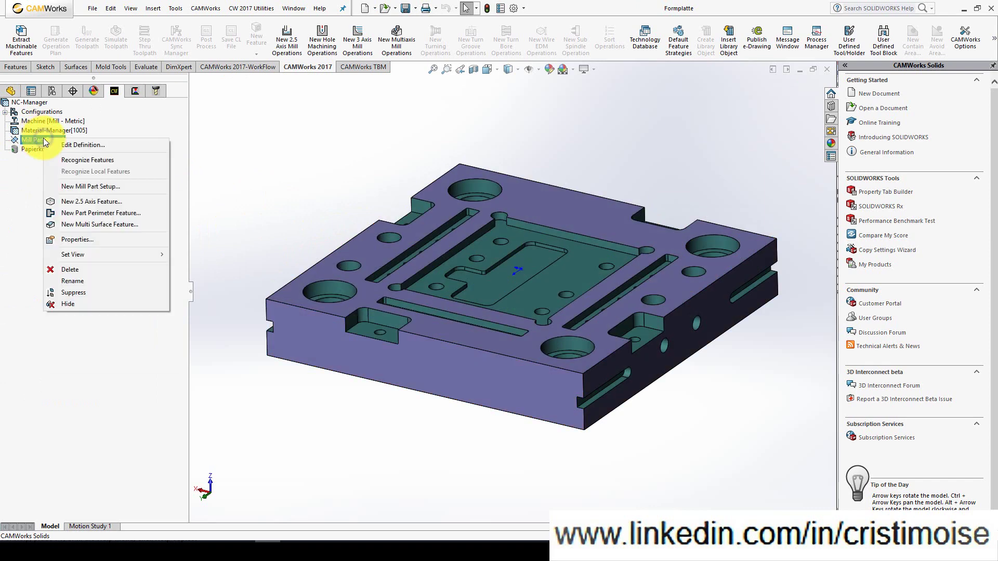
pyautogui.click(110, 201)
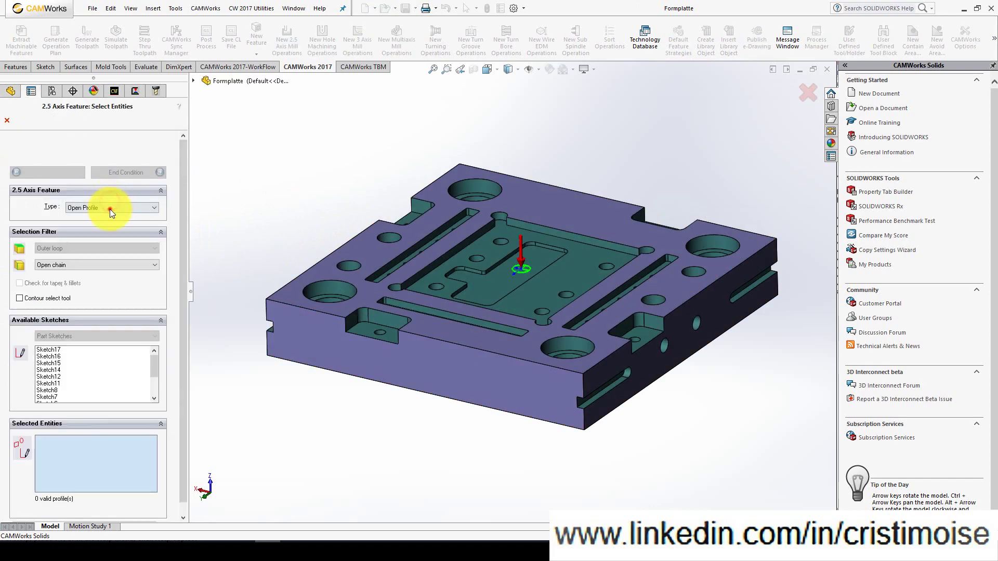
pyautogui.click(110, 207)
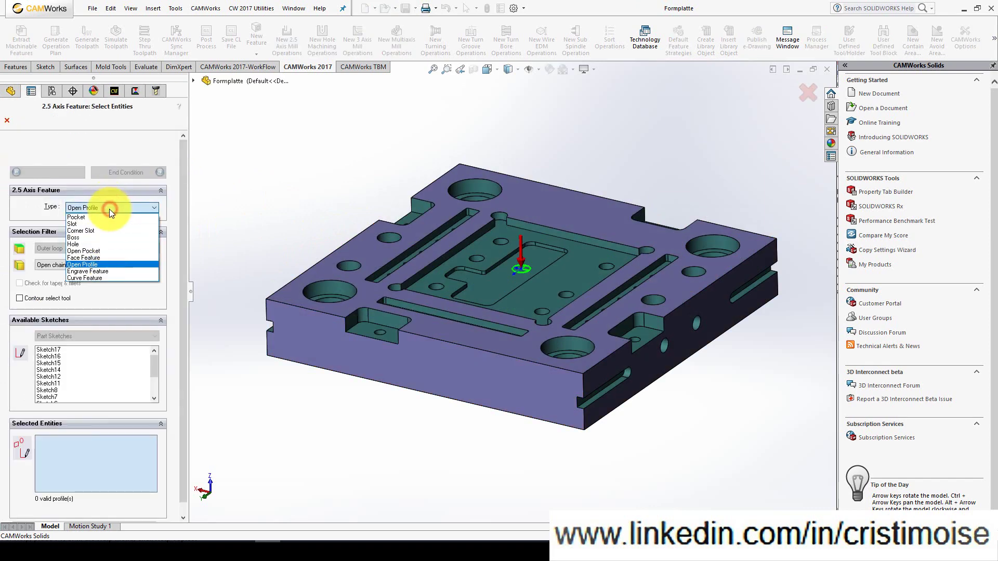
pyautogui.click(93, 258)
pyautogui.click(359, 260)
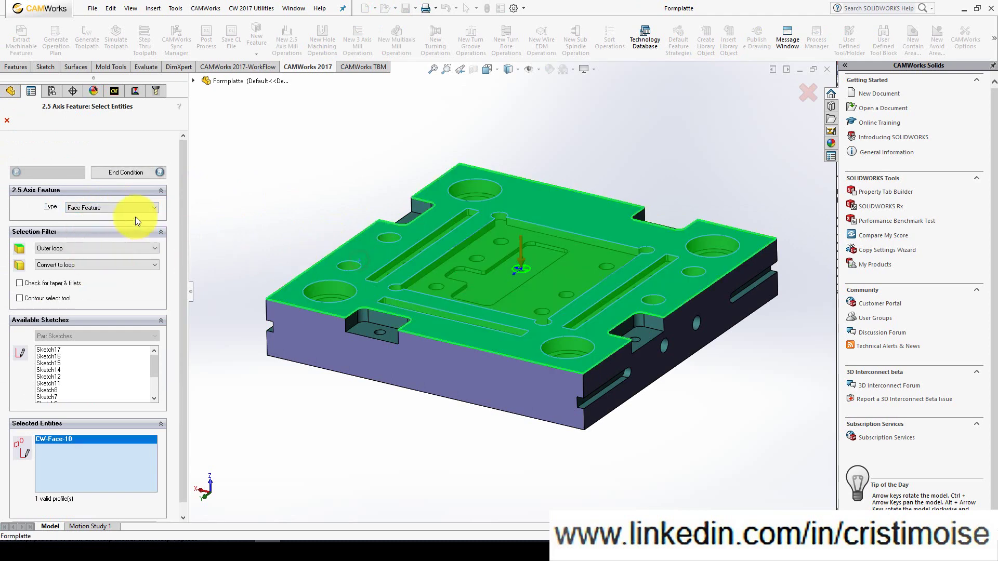
pyautogui.click(130, 173)
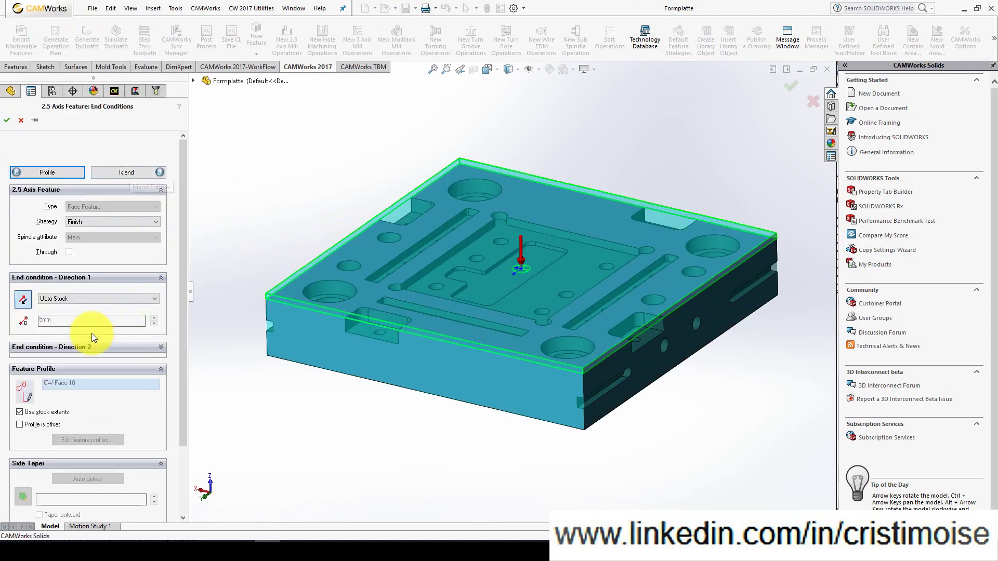
pyautogui.click(8, 120)
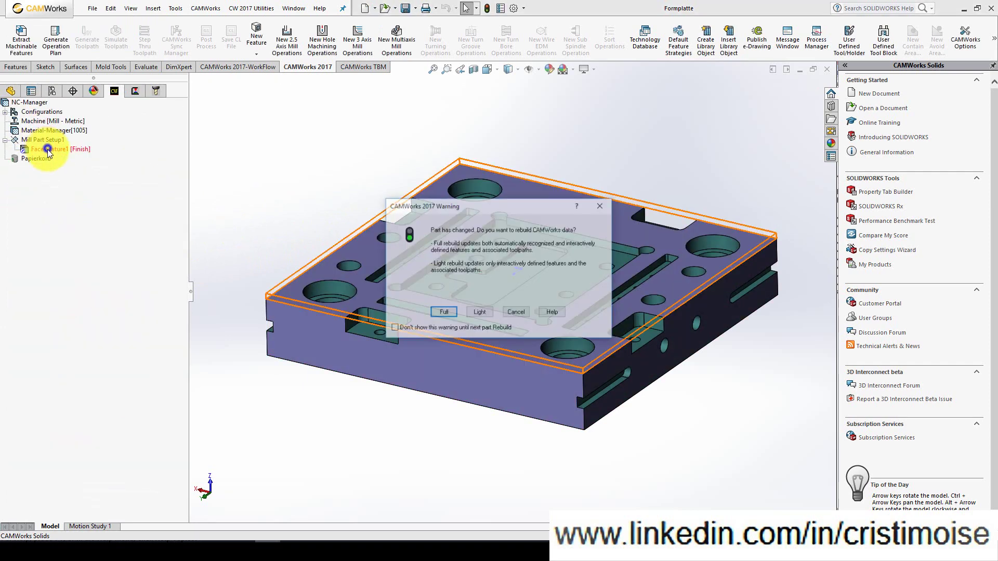
pyautogui.click(489, 312)
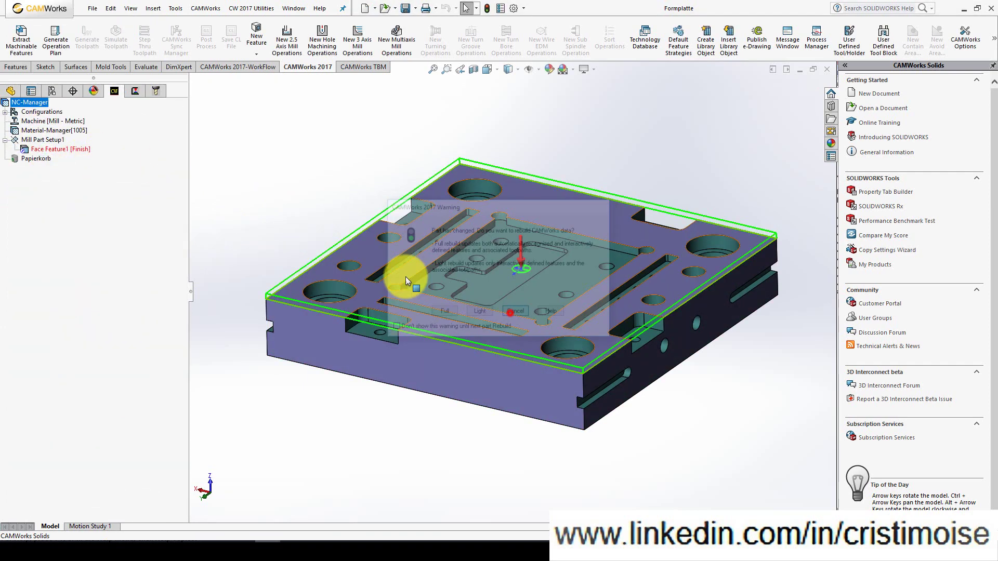
# Create a 2.5 axis pocket feature from the central pocket's floor, Rough-Finish strategy, extending up to the plate's top face.
pyautogui.rightClick(82, 148)
pyautogui.click(128, 220)
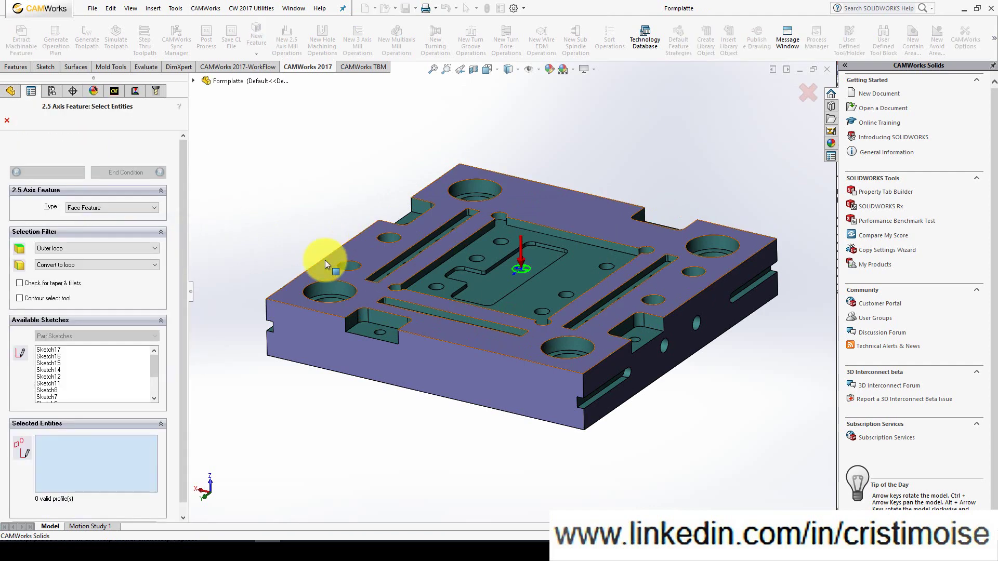
pyautogui.click(99, 208)
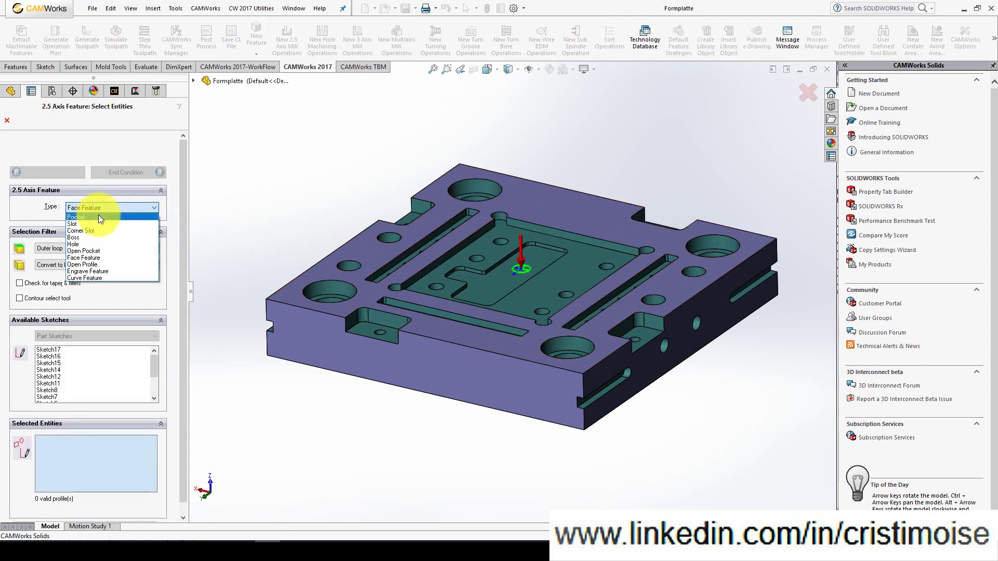
pyautogui.click(99, 216)
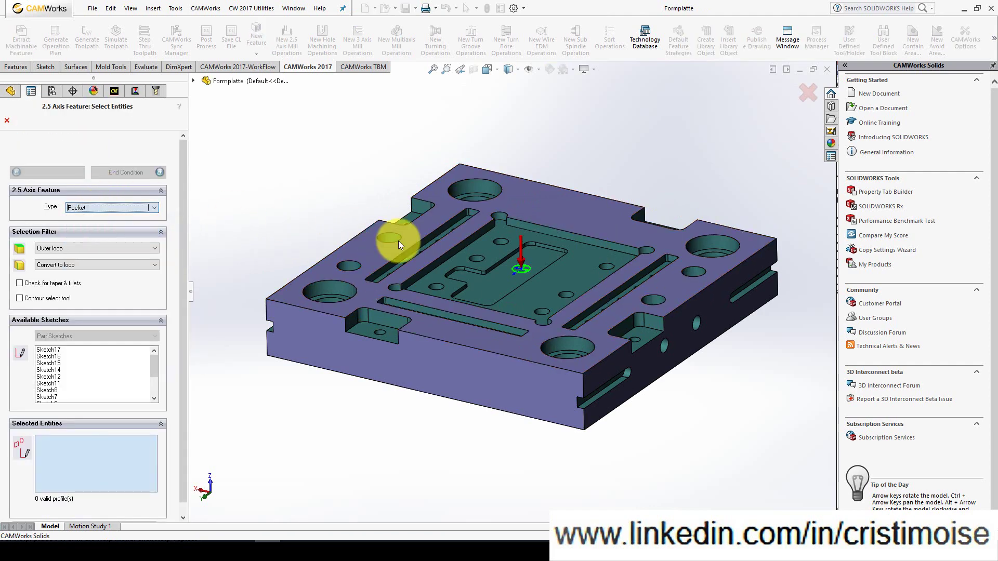
pyautogui.moveTo(447, 282); pyautogui.dragTo(452, 291, button='middle')
pyautogui.click(453, 291)
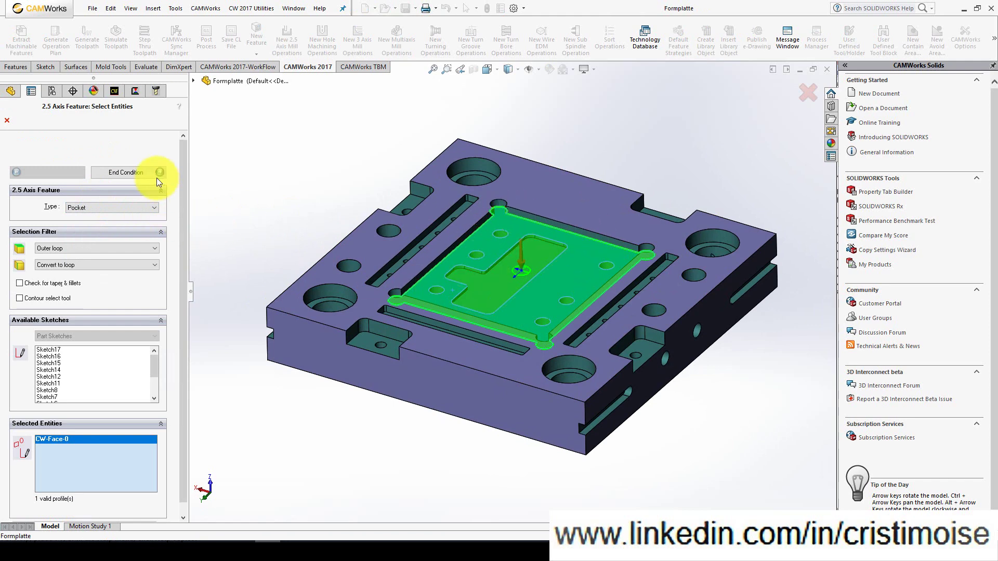
pyautogui.click(142, 175)
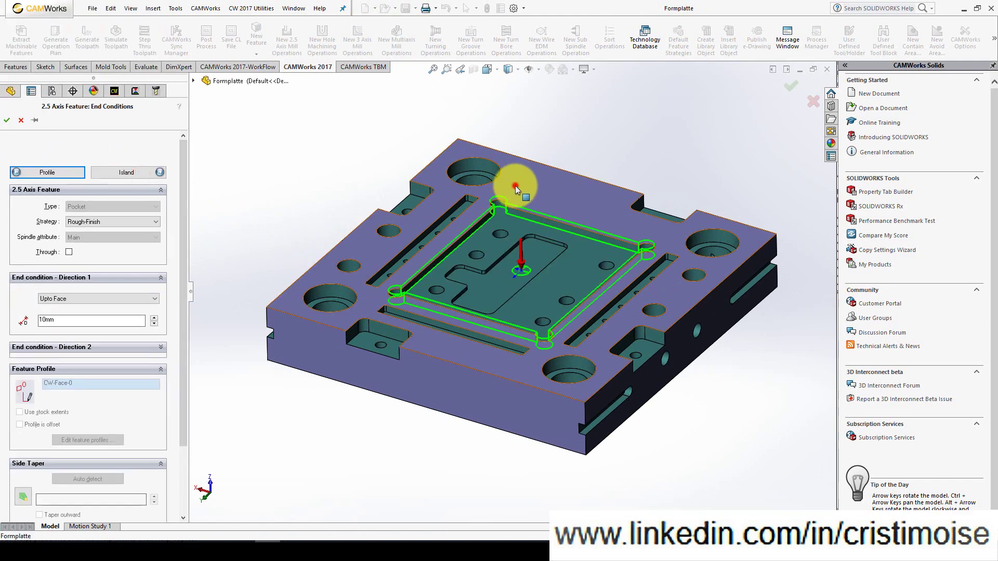
pyautogui.click(514, 185)
pyautogui.click(7, 120)
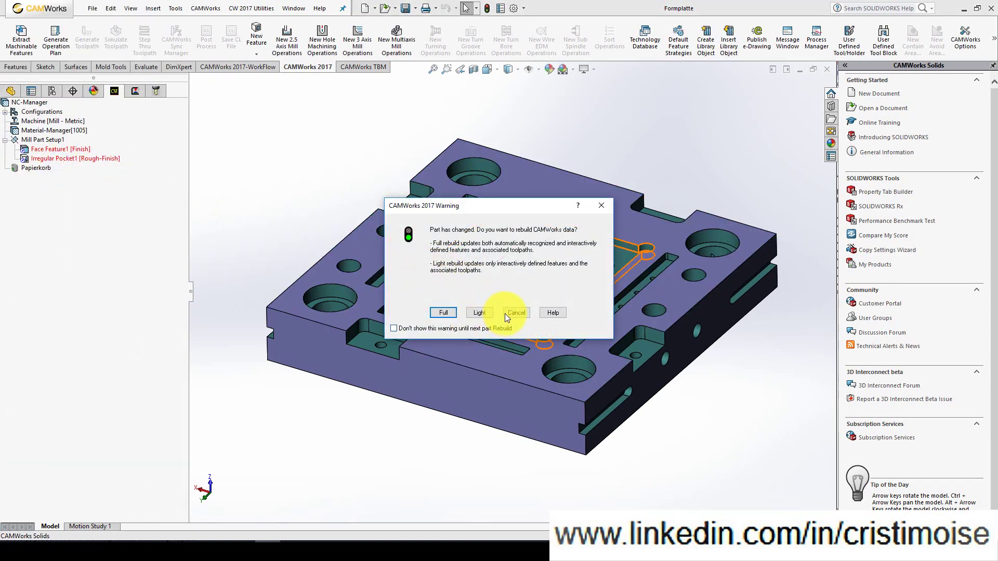
pyautogui.click(506, 313)
# Start a 2.5 axis hole feature and select the six round holes in the central pocket's floor.
pyautogui.rightClick(84, 158)
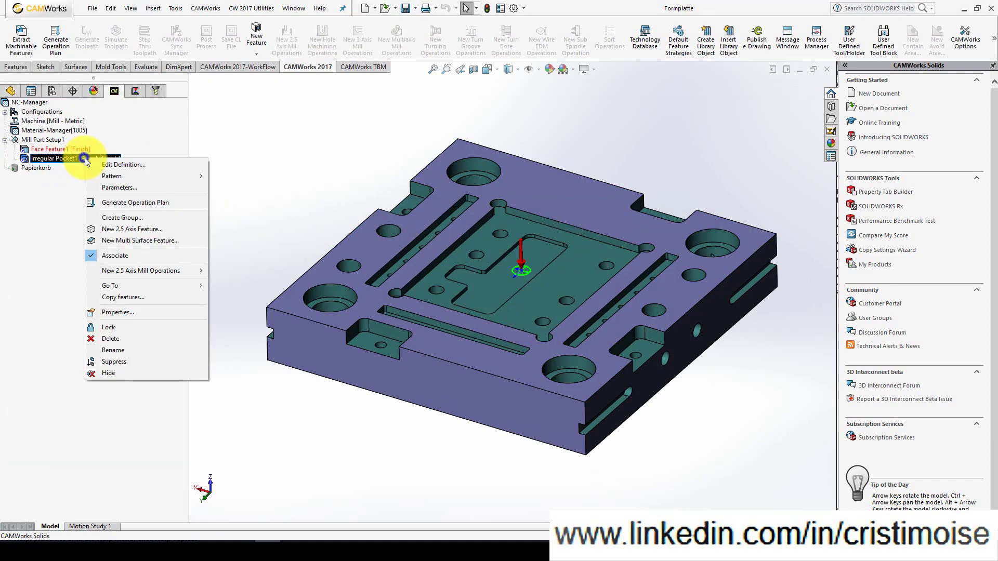
pyautogui.click(137, 229)
pyautogui.click(125, 206)
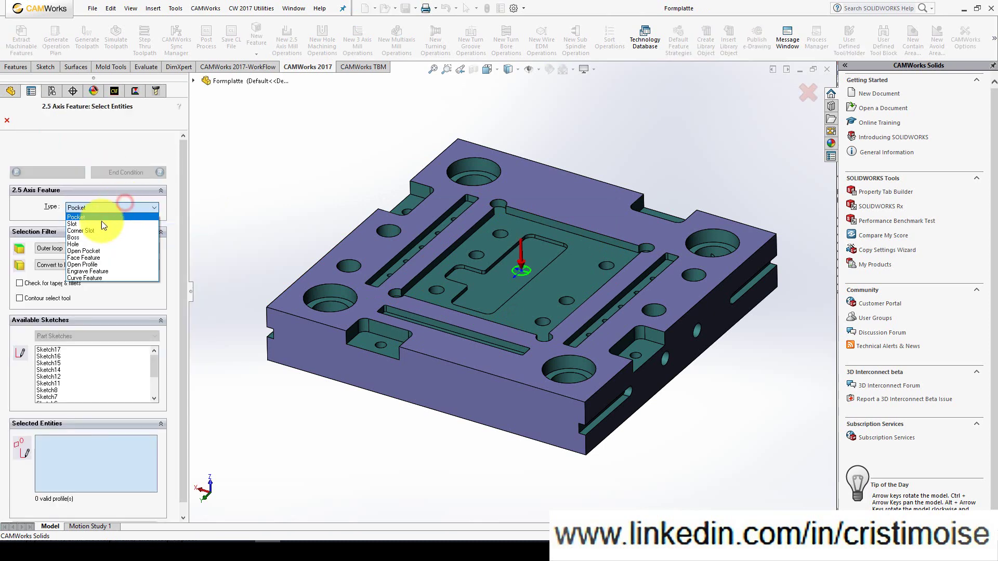
pyautogui.click(83, 244)
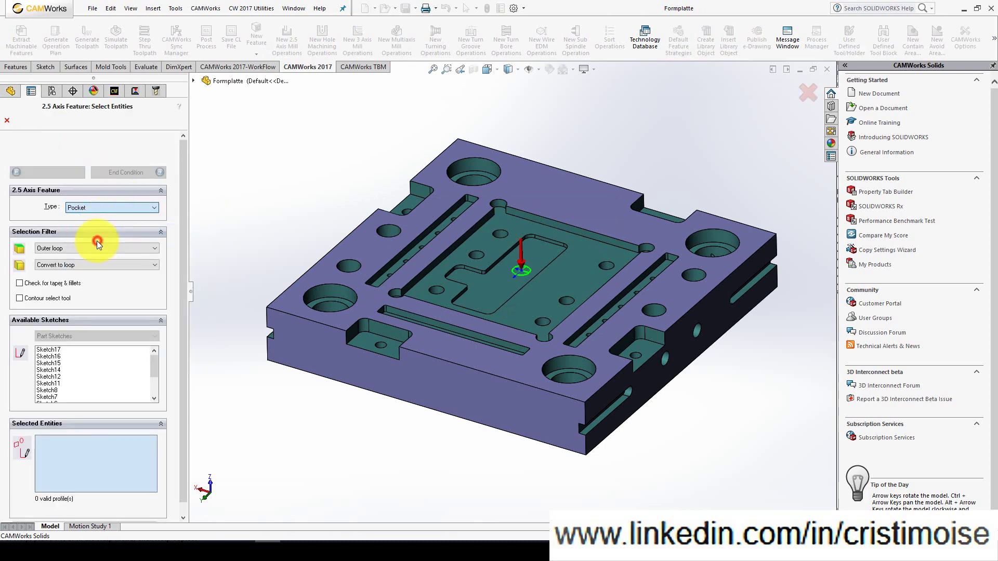
pyautogui.click(435, 291)
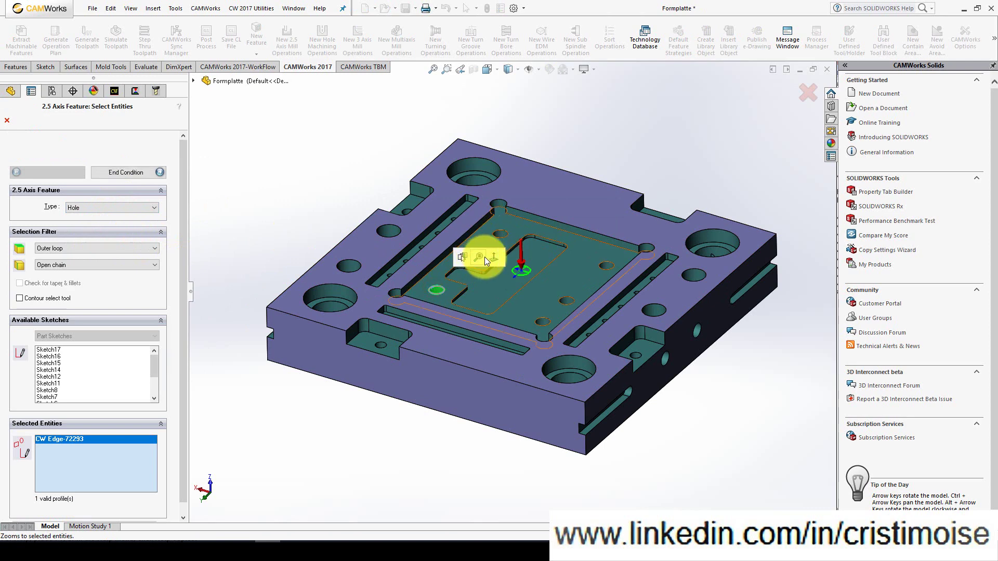
pyautogui.scroll(-5, 477, 243)
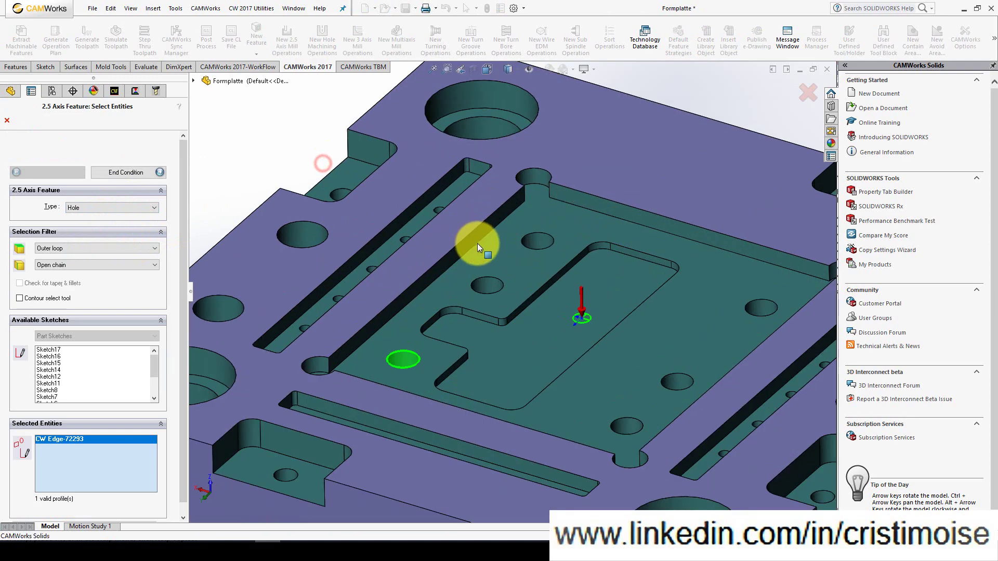
pyautogui.click(494, 276)
pyautogui.click(539, 237)
pyautogui.scroll(3, 535, 260)
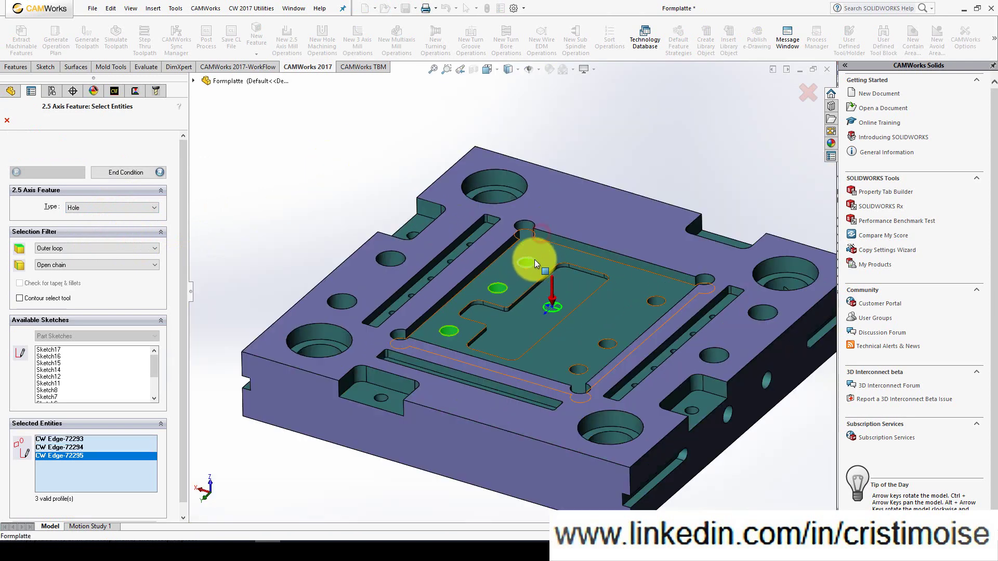
pyautogui.click(659, 303)
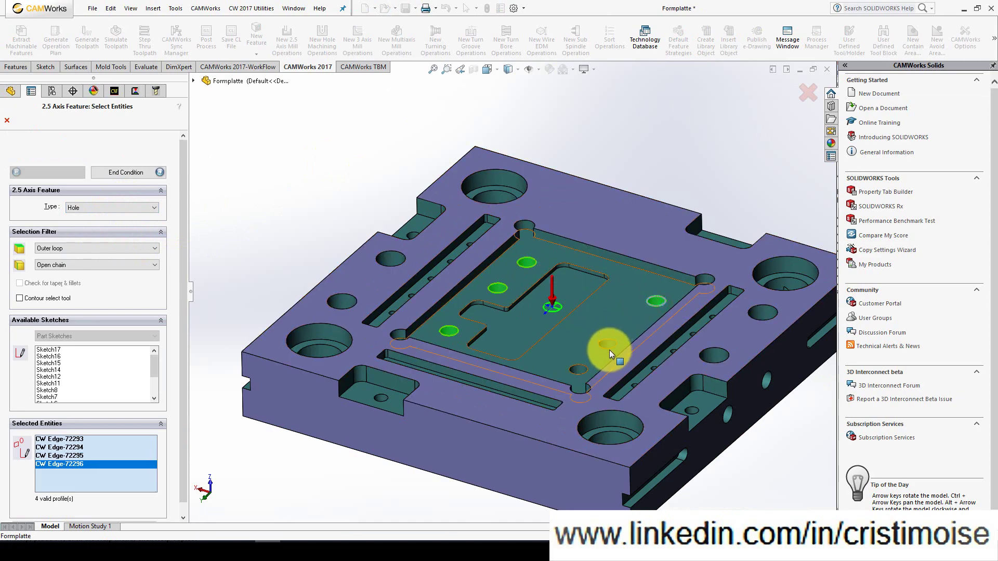
pyautogui.click(607, 345)
pyautogui.click(577, 369)
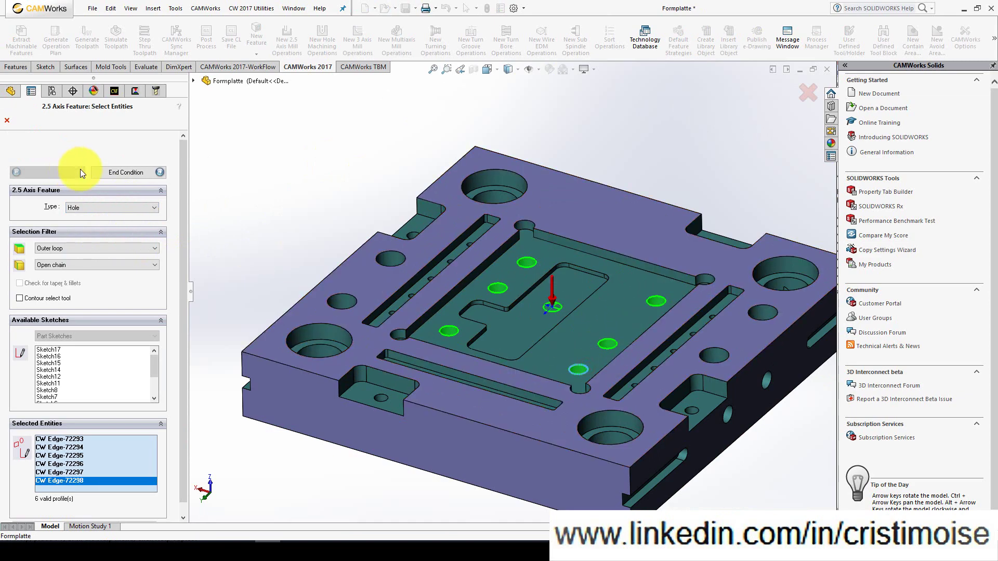
# End the holes up to the plate's bottom face with the Drill strategy and accept the hole feature.
pyautogui.click(125, 172)
pyautogui.moveTo(379, 229); pyautogui.dragTo(429, 103, button='middle')
pyautogui.scroll(-4, 432, 355)
pyautogui.scroll(3, 432, 354)
pyautogui.click(475, 402)
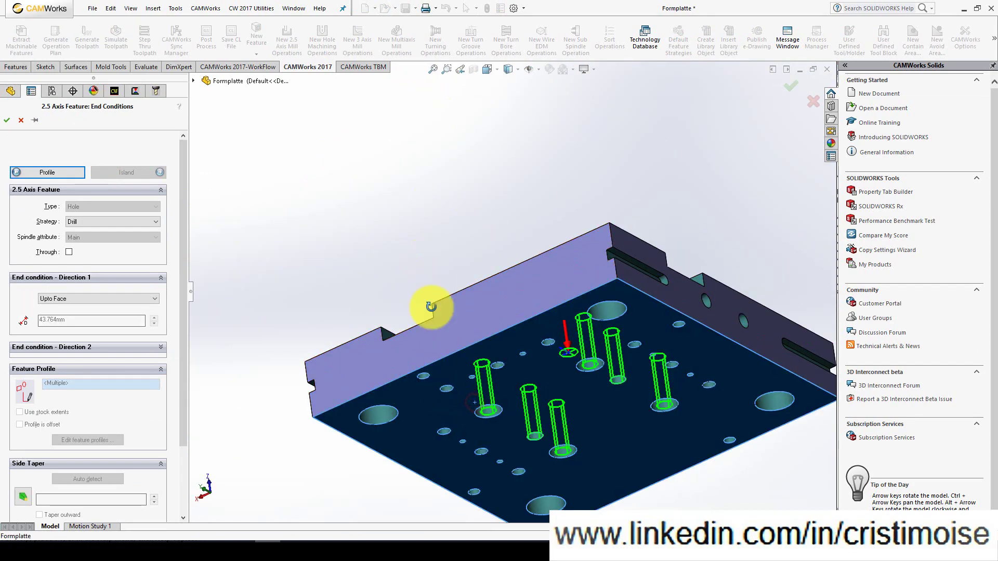
pyautogui.moveTo(431, 306); pyautogui.dragTo(453, 518, button='middle')
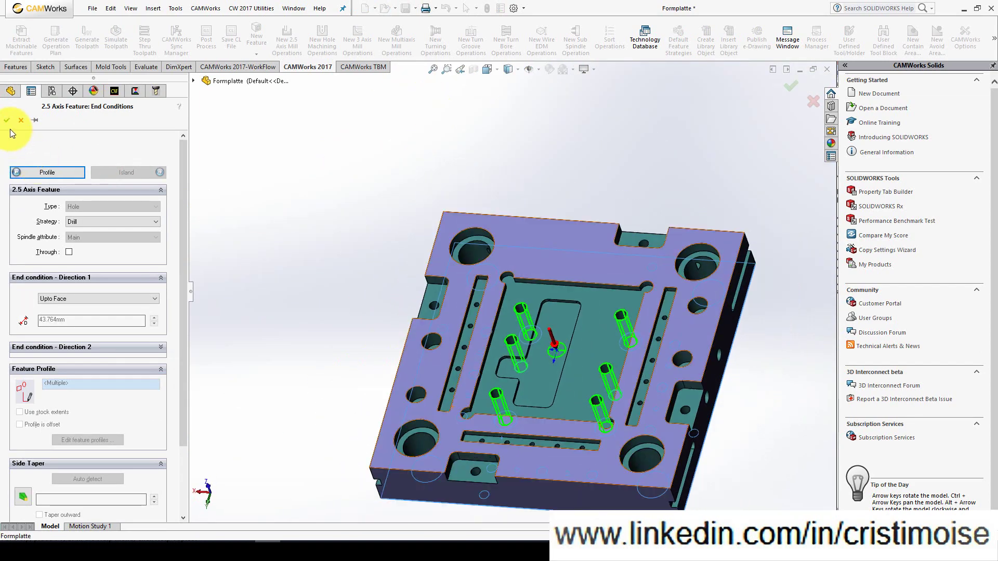
pyautogui.click(7, 120)
pyautogui.keyDown('ctrl'); pyautogui.moveTo(432, 298); pyautogui.dragTo(370, 221, button='middle'); pyautogui.keyUp('ctrl')
# Generate the operation plan for the face, pocket and hole features and review the milling and drilling operations in the operation tree.
pyautogui.click(61, 149)
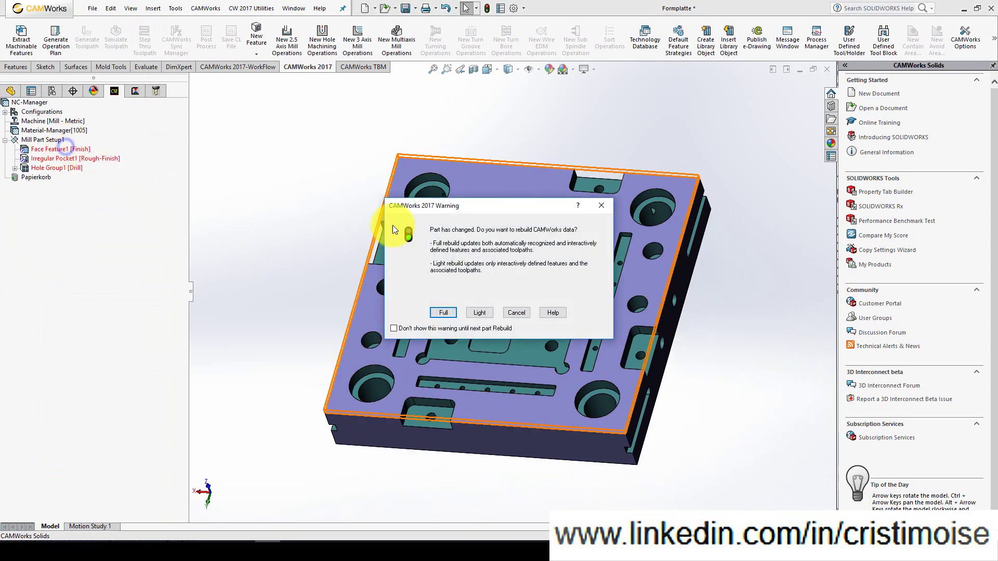
pyautogui.click(488, 315)
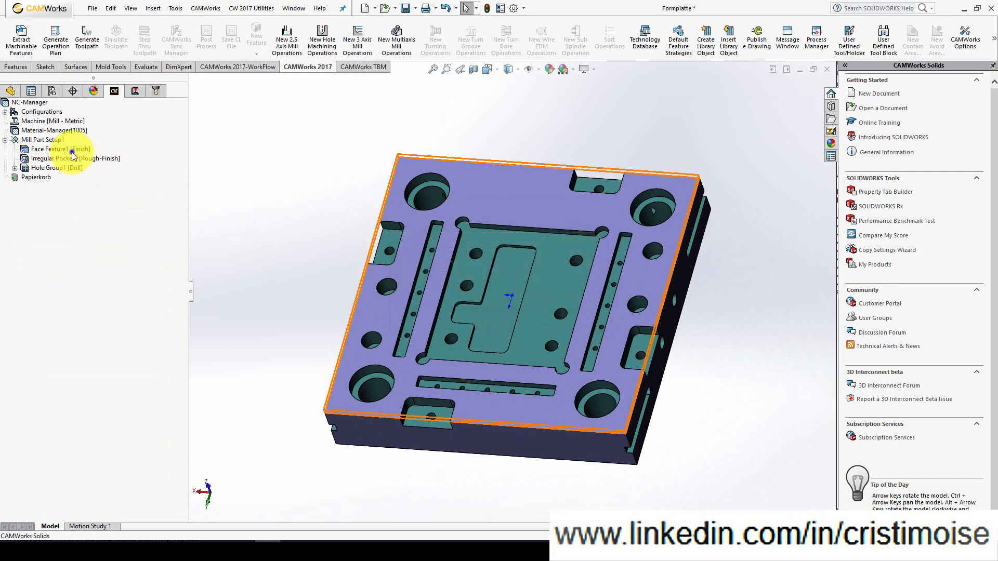
pyautogui.rightClick(72, 151)
pyautogui.click(131, 91)
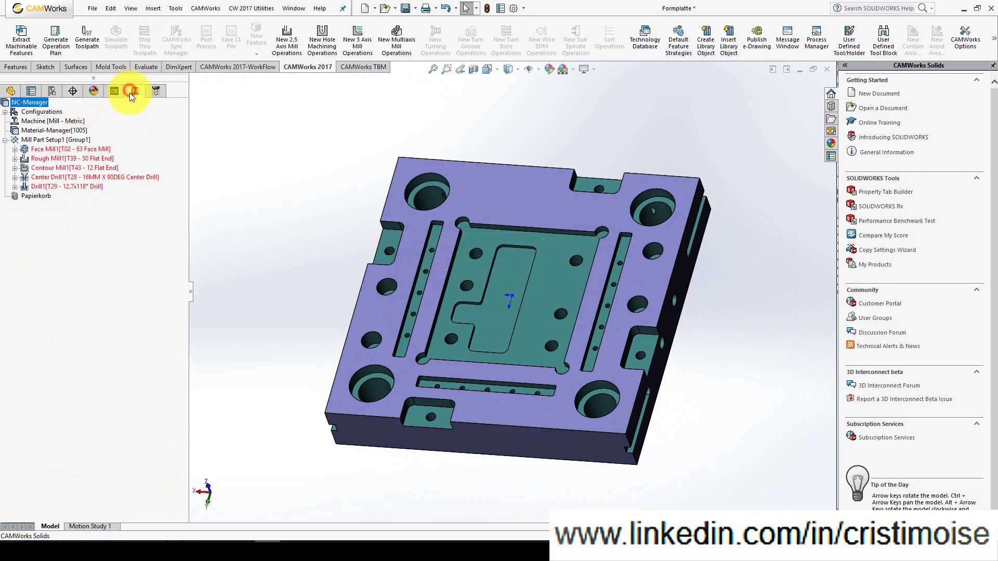
pyautogui.click(82, 158)
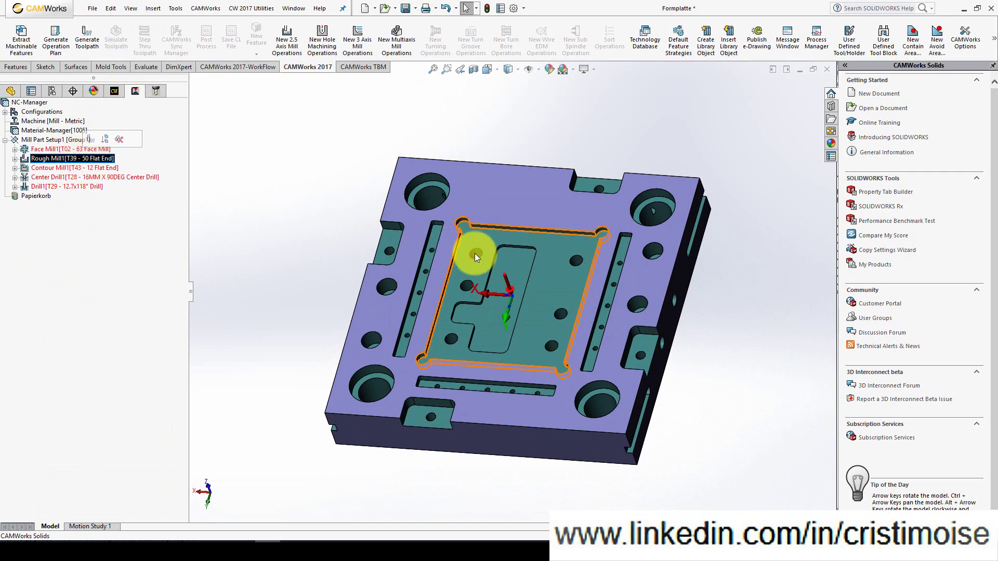
pyautogui.click(67, 168)
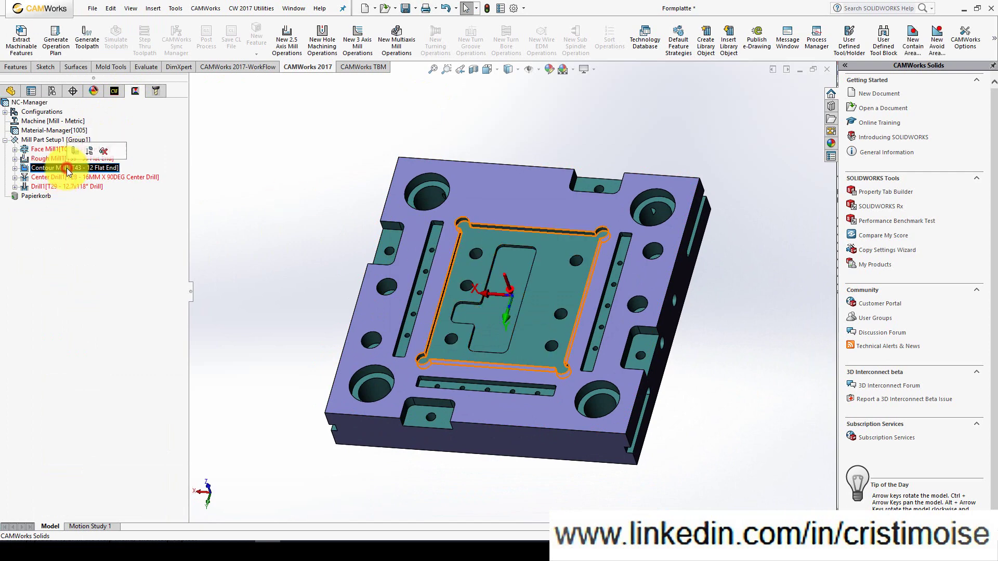
pyautogui.click(67, 177)
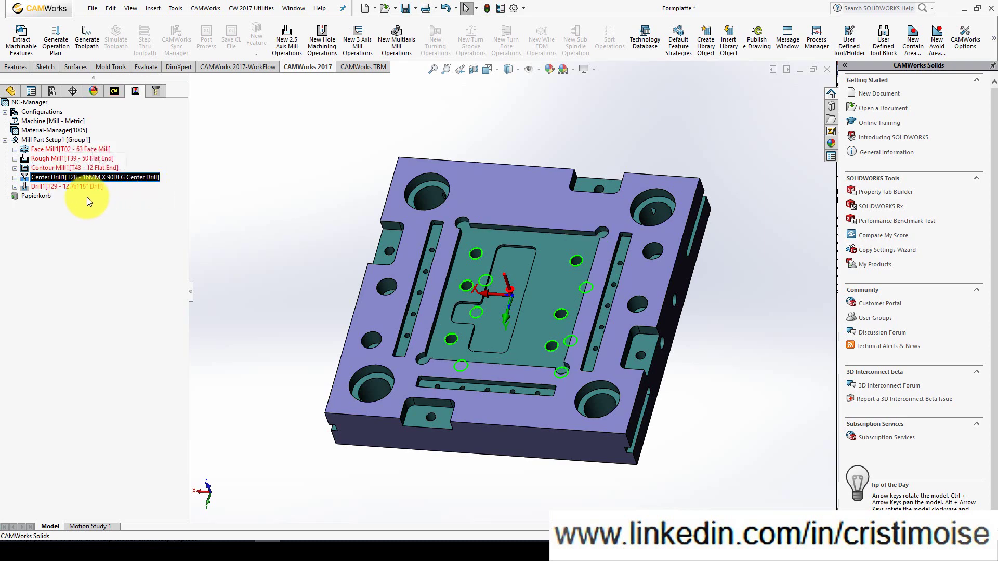
pyautogui.click(106, 94)
pyautogui.click(130, 92)
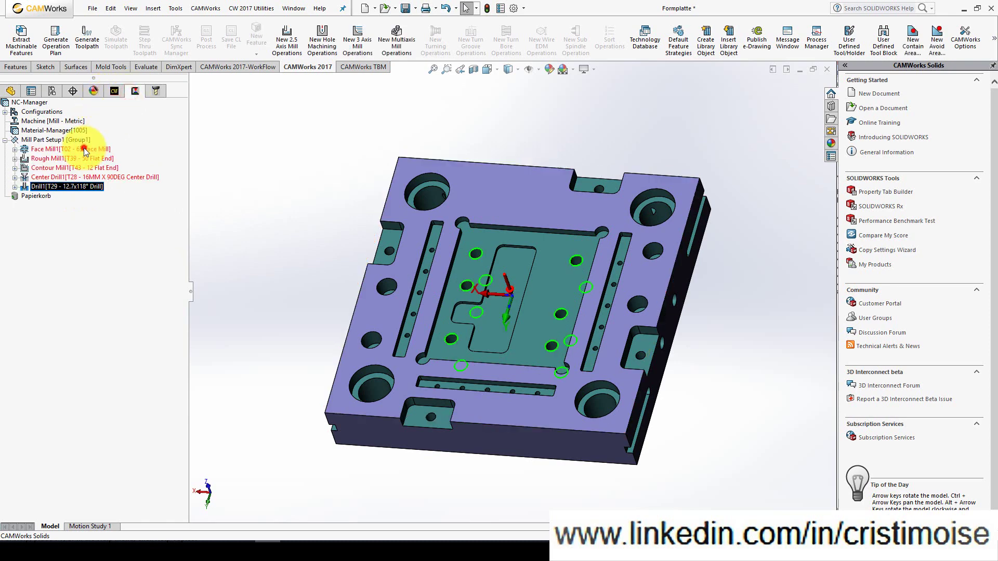
# Delete all operations from Face Mill1 through Drill1 and empty the Papierkorb.
pyautogui.click(84, 149)
pyautogui.keyDown('shift'); pyautogui.click(93, 187); pyautogui.keyUp('shift')
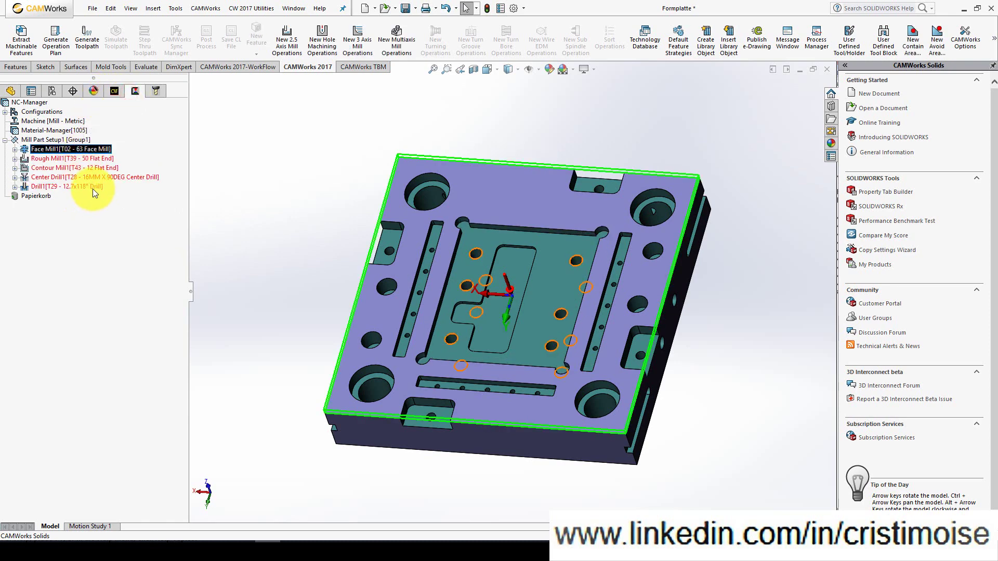
pyautogui.rightClick(93, 188)
pyautogui.click(128, 251)
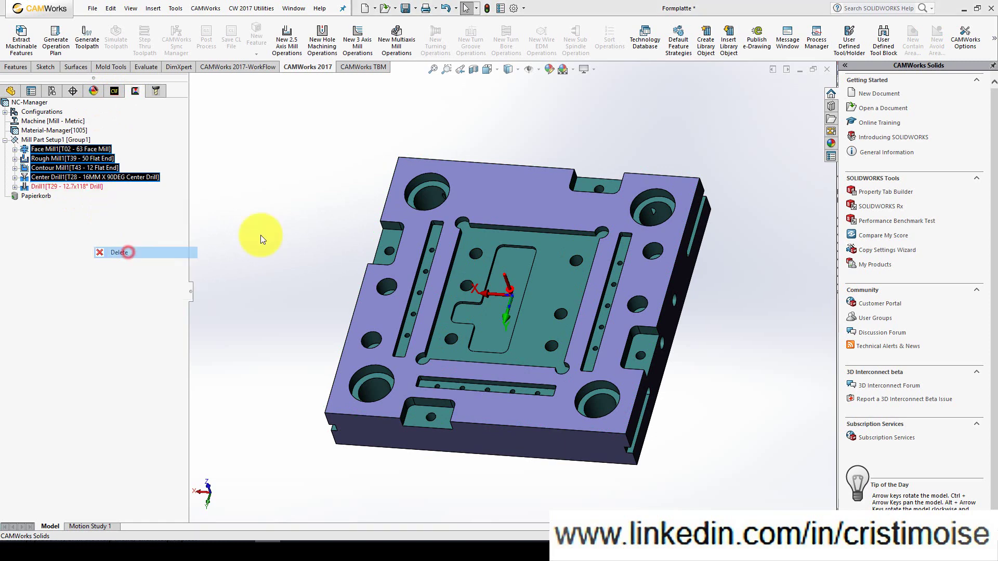
pyautogui.click(537, 295)
pyautogui.rightClick(34, 150)
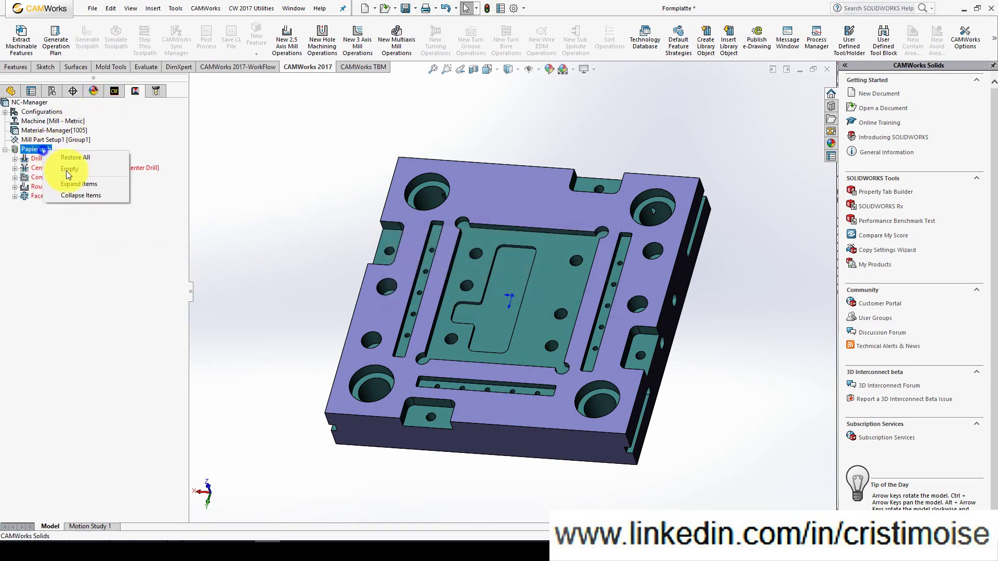
pyautogui.click(68, 171)
pyautogui.click(493, 299)
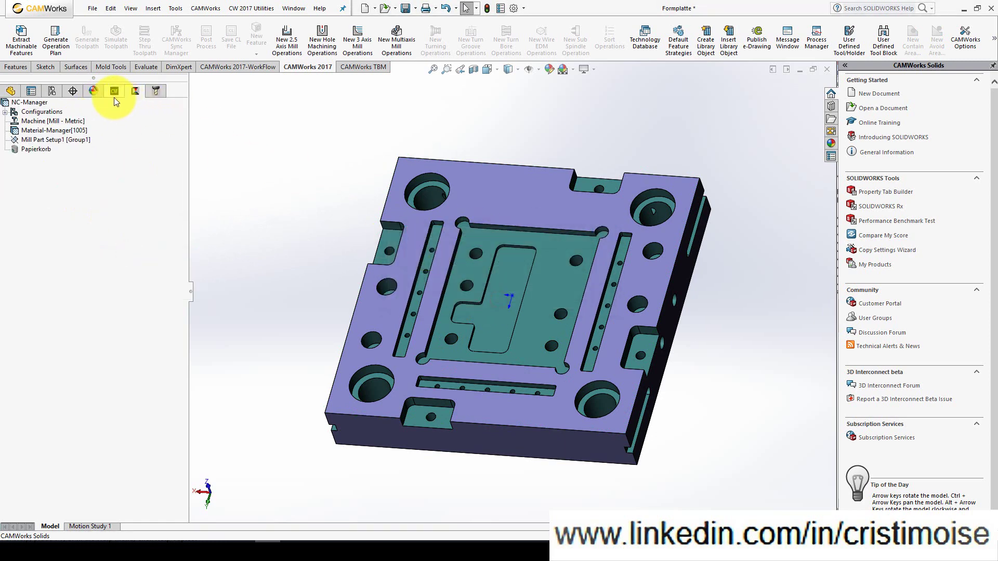
# Regenerate the operation plan for all features of Mill Part Setup1.
pyautogui.click(48, 31)
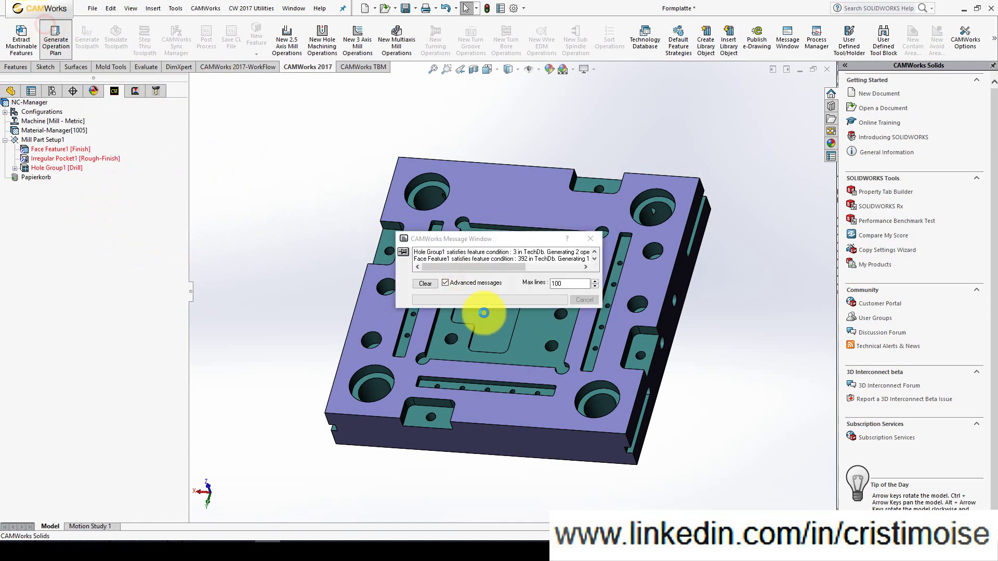
# Generate the toolpaths for all operations of Mill Part Setup1.
pyautogui.click(464, 287)
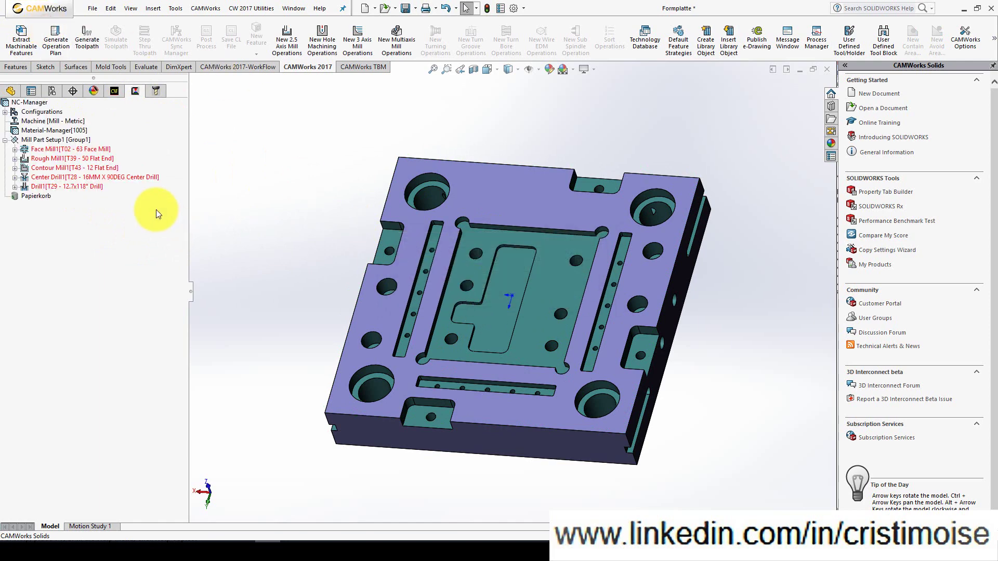
pyautogui.rightClick(78, 140)
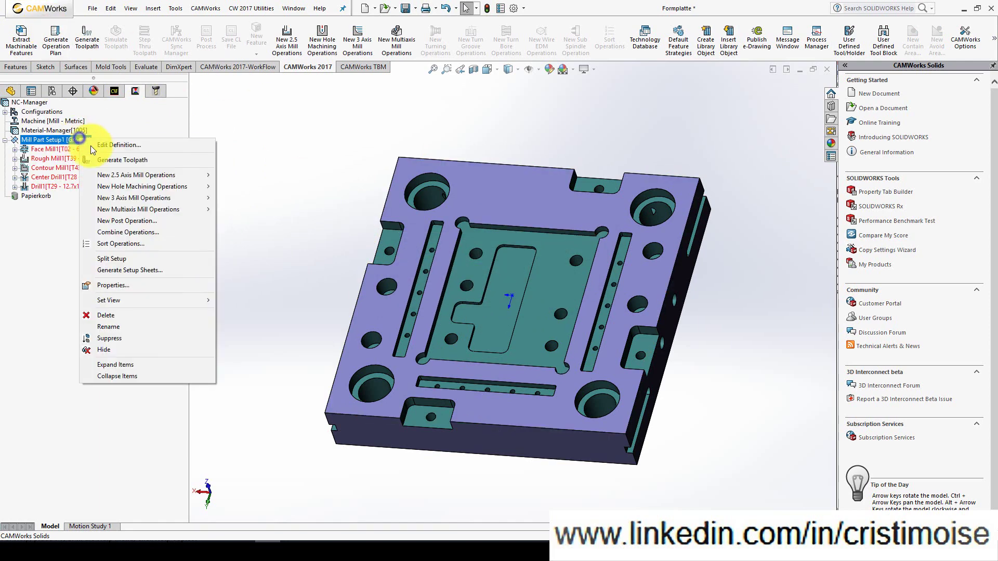
pyautogui.click(104, 160)
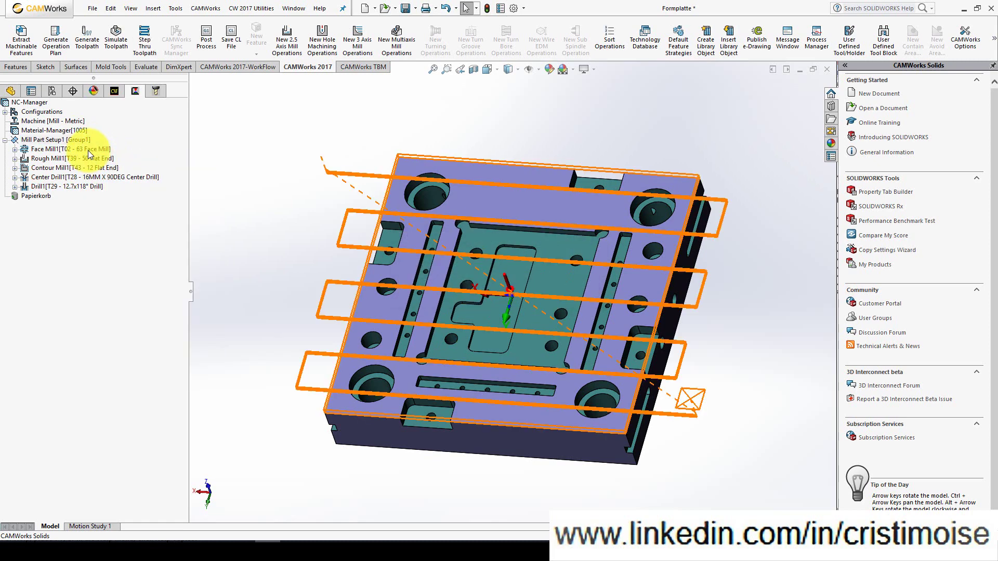
# Open the definition of Face Mill1 and examine its tool, feed and speed, and facing stepover settings.
pyautogui.click(89, 151)
pyautogui.rightClick(89, 152)
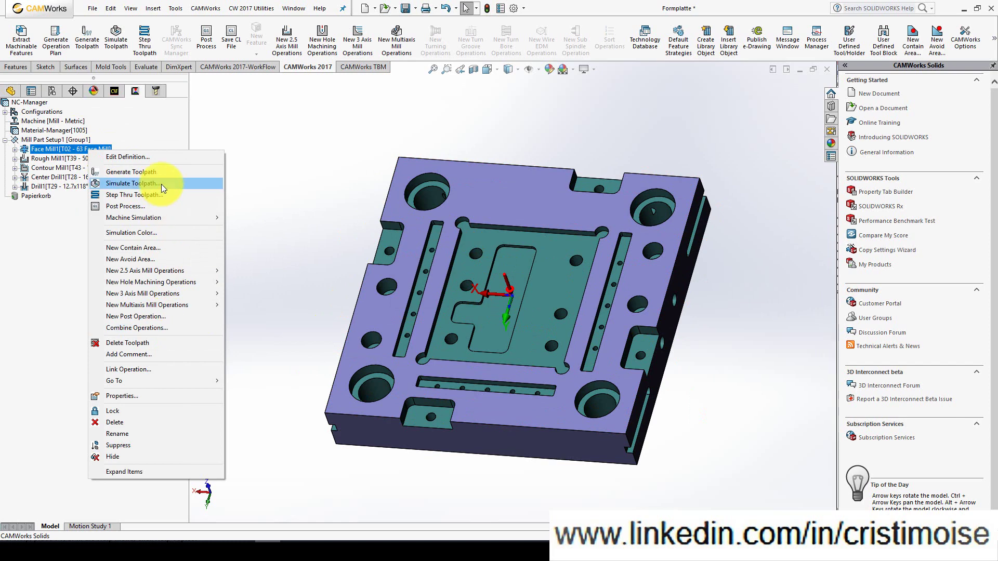
pyautogui.click(158, 158)
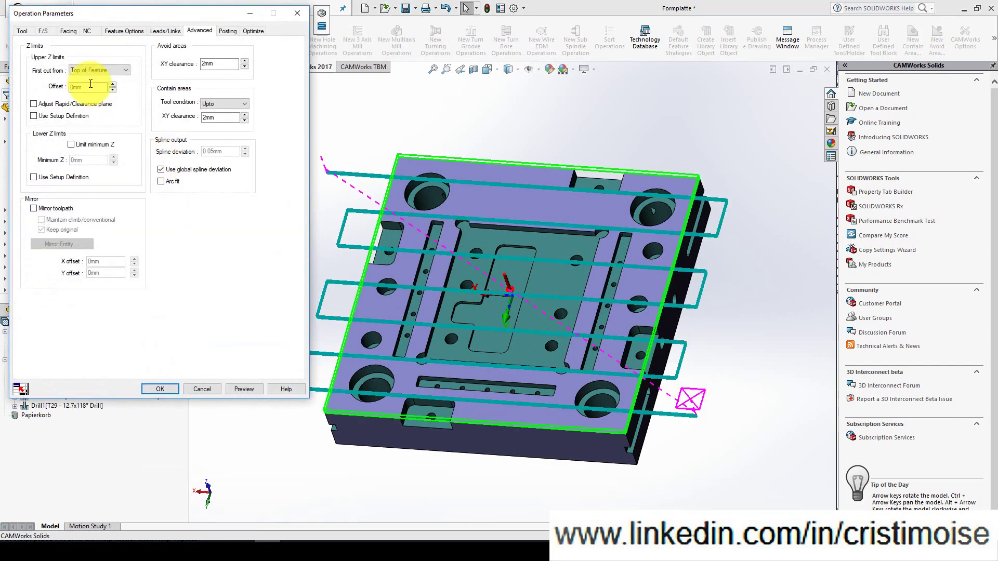
pyautogui.click(24, 32)
pyautogui.moveTo(102, 16); pyautogui.dragTo(161, 48)
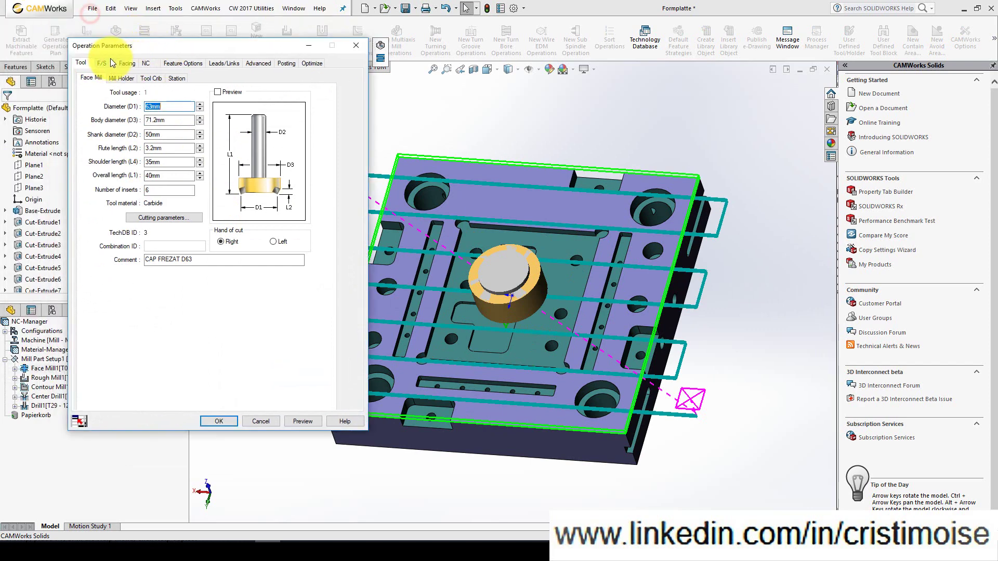
pyautogui.click(106, 61)
pyautogui.click(125, 63)
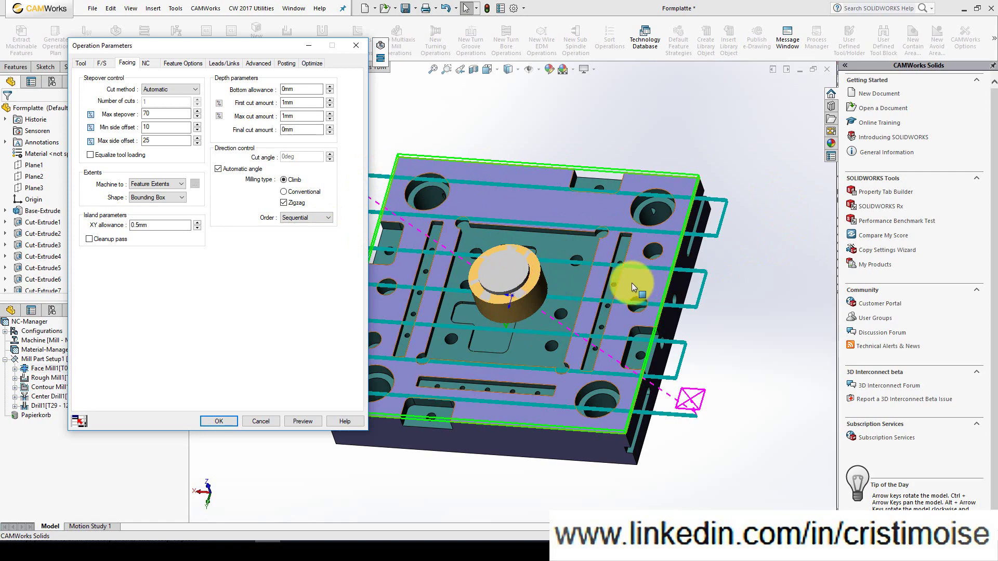
pyautogui.moveTo(526, 310); pyautogui.dragTo(559, 279, button='middle')
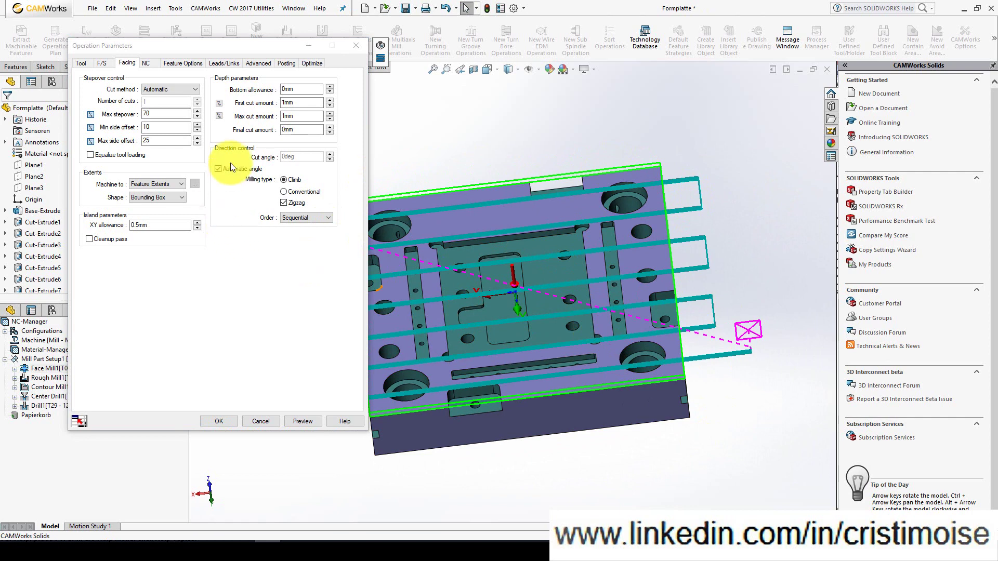
pyautogui.click(154, 113)
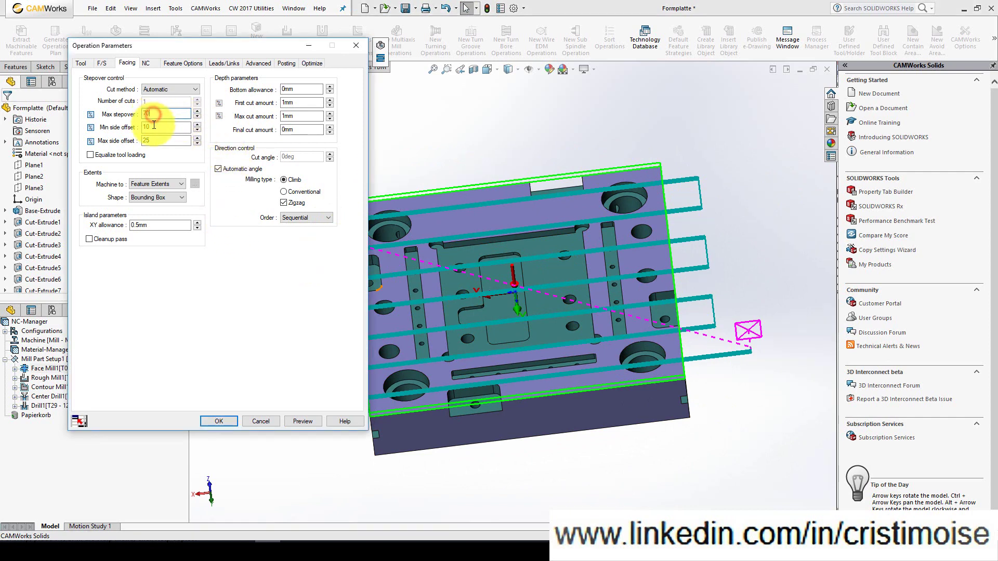
pyautogui.click(153, 127)
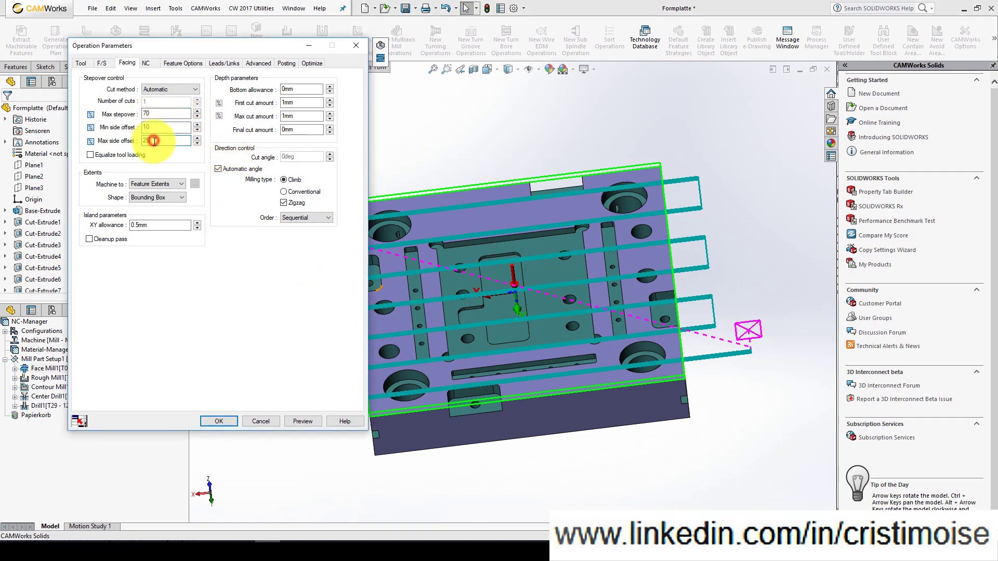
# Set the face mill's first, max and final cut amounts to 5 mm and preview the facing toolpath.
pyautogui.click(307, 101)
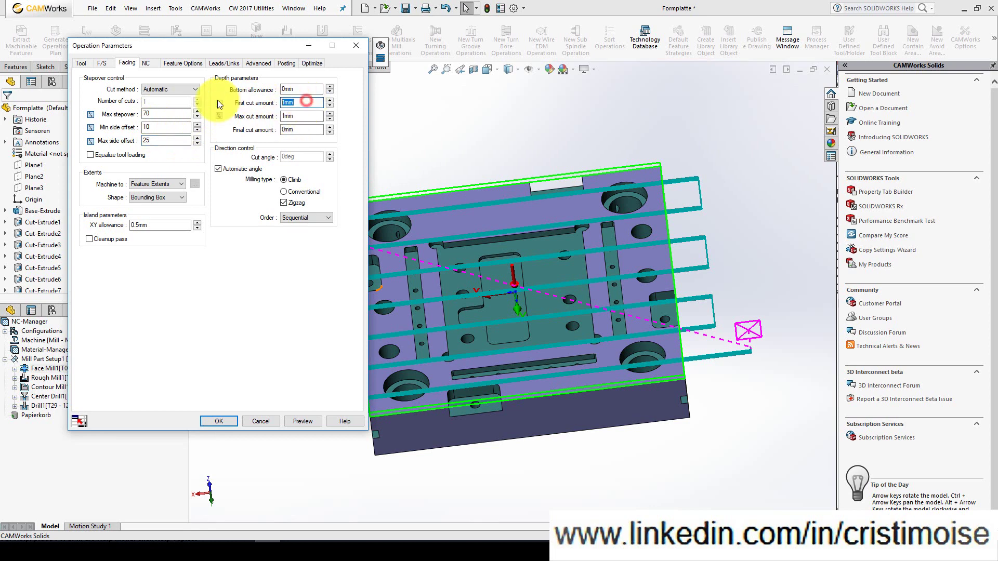
pyautogui.write('5')
pyautogui.click(297, 118)
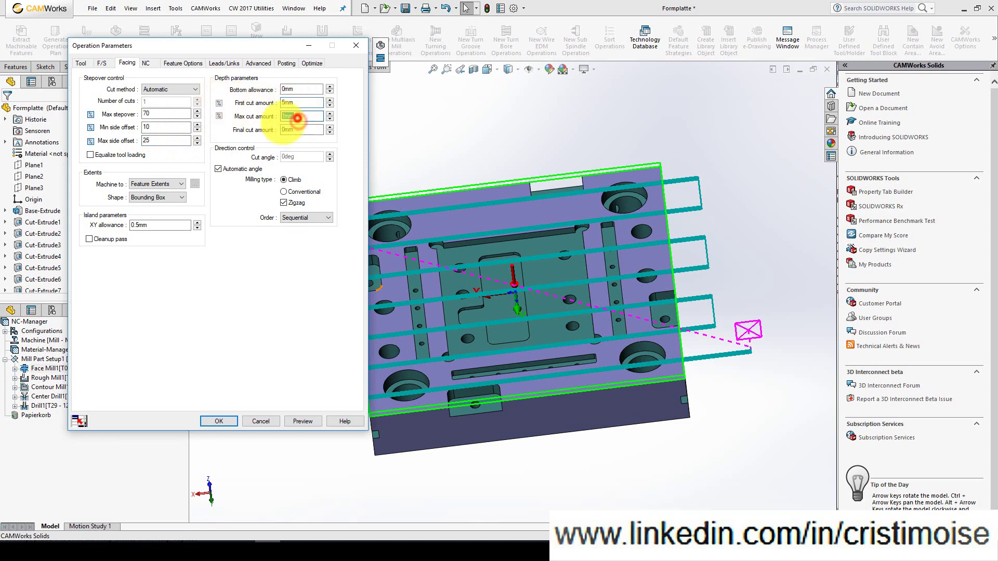
pyautogui.click(304, 419)
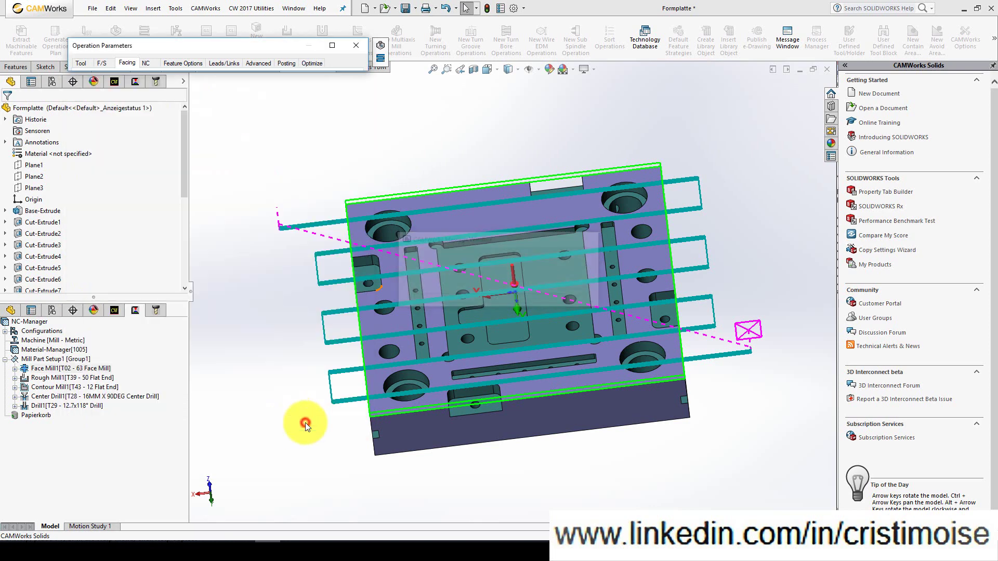
pyautogui.moveTo(367, 256); pyautogui.dragTo(385, 204, button='middle')
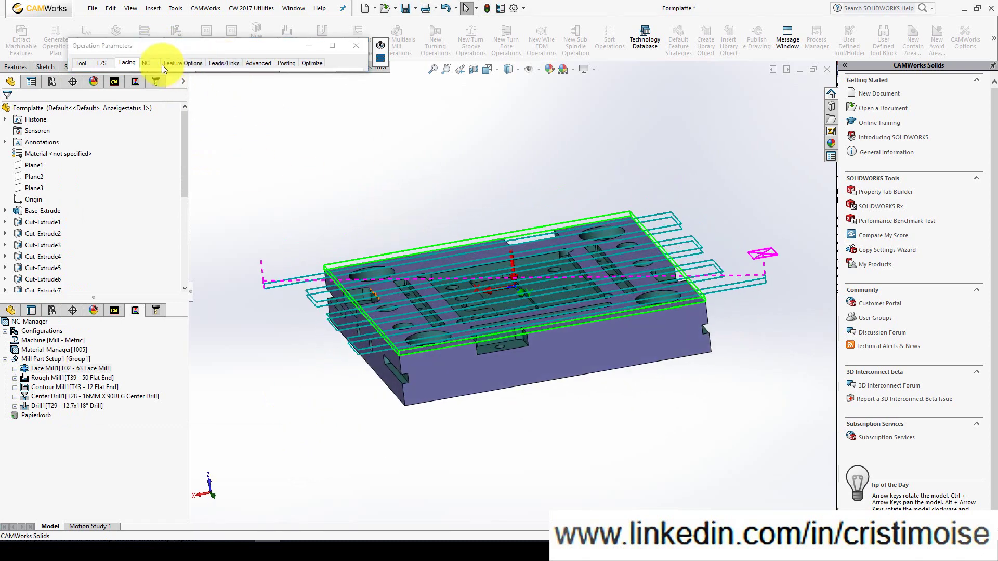
pyautogui.moveTo(134, 66)
# Set the face mill's first, max and final cut amounts to 10 mm and preview the facing toolpath.
pyautogui.click(295, 102)
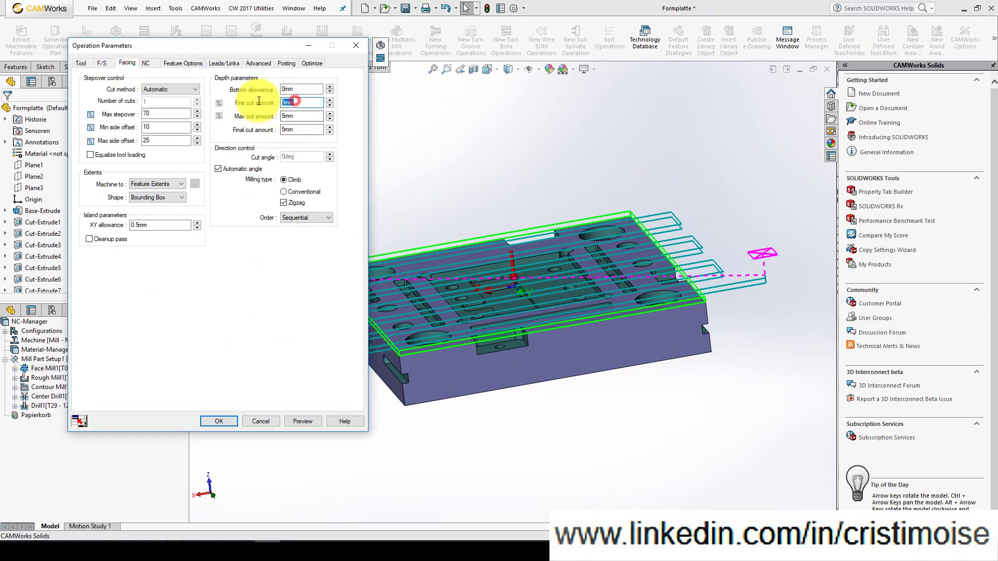
pyautogui.write('10')
pyautogui.doubleClick(302, 116)
pyautogui.write('10')
pyautogui.doubleClick(309, 131)
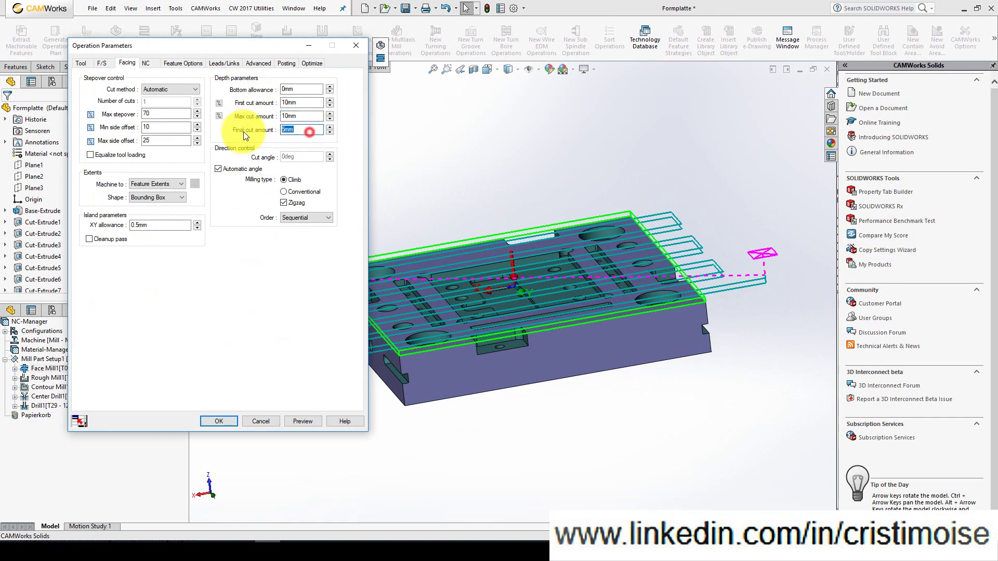
pyautogui.write('10')
pyautogui.click(297, 422)
pyautogui.moveTo(554, 267)
pyautogui.mouseDown(button='middle')
pyautogui.moveTo(535, 298)
pyautogui.moveTo(552, 284)
pyautogui.mouseUp(button='middle')
# Review Face Mill1's NC, feature, leads/links, advanced, posting and optimize settings and accept the operation parameters.
pyautogui.click(151, 63)
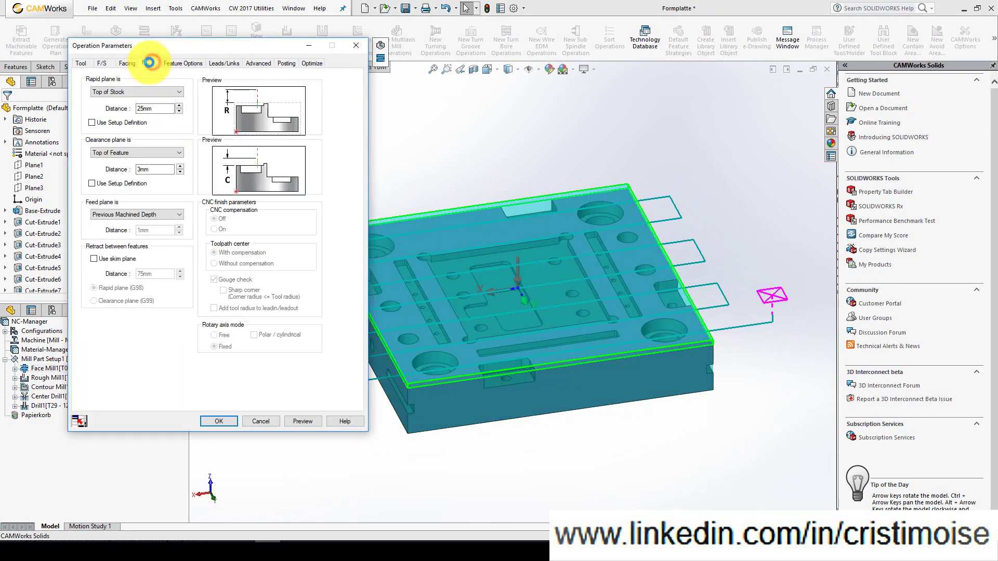
pyautogui.click(176, 63)
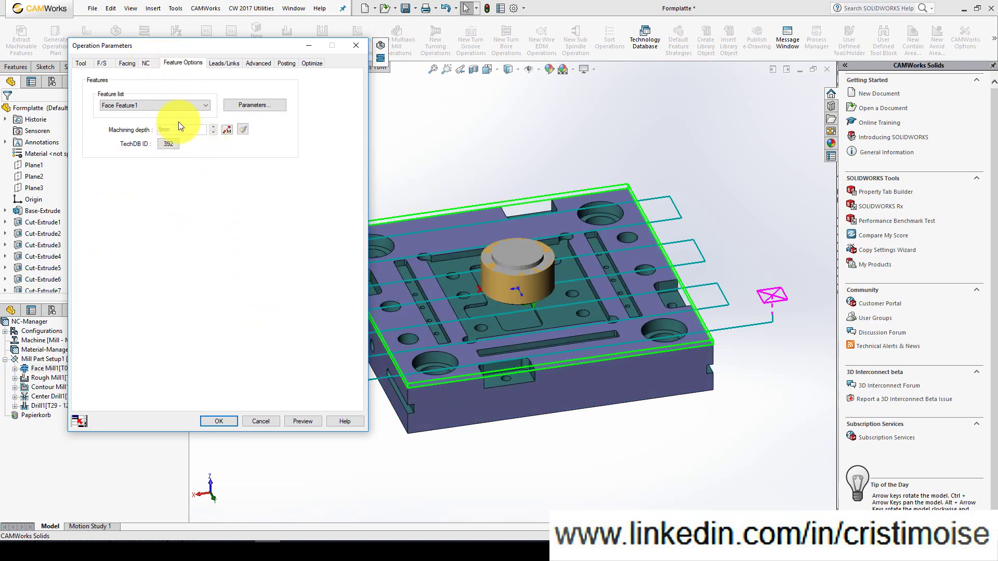
pyautogui.click(220, 64)
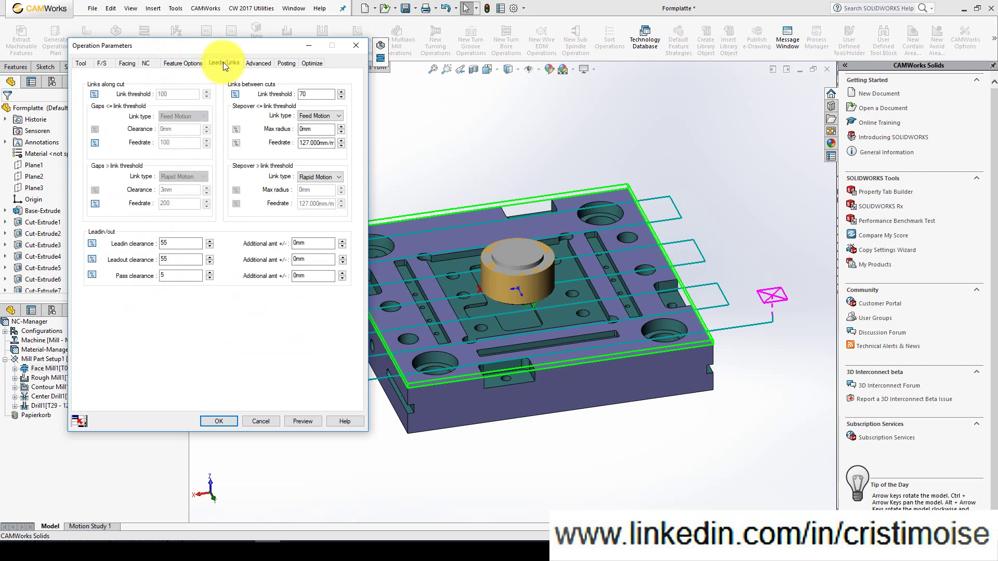
pyautogui.click(258, 63)
pyautogui.click(287, 63)
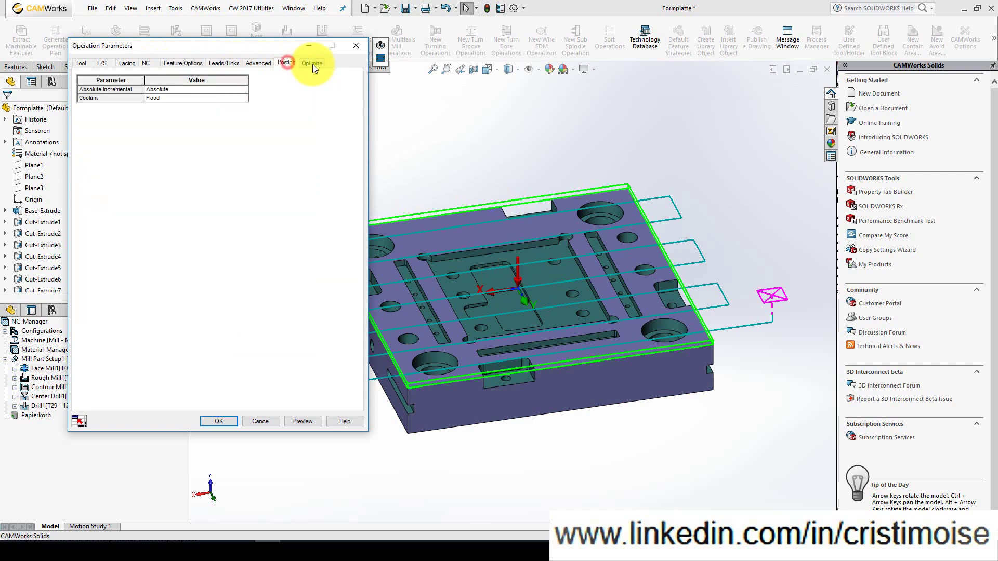
pyautogui.click(312, 63)
pyautogui.click(219, 421)
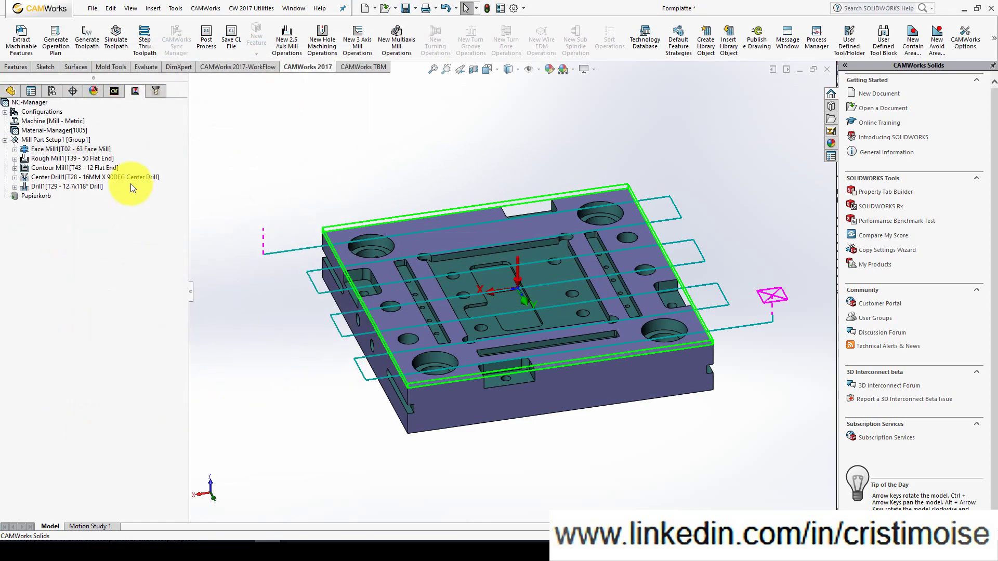
# Show the Rough Mill1 toolpath in the central pocket and open the operation's definition at its tool crib.
pyautogui.click(89, 159)
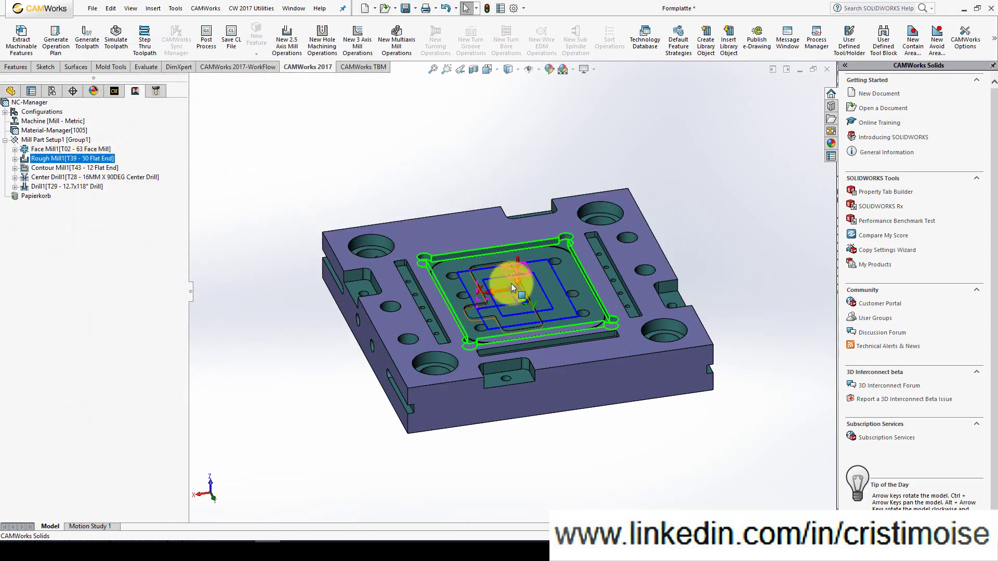
pyautogui.scroll(-3, 510, 283)
pyautogui.click(81, 151)
pyautogui.rightClick(81, 152)
pyautogui.rightClick(79, 159)
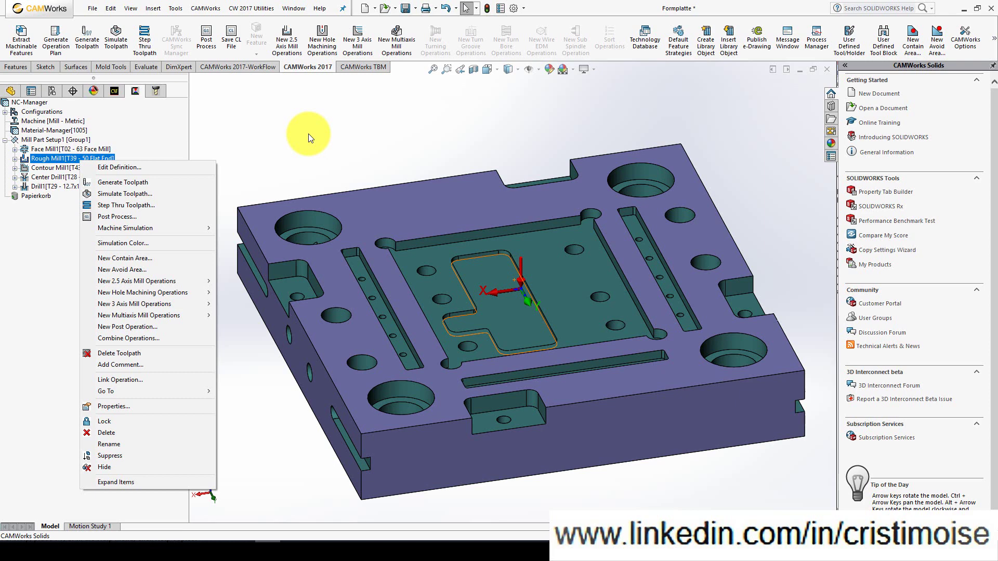
pyautogui.click(166, 169)
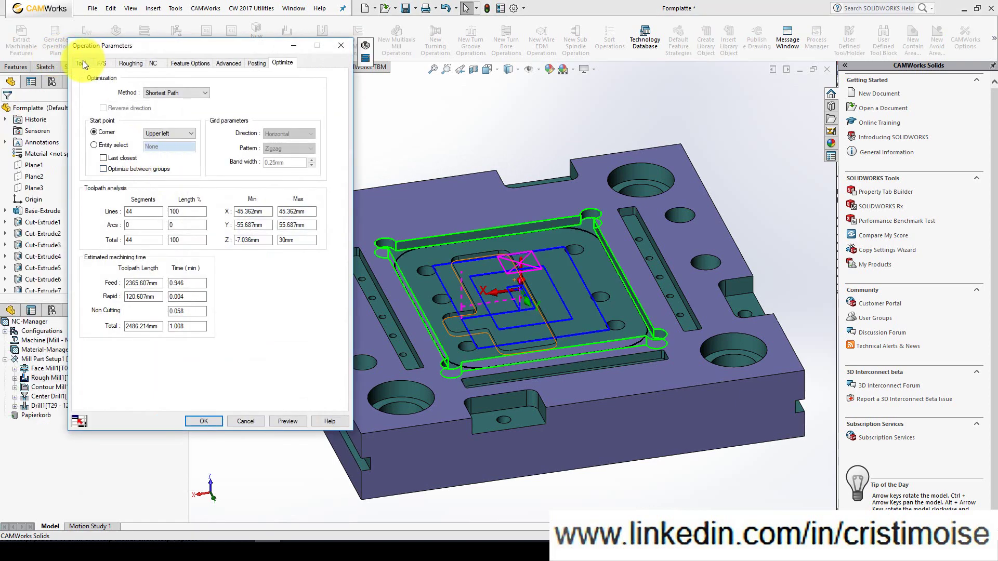
pyautogui.click(81, 62)
pyautogui.click(149, 78)
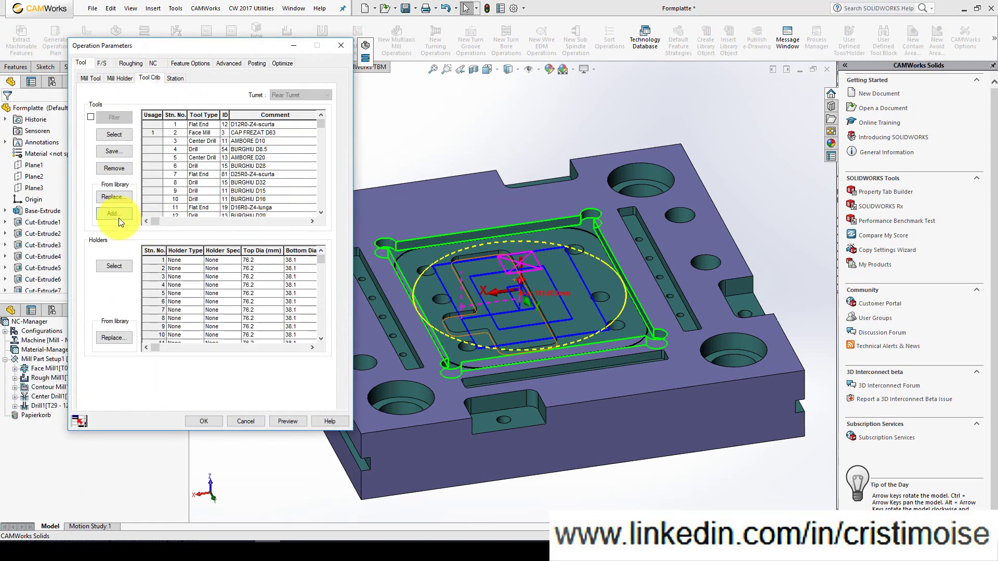
# Start adding a library tool to the crib and filter the flat end mills to a diameter of 10 mm.
pyautogui.click(118, 217)
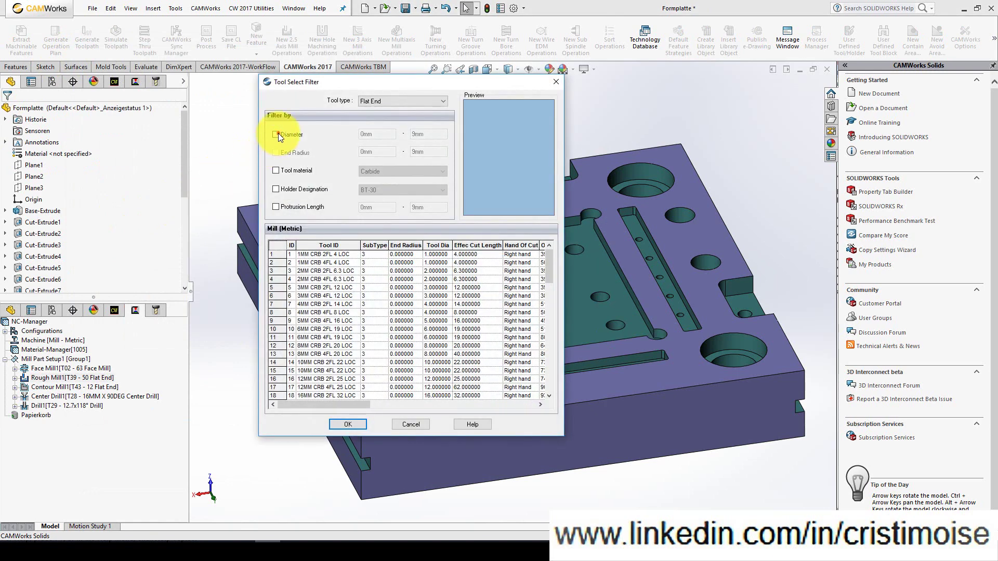
pyautogui.click(276, 135)
pyautogui.moveTo(377, 134); pyautogui.dragTo(349, 131)
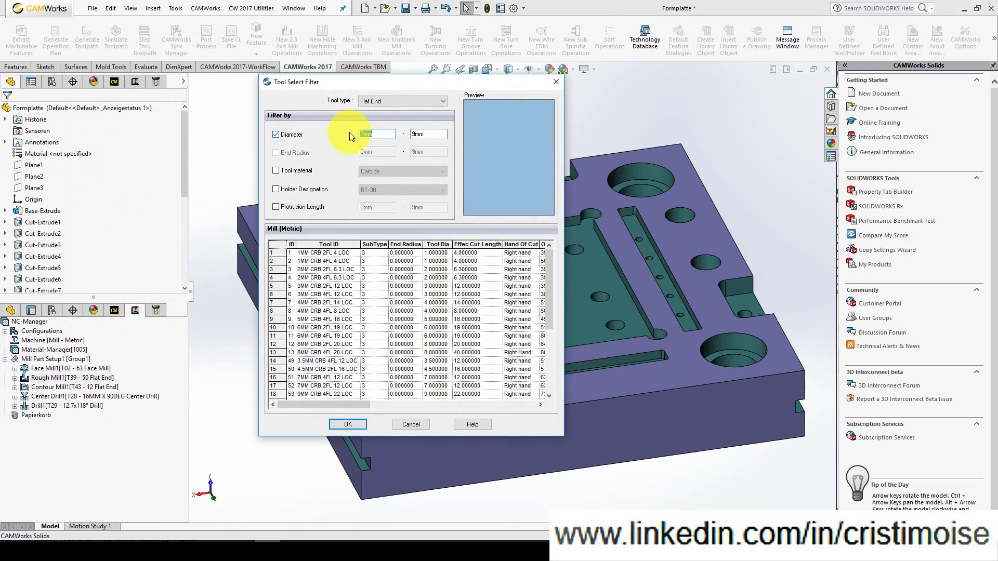
pyautogui.write('10')
pyautogui.click(430, 135)
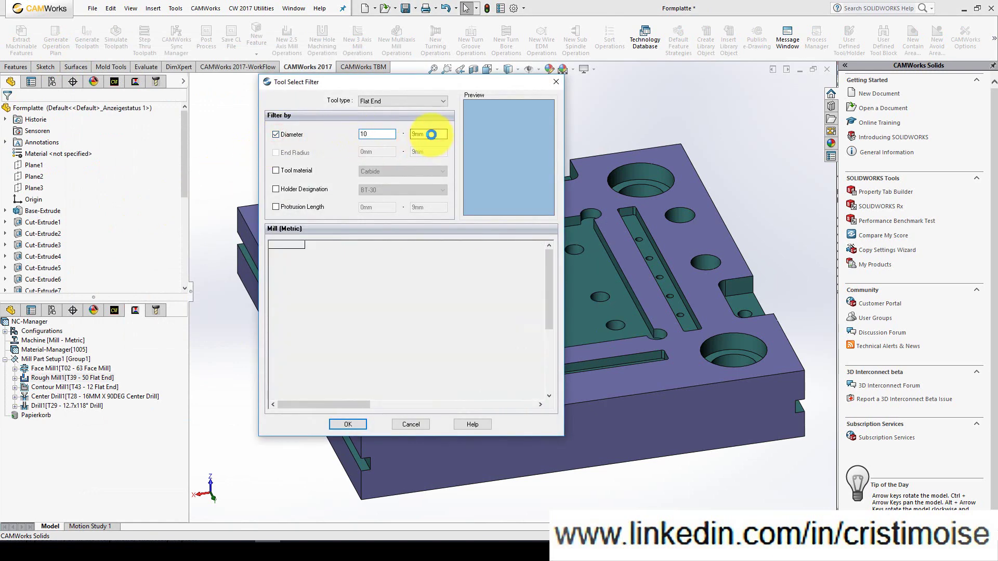
pyautogui.write('10')
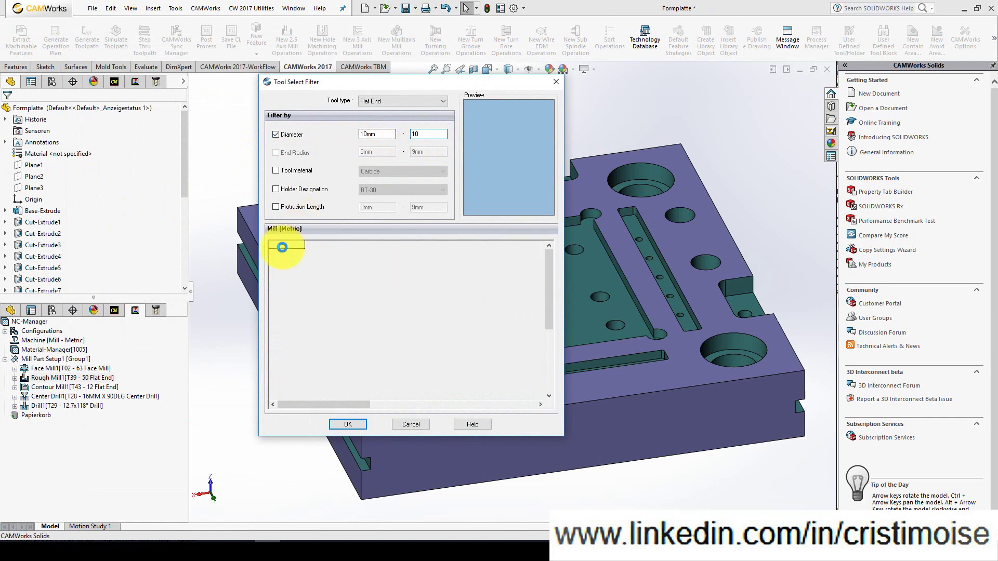
# Add the 10MM CRB 2FL 22 LOC end mill to the crib and assign it to Rough Mill1, replacing the holder too.
pyautogui.click(276, 250)
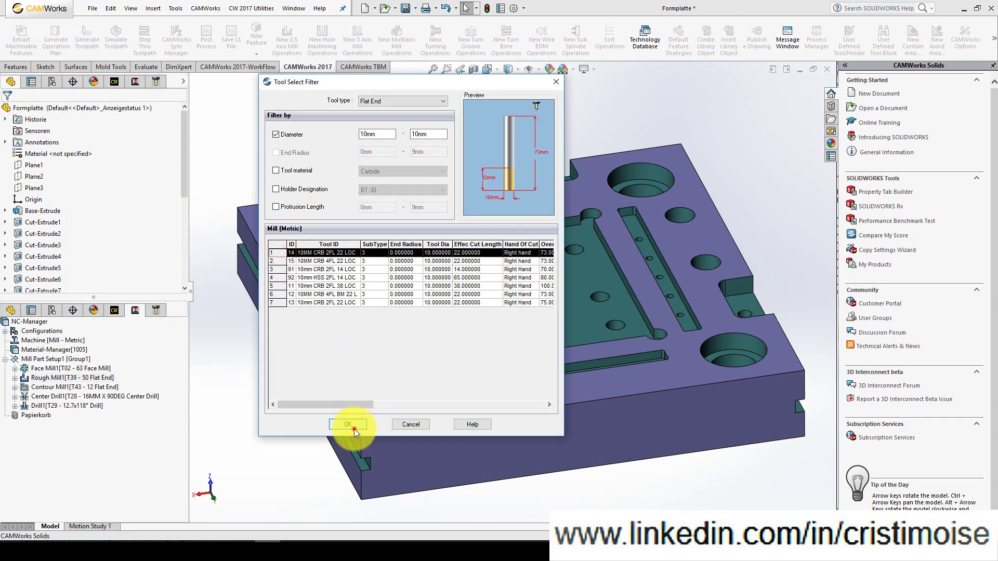
pyautogui.click(354, 428)
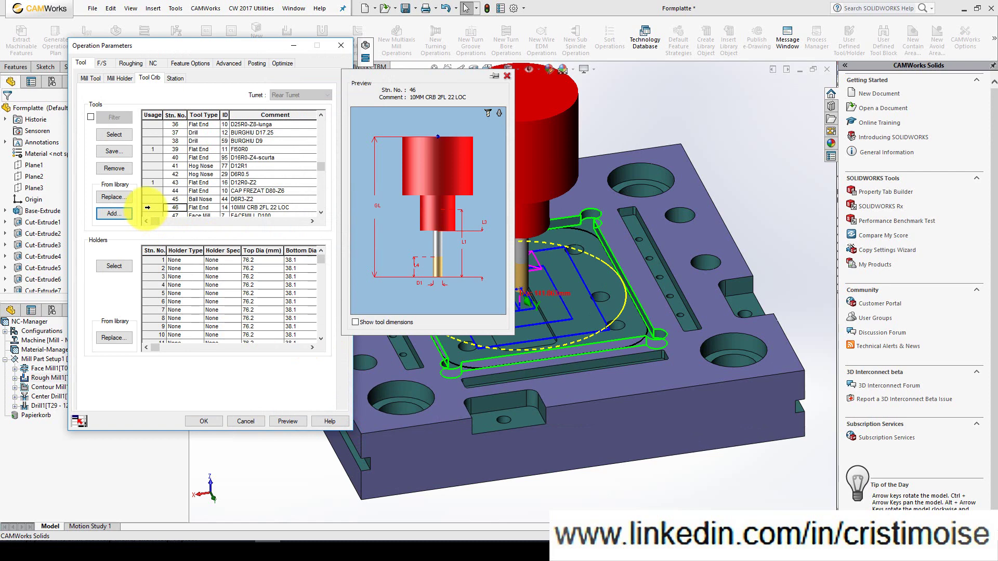
pyautogui.click(114, 135)
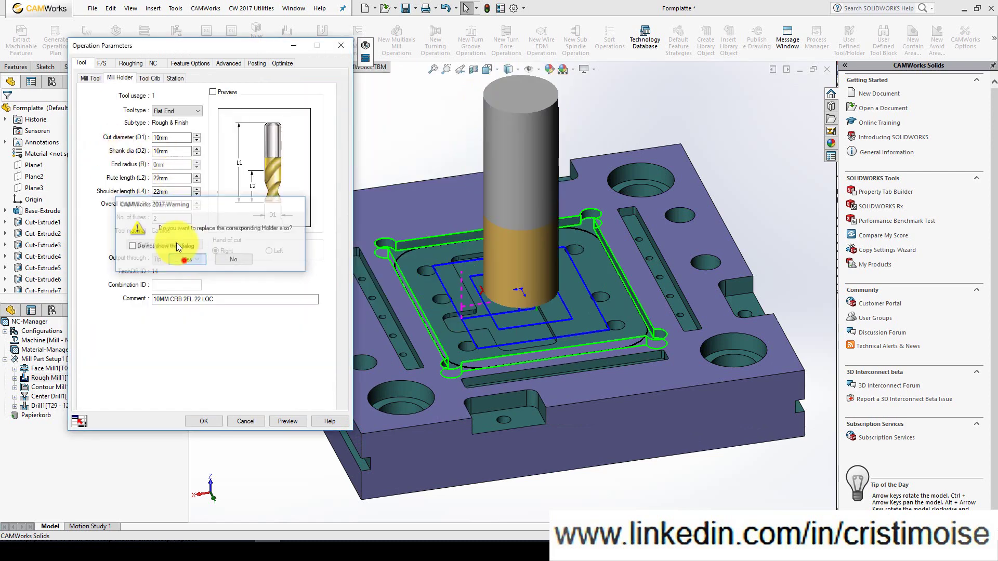
# Review Rough Mill1's feeds and speeds, its roughing pattern and depth parameters, and its NC plane settings.
pyautogui.click(102, 62)
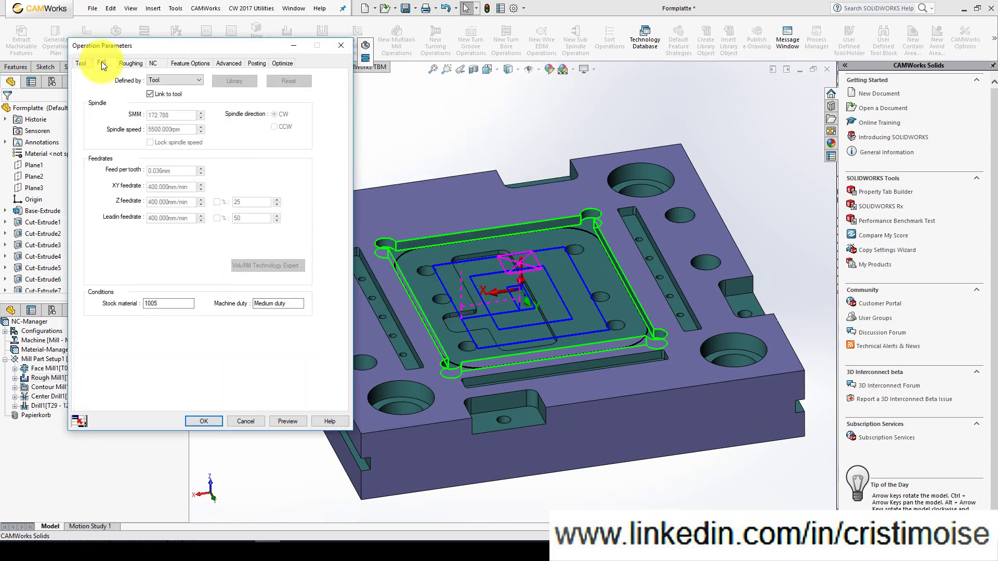
pyautogui.click(131, 63)
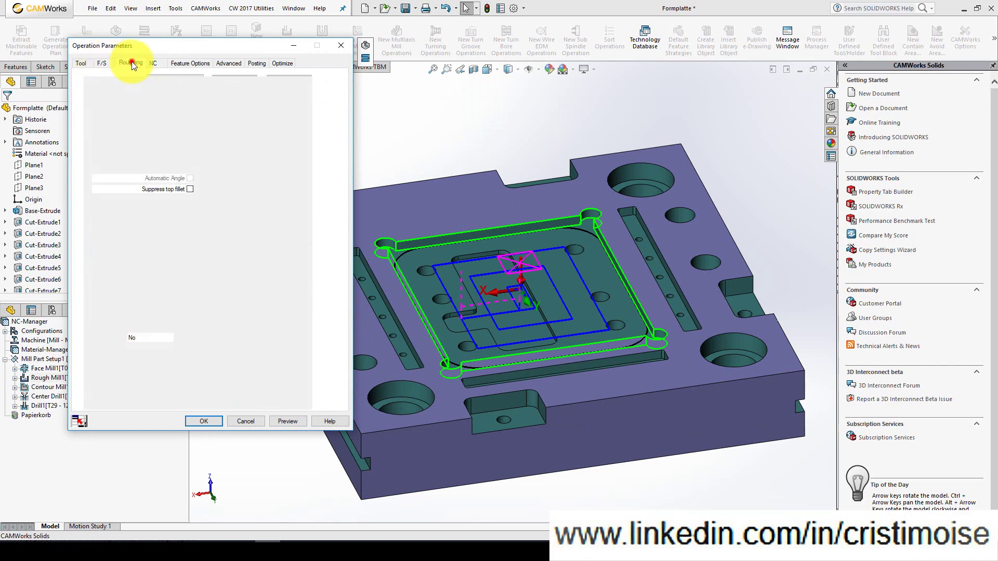
pyautogui.click(157, 90)
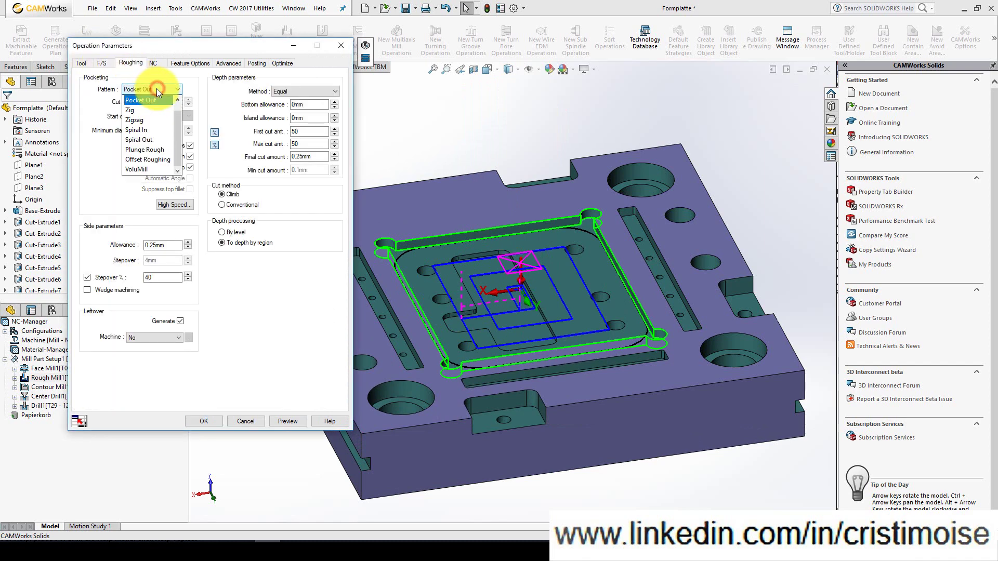
pyautogui.click(153, 86)
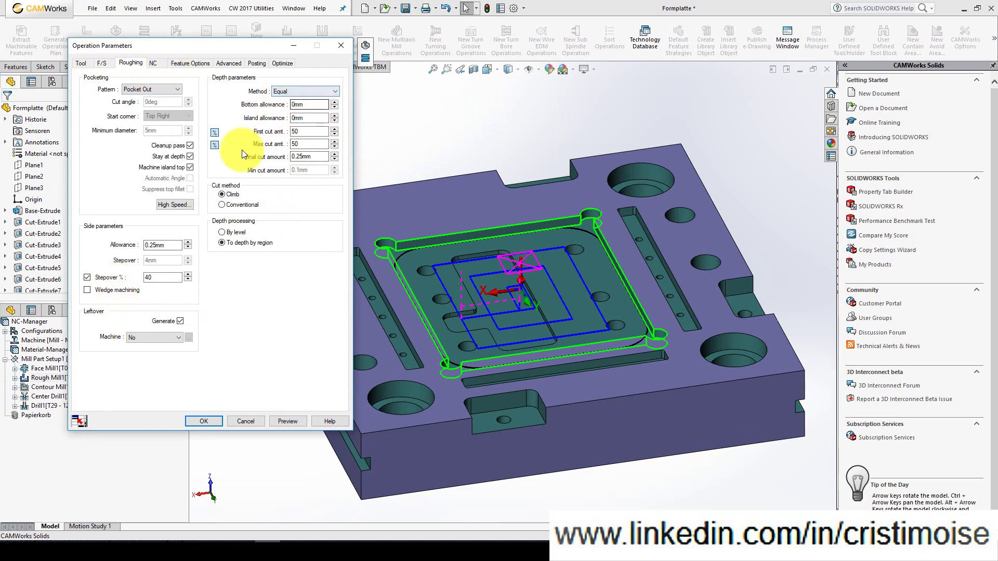
pyautogui.click(160, 64)
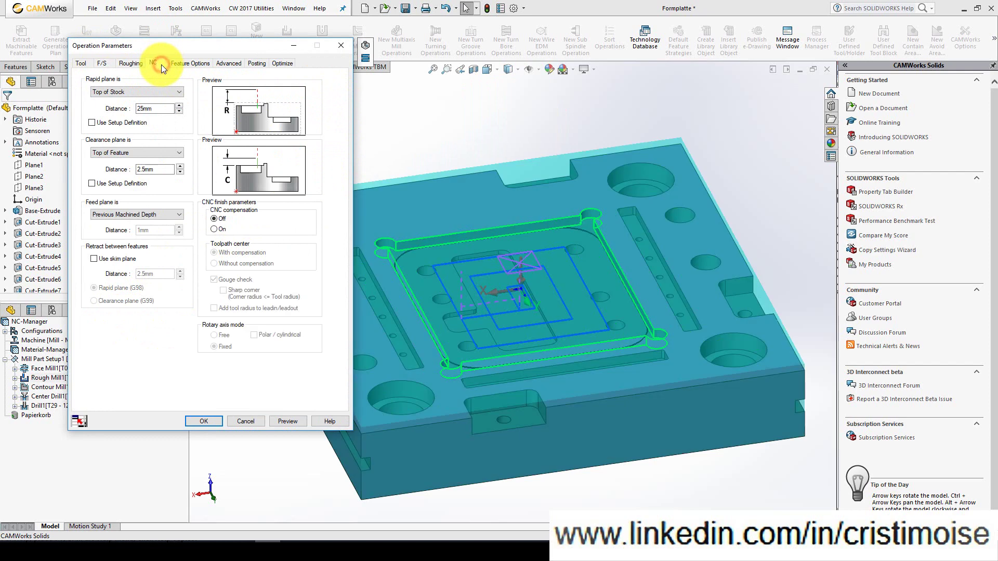
# Set Rough Mill1's entry method to Ramp, check the advanced settings and accept the operation parameters.
pyautogui.click(189, 63)
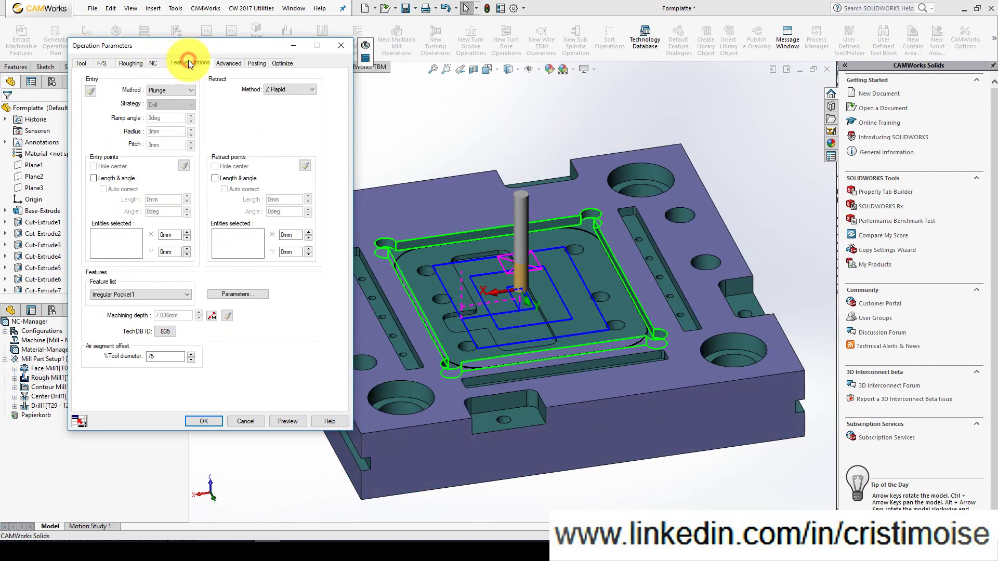
pyautogui.click(172, 90)
pyautogui.click(166, 108)
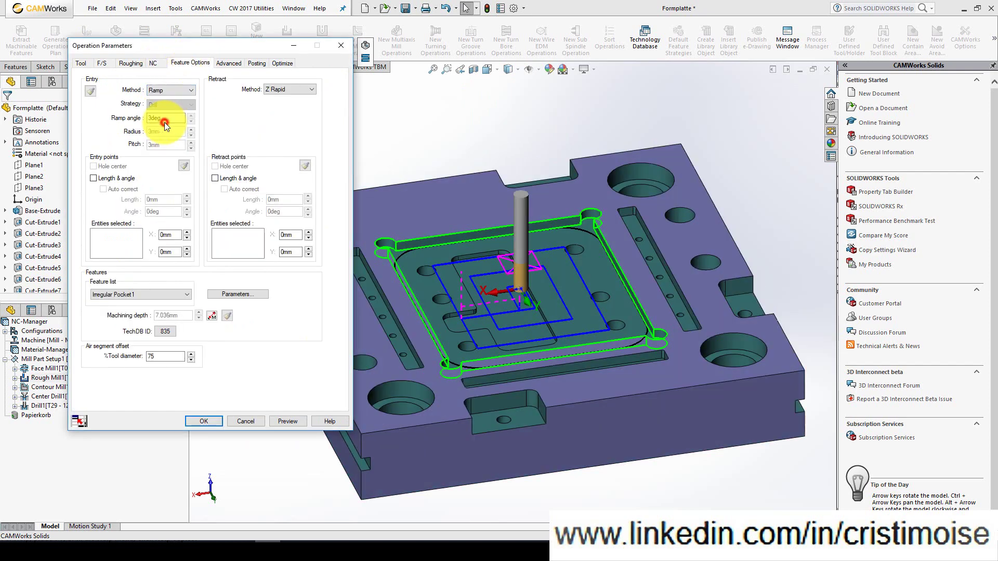
pyautogui.click(227, 63)
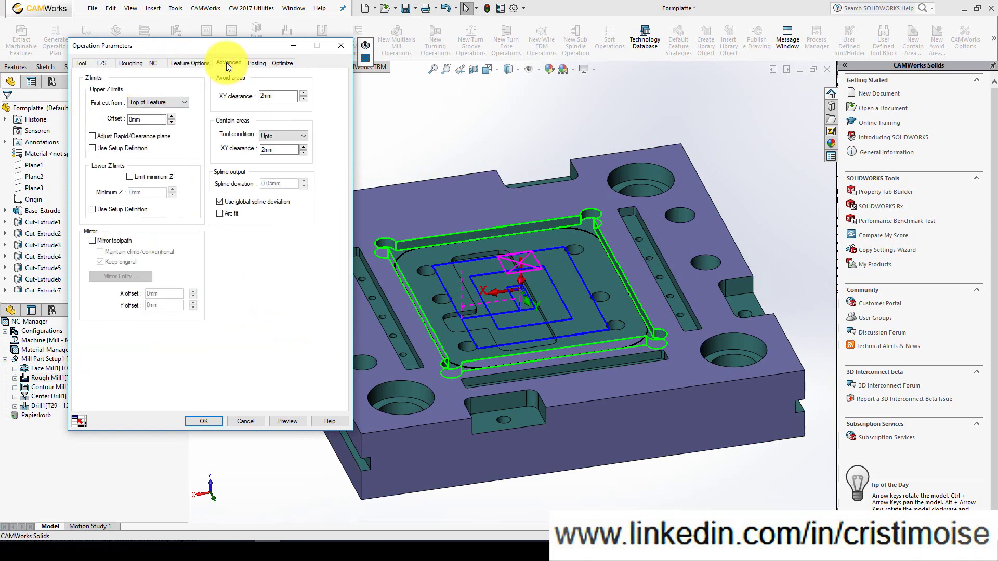
pyautogui.click(209, 421)
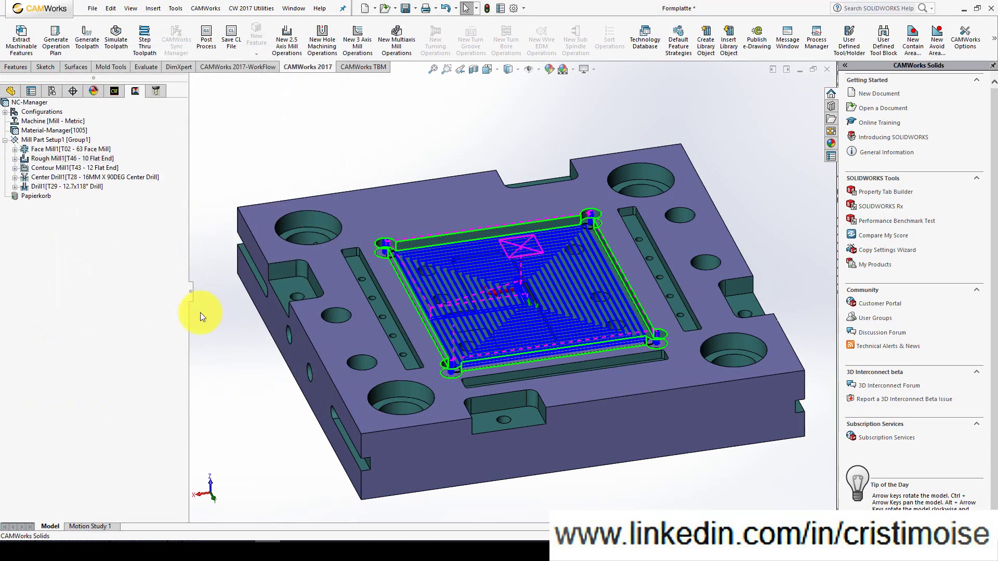
# Open Contour Mill1's definition and assign it the 10MM CRB 2FL 22 LOC end mill from the tool crib, replacing the holder too.
pyautogui.rightClick(83, 168)
pyautogui.click(87, 172)
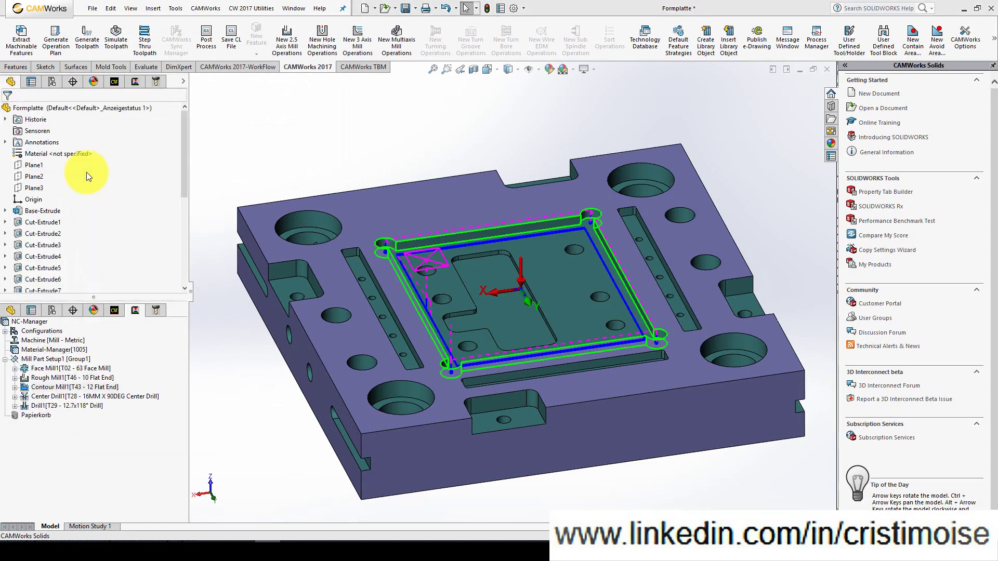
pyautogui.click(82, 63)
pyautogui.click(149, 79)
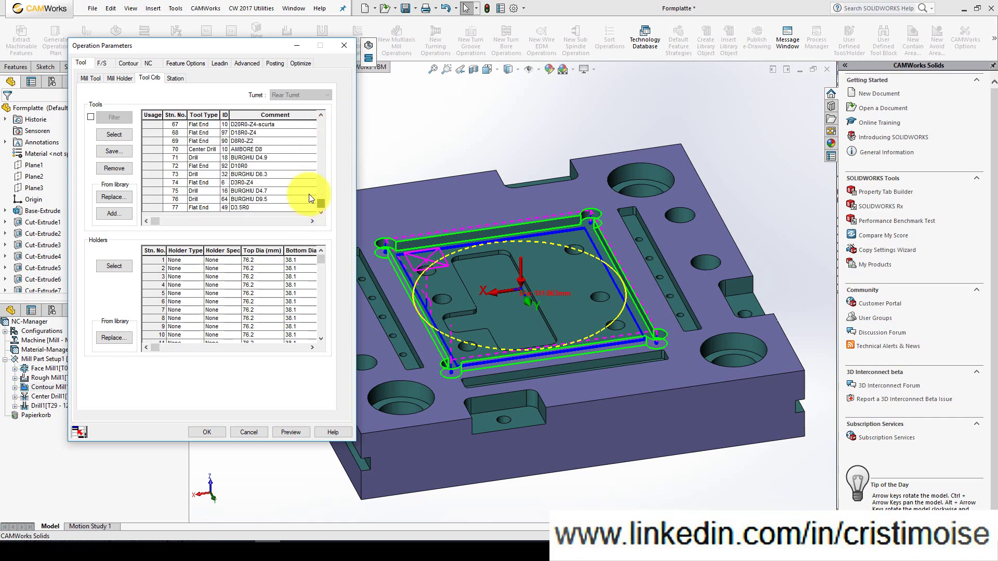
pyautogui.scroll(-11, 311, 196)
pyautogui.scroll(7, 156, 156)
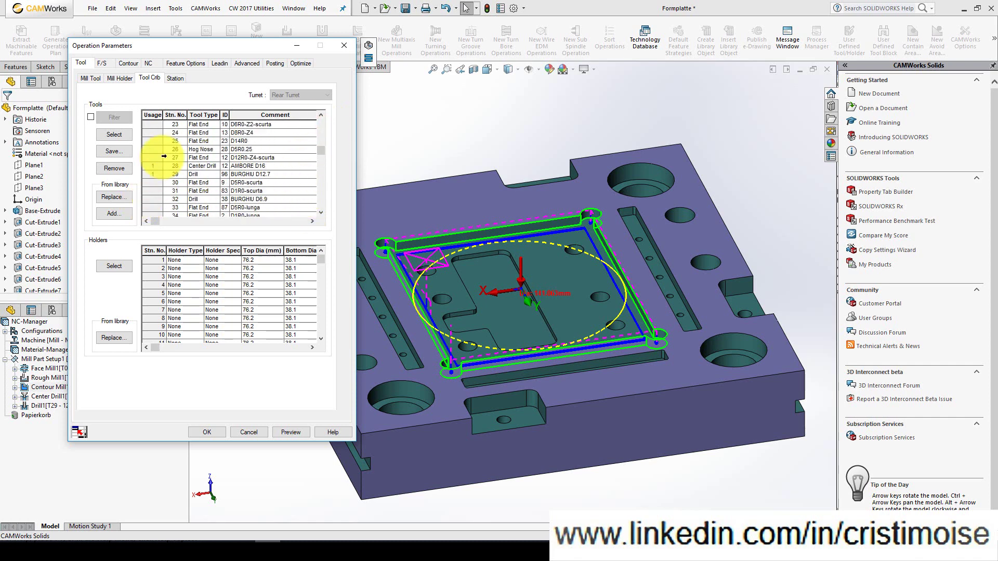
pyautogui.scroll(-9, 163, 157)
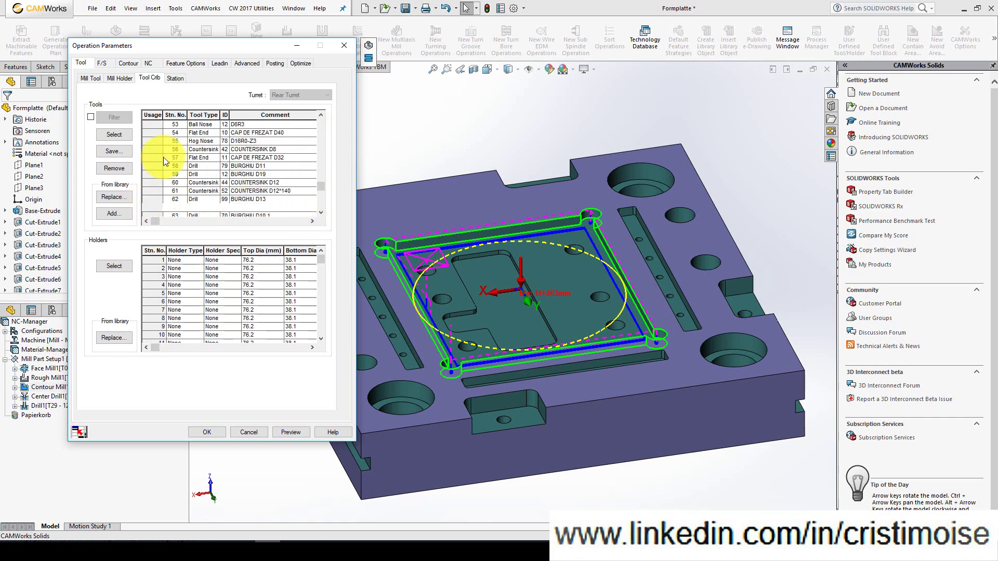
pyautogui.click(151, 166)
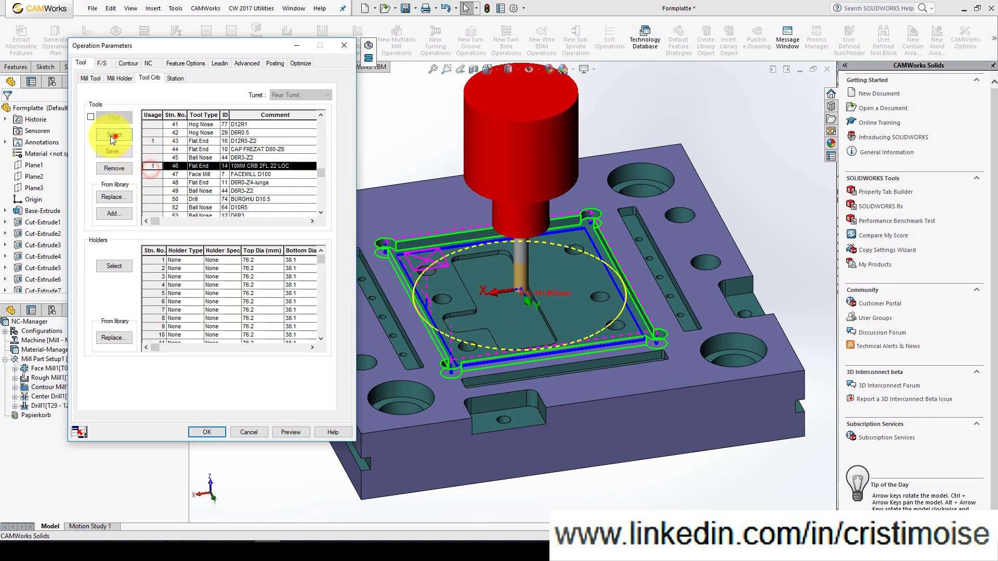
pyautogui.click(109, 136)
pyautogui.click(184, 265)
# Review Contour Mill1's feeds and speeds, contour parameters, side pass settings and corner types without changing them.
pyautogui.click(102, 63)
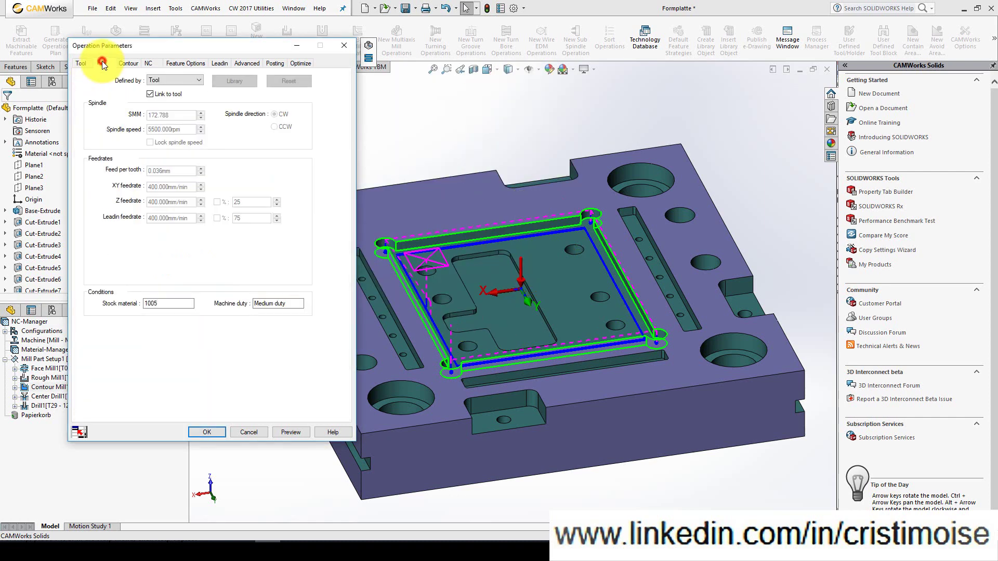
pyautogui.click(128, 62)
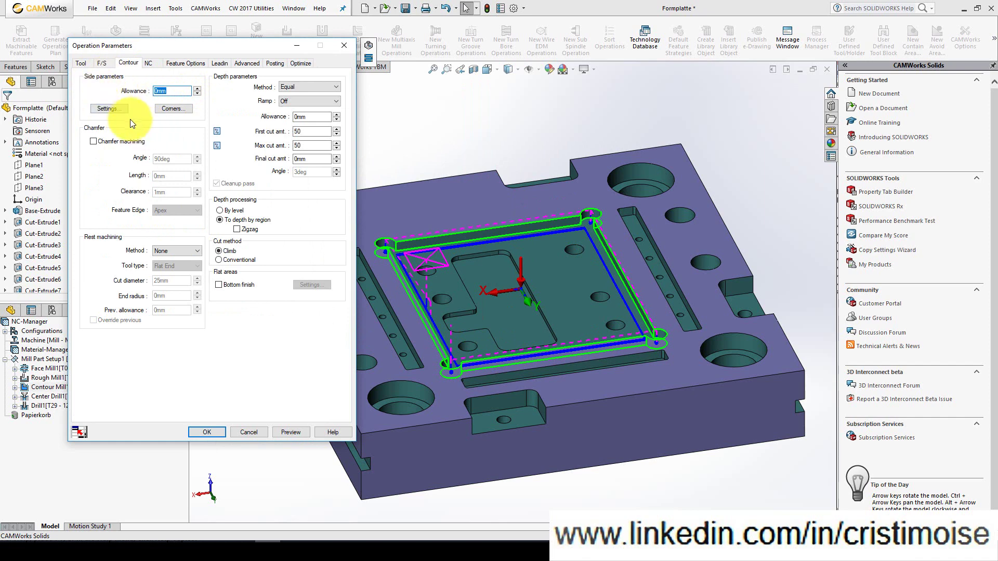
pyautogui.click(108, 108)
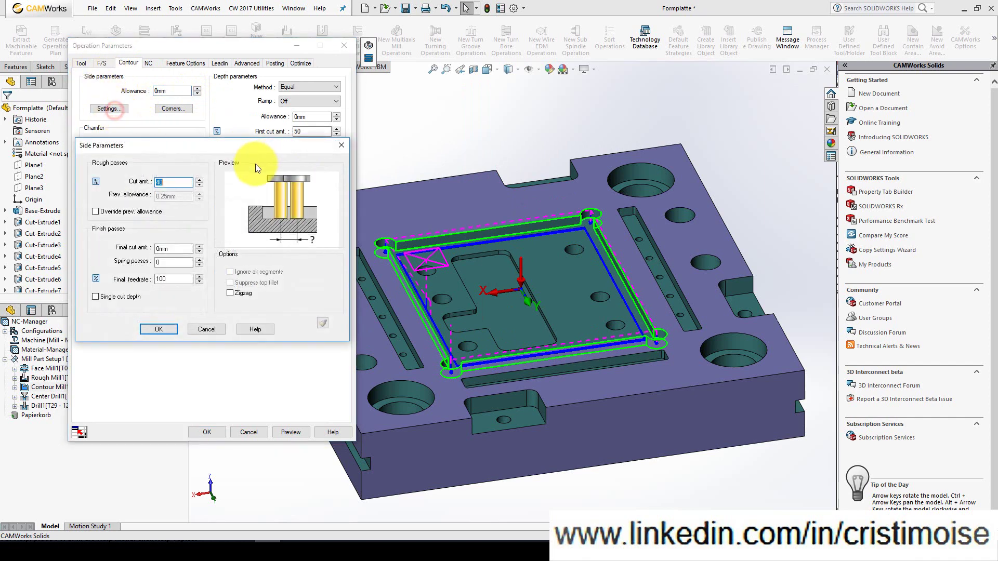
pyautogui.click(206, 329)
pyautogui.click(174, 109)
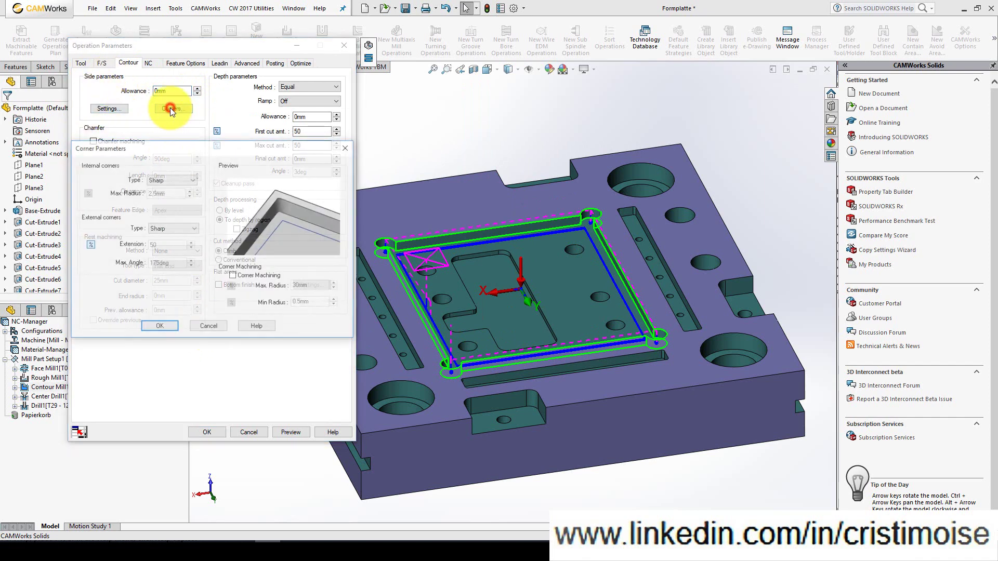
pyautogui.click(158, 179)
pyautogui.click(158, 179)
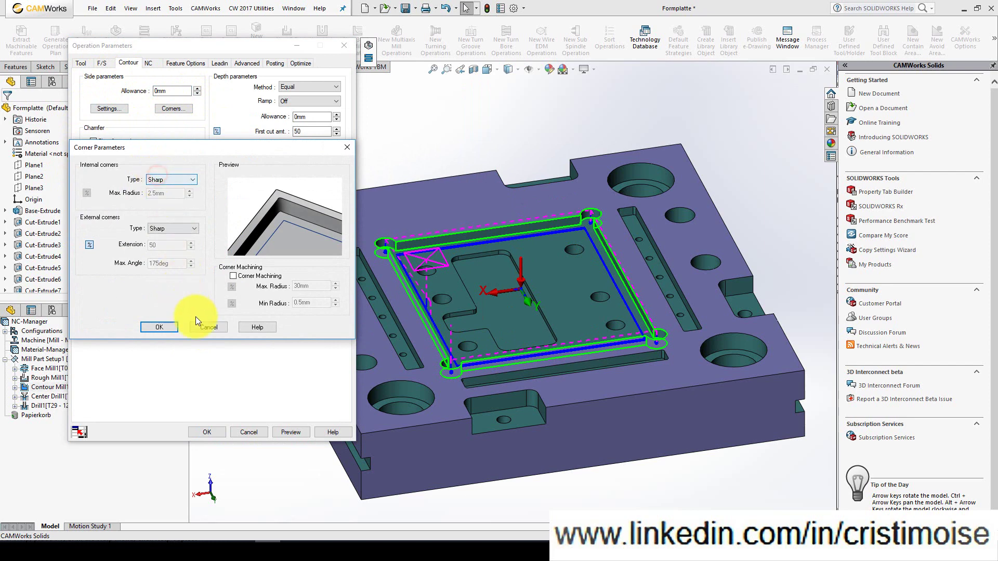
pyautogui.click(210, 328)
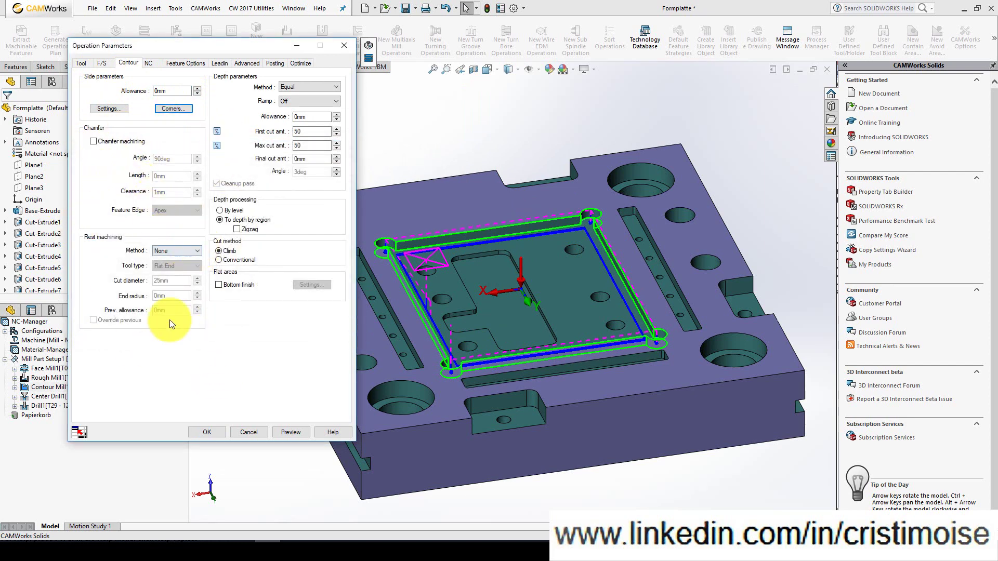
# Enable bottom finish for Contour Mill1's flat areas and accept its settings with the Pocket Out pattern.
pyautogui.click(258, 285)
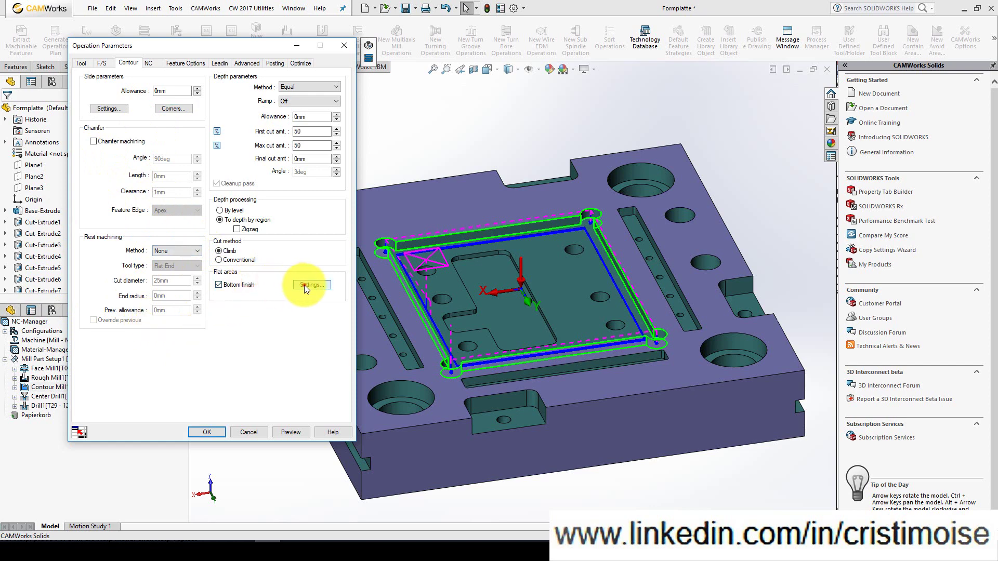
pyautogui.click(304, 285)
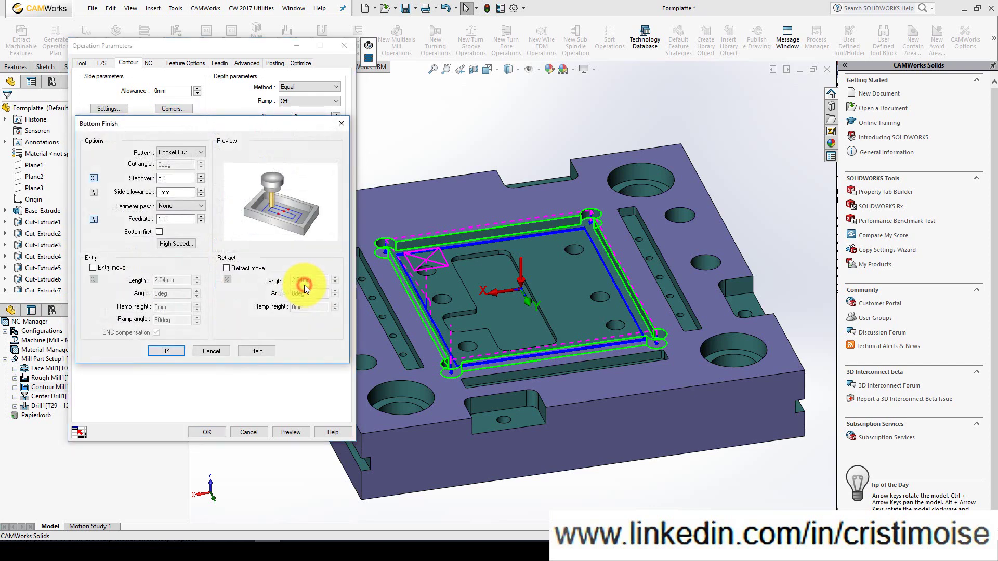
pyautogui.click(167, 152)
pyautogui.click(167, 152)
pyautogui.click(165, 351)
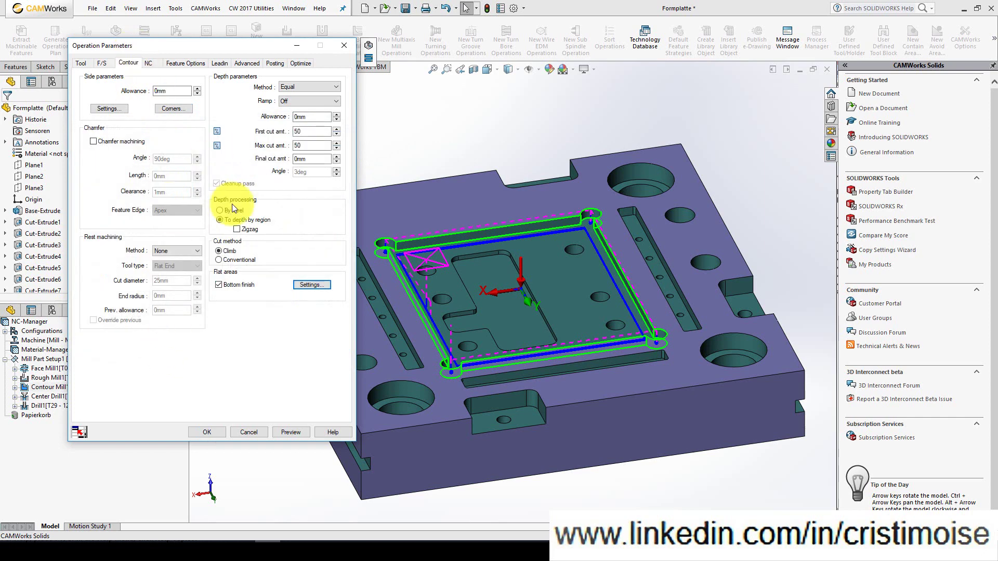
# Review Contour Mill1's NC, feature, lead-in, advanced, optimize and posting settings and accept the operation parameters.
pyautogui.click(150, 63)
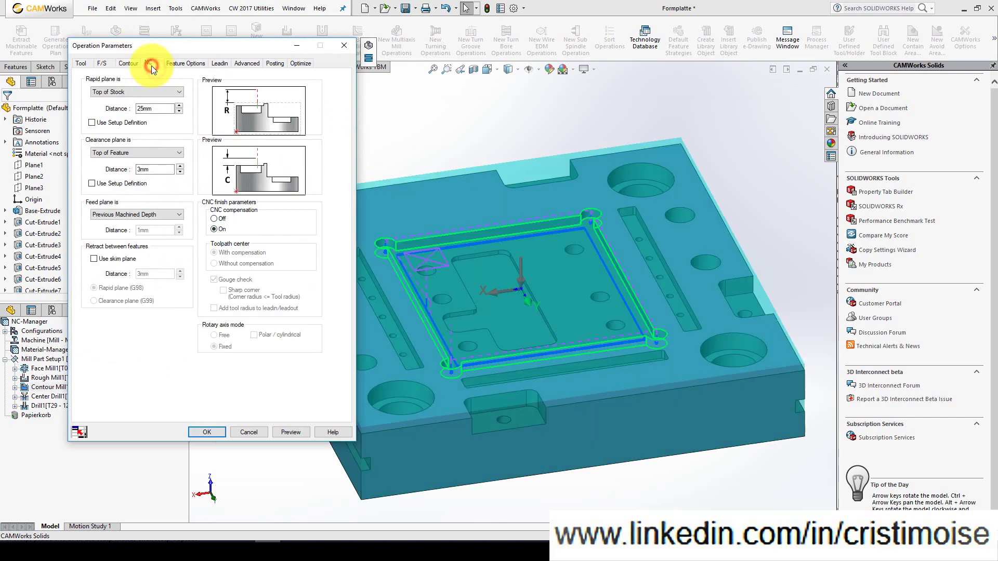
pyautogui.click(182, 61)
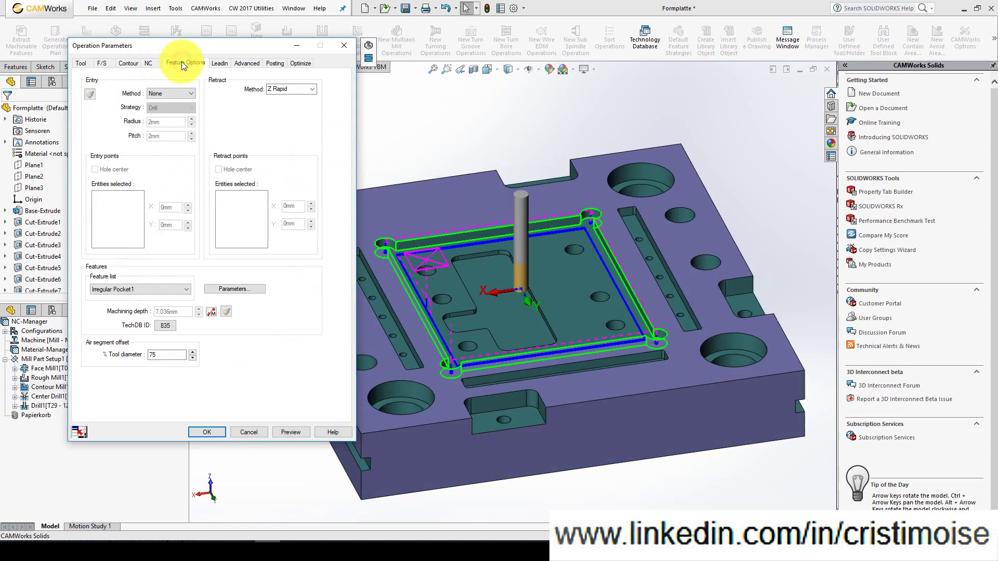
pyautogui.click(219, 62)
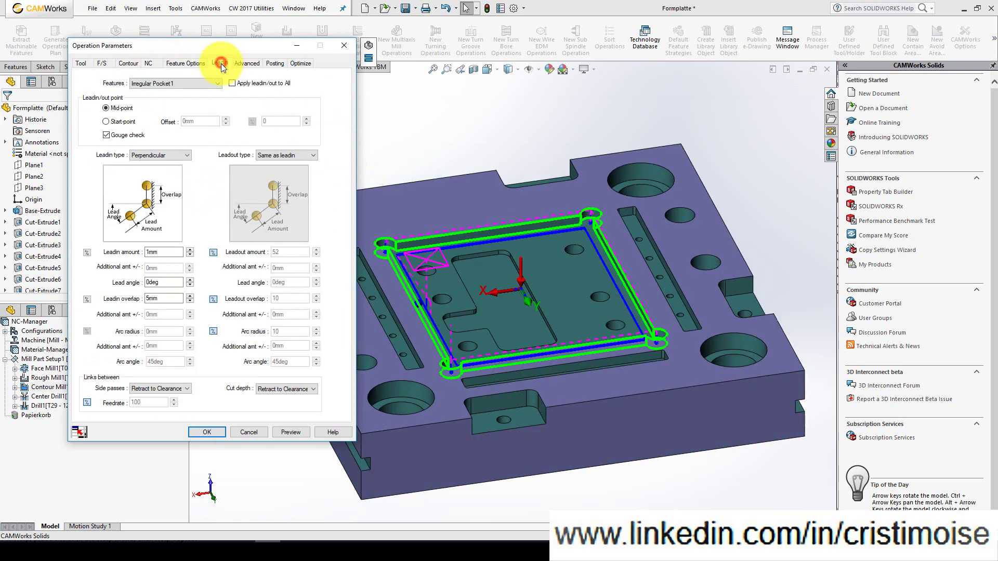
pyautogui.click(250, 63)
pyautogui.click(299, 63)
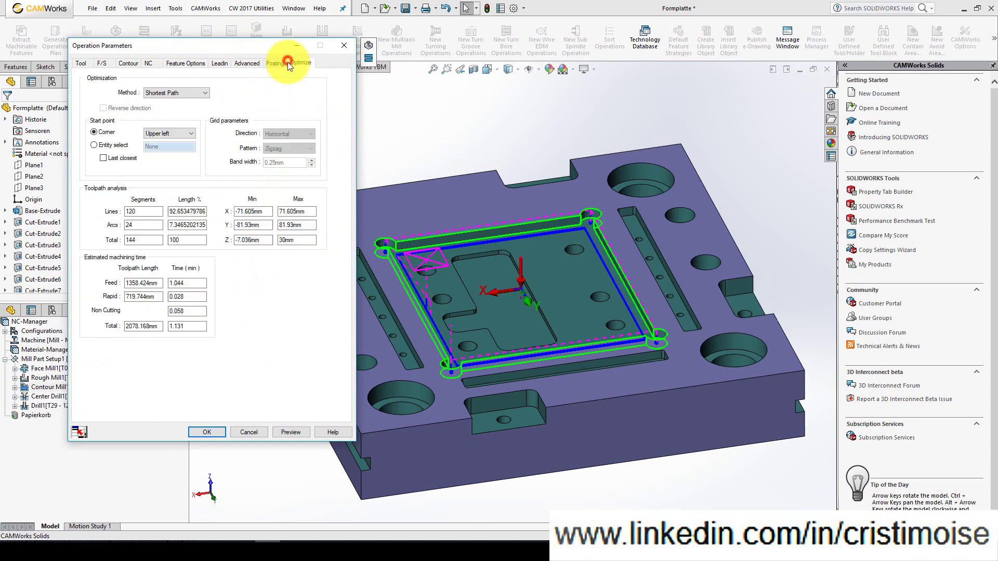
pyautogui.click(276, 63)
pyautogui.click(206, 431)
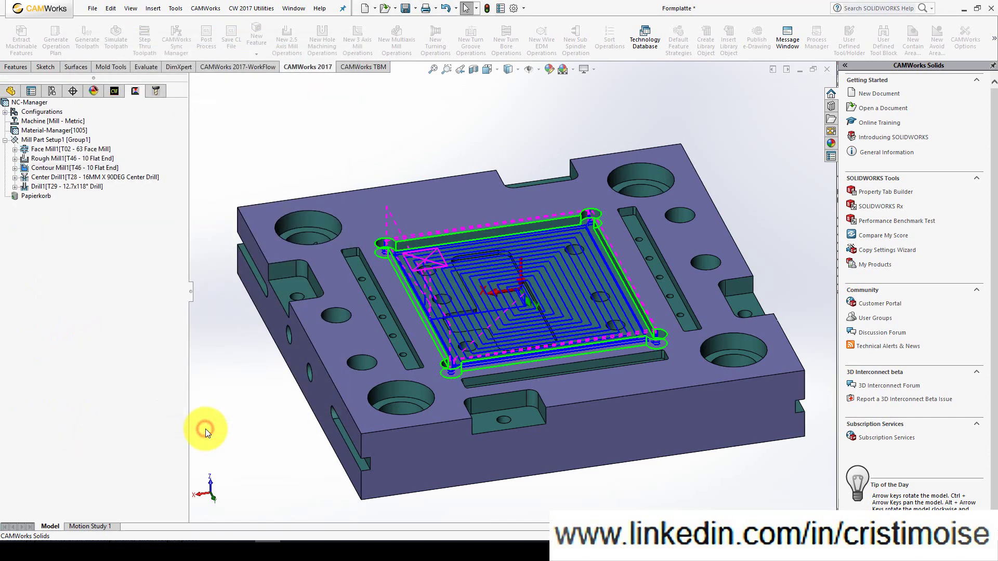
# Delete the Center Drill1 operation and empty the operation recycle bin (Papierkorb).
pyautogui.click(87, 179)
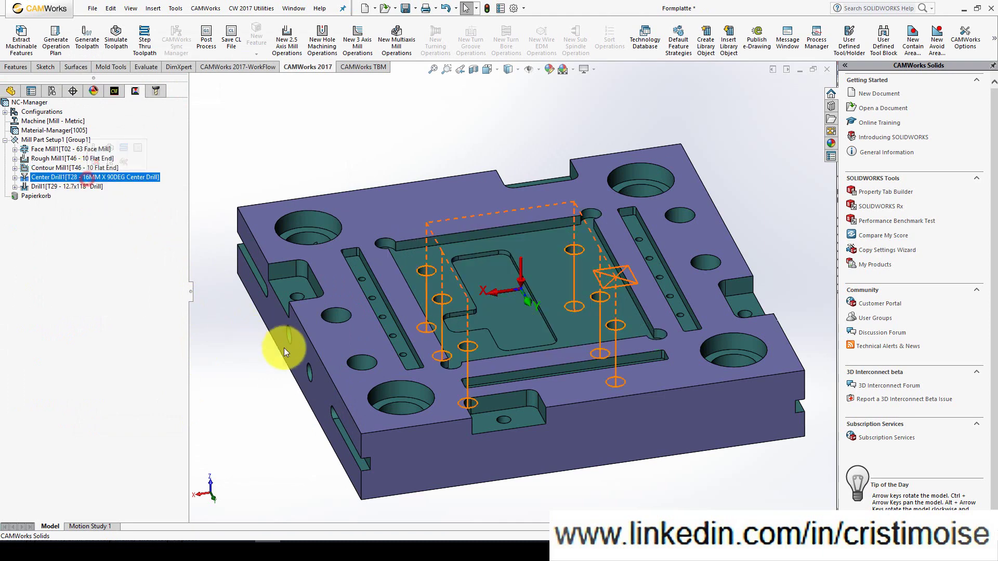
pyautogui.rightClick(98, 179)
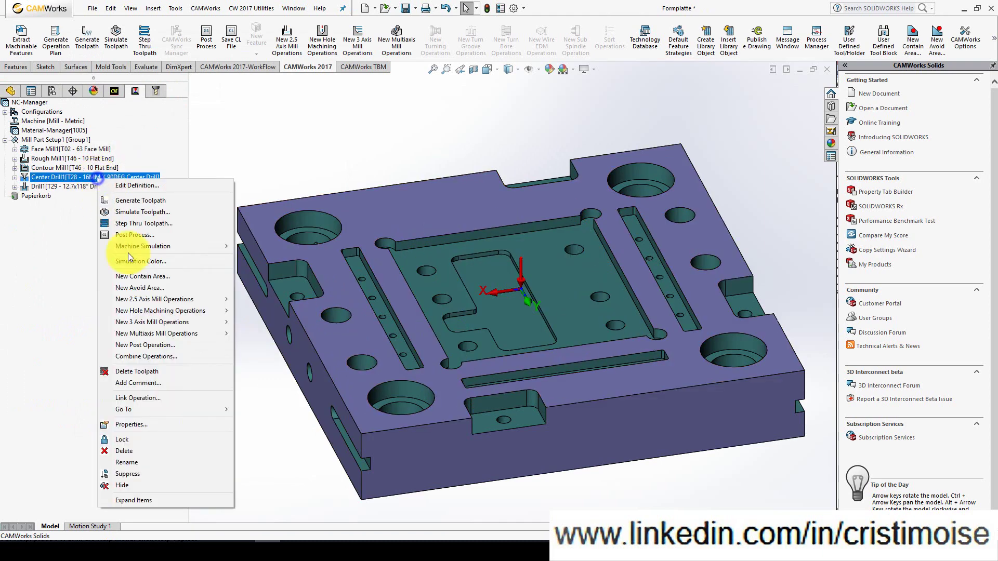
pyautogui.click(136, 450)
pyautogui.click(520, 300)
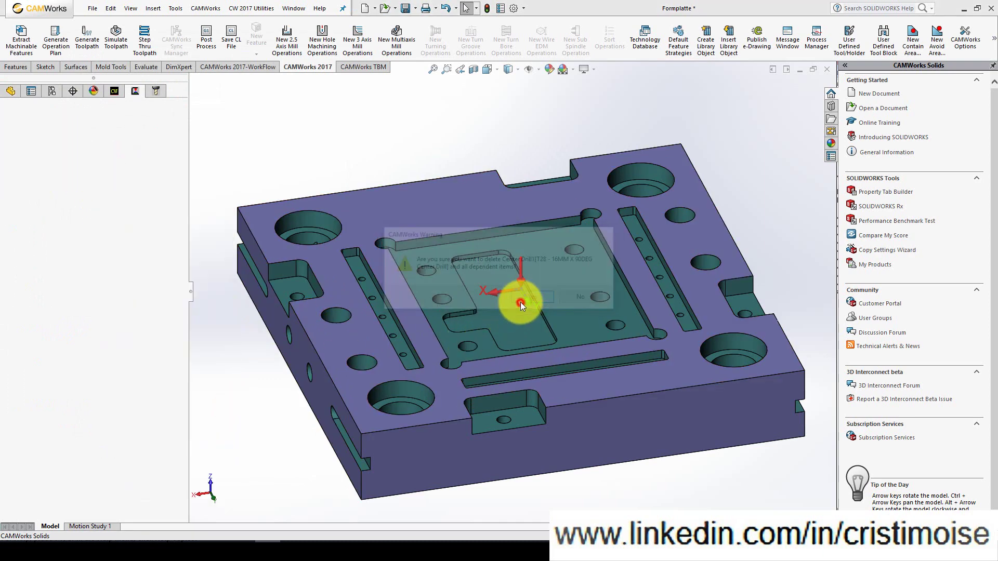
pyautogui.rightClick(35, 187)
pyautogui.click(54, 208)
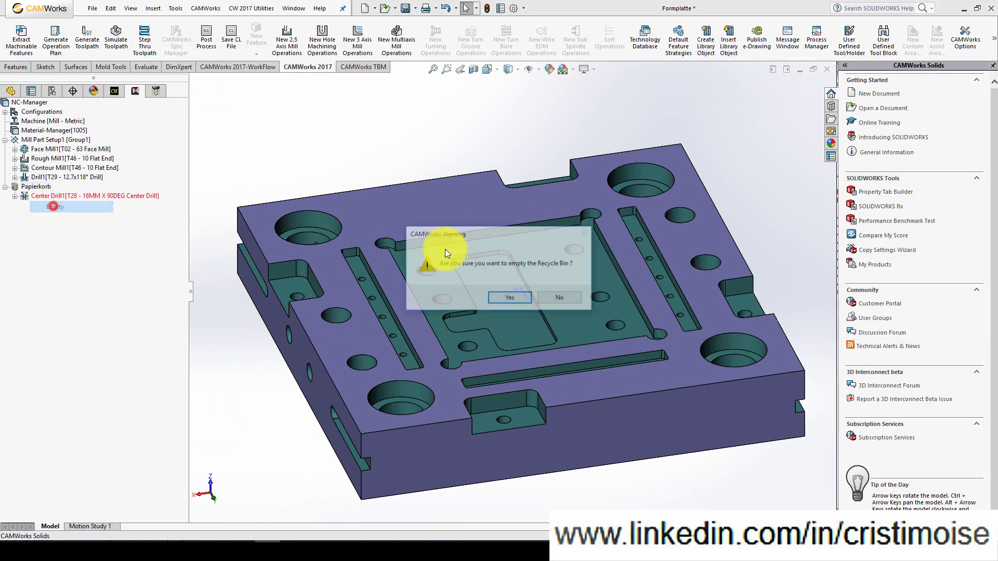
pyautogui.click(498, 300)
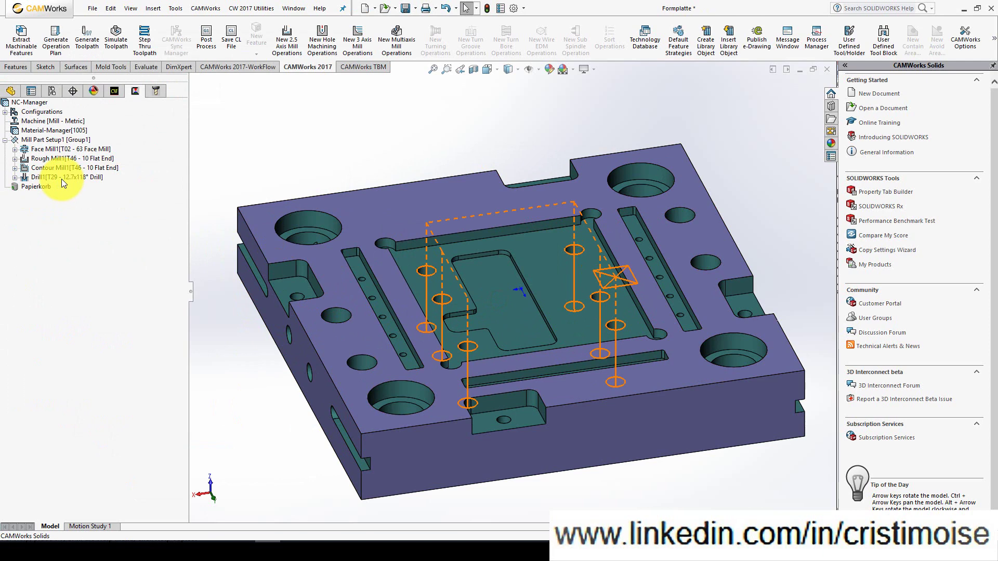
# Open the Drill1 operation definition and review its tool, feeds and speeds, and drilling cycle types, keeping Pecking.
pyautogui.rightClick(61, 179)
pyautogui.click(82, 187)
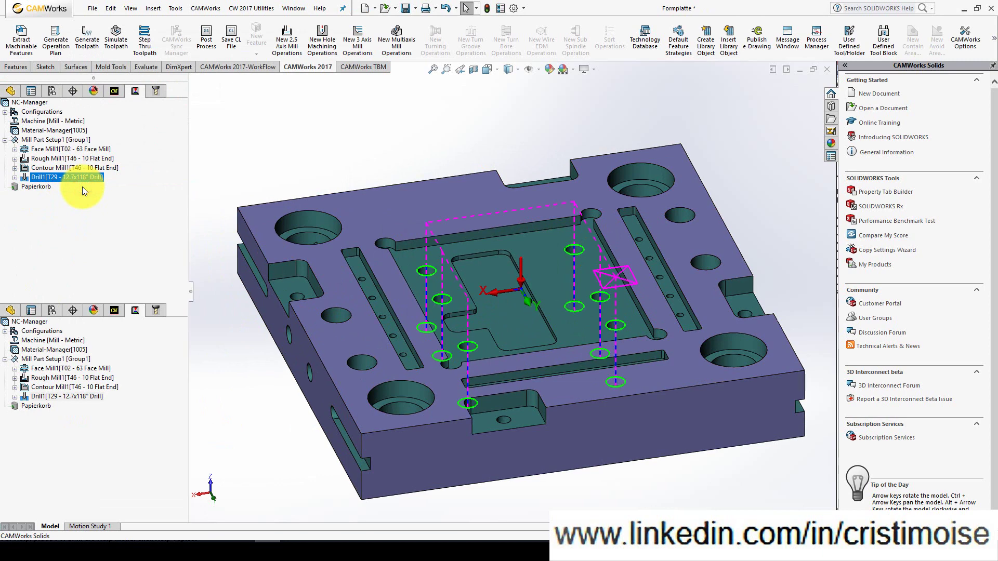
pyautogui.click(81, 62)
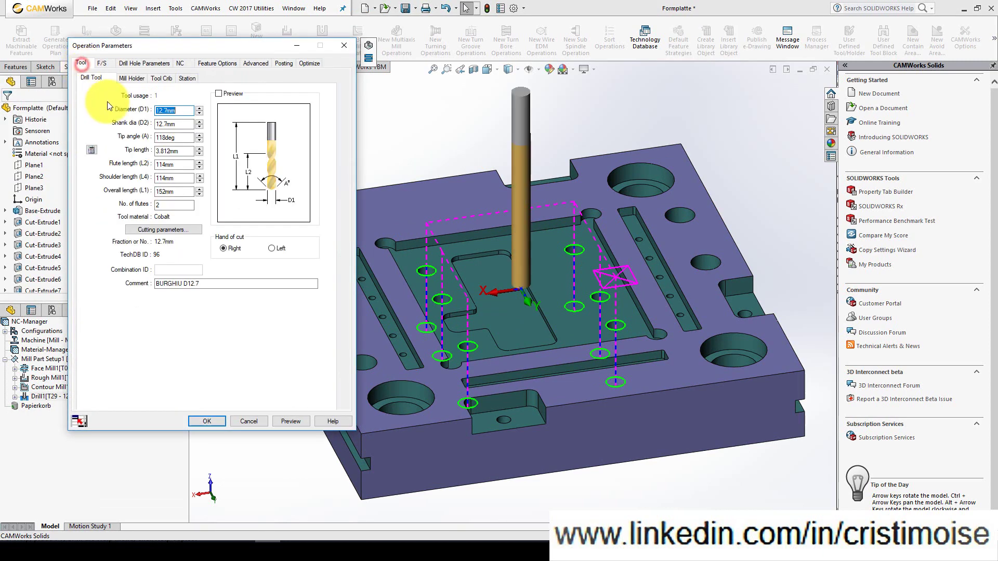
pyautogui.click(108, 64)
pyautogui.click(130, 63)
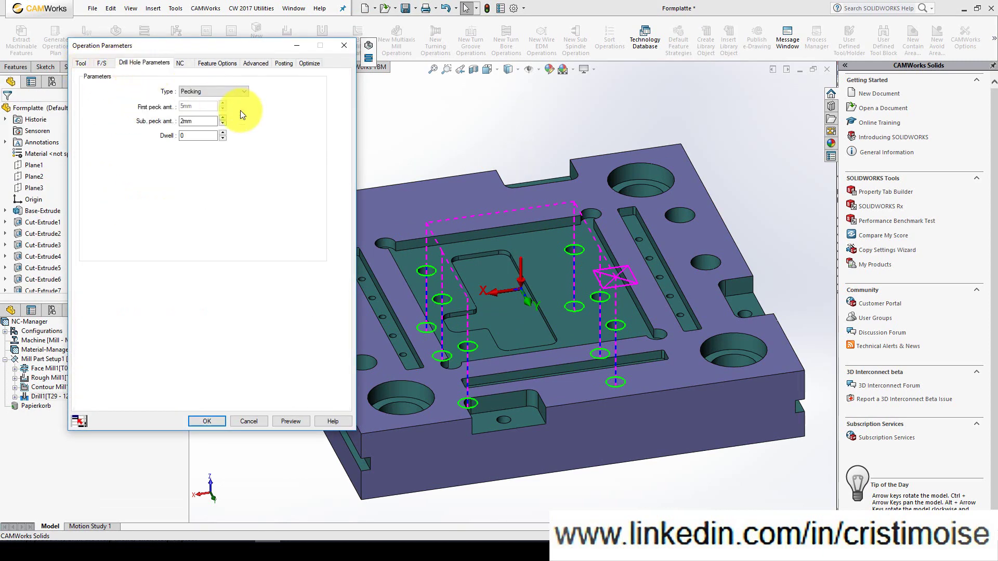
pyautogui.click(194, 91)
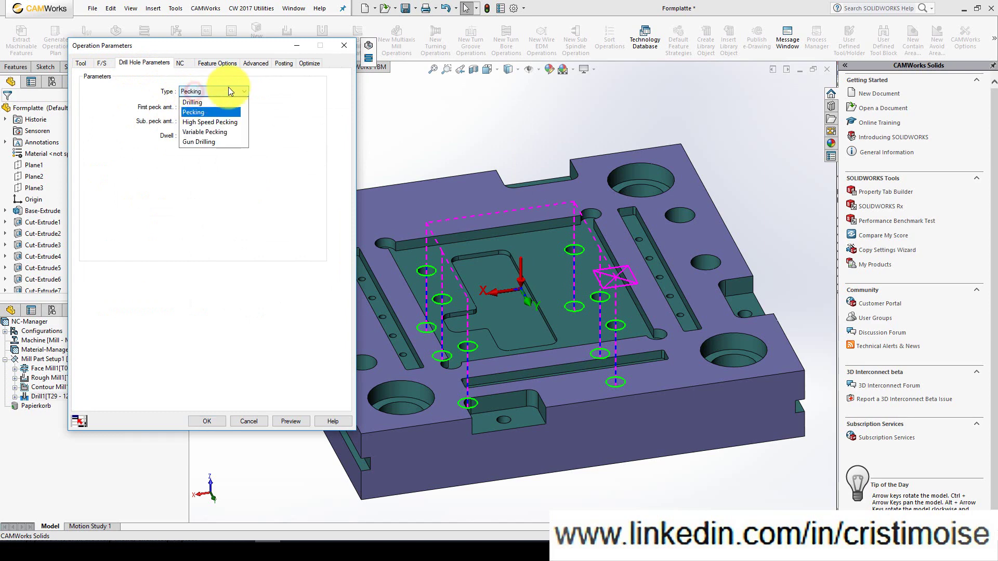
pyautogui.click(217, 83)
# Review Drill1's NC, feature, advanced, posting and optimize settings and accept the operation parameters.
pyautogui.click(182, 63)
pyautogui.click(208, 63)
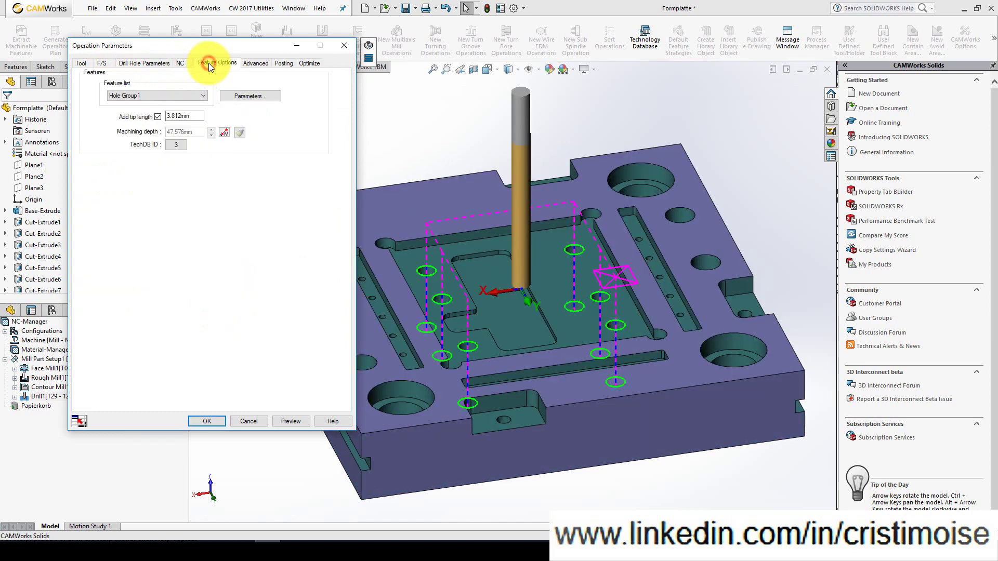
pyautogui.click(254, 64)
pyautogui.click(295, 63)
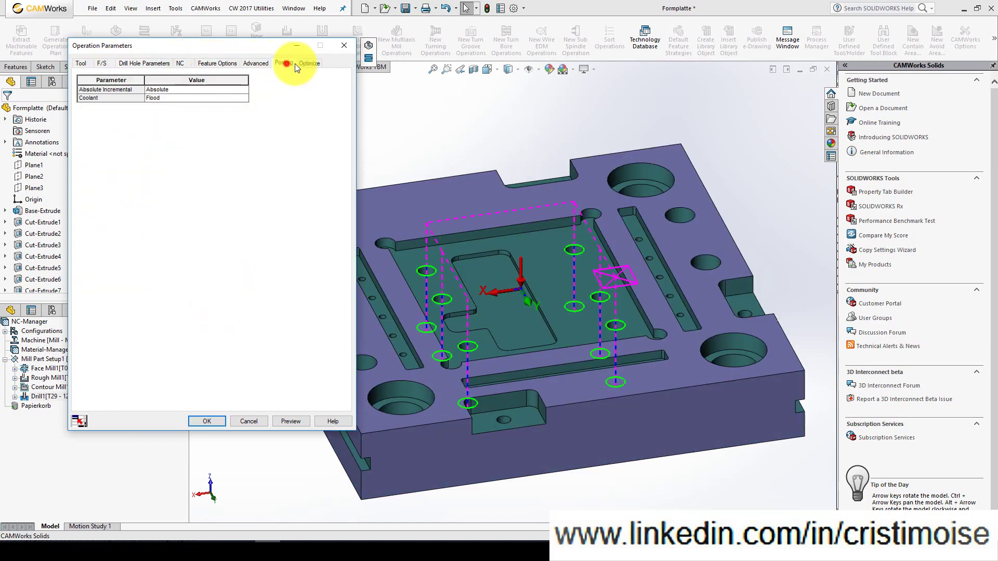
pyautogui.click(310, 63)
pyautogui.click(210, 426)
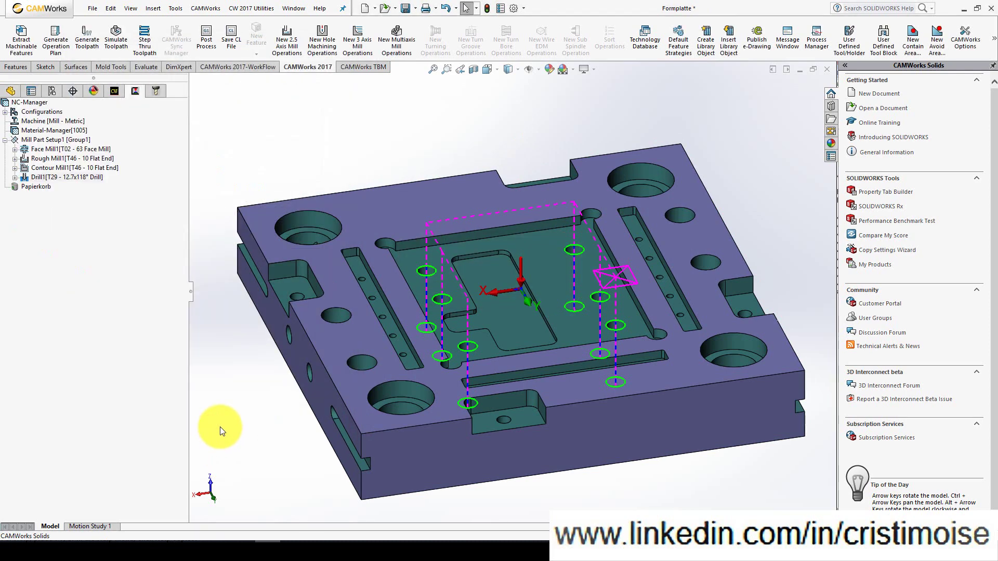
# Start the toolpath simulation in Next Toolpath mode at a reduced speed and run the face milling.
pyautogui.click(115, 44)
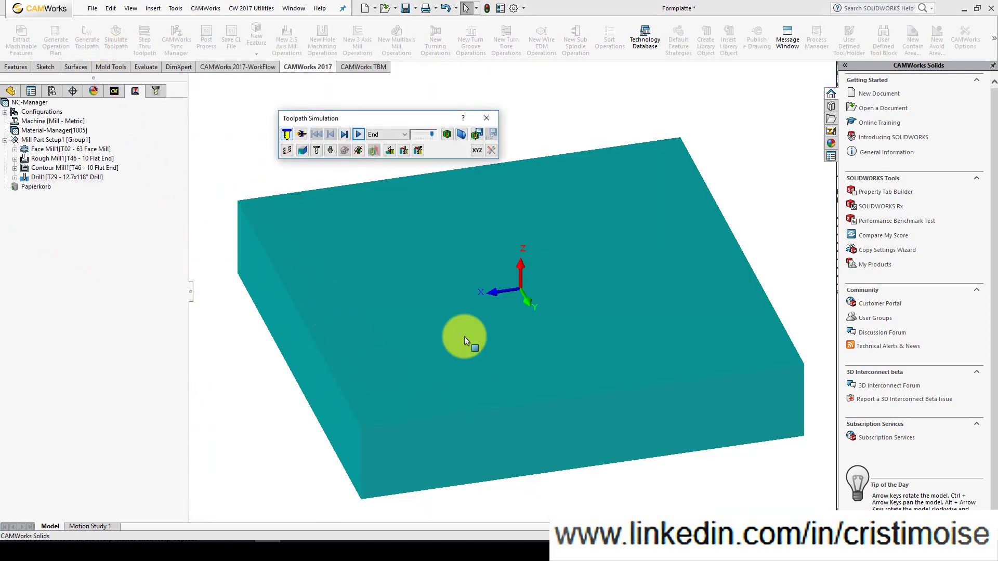
pyautogui.click(430, 133)
pyautogui.click(385, 134)
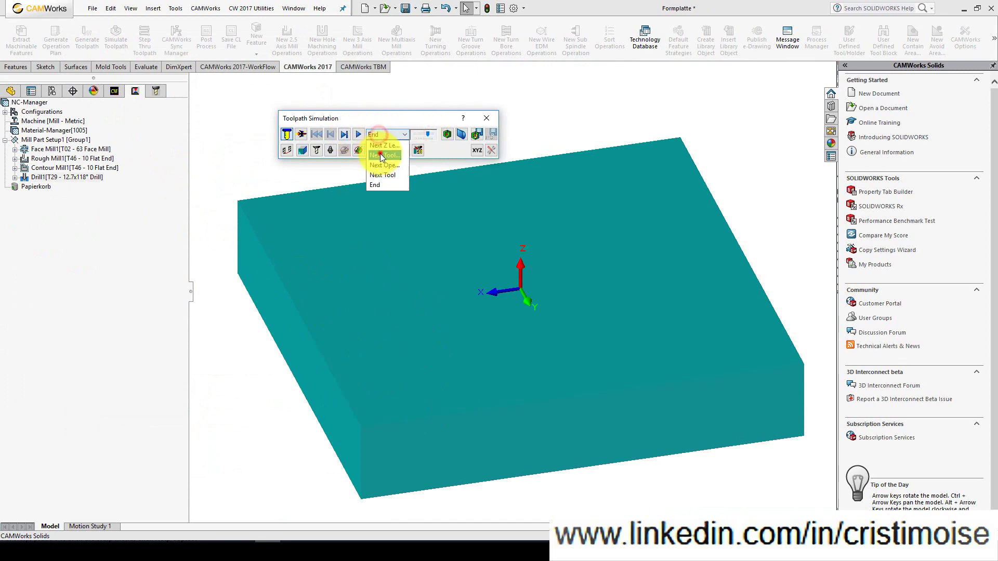
pyautogui.click(379, 173)
pyautogui.click(358, 134)
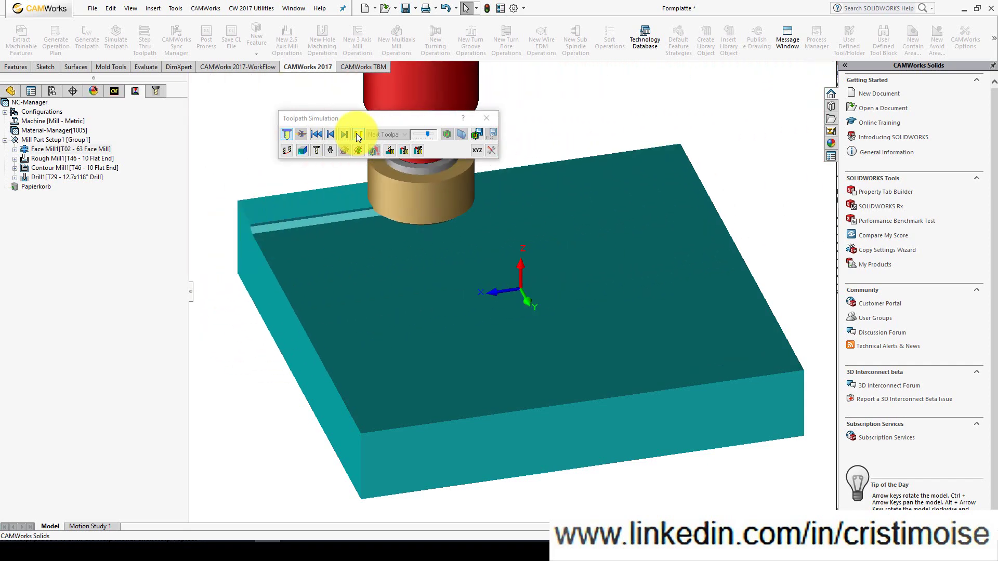
pyautogui.click(357, 134)
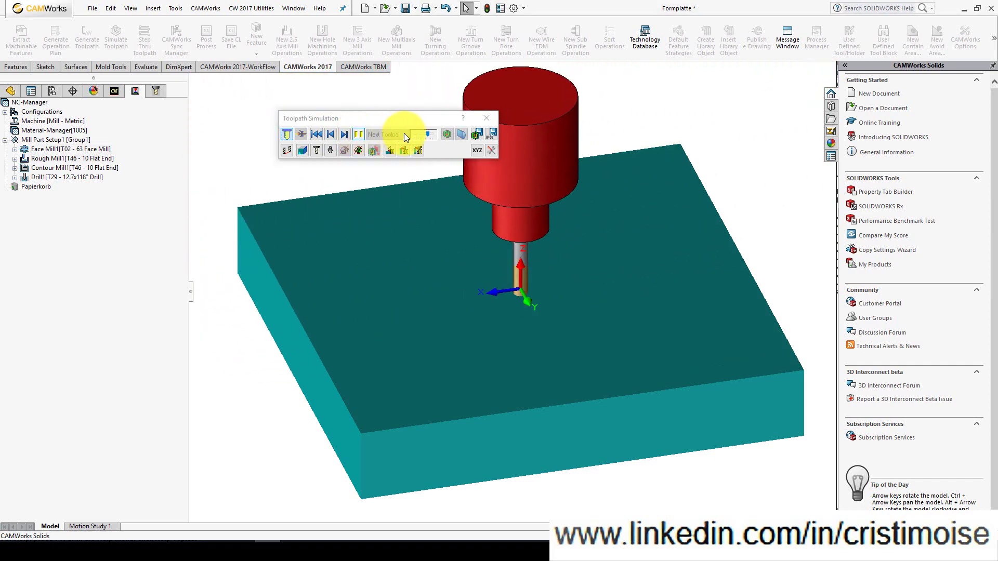
# Simulate the remaining pocket and drilling toolpaths at a higher speed, compare the machined stock with the design part, and close the simulation.
pyautogui.moveTo(429, 134); pyautogui.dragTo(435, 134)
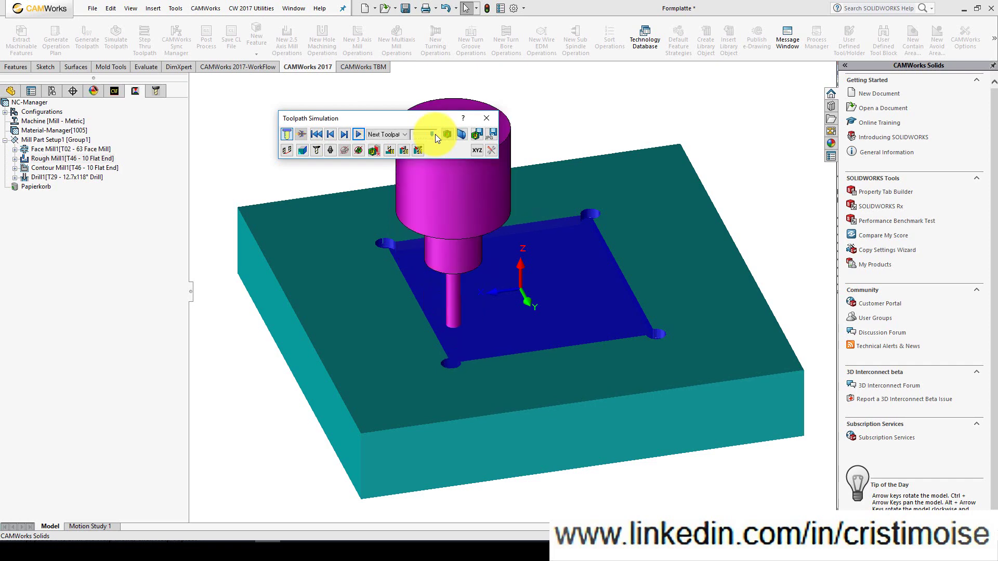
pyautogui.click(359, 134)
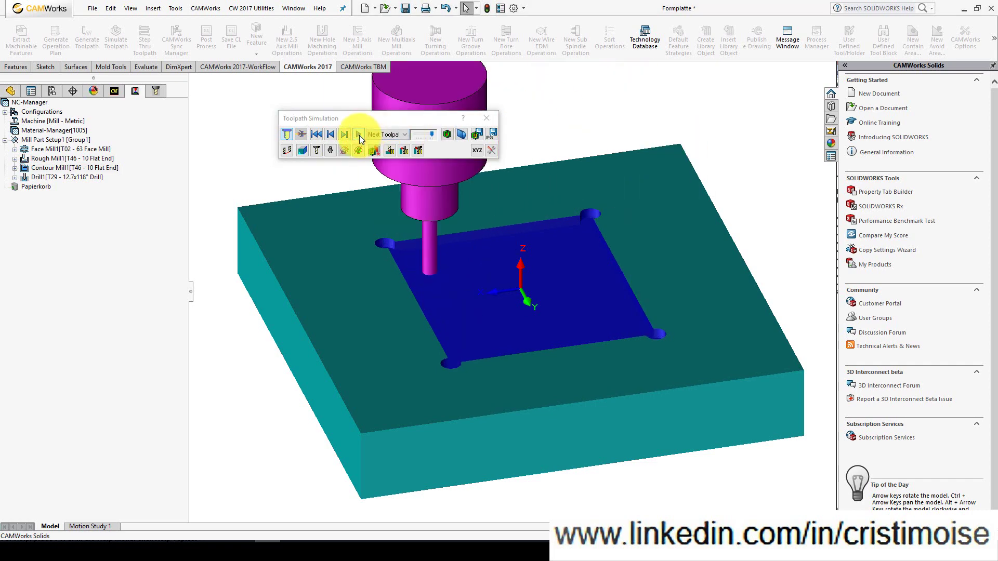
pyautogui.click(358, 134)
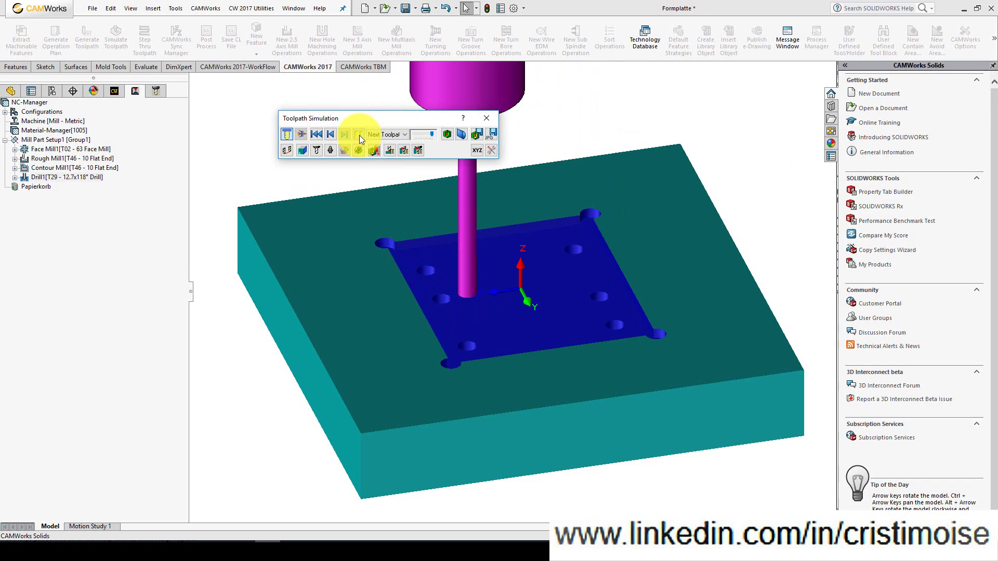
pyautogui.click(447, 135)
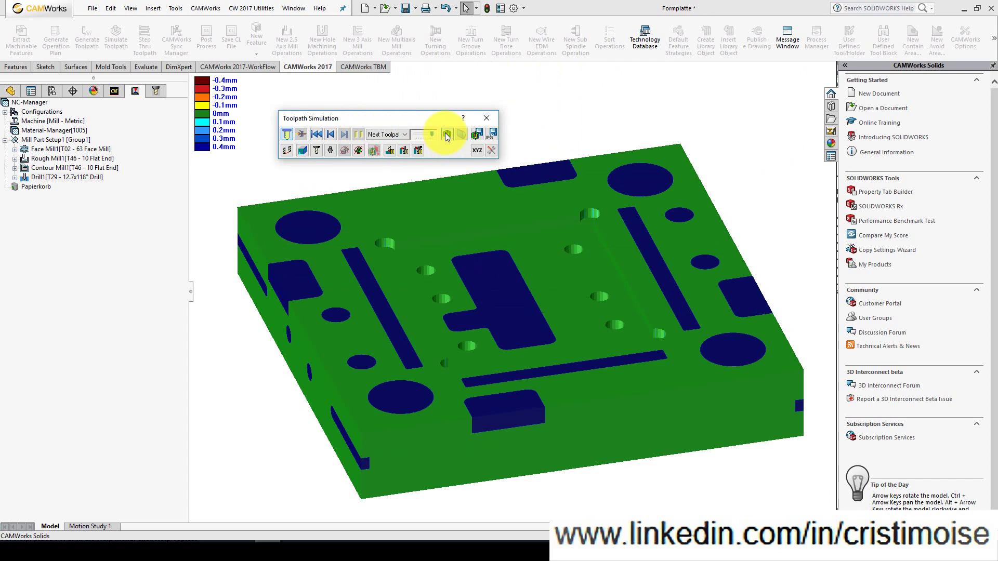
pyautogui.click(491, 119)
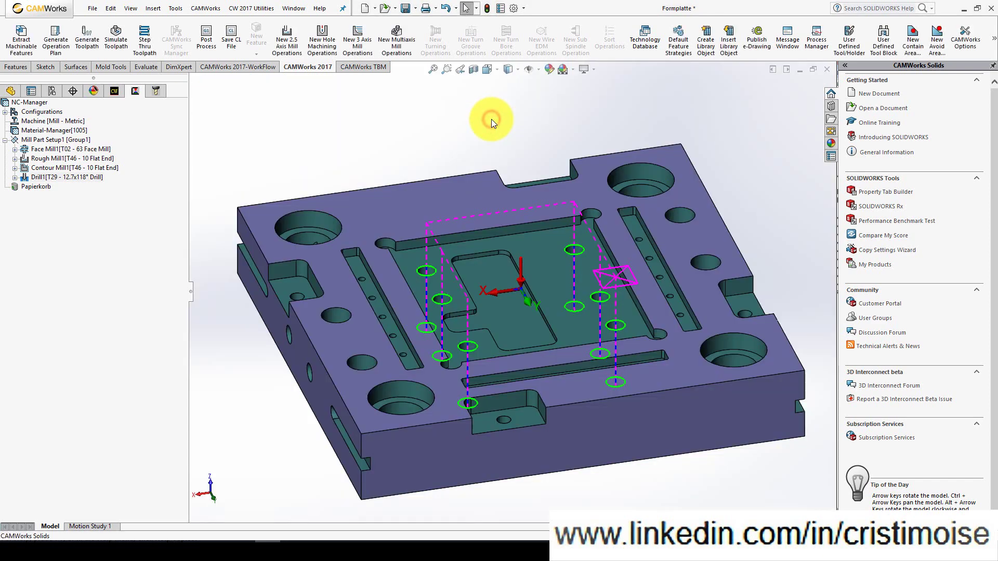
# Edit Mill Part Setup1 and set its origin to the stock vertex at the centre of the stock's top face.
pyautogui.doubleClick(82, 137)
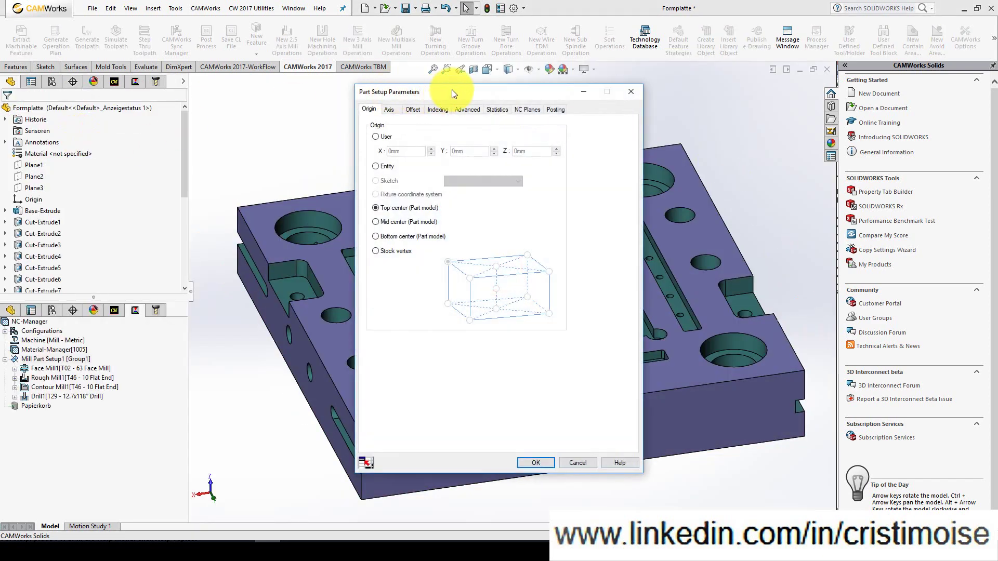
pyautogui.moveTo(452, 89); pyautogui.dragTo(135, 96)
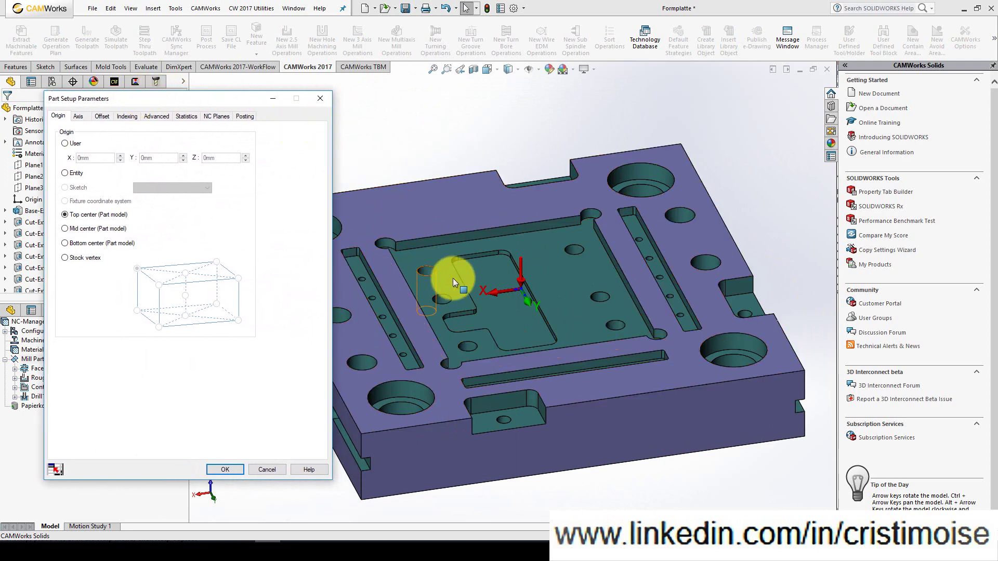
pyautogui.click(84, 257)
pyautogui.moveTo(436, 272); pyautogui.dragTo(419, 239, button='middle')
pyautogui.click(186, 271)
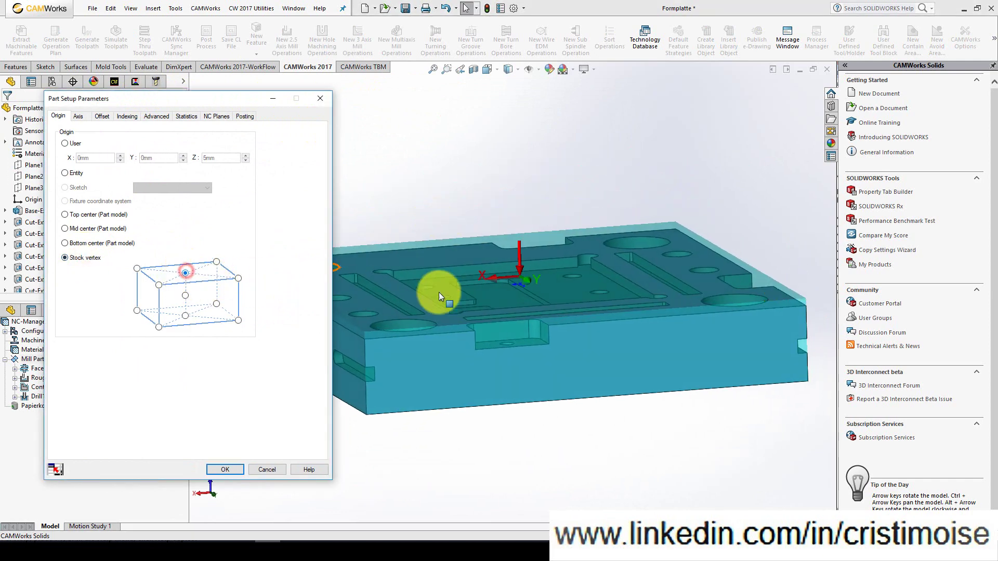
# Try an X axis machining direction angle of -90 degrees, check the axes on the model, and reset the angle to 0.
pyautogui.click(78, 116)
pyautogui.doubleClick(147, 144)
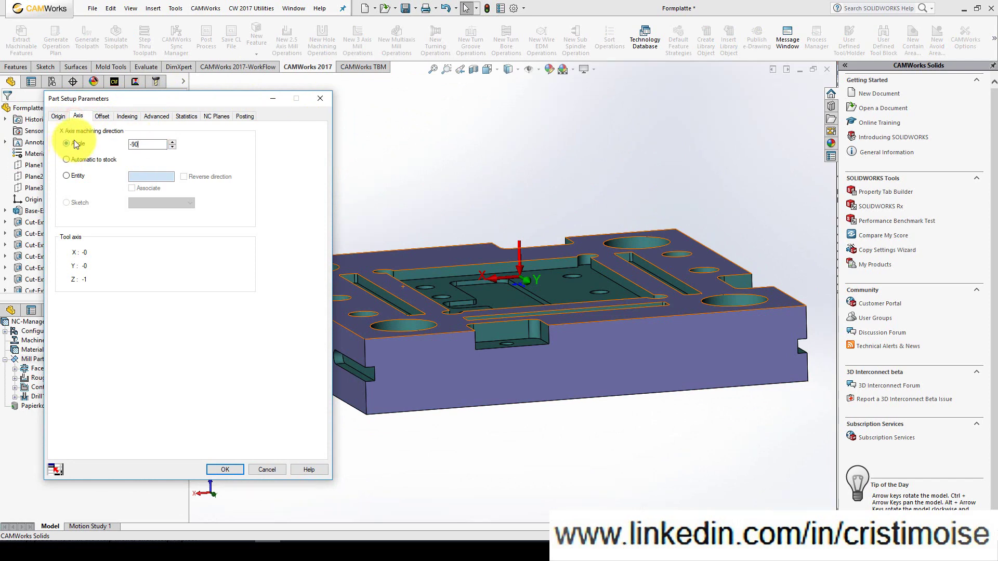
pyautogui.click(58, 116)
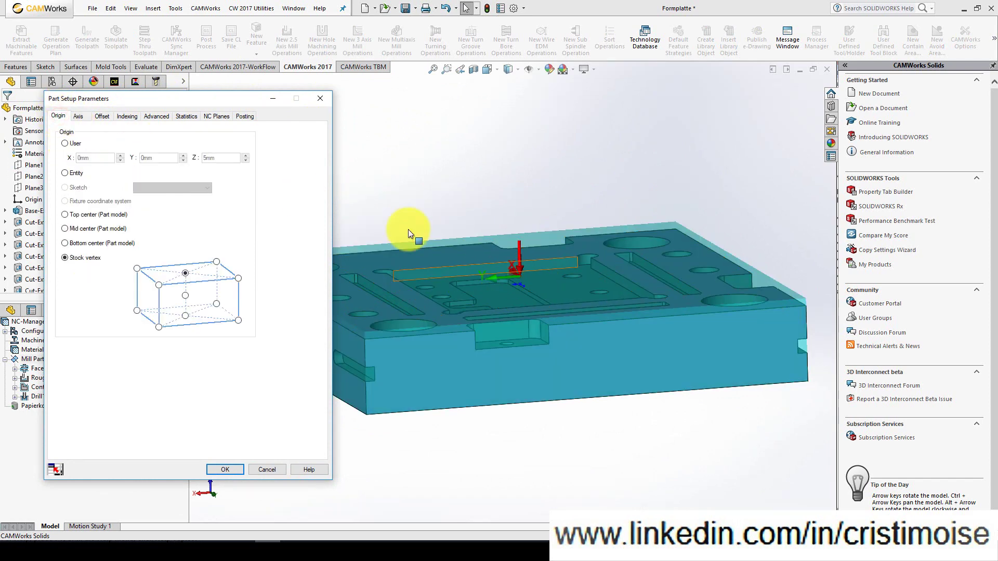
pyautogui.click(84, 116)
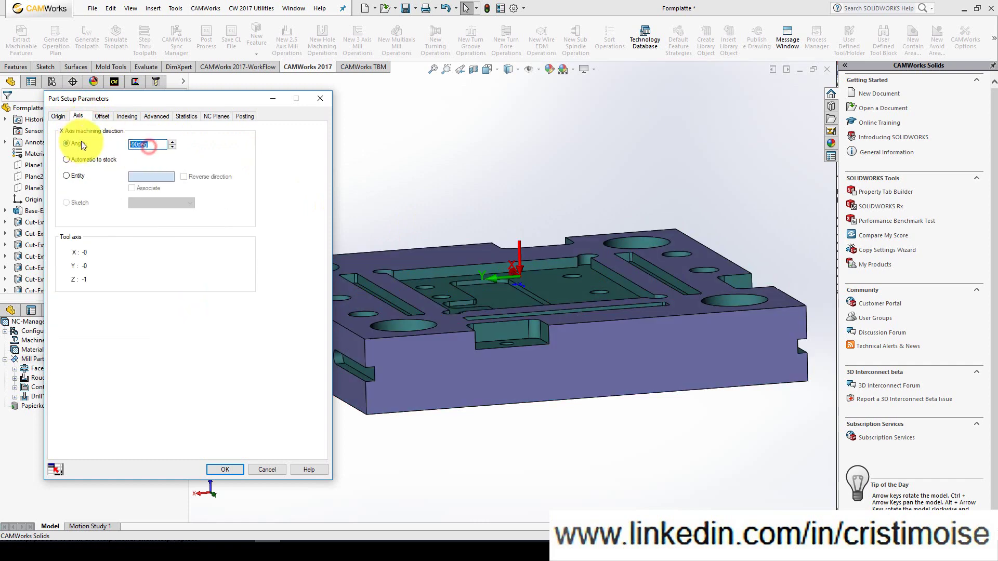
pyautogui.write('0')
pyautogui.click(58, 115)
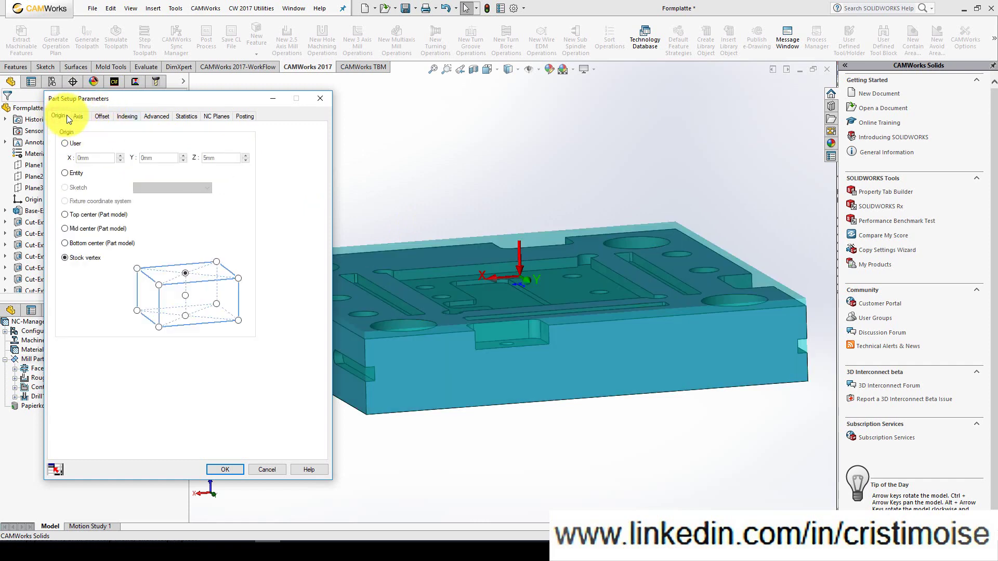
# Accept the part setup parameters and regenerate the toolpaths for the new origin.
pyautogui.moveTo(501, 289); pyautogui.dragTo(695, 280, button='middle')
pyautogui.click(225, 469)
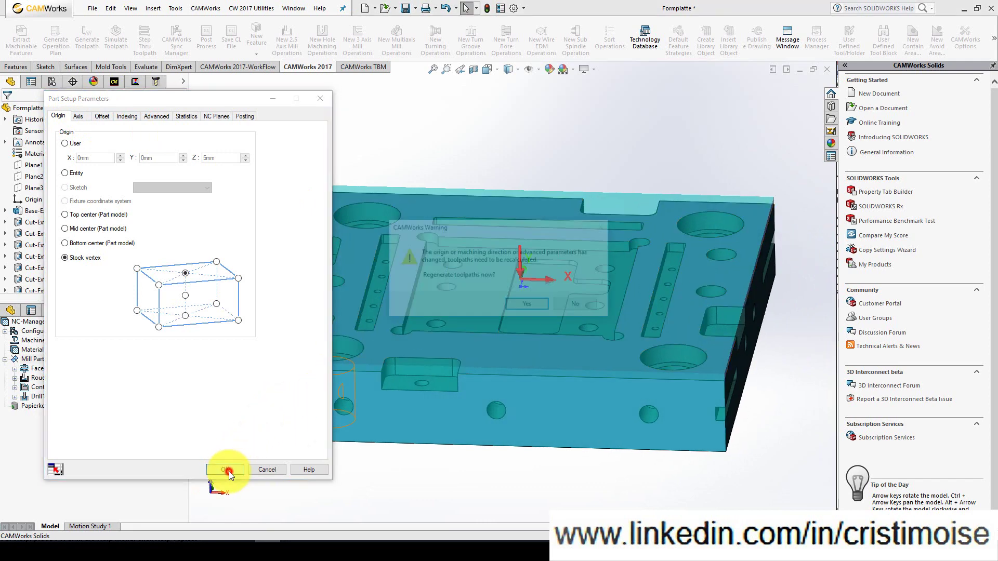
pyautogui.click(528, 306)
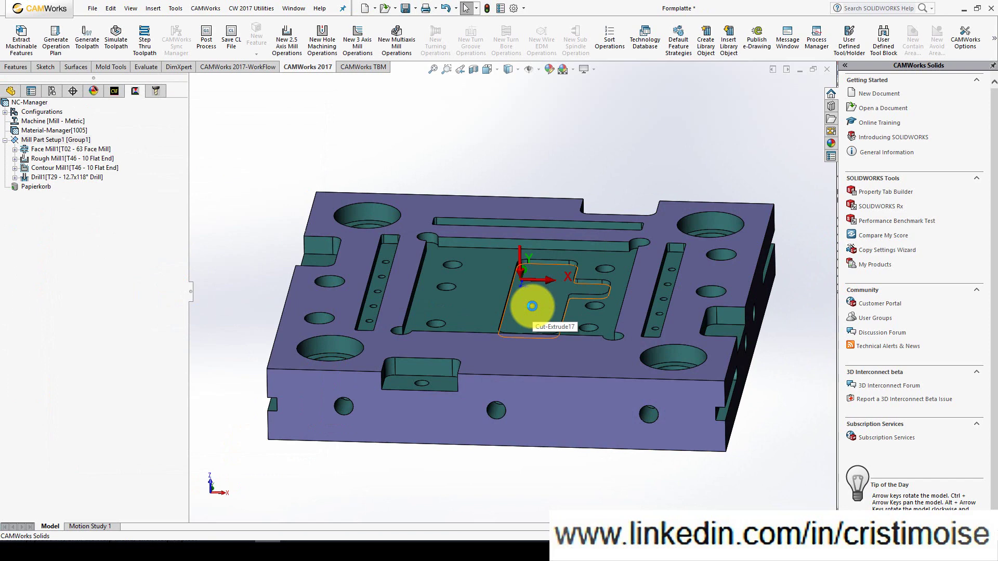
# Post process the operations to the AKIRA_INM file Formplatte on the Desktop, generating the complete NC code at once.
pyautogui.scroll(1, 532, 306)
pyautogui.moveTo(522, 293); pyautogui.dragTo(505, 308, button='middle')
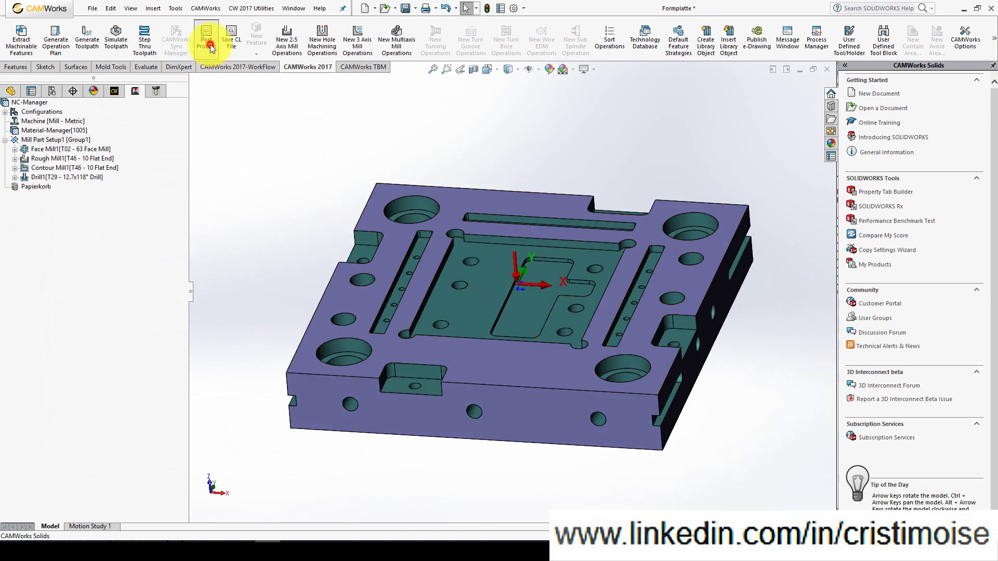
pyautogui.click(210, 45)
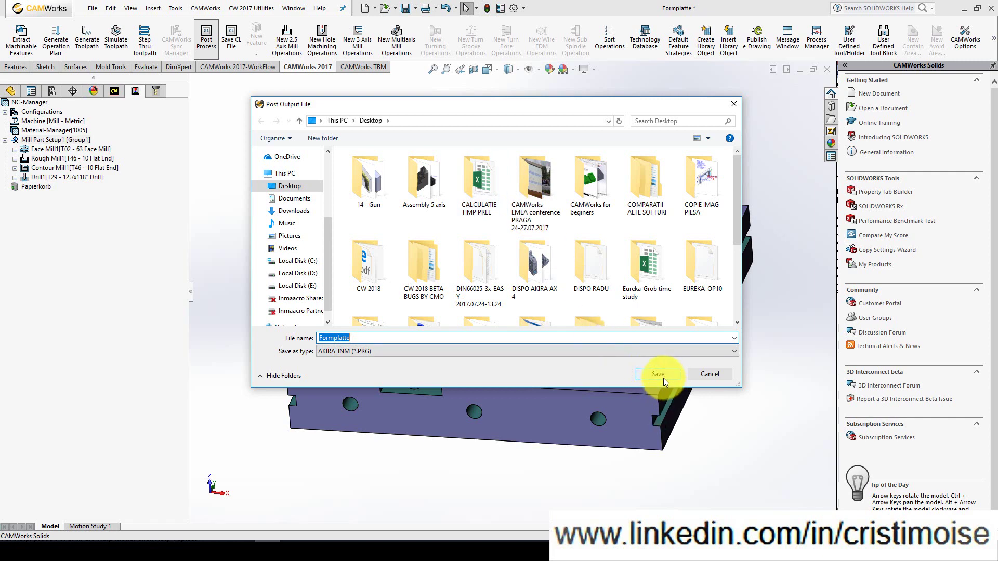
pyautogui.click(658, 375)
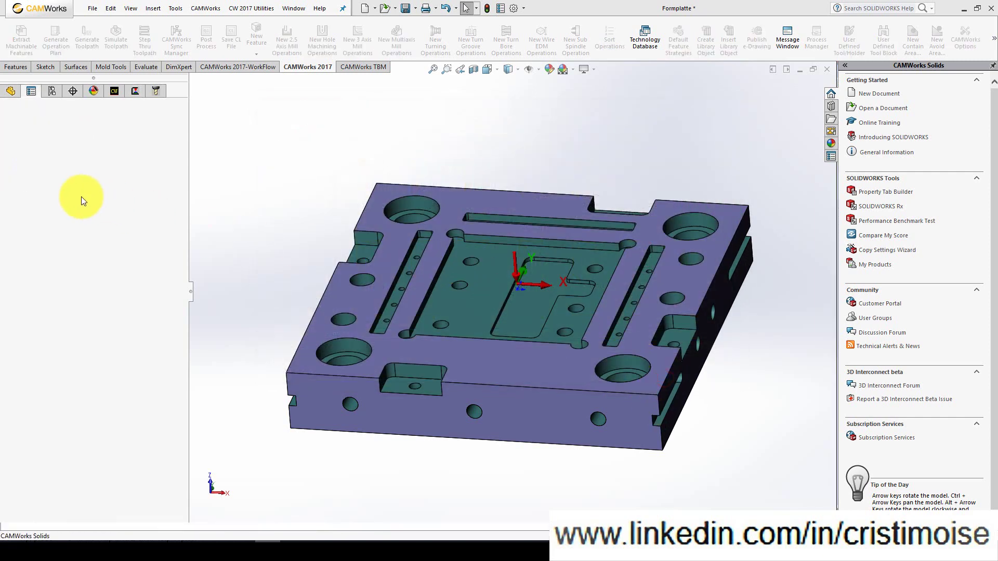
pyautogui.click(93, 177)
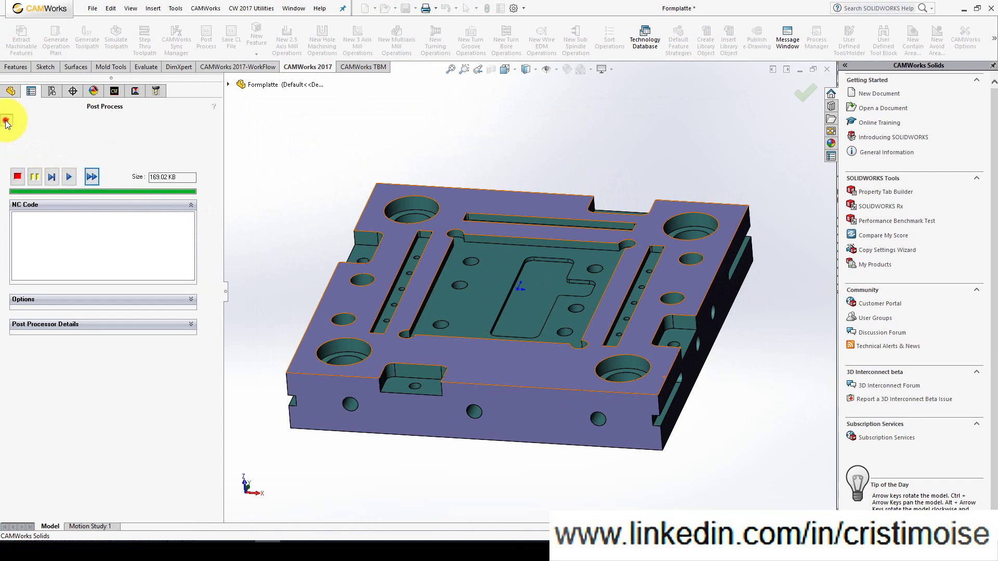
pyautogui.click(6, 122)
# Read through the posted NC code in Formplatte.PRG and close the file.
pyautogui.scroll(-20, 772, 224)
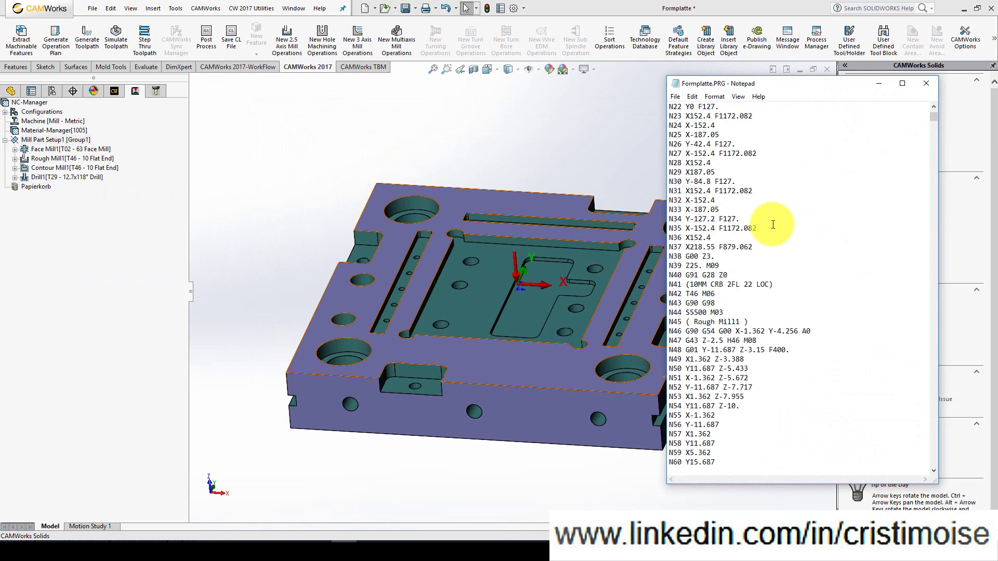
pyautogui.scroll(-19, 772, 221)
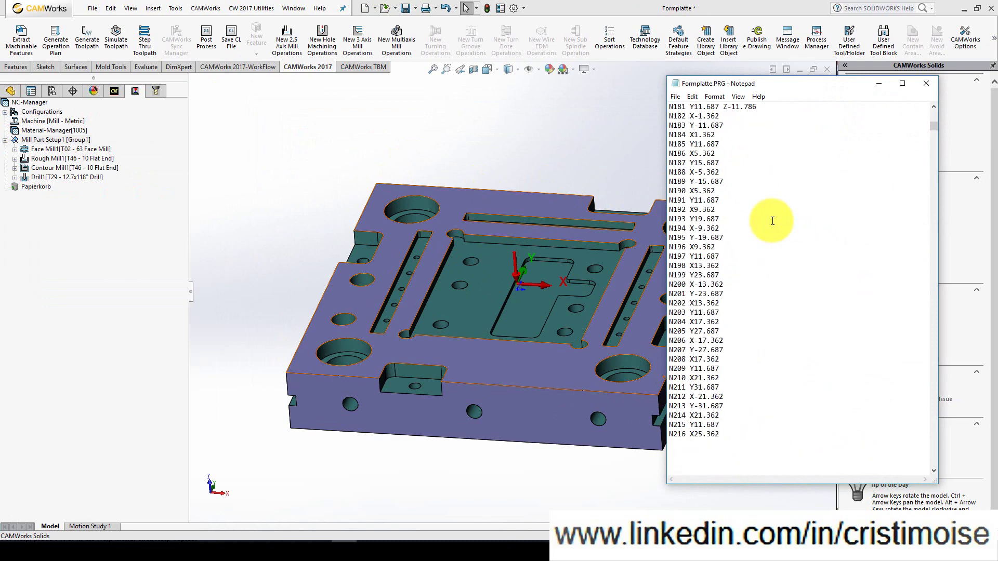
pyautogui.click(925, 83)
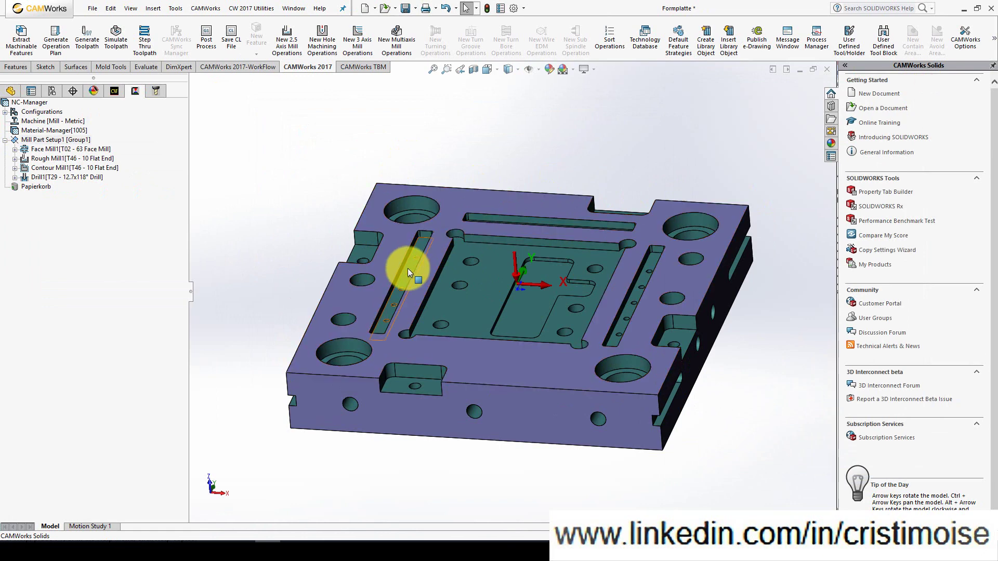
# Launch the Legacy machine simulation for Mill Part Setup1 and update it with the Mill_Tutorial machine.
pyautogui.rightClick(57, 140)
pyautogui.moveTo(111, 210)
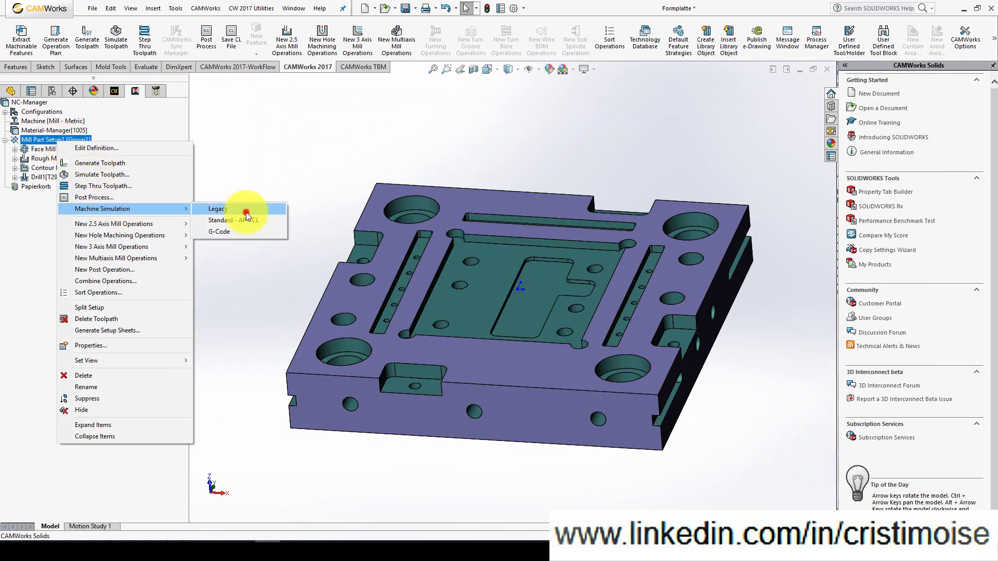
pyautogui.click(245, 210)
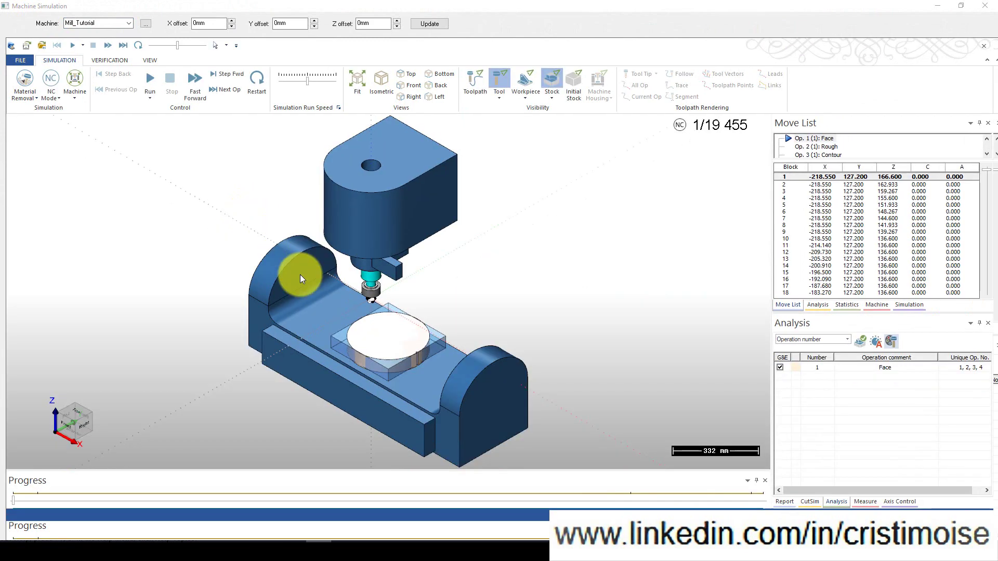
pyautogui.click(129, 23)
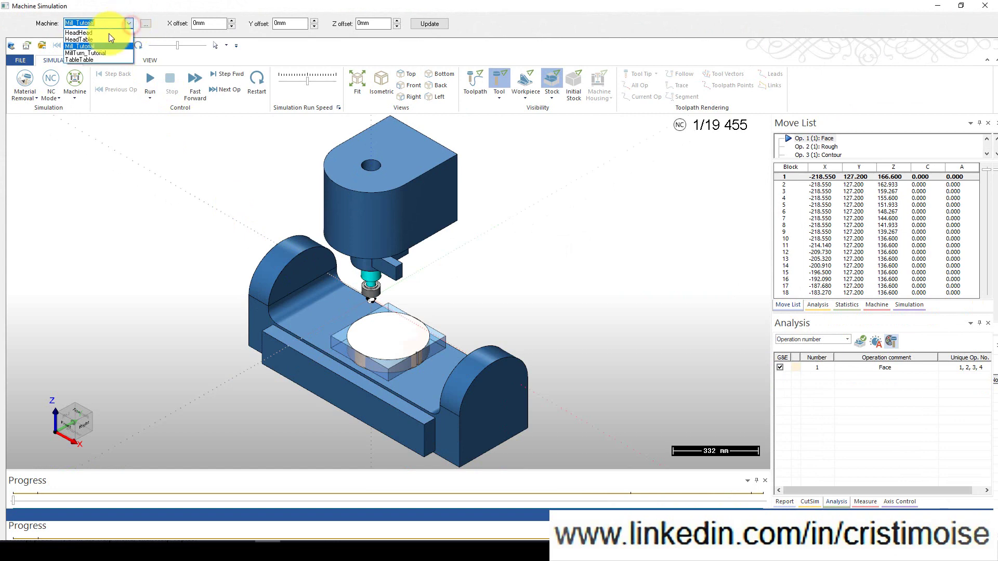
pyautogui.click(97, 46)
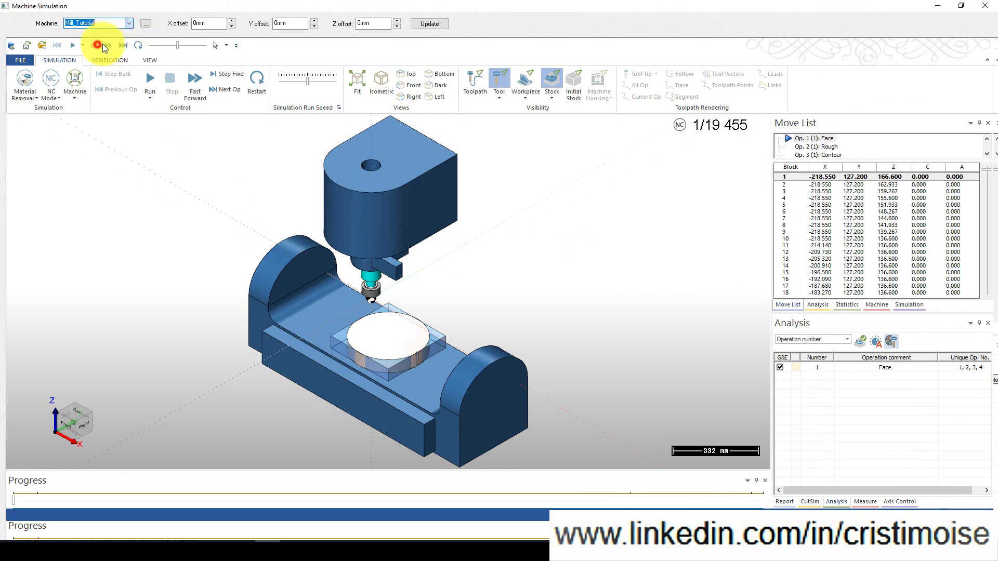
pyautogui.click(428, 23)
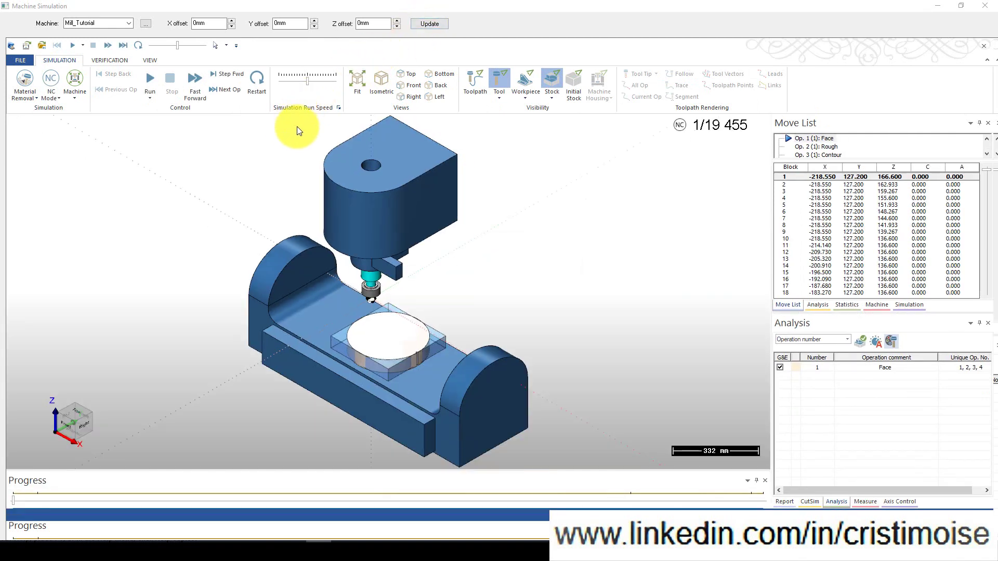
# Run the full simulation in Workpiece / Stock mode at a faster run speed and minimize the simulation window.
pyautogui.click(74, 98)
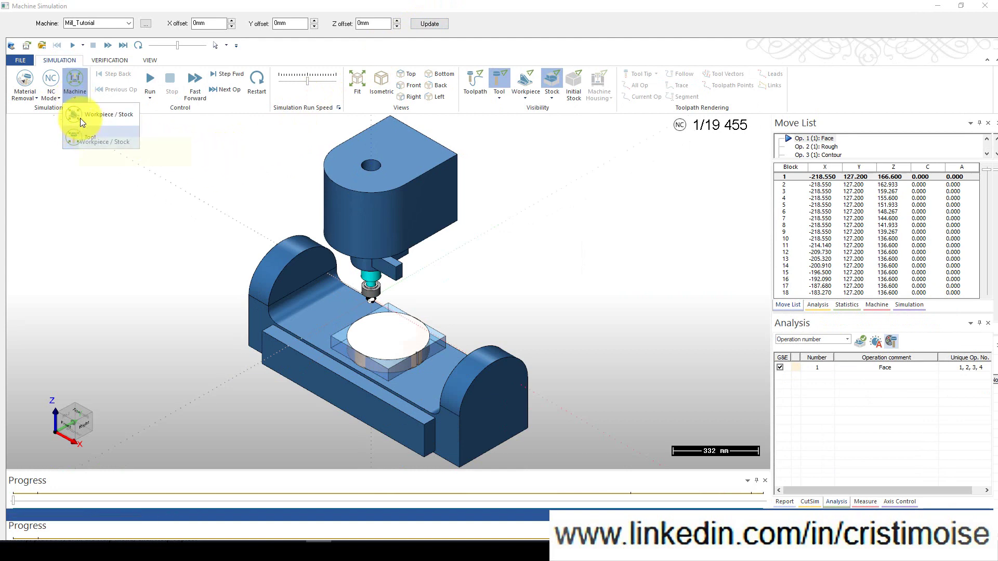
pyautogui.click(84, 120)
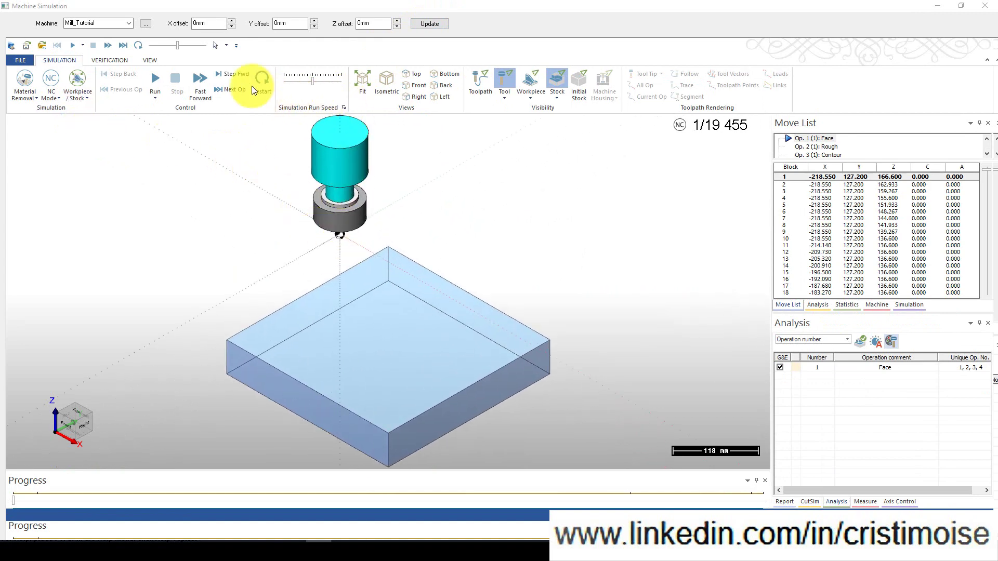
pyautogui.click(156, 83)
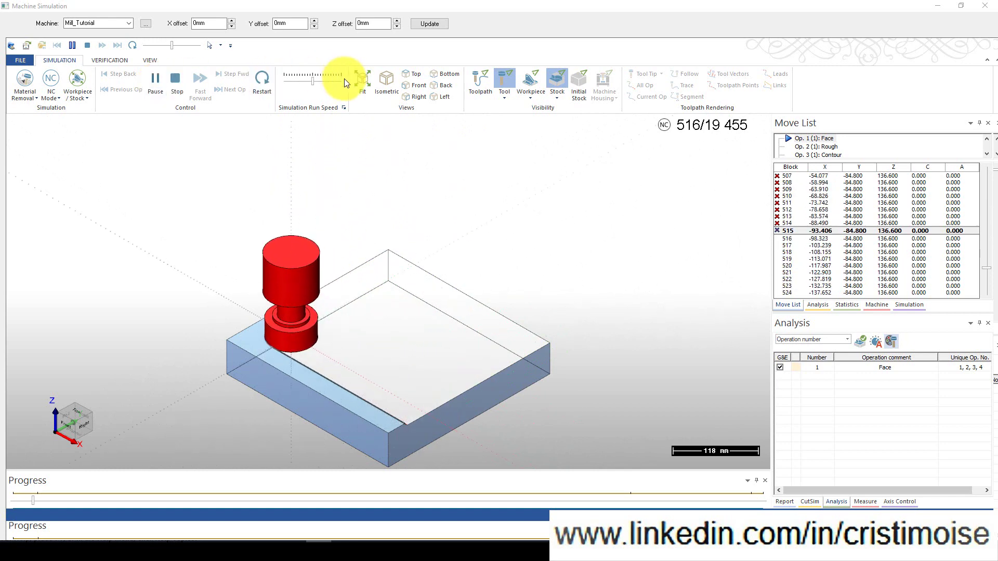
pyautogui.moveTo(312, 84); pyautogui.dragTo(331, 85)
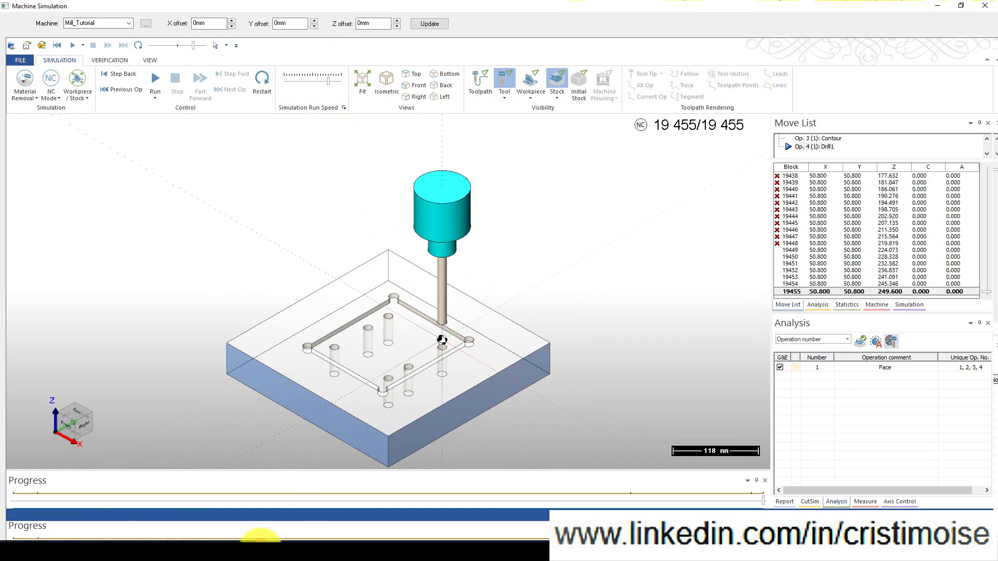
pyautogui.click(939, 10)
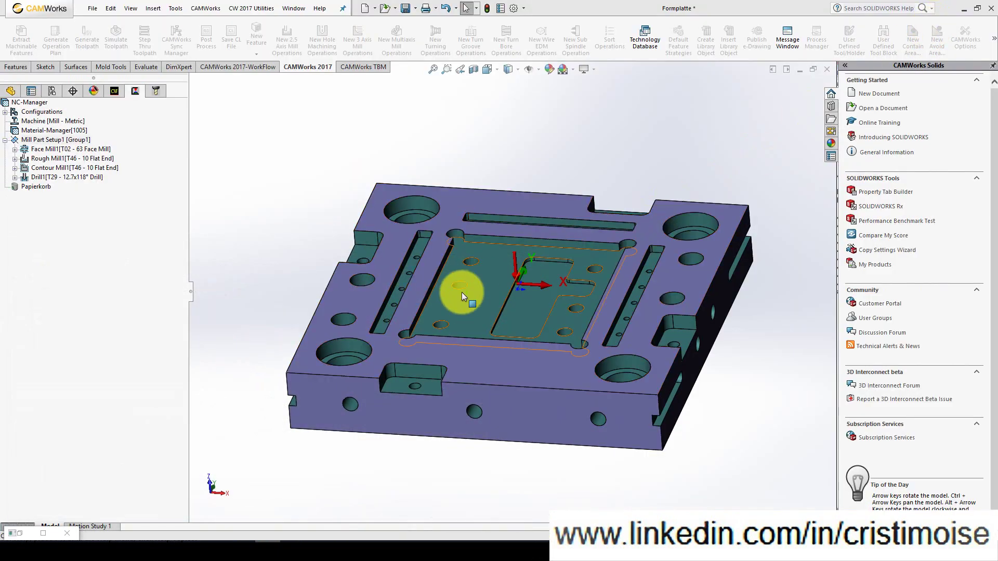